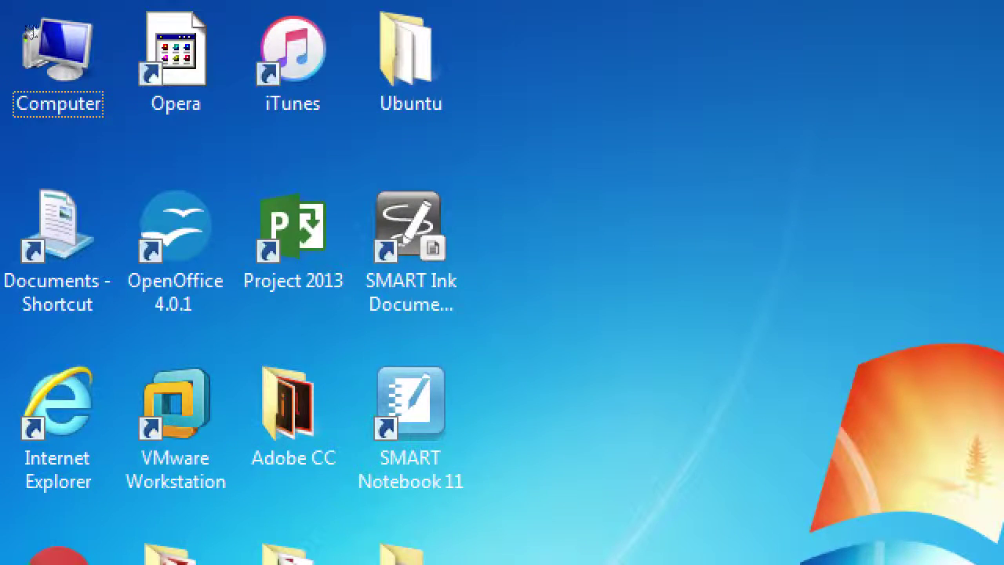
Step: Open the SEO 2Thursday folder on the classroom data (Z:) network drive
left_click(31, 33)
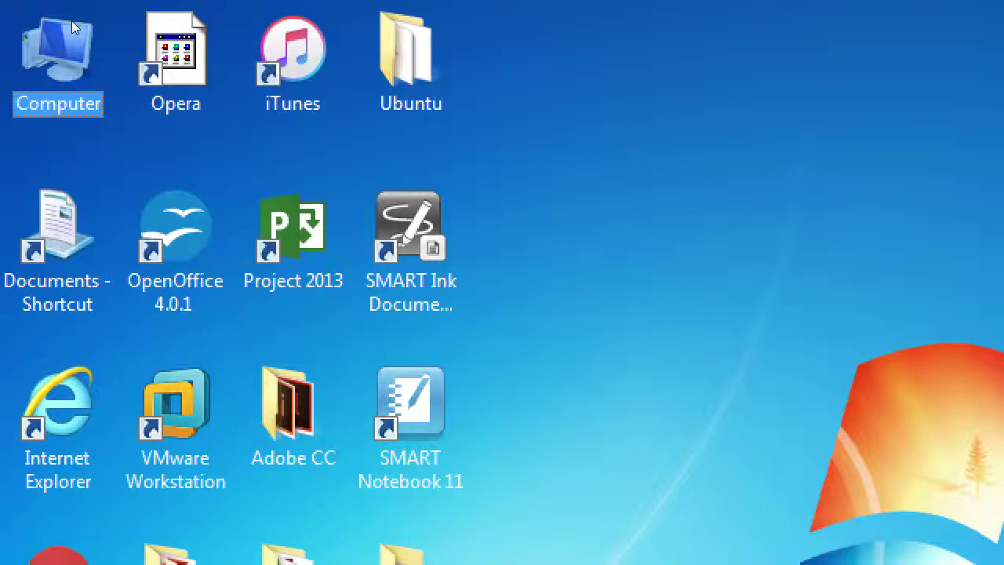
double_click(71, 21)
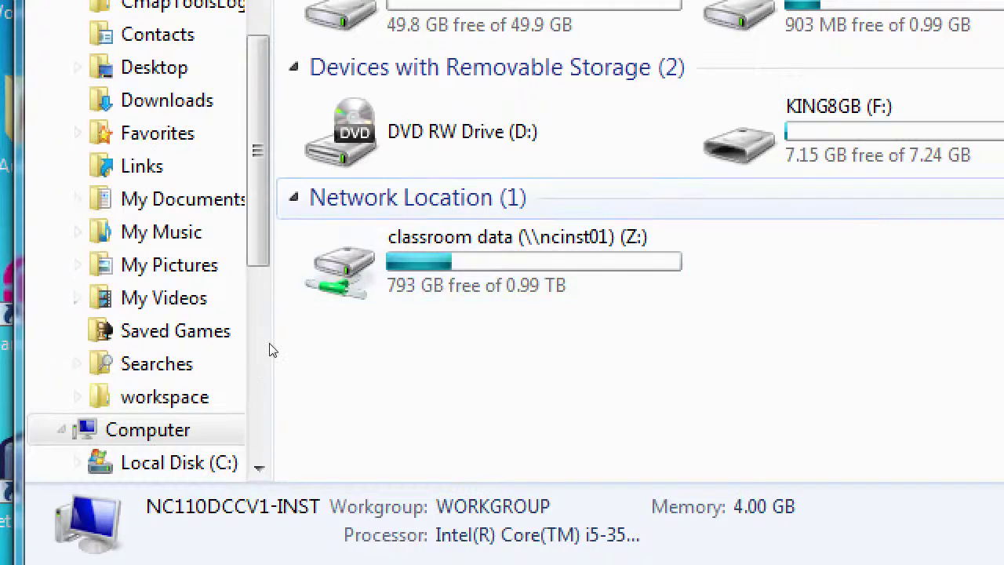
key("Down")
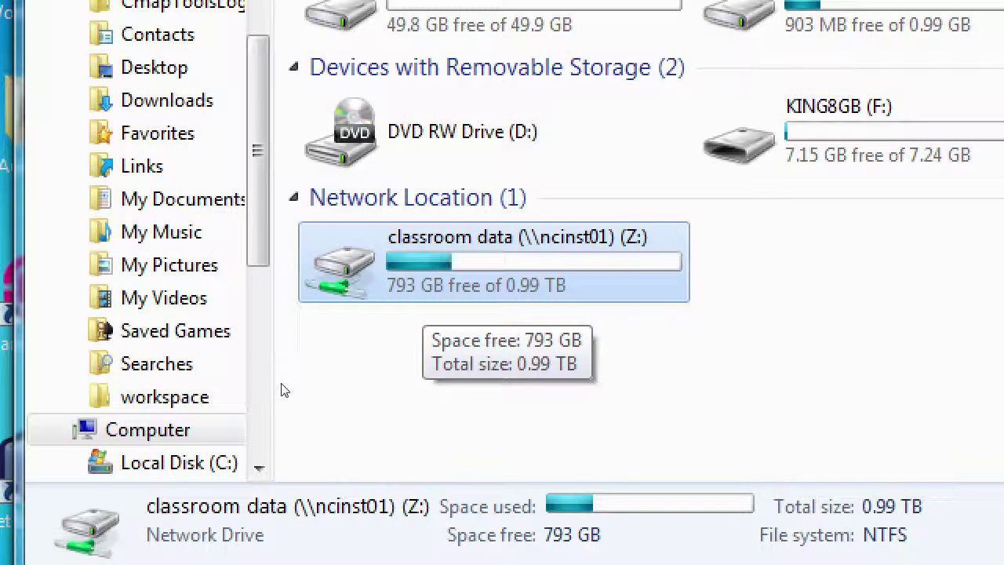
key("Return")
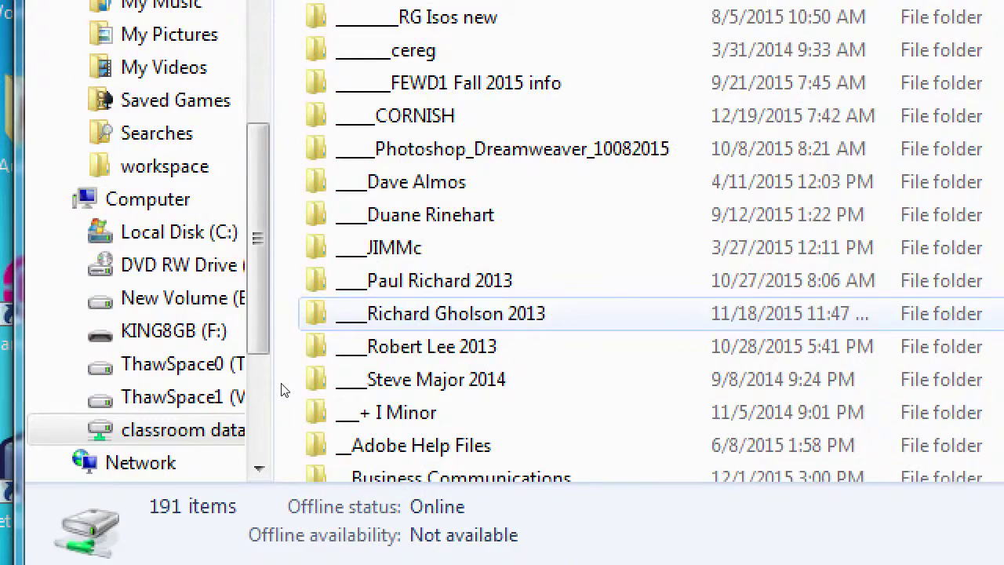
key("c")
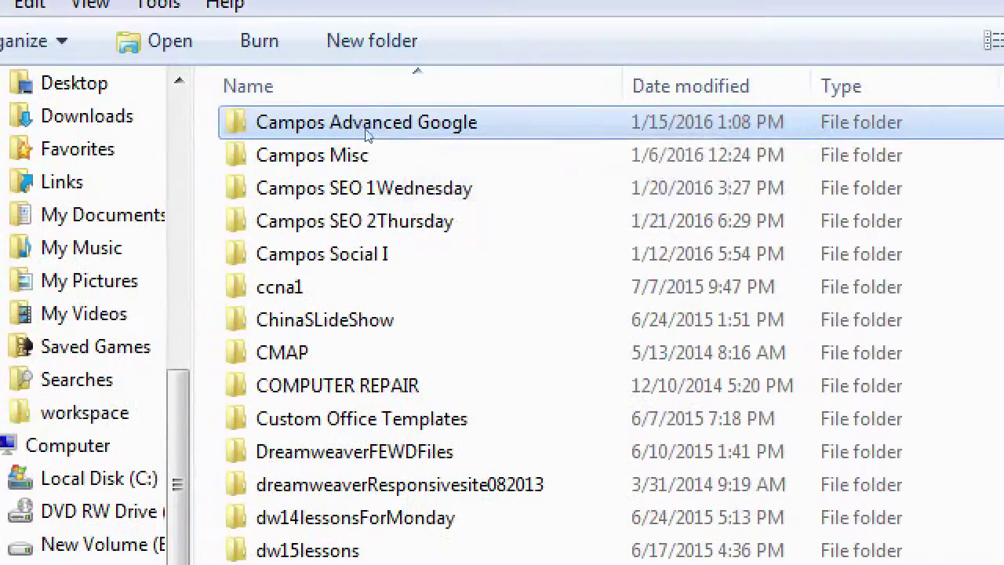
left_click(350, 222)
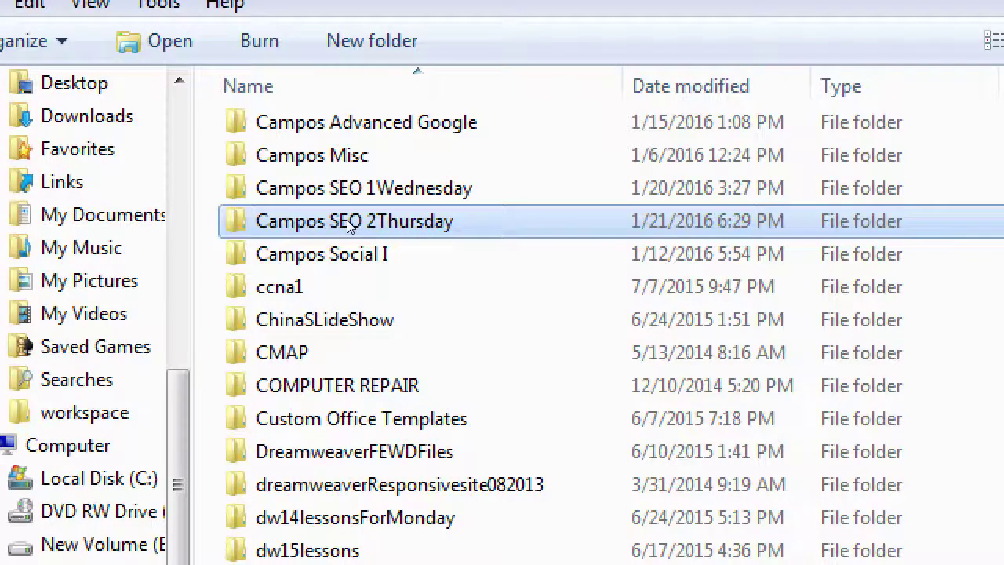
double_click(349, 222)
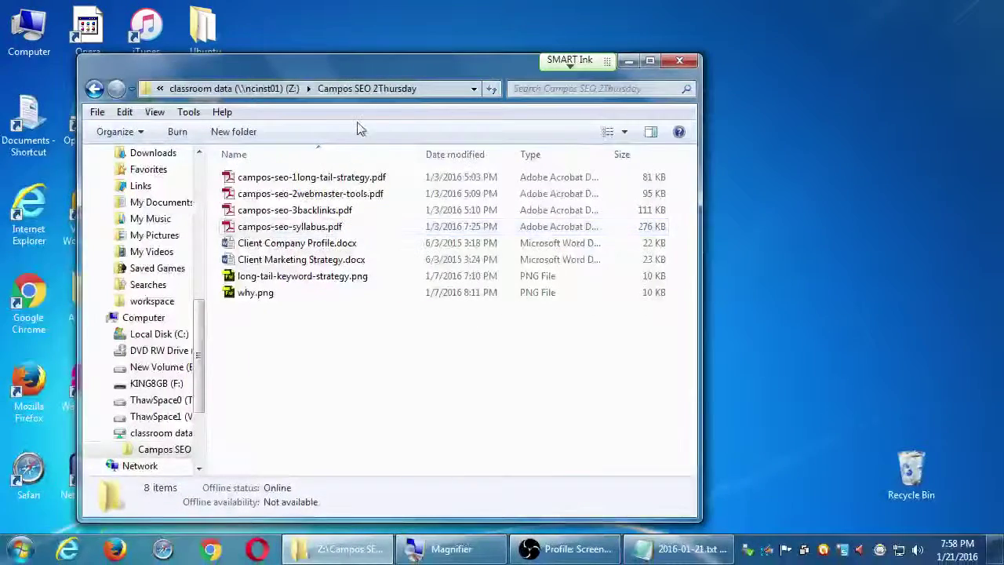
Step: Copy the SEO 3backlinks PDF from the network folder to the desktop and close the folder window
left_click_drag(381, 68, 723, 31)
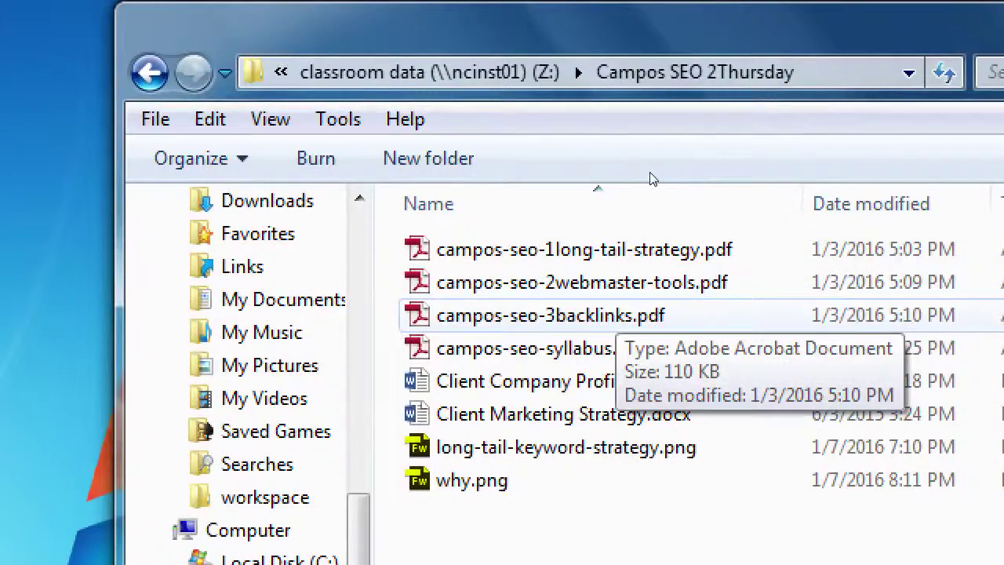
left_click_drag(518, 315, 84, 295)
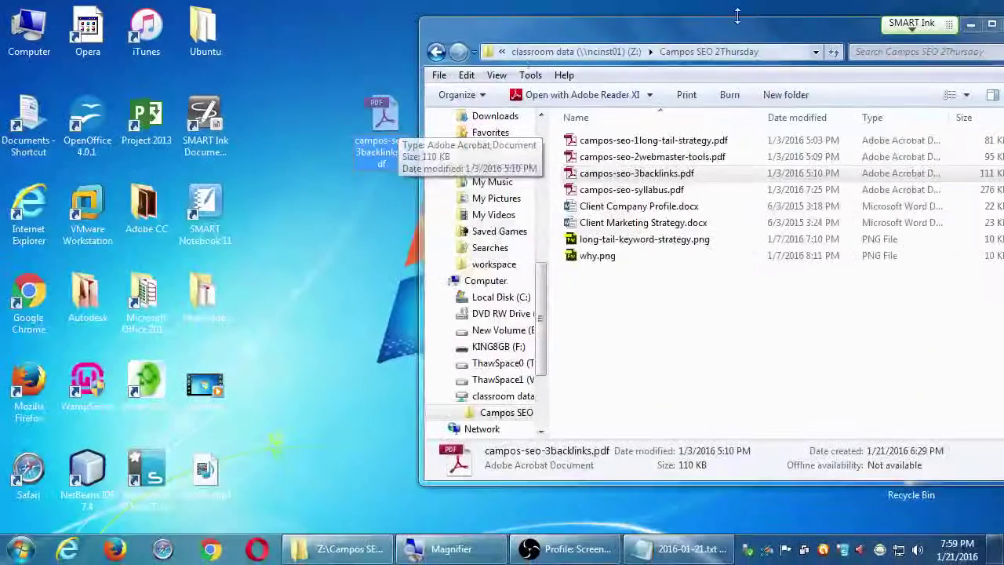
left_click_drag(851, 35, 754, 47)
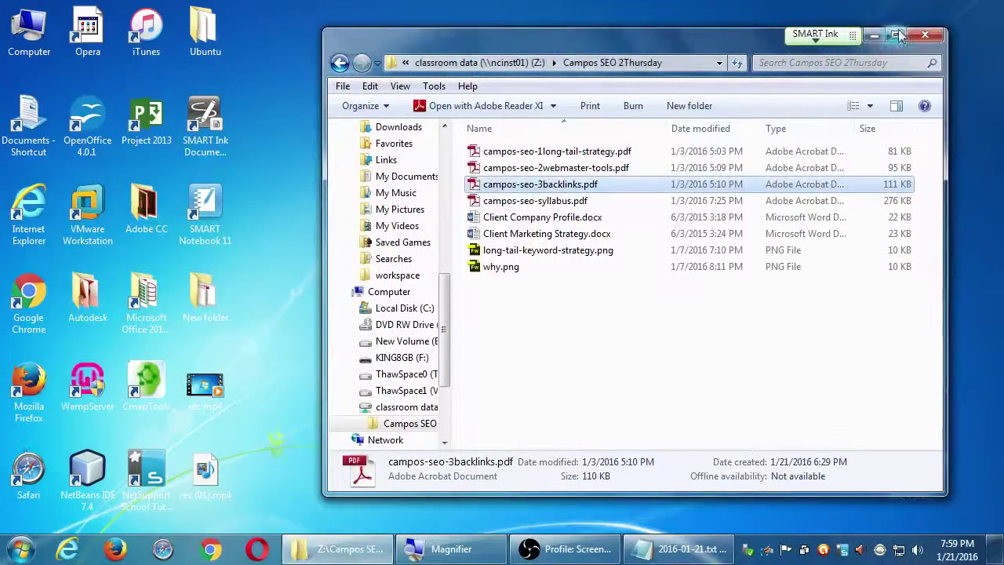
left_click(924, 36)
Step: Open the copied backlinks PDF with the default reading options and display it maximized without the tools pane
left_click(382, 117)
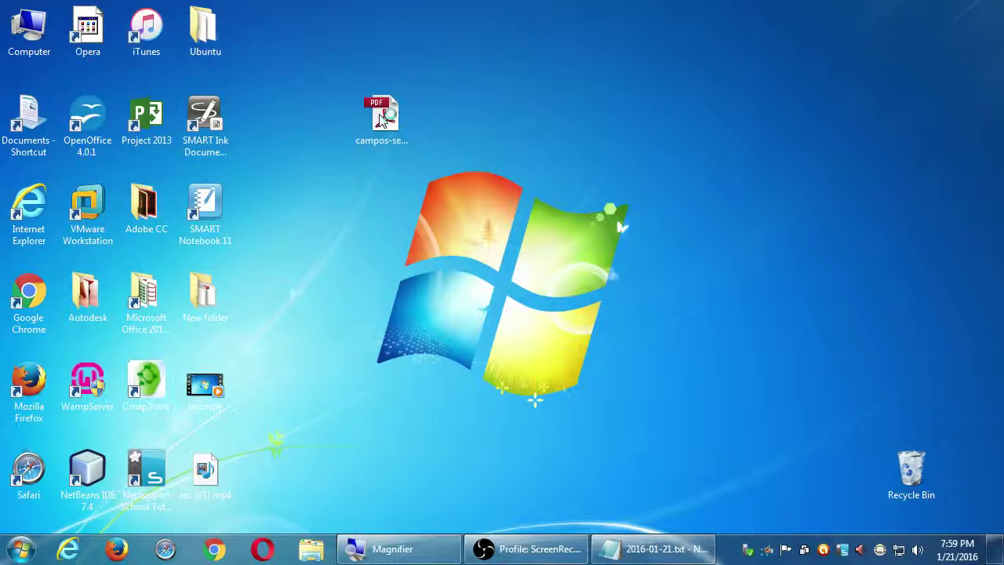
double_click(382, 118)
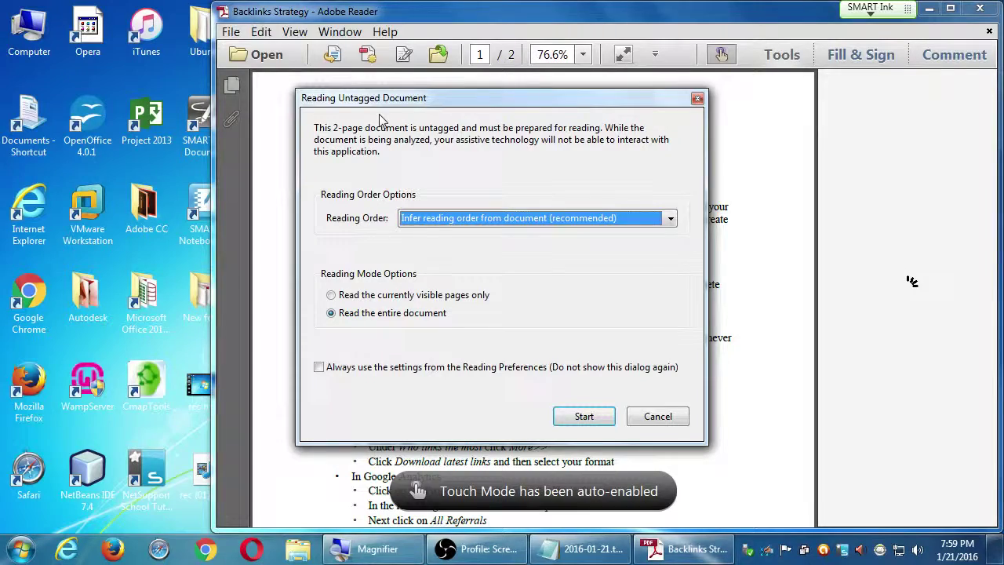
key("Return")
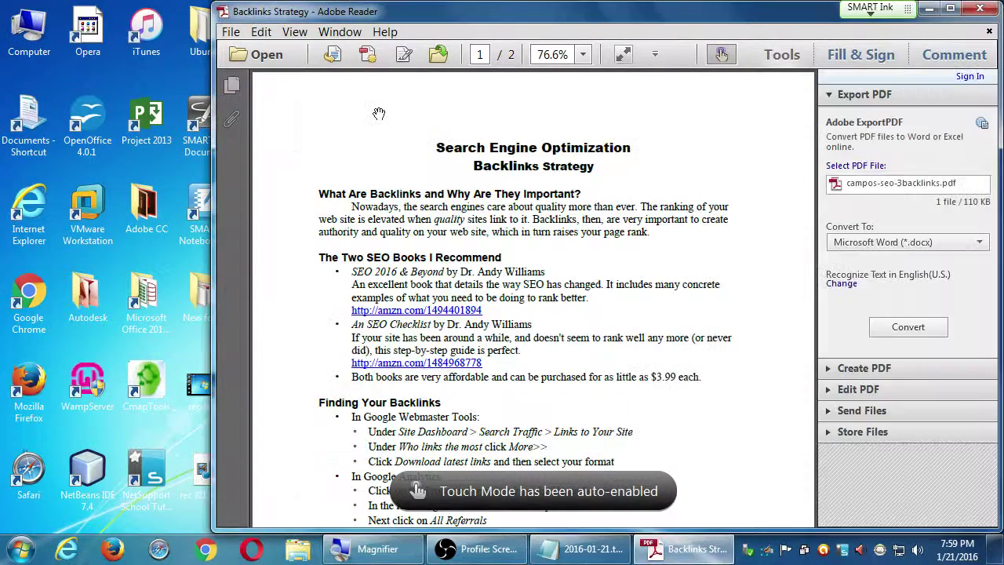
left_click(780, 54)
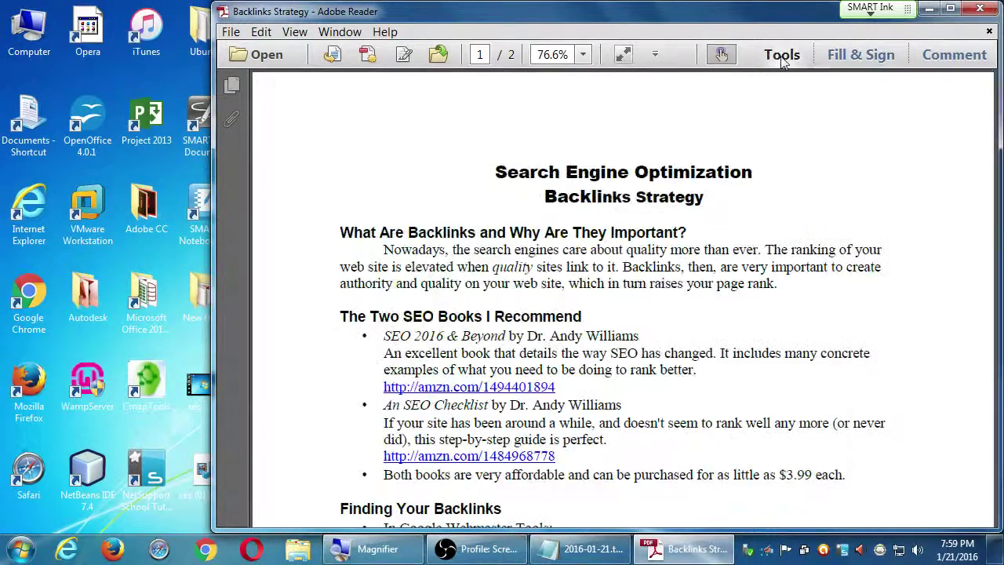
left_click(950, 8)
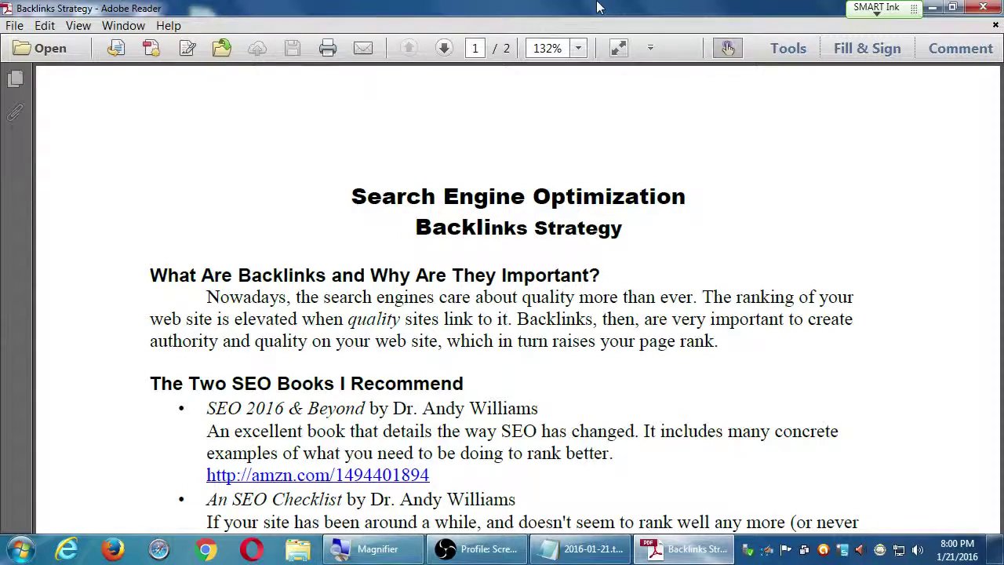
Step: Read through the Backlinks Strategy document at 125% zoom, through the Bad Backlinks section and back to Finding Your Backlinks
left_click_drag(645, 383, 641, 186)
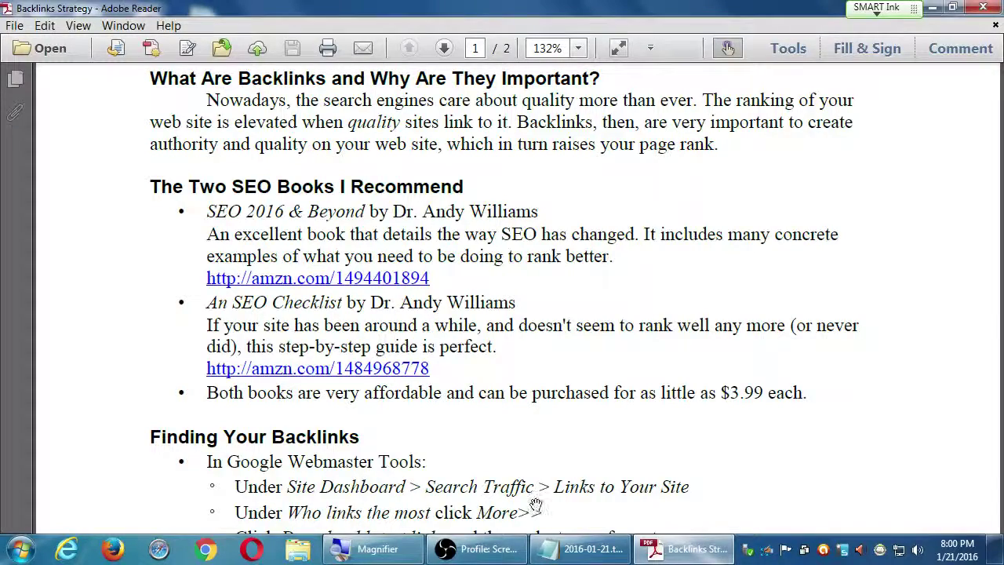
left_click_drag(574, 479, 573, 280)
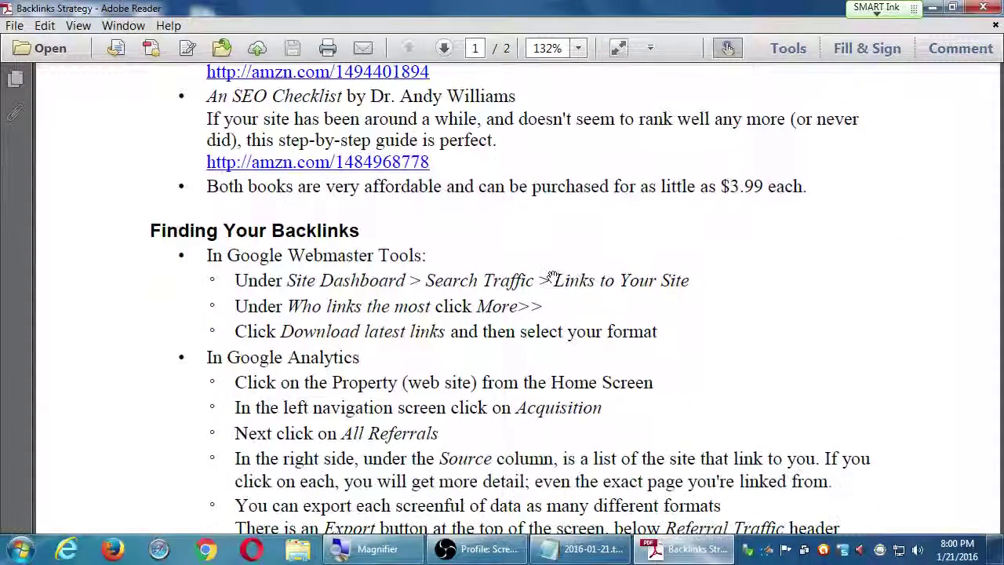
scroll(629, 357, "down", 1)
left_click_drag(629, 356, 634, 329)
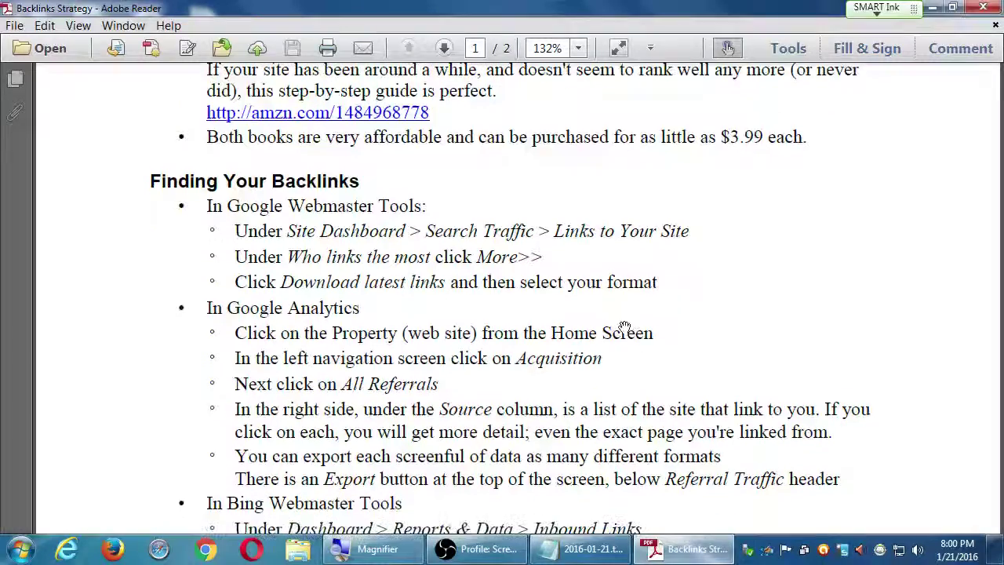
key("ctrl+minus")
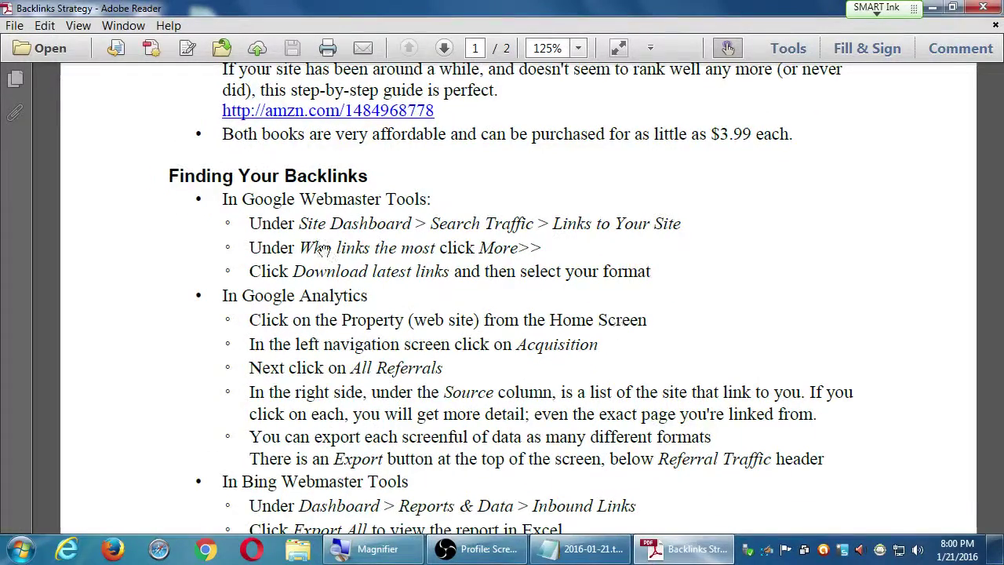
scroll(413, 342, "down", 6)
scroll(535, 359, "down", 4)
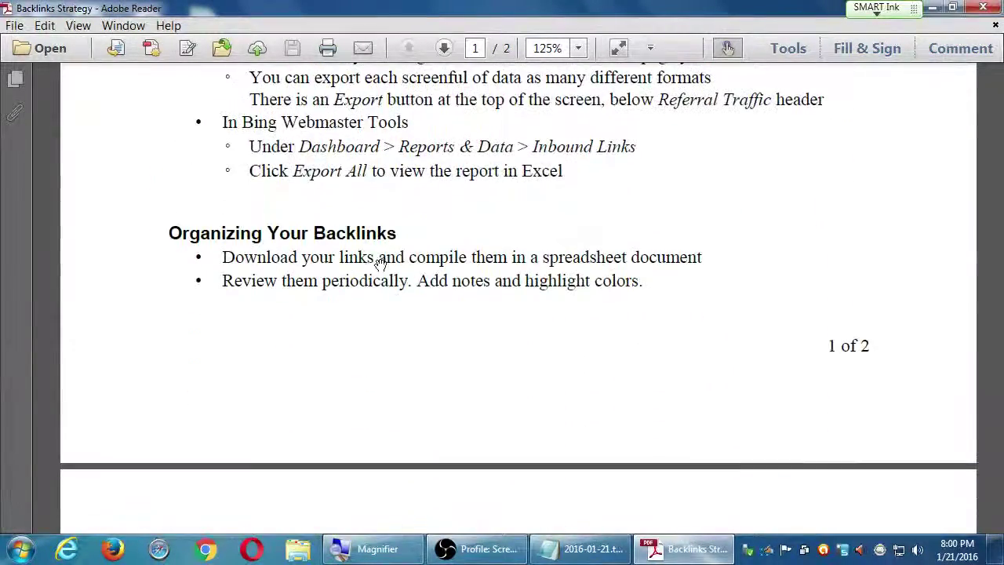
scroll(531, 374, "down", 7)
scroll(542, 300, "down", 3)
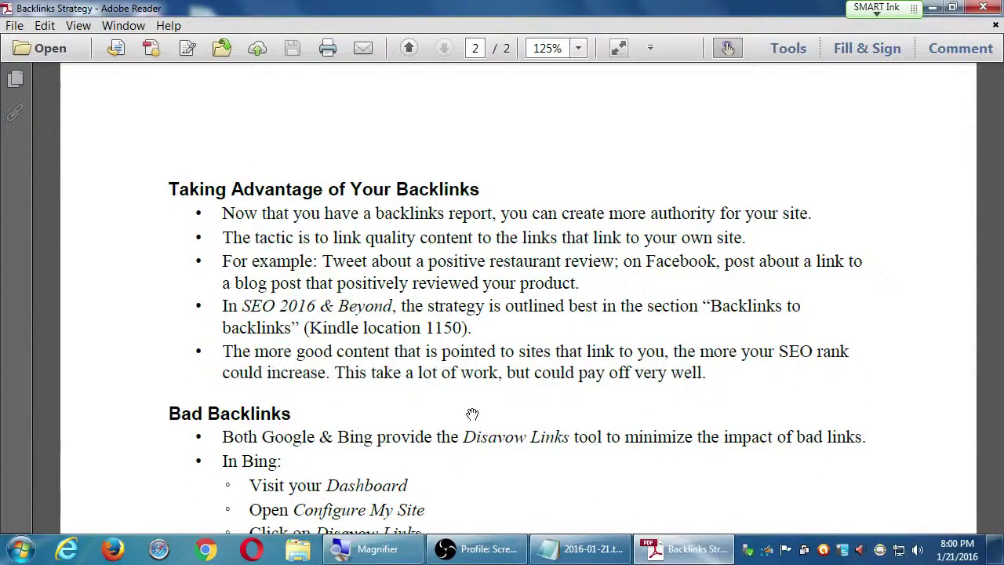
left_click_drag(471, 415, 466, 217)
left_click_drag(374, 275, 549, 463)
left_click_drag(528, 367, 593, 517)
left_click_drag(561, 352, 588, 484)
scroll(466, 228, "up", 5)
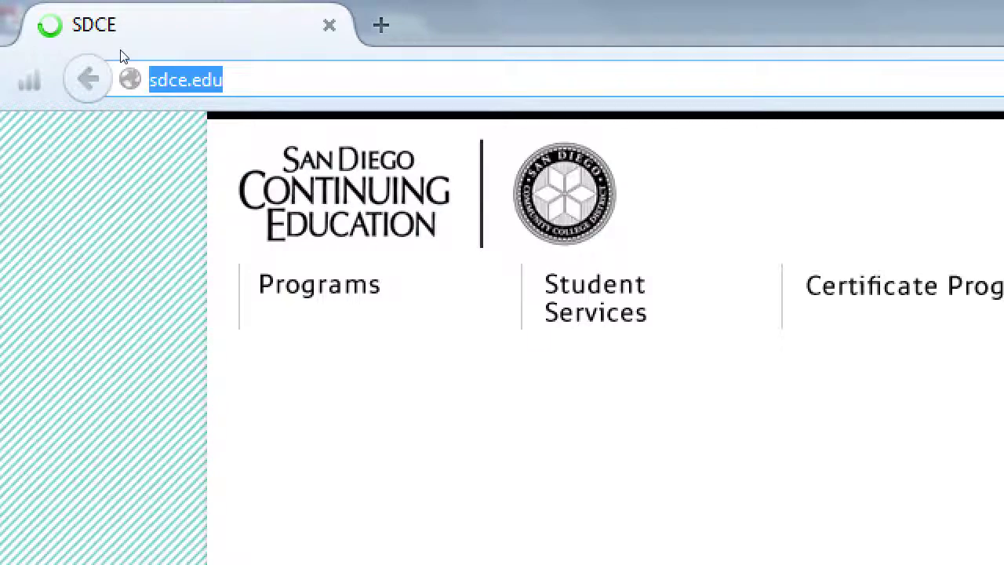
Step: Go to bing.com/toolbox in Firefox to open Bing Webmaster Tools
type("bing")
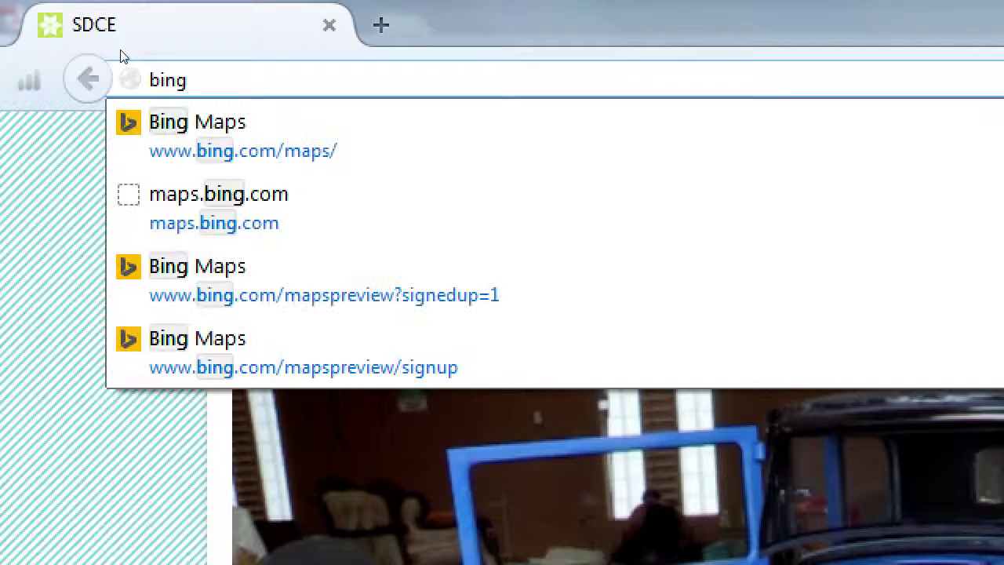
type(".com/toolb")
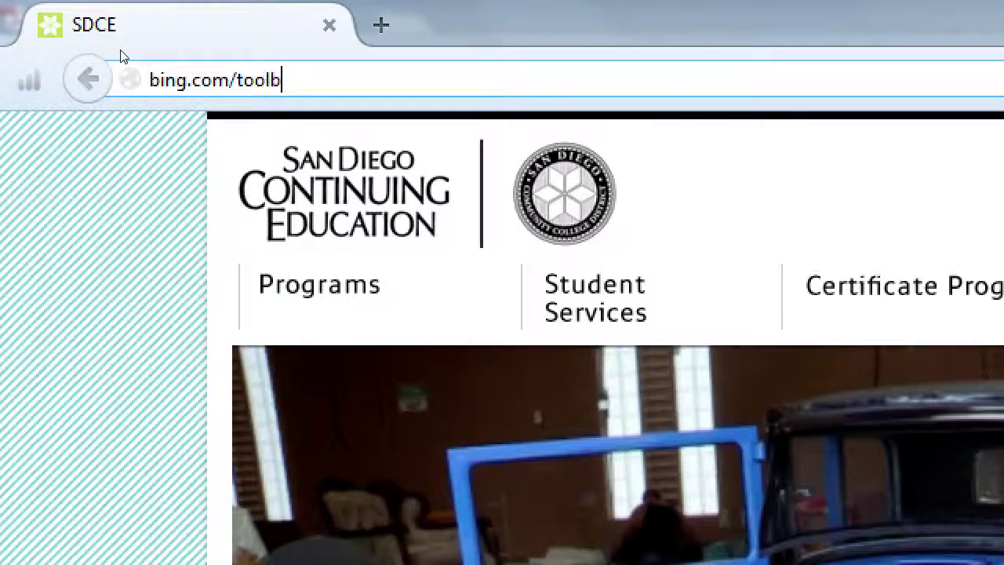
type("ox")
key("BackSpace")
type("x")
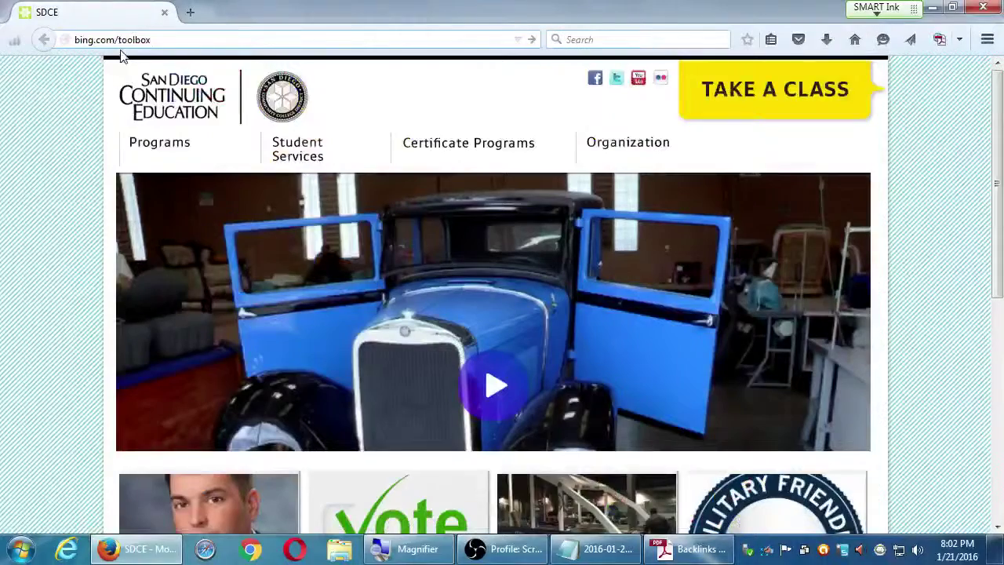
key("Return")
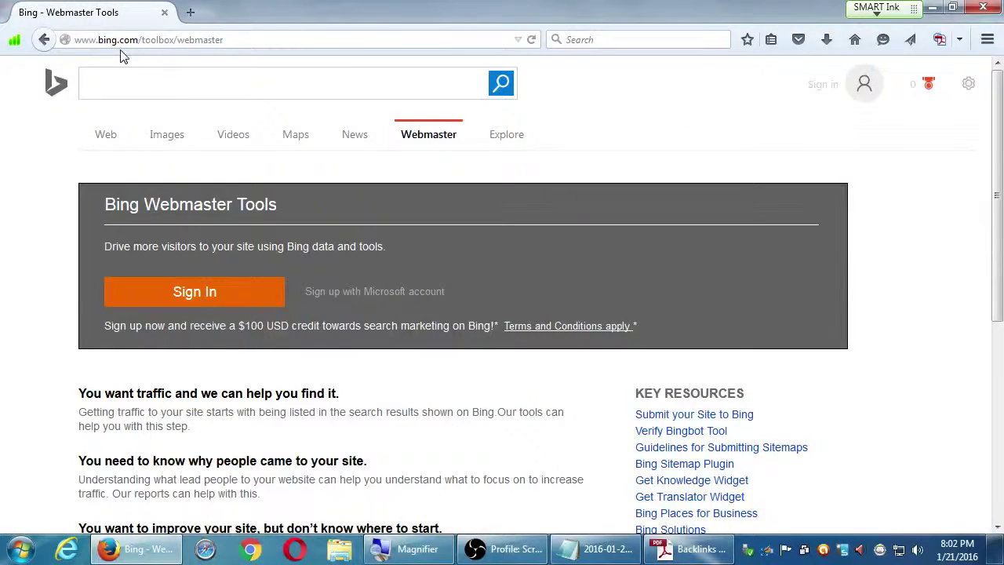
Step: Sign in to Bing Webmaster Tools with the browser at half-screen width beside Open Broadcaster Software, and maximize the browser
key("super+Left")
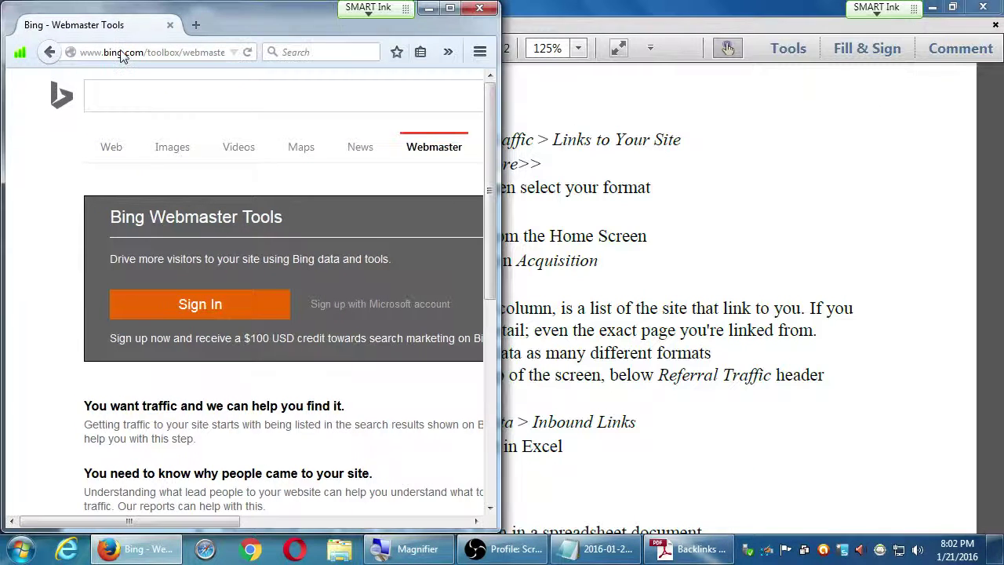
left_click(224, 305)
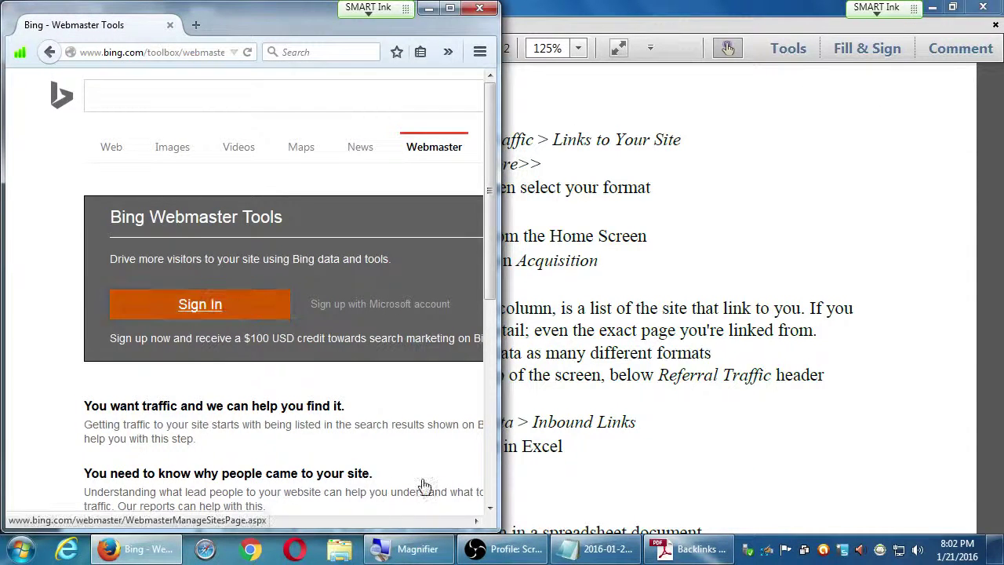
left_click(495, 549)
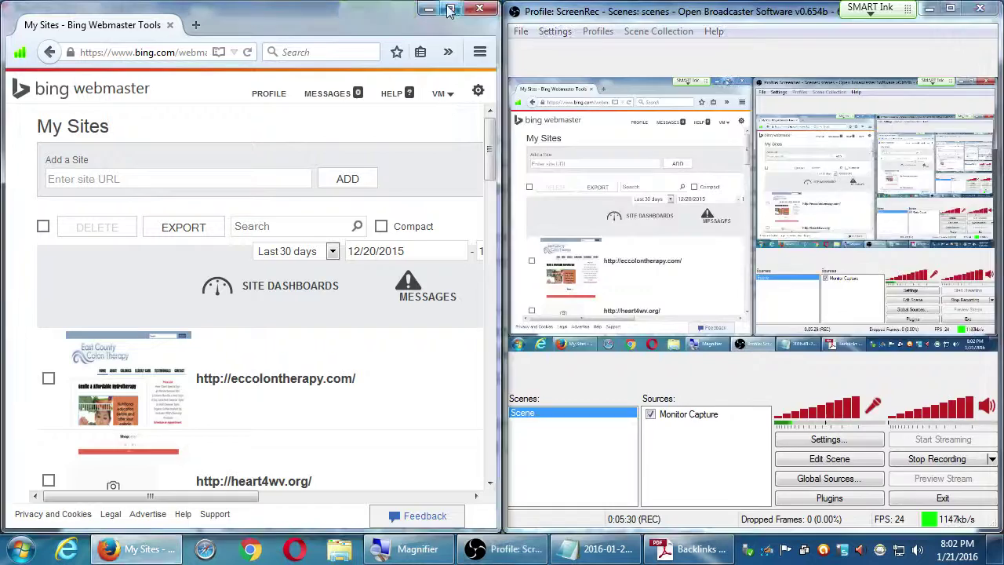
double_click(449, 19)
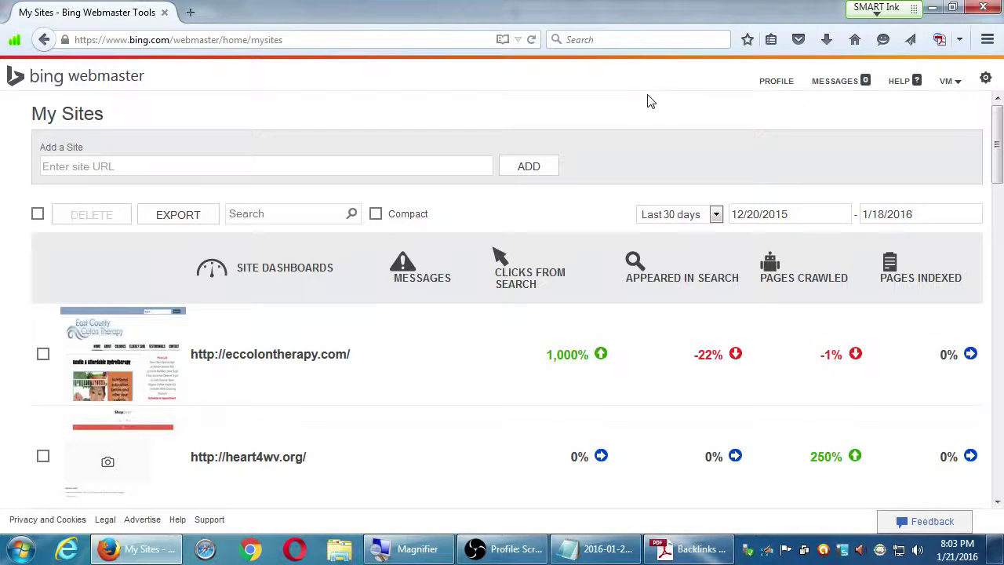
Step: Look over the My Sites list and check the Bing Webmaster Tools instructions in the Backlinks Strategy handout in Adobe Reader
scroll(650, 101, "down", 20)
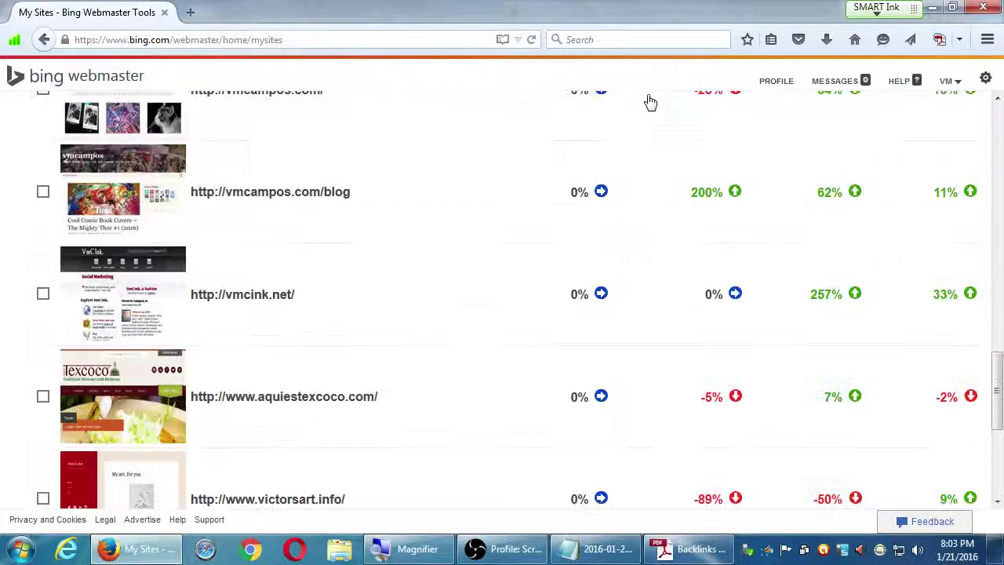
scroll(650, 101, "up", 20)
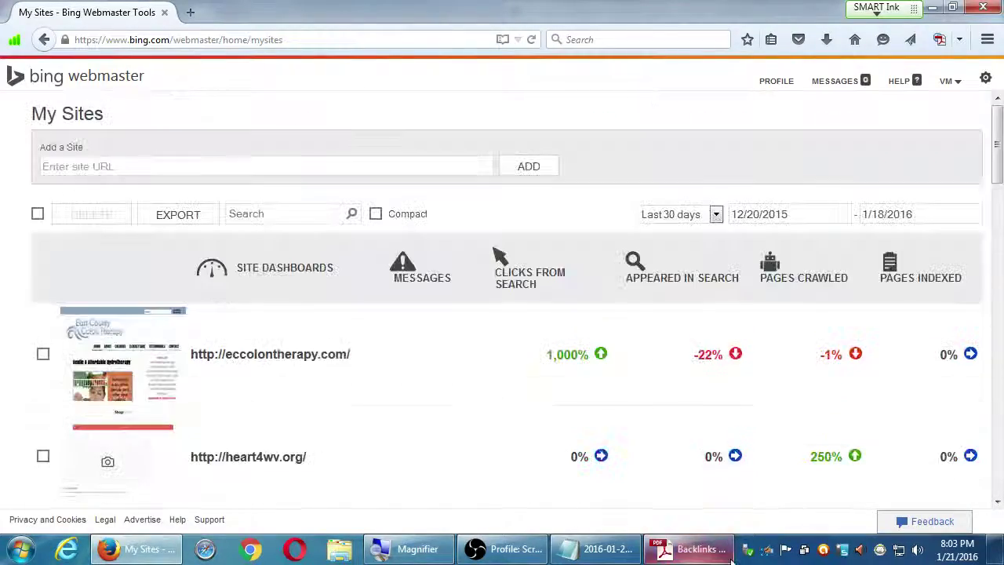
left_click(716, 559)
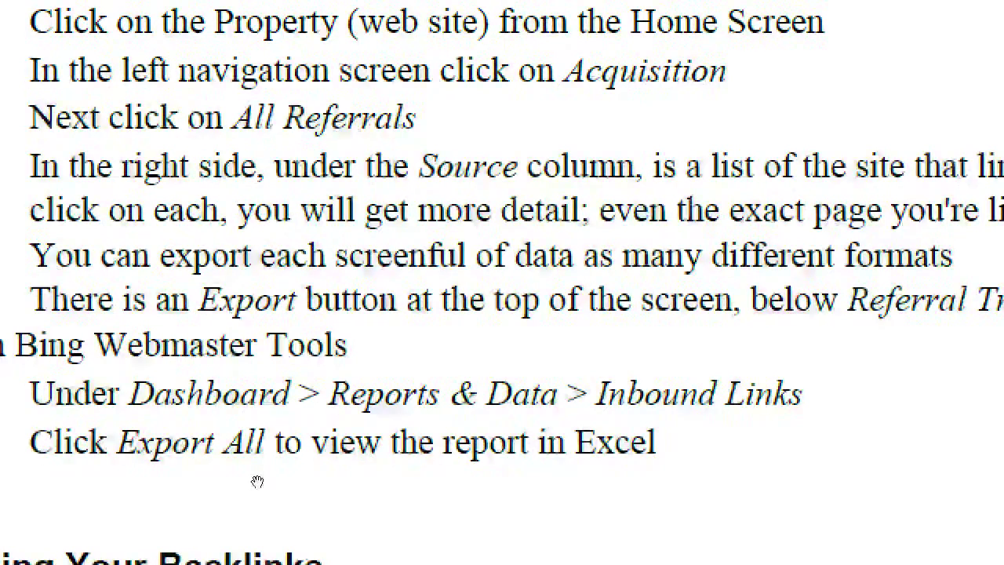
key("alt+Tab")
scroll(702, 369, "down", 5)
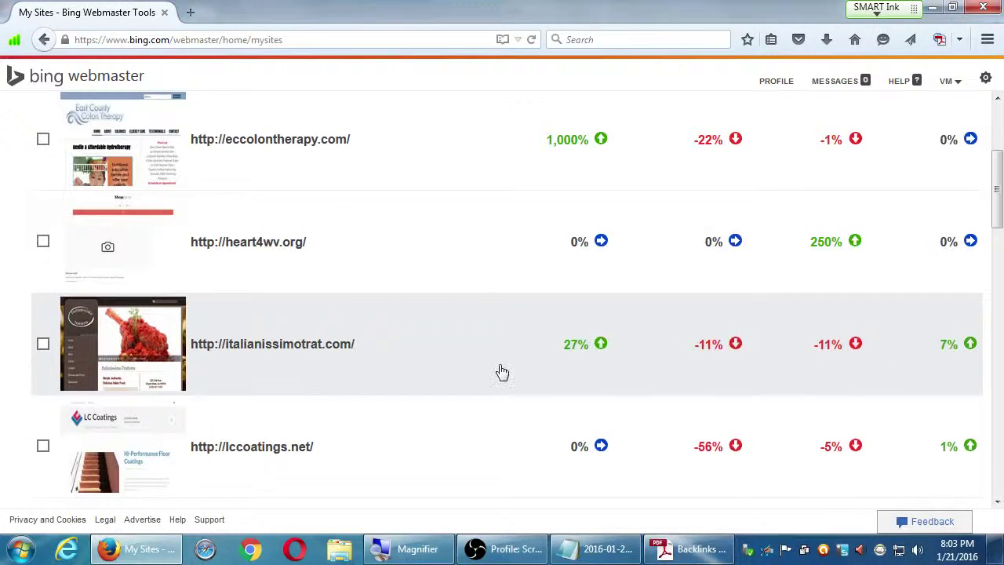
scroll(501, 372, "down", 1)
scroll(427, 372, "down", 6)
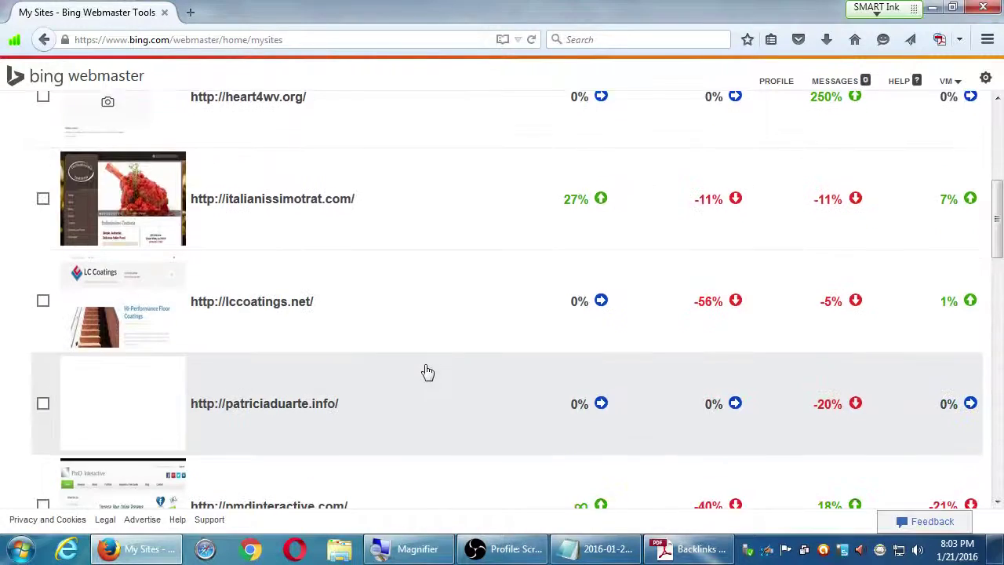
scroll(428, 372, "down", 7)
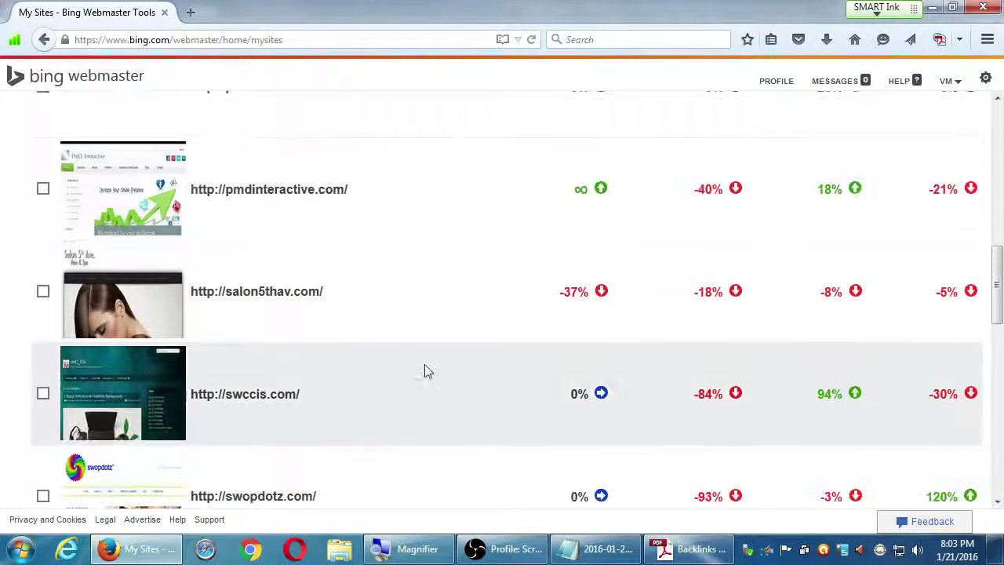
scroll(423, 372, "down", 5)
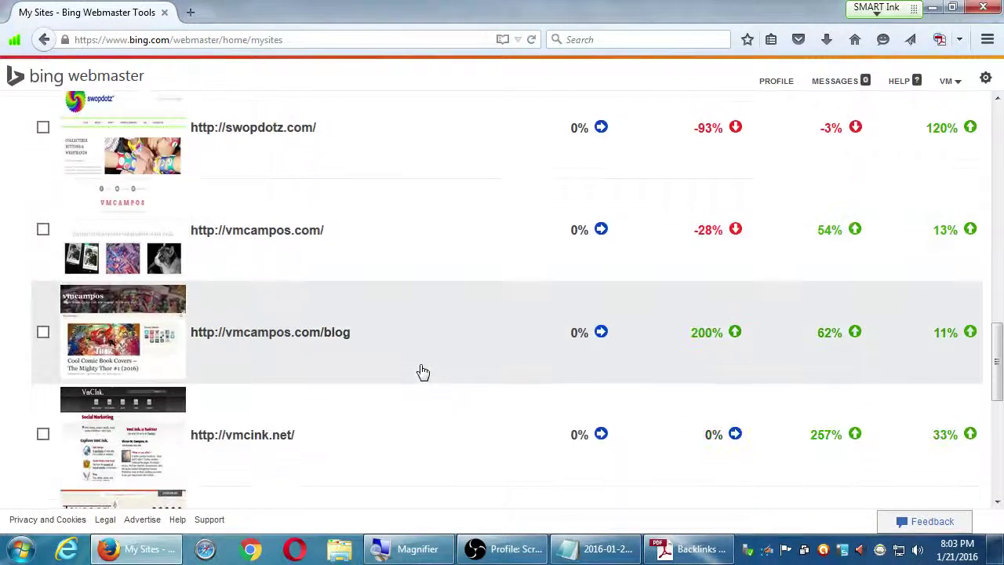
left_click(382, 396)
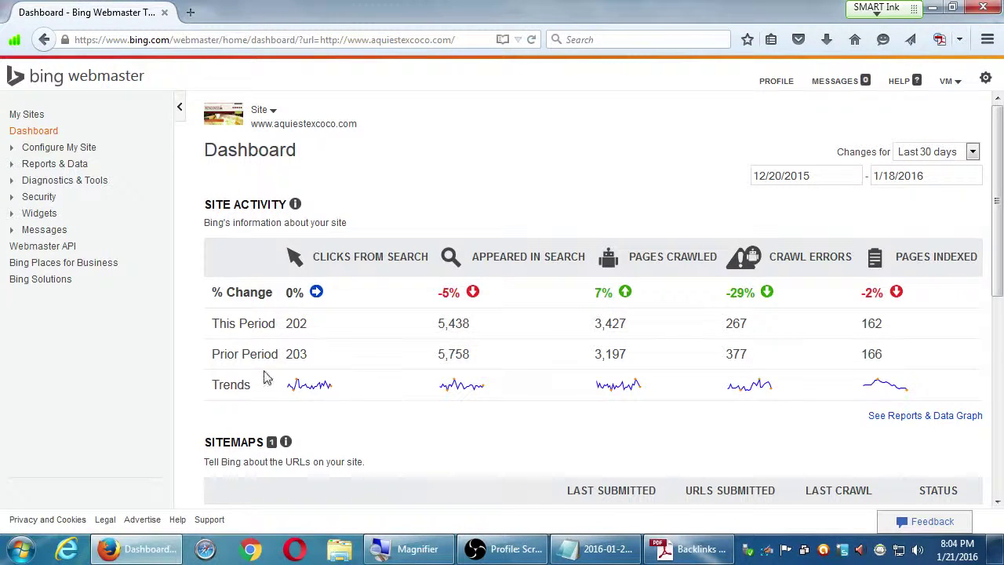
Step: Open the site's Inbound Links report and collapse the side navigation to view the table of target pages
left_click(9, 165)
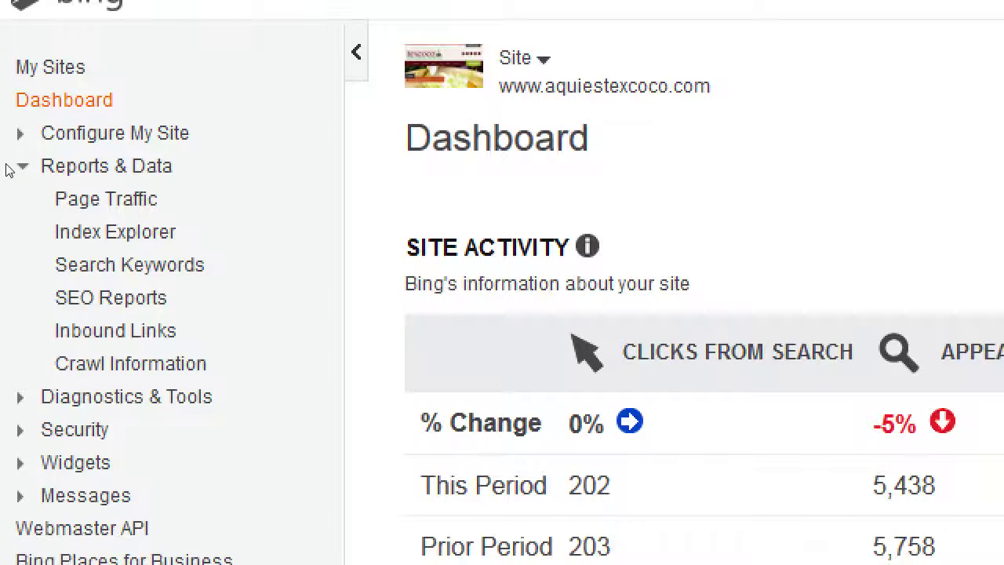
left_click(78, 331)
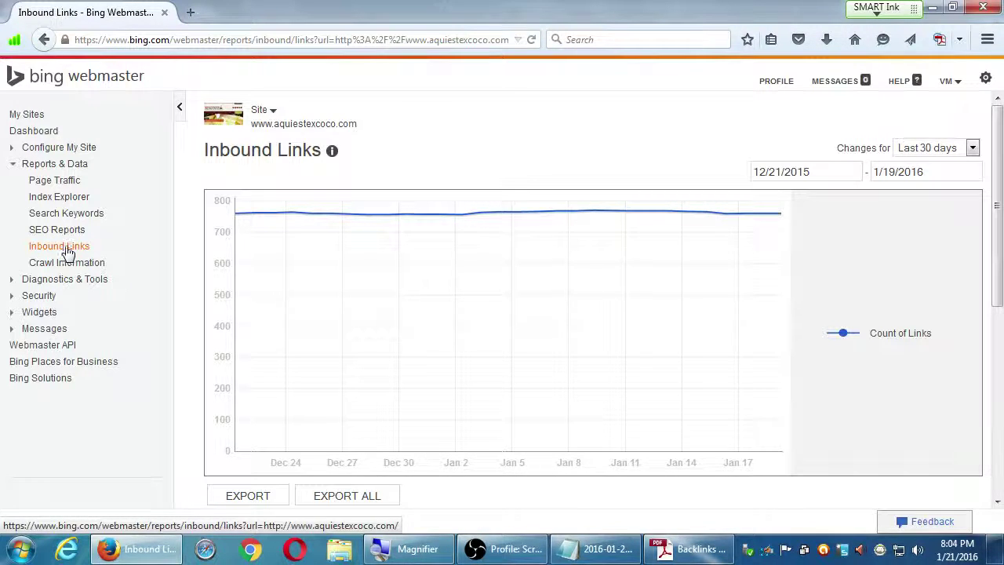
left_click(185, 305)
scroll(186, 304, "down", 5)
scroll(188, 304, "down", 1)
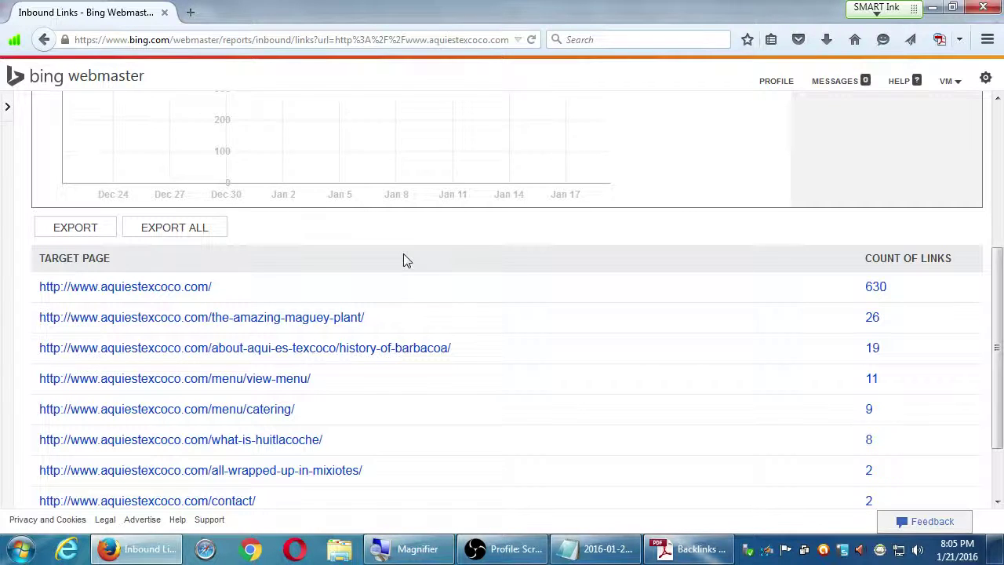
Step: Open the link details for the the-amazing-maguey-plant page and review its source URLs and anchor texts
left_click(349, 322)
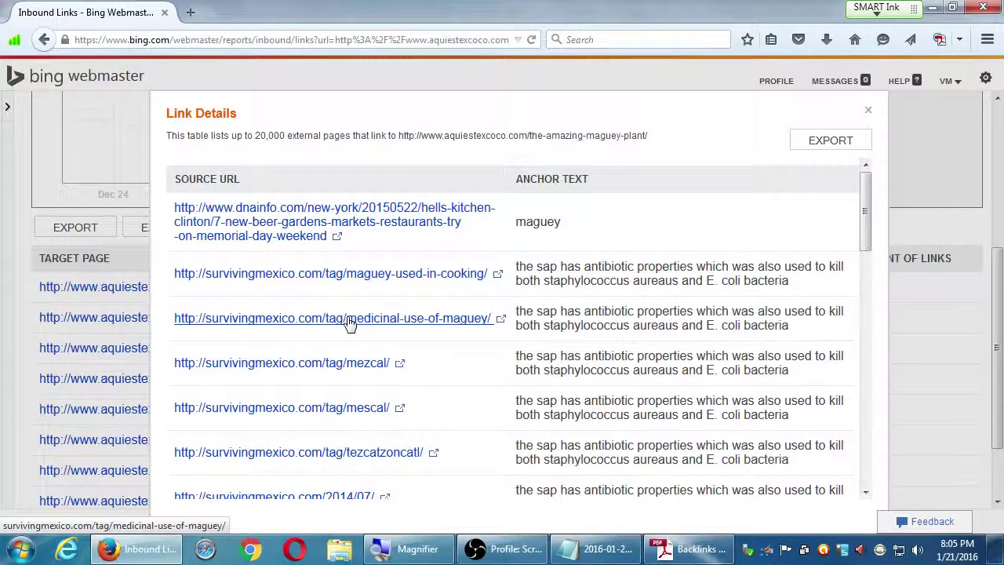
scroll(396, 318, "down", 1)
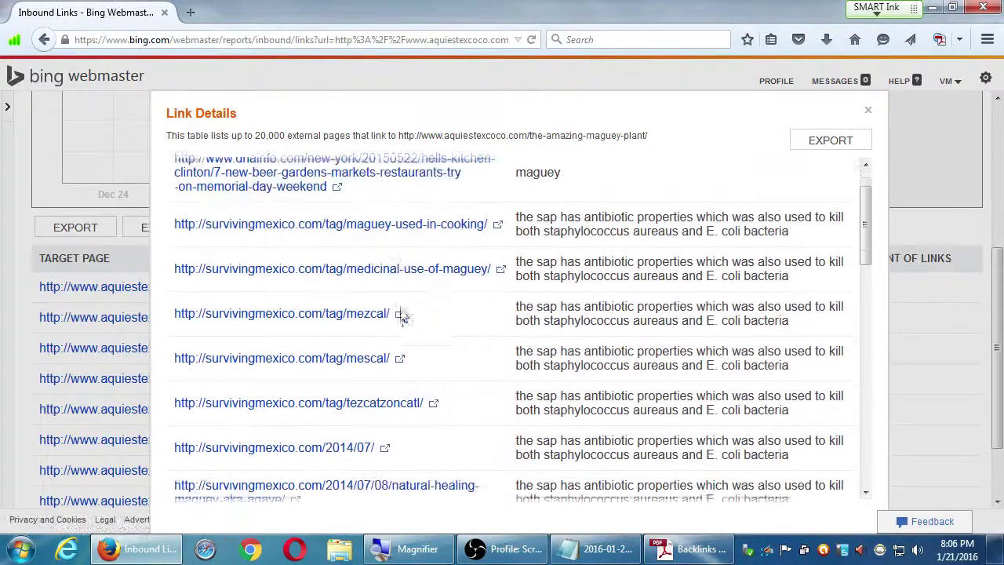
scroll(401, 315, "down", 7)
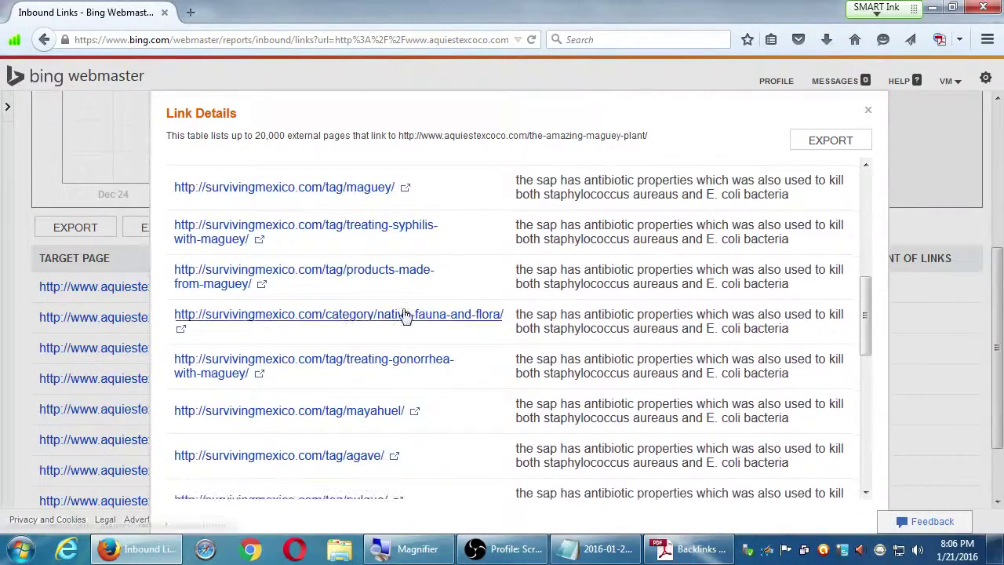
scroll(403, 313, "down", 5)
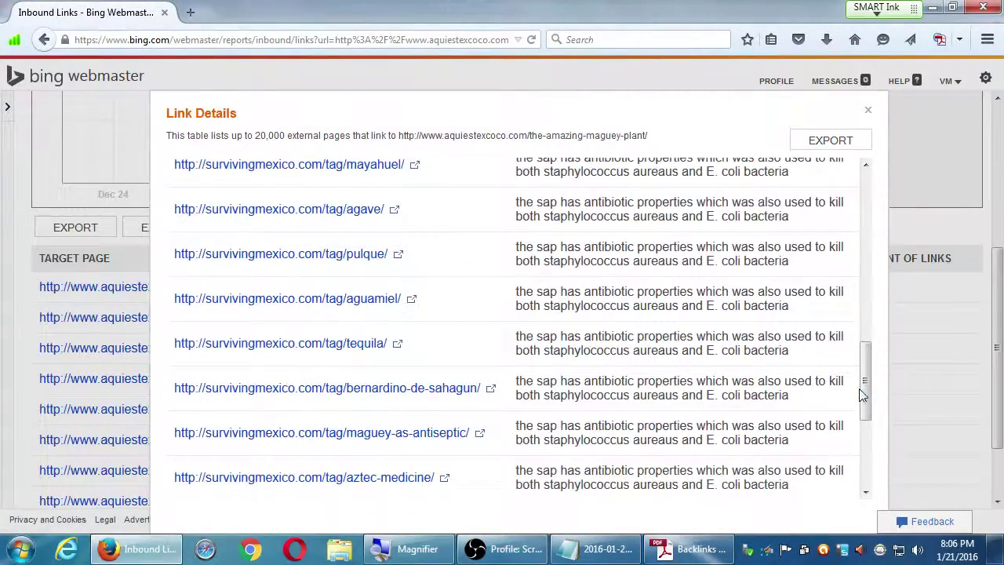
left_click_drag(863, 396, 860, 476)
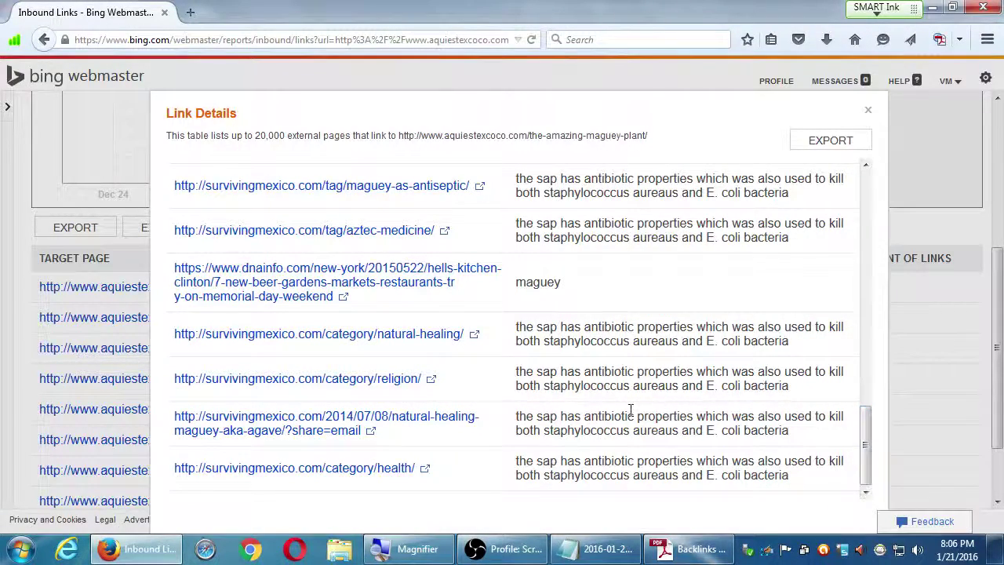
left_click(870, 188)
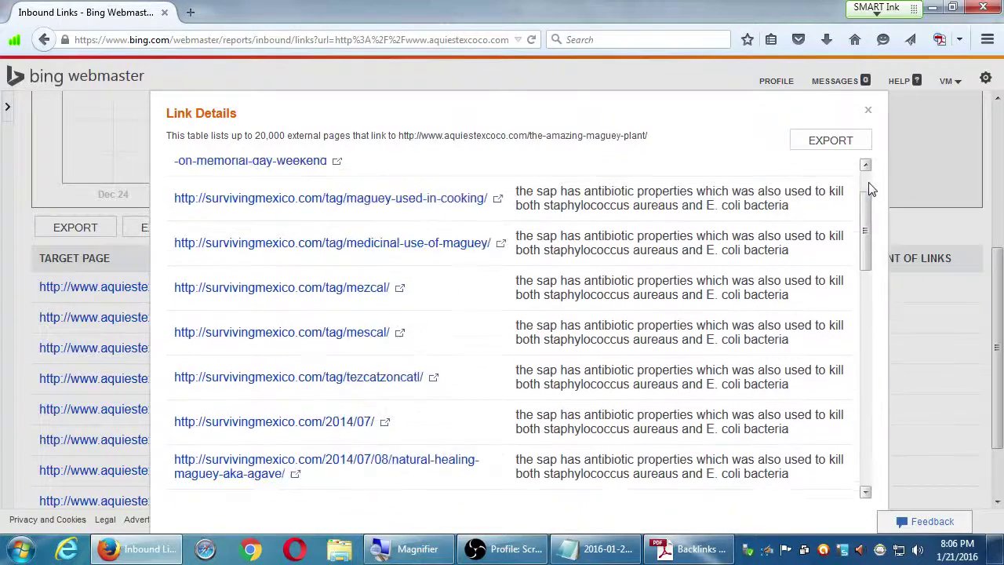
left_click(869, 185)
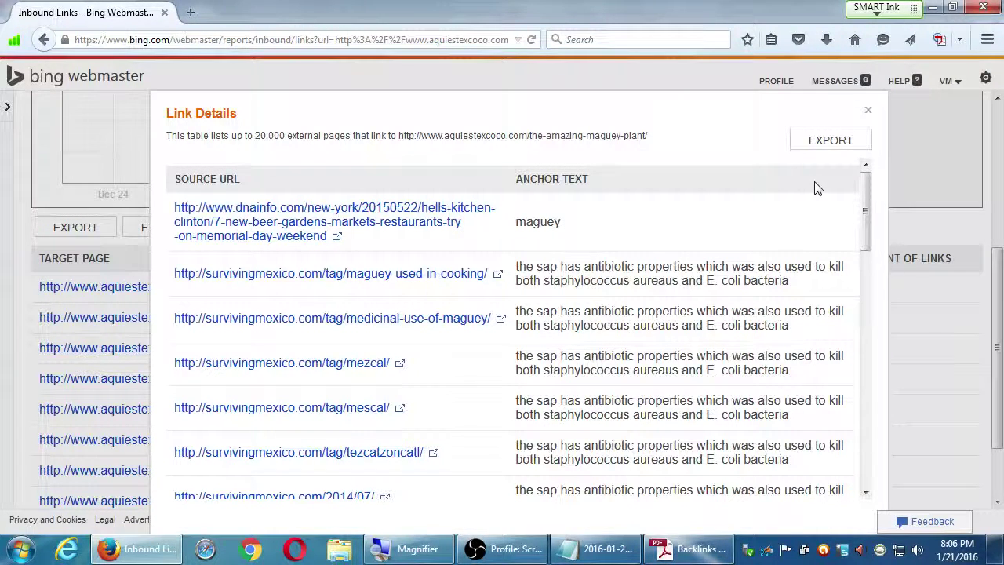
Step: Review the Backlinks Strategy handout in Adobe Reader from Finding Your Backlinks through Bad Backlinks and return to the link details in Firefox
left_click(691, 549)
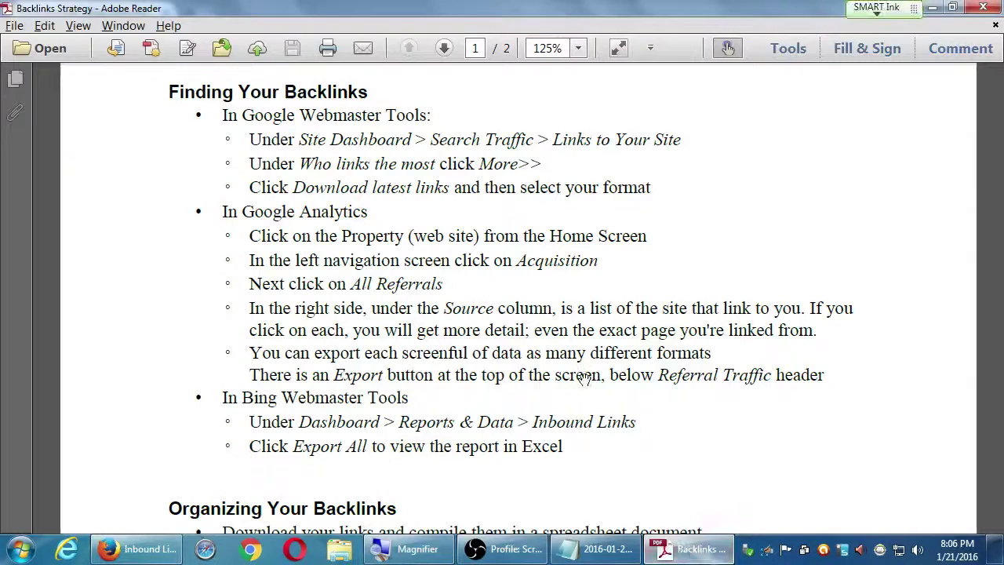
left_click_drag(556, 389, 562, 252)
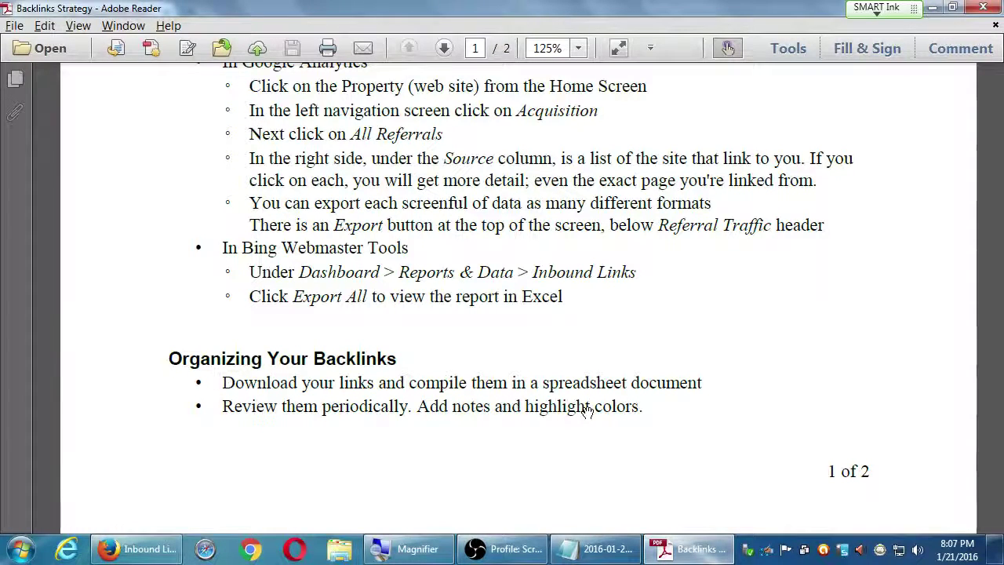
scroll(588, 410, "down", 10)
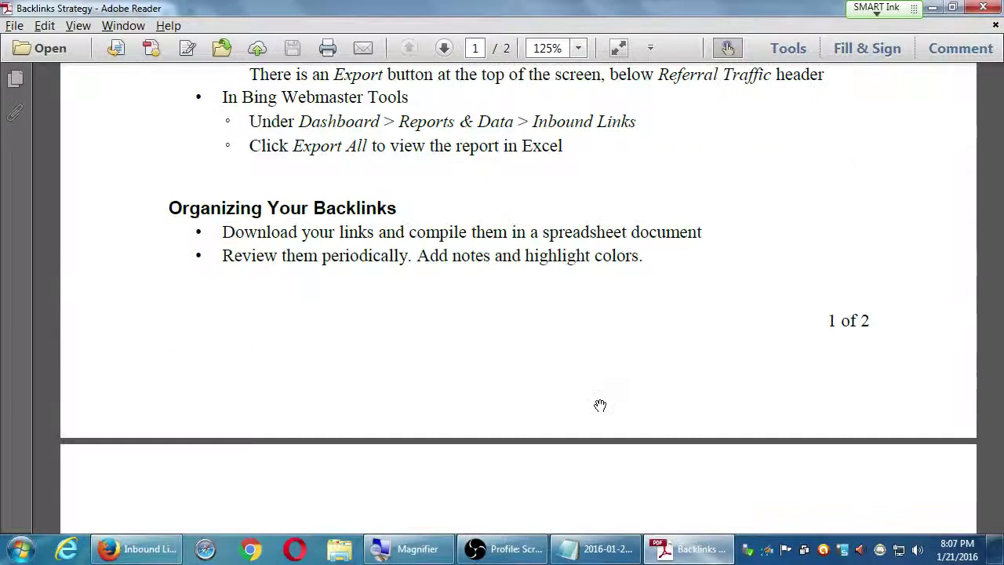
scroll(563, 423, "down", 4)
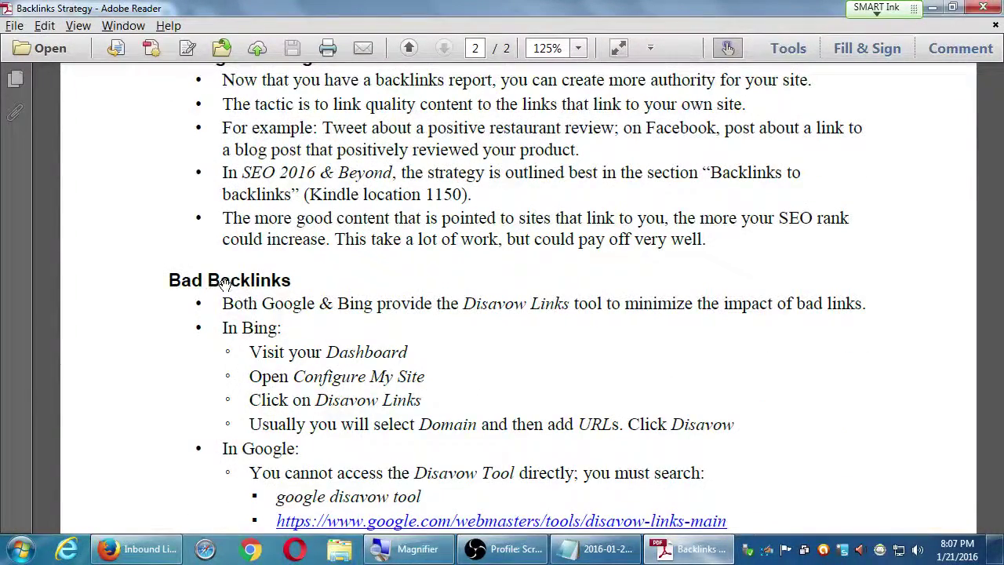
scroll(235, 282, "up", 6)
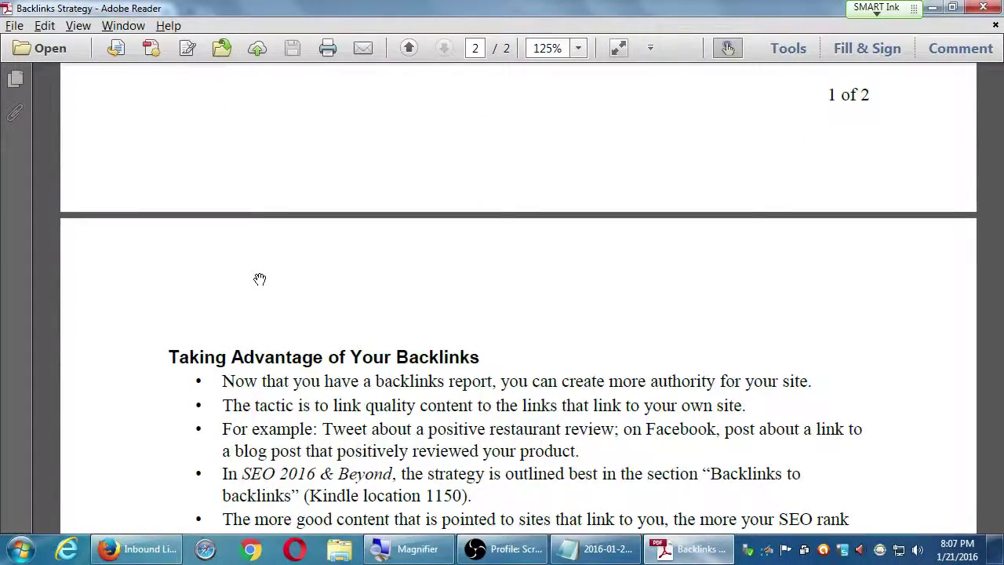
scroll(298, 465, "up", 3)
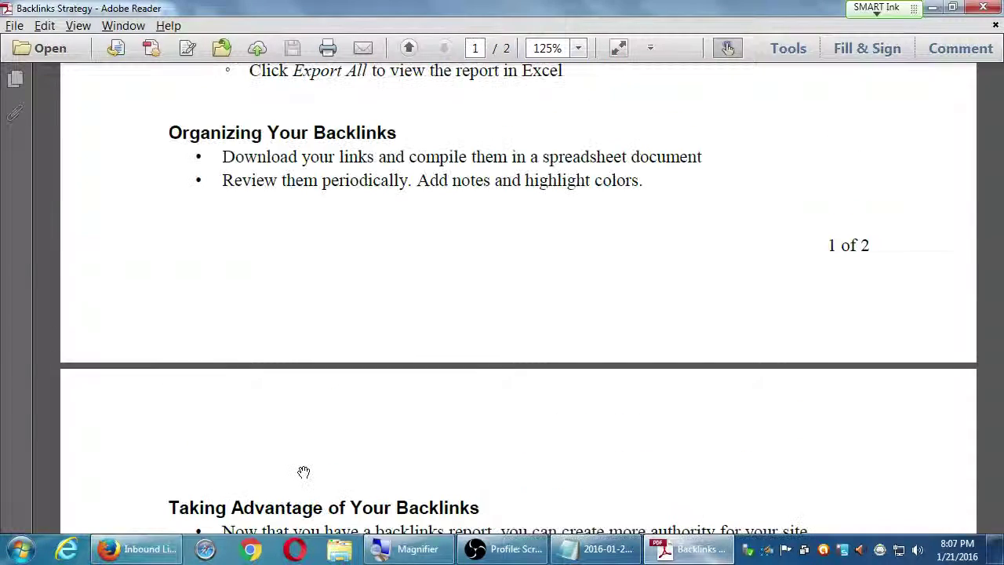
scroll(310, 471, "up", 2)
key("alt+Tab")
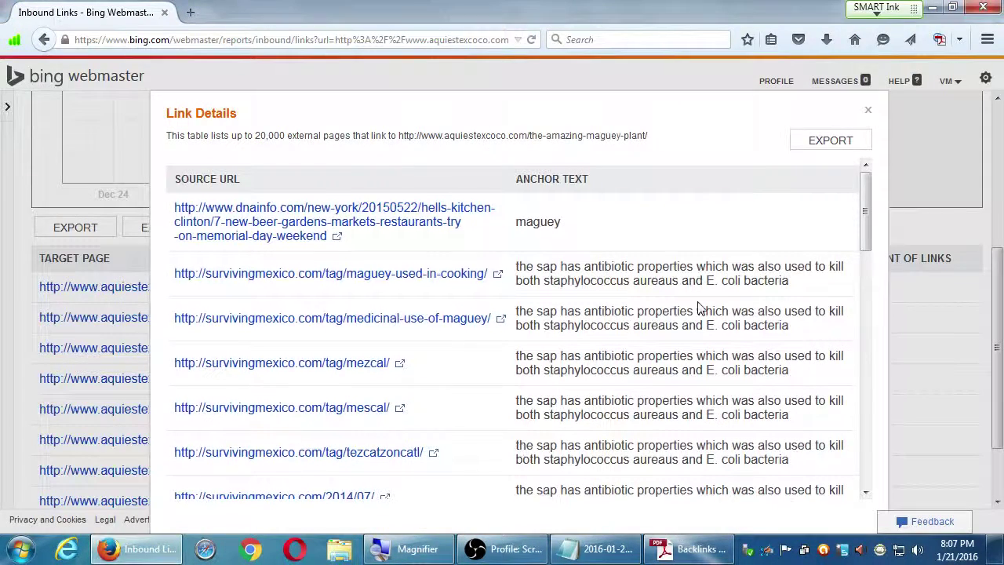
Step: Export the maguey page's link details, view urllinks_1_22_2016.csv in Excel, and fit column A to the source URLs
left_click(820, 145)
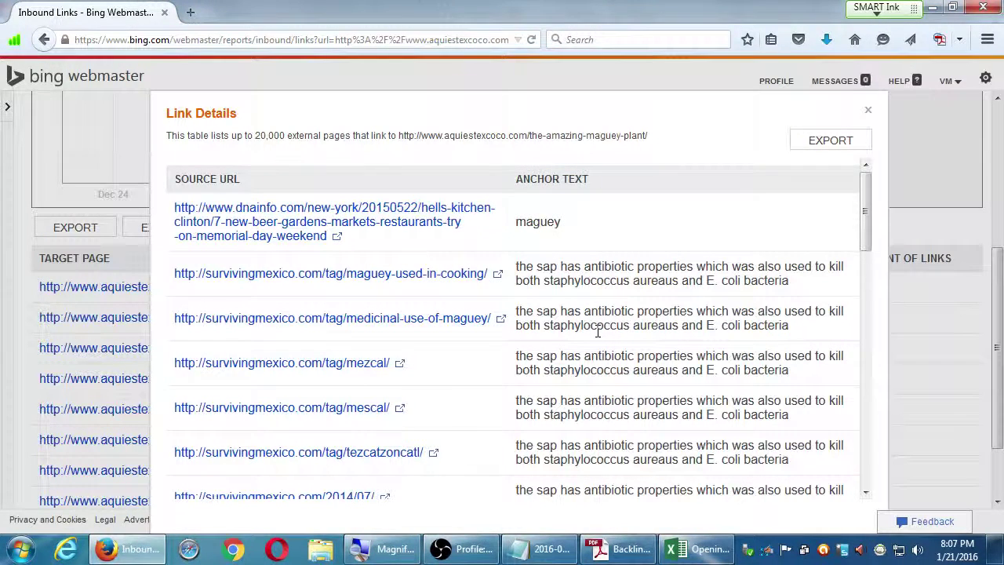
left_click(696, 553)
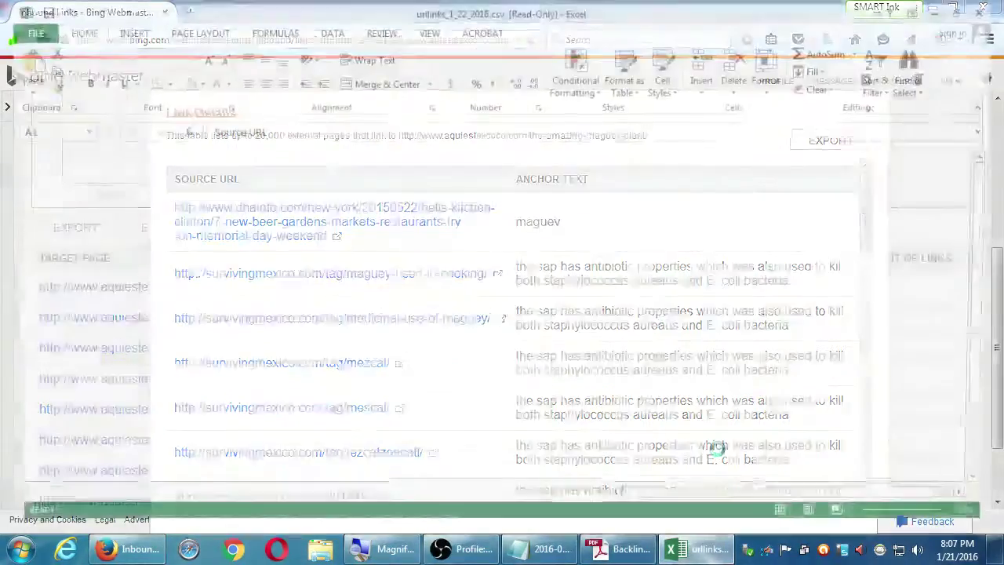
left_click(717, 449)
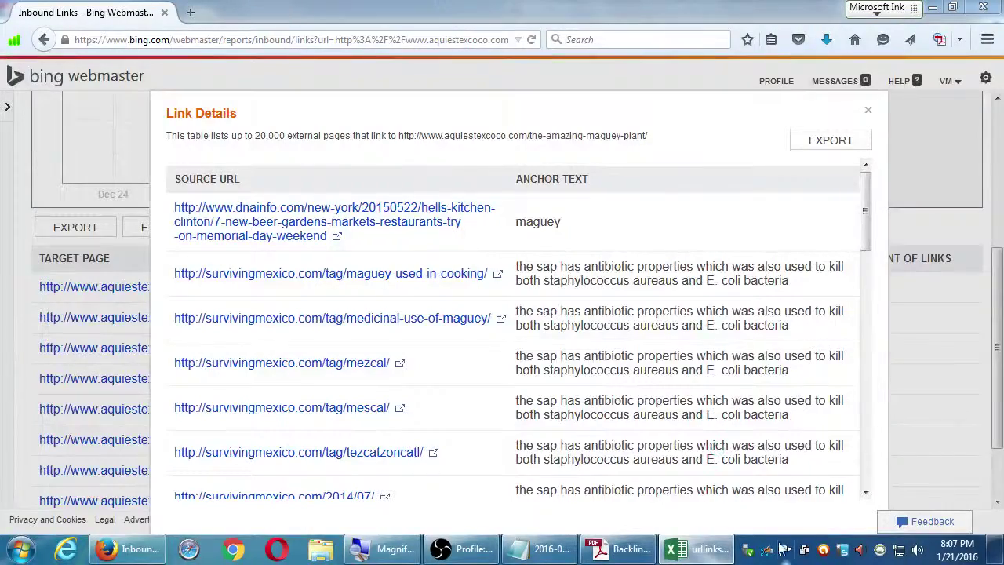
left_click(704, 553)
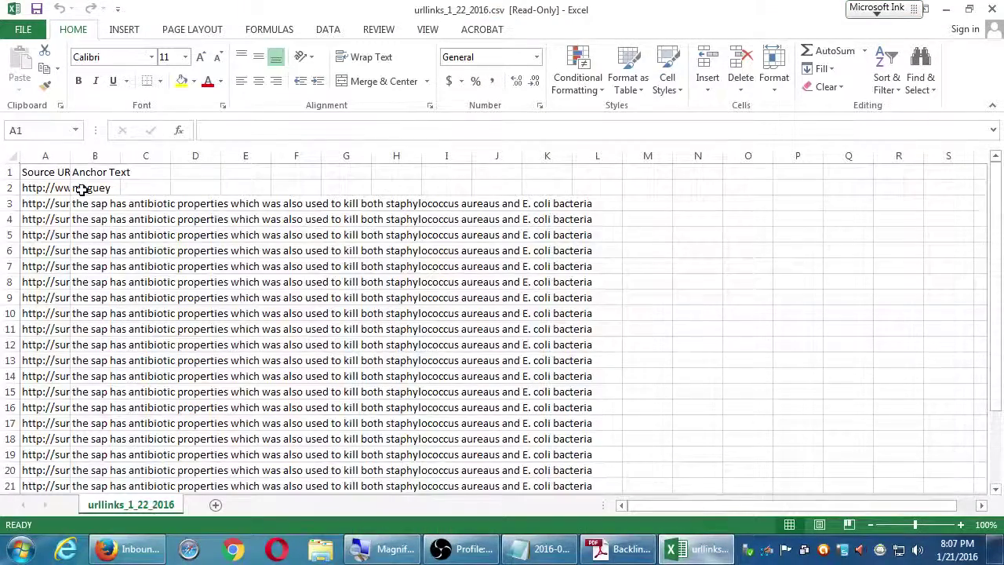
double_click(70, 155)
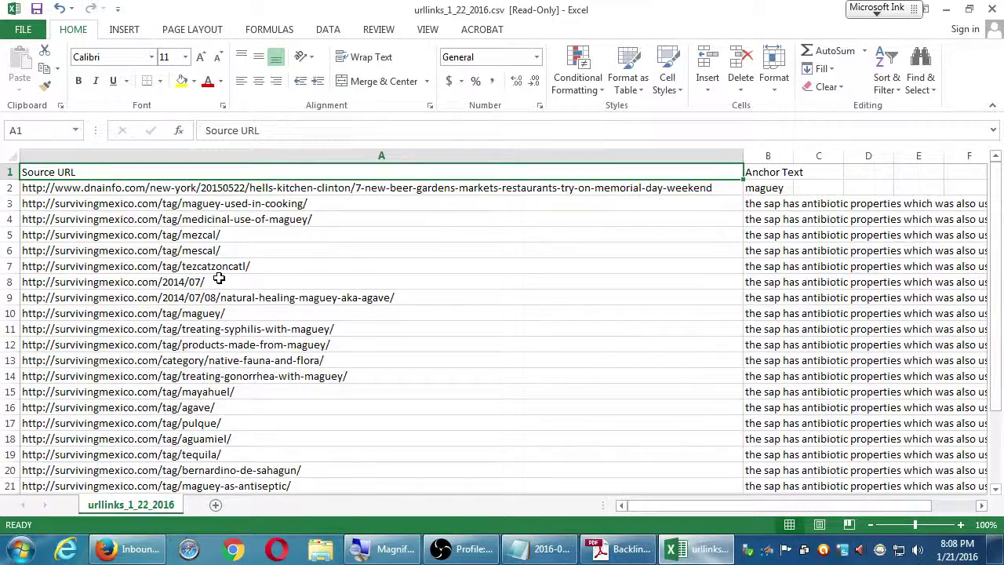
Step: Switch to Firefox, open the dnainfo.com source URL from the link details and examine the article around its maguey link
key("alt+Tab")
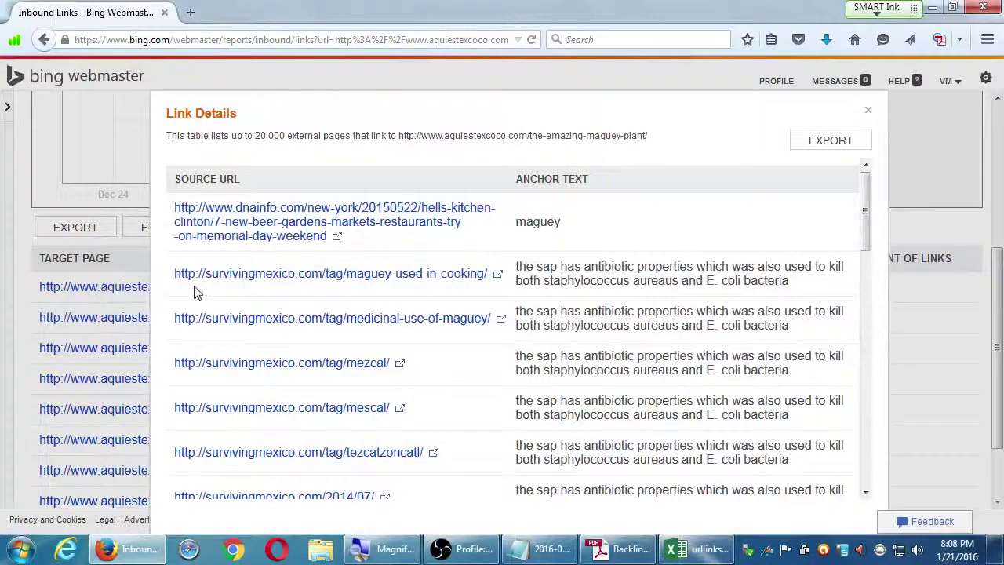
left_click(245, 235)
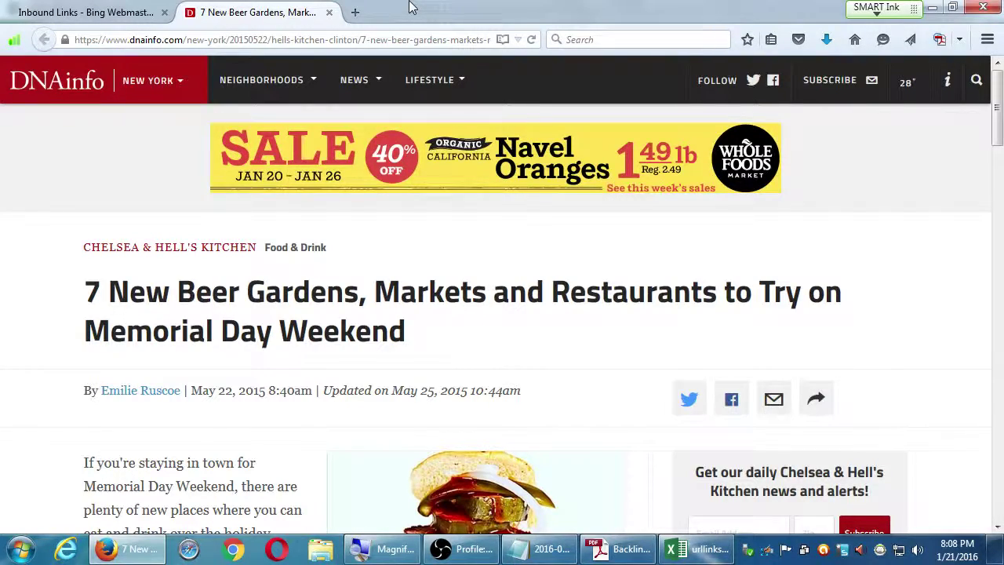
scroll(363, 410, "down", 12)
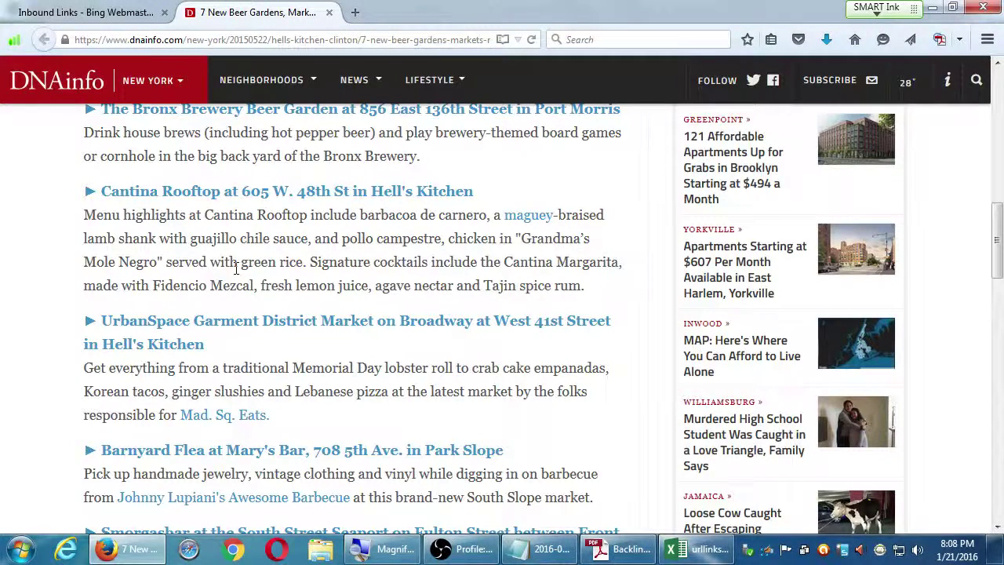
key("End")
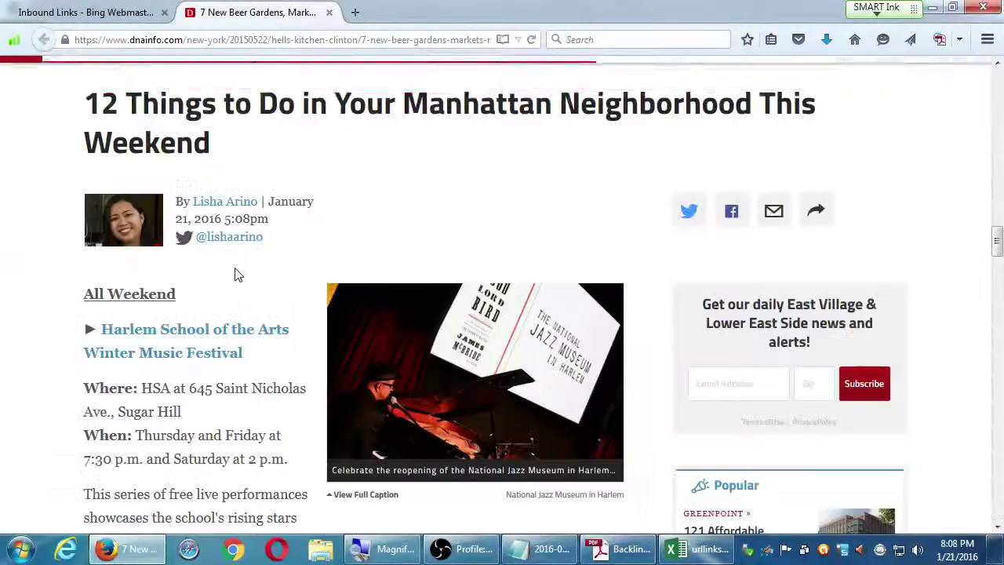
scroll(238, 274, "up", 5)
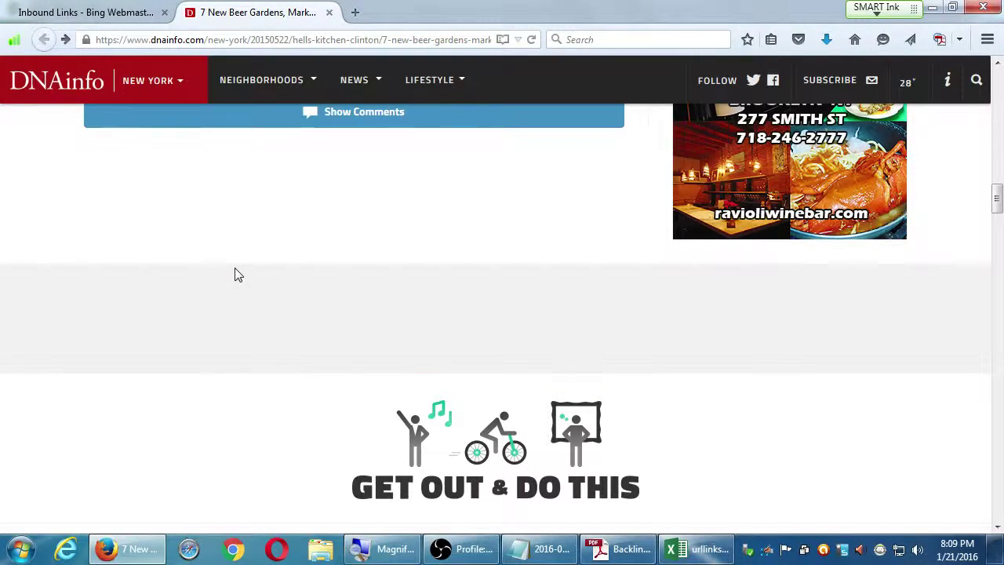
scroll(239, 275, "down", 5)
scroll(238, 275, "down", 7)
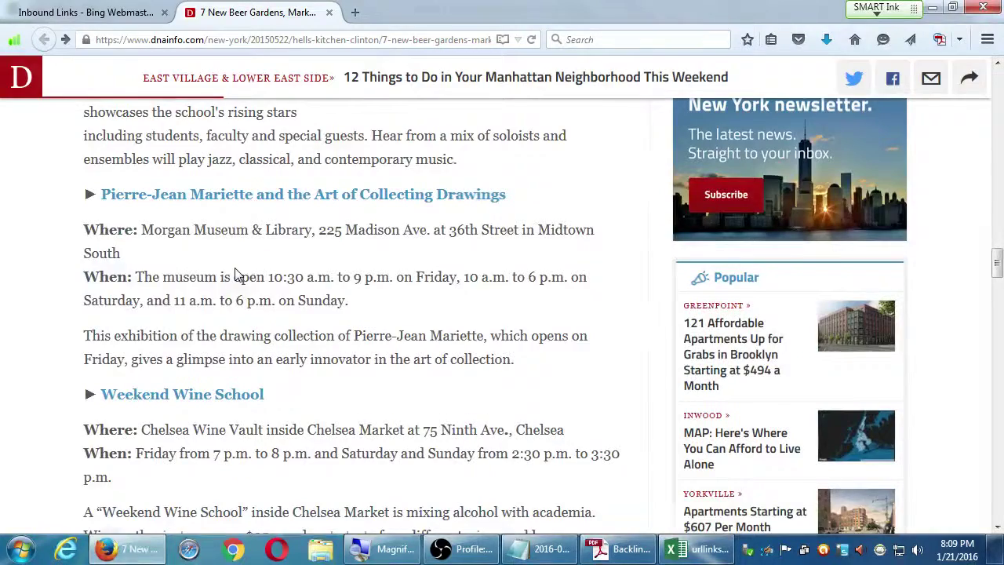
Step: Close the article, reopen the dnainfo.com source URL from the link details and review the whole page from headline to comments
key("ctrl+w")
left_click(270, 243)
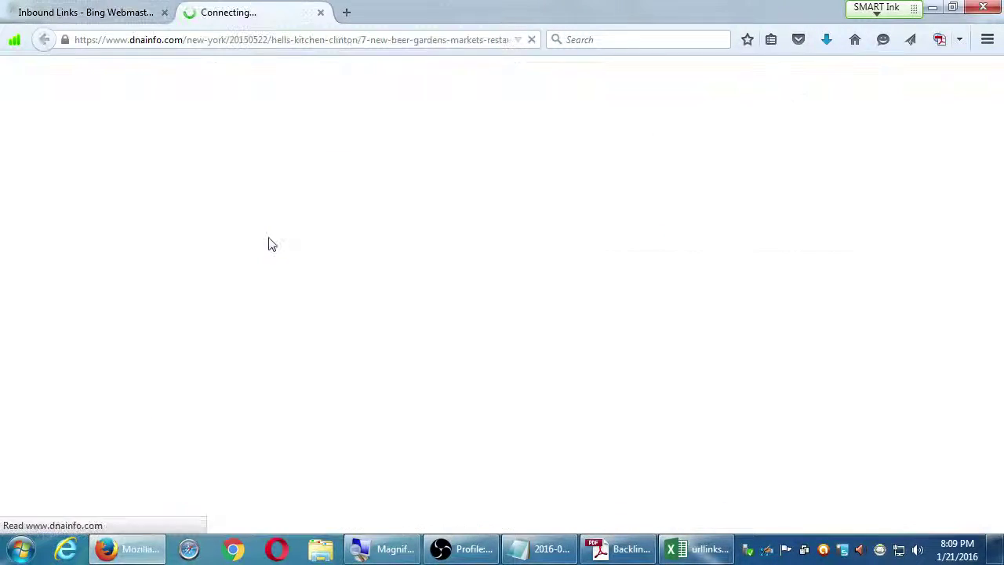
scroll(753, 404, "down", 3)
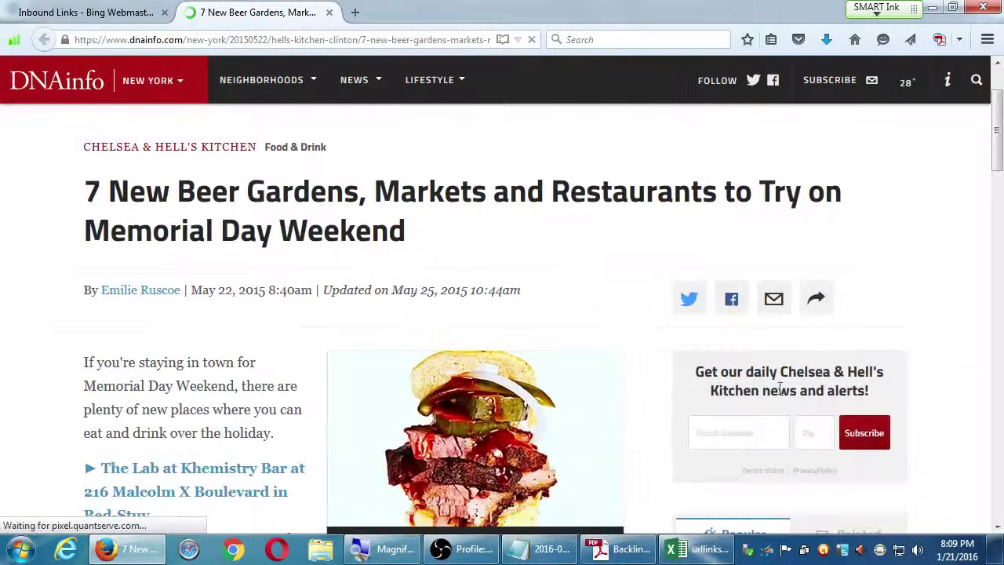
scroll(729, 427, "down", 3)
scroll(736, 434, "down", 15)
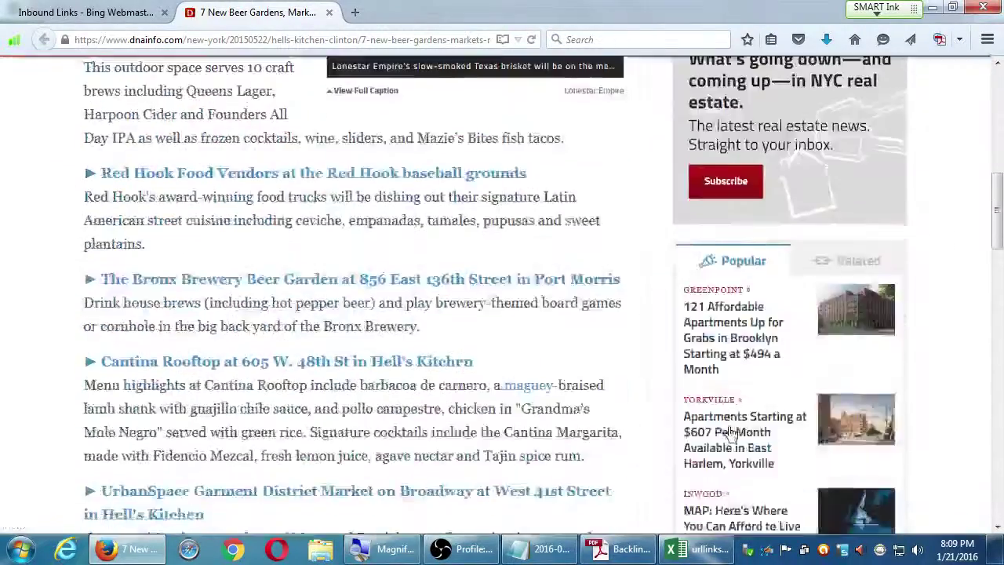
scroll(578, 399, "down", 10)
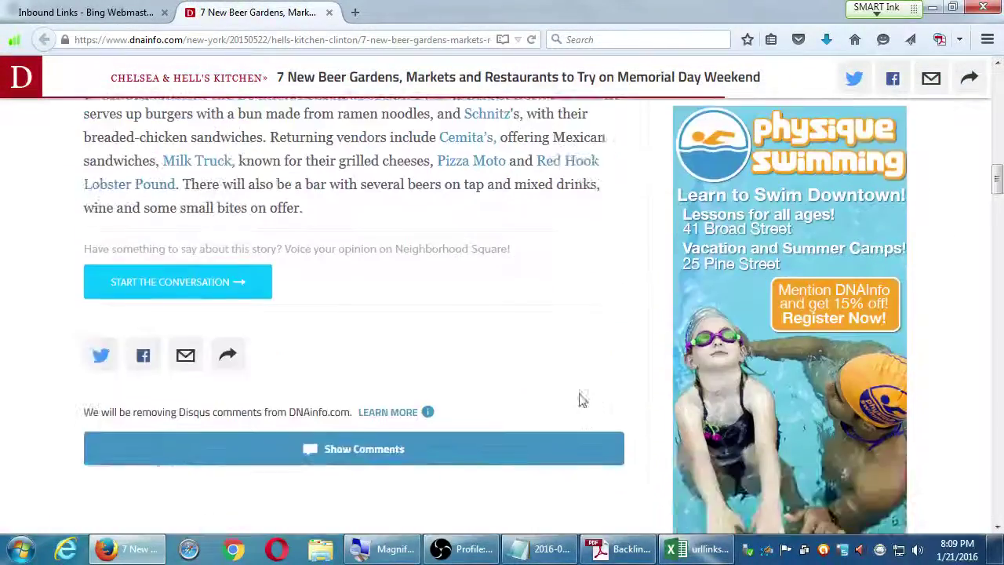
scroll(574, 399, "up", 15)
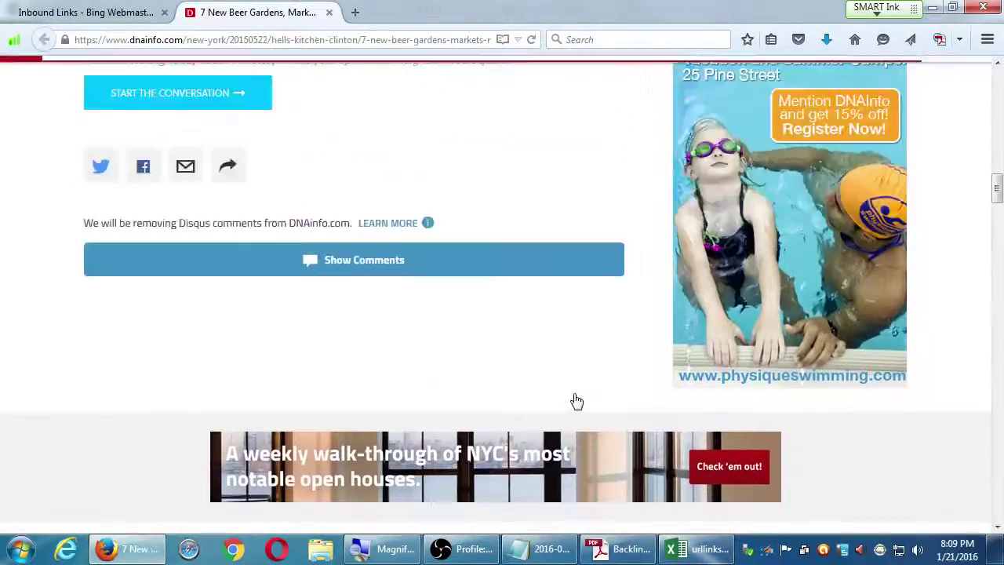
scroll(575, 390, "up", 15)
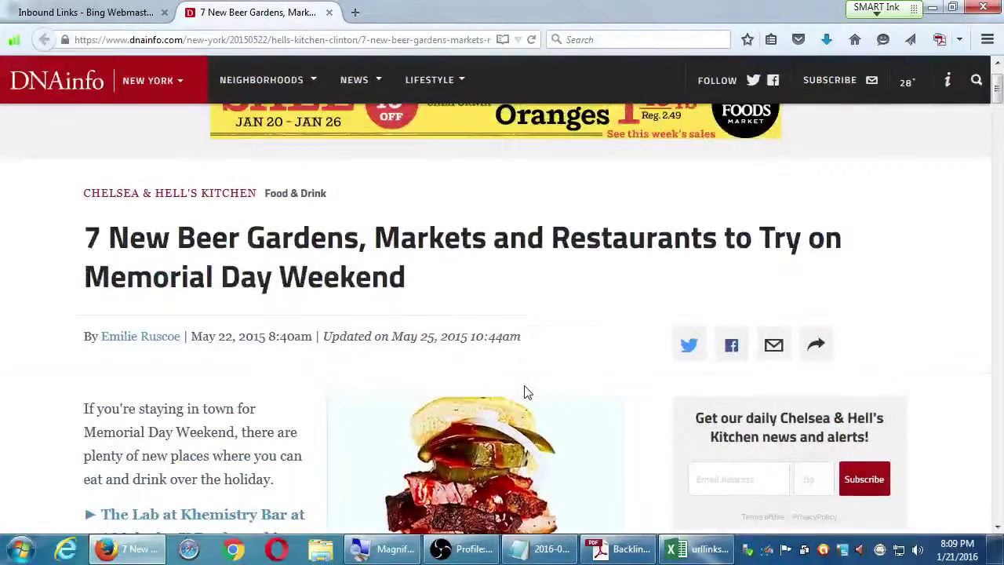
Step: Switch to the exported links sheet in Excel and add a Notes heading in D1 with "Good site" in D2
key("alt+Tab")
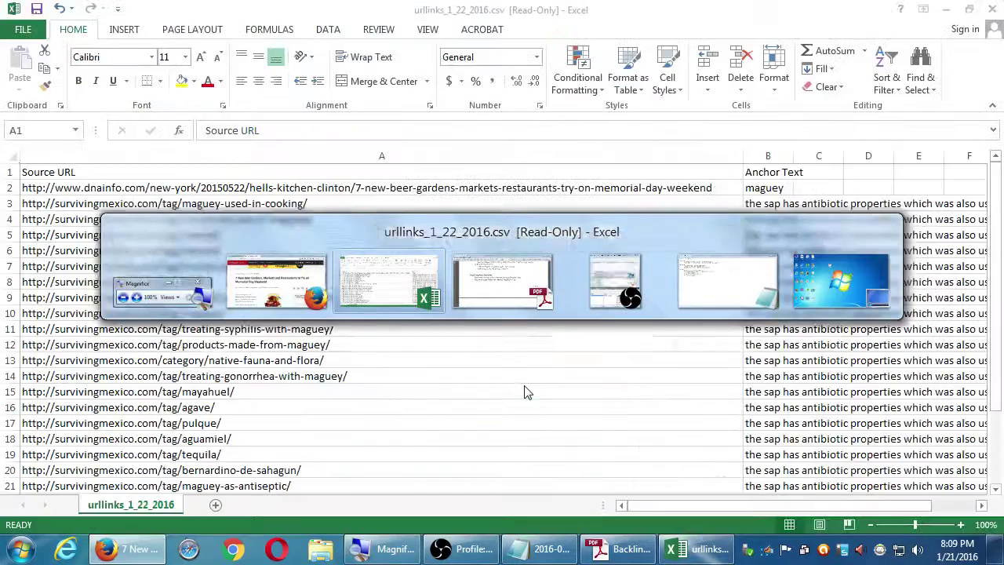
key("Right")
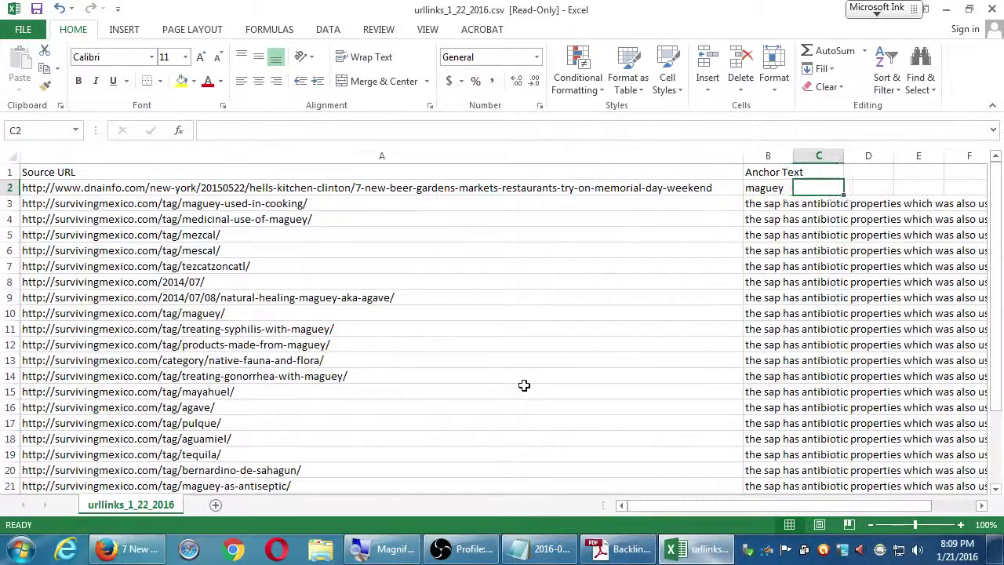
key("Right")
type("Notes")
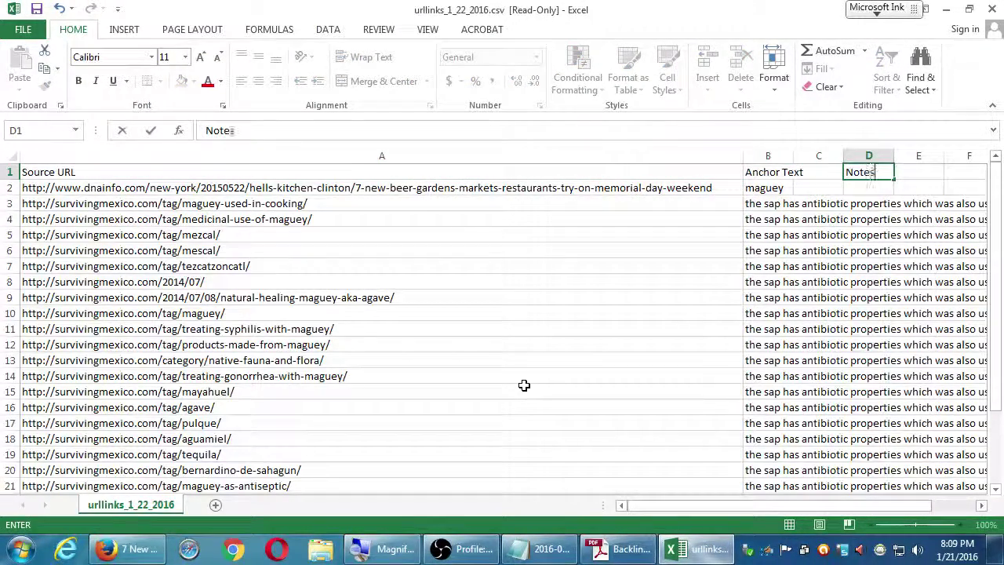
key("Return")
type("Good site")
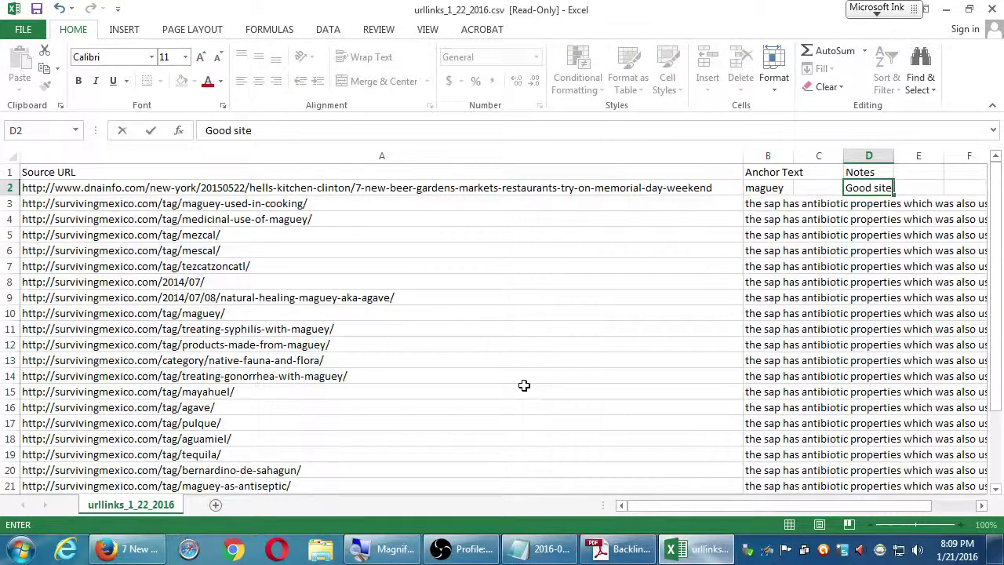
key("Return")
key("Up")
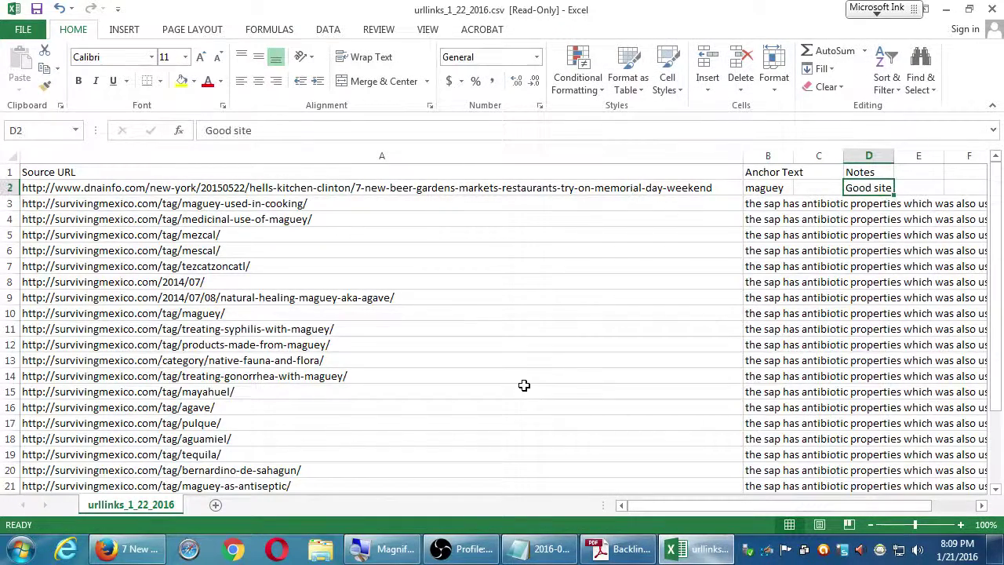
Step: Highlight the dnainfo.com row from A2 to D2 with a yellow fill
left_click(44, 189, "shift")
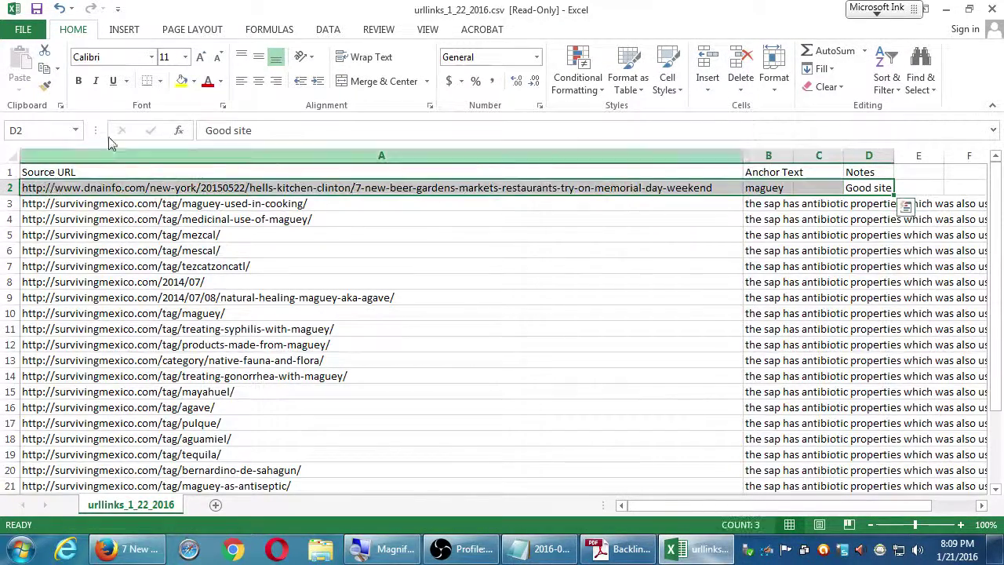
left_click(182, 82)
left_click(201, 219)
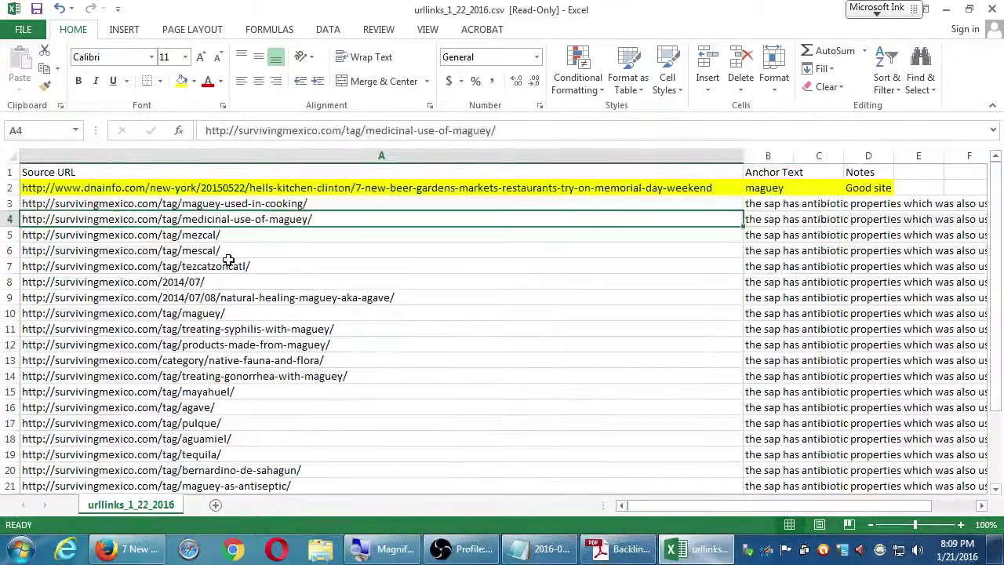
Step: Fill cell A10, the survivingmexico.com/tag/maguey/ source URL, with red and look through the rest of the list
left_click(218, 313)
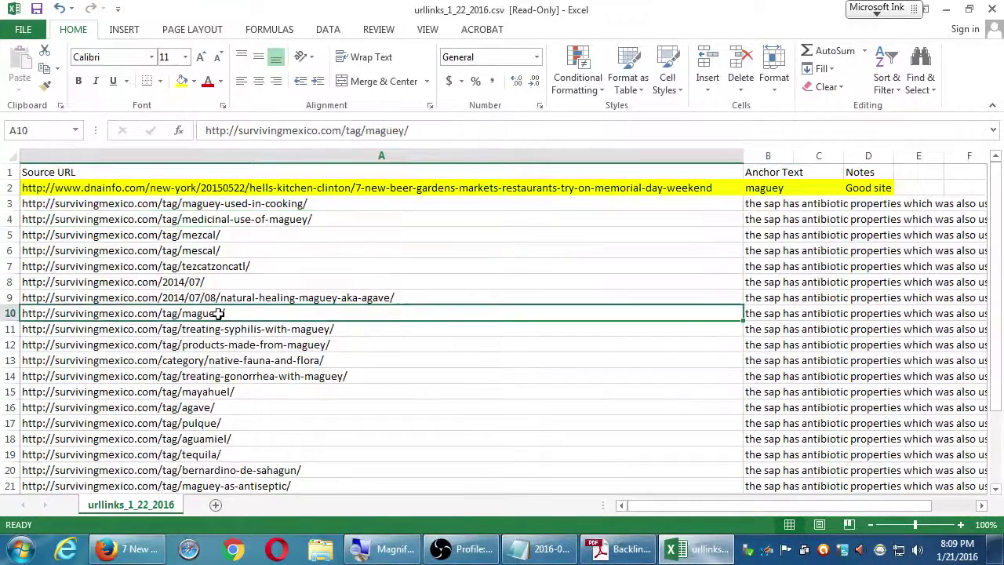
left_click(194, 81)
left_click(193, 203)
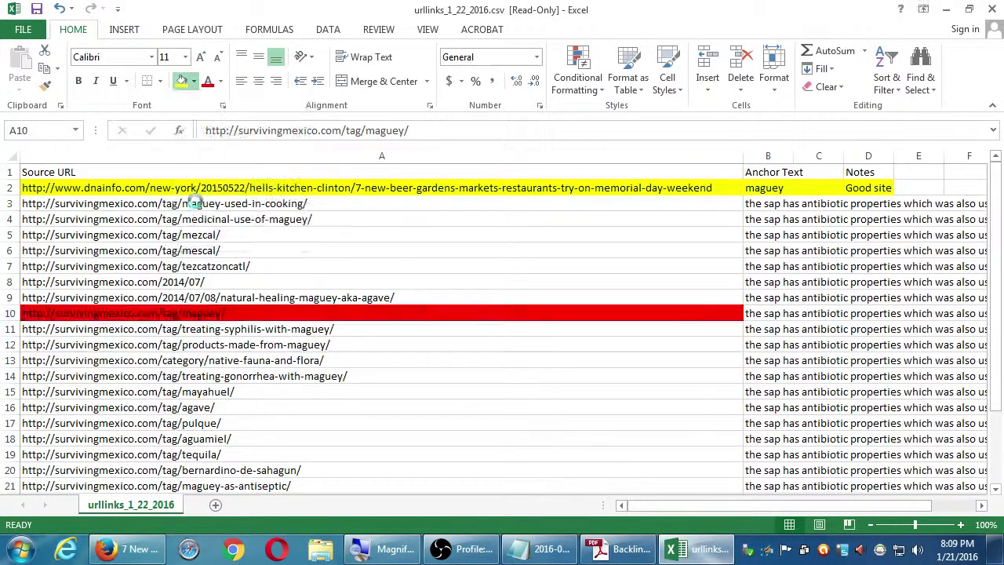
left_click(228, 362)
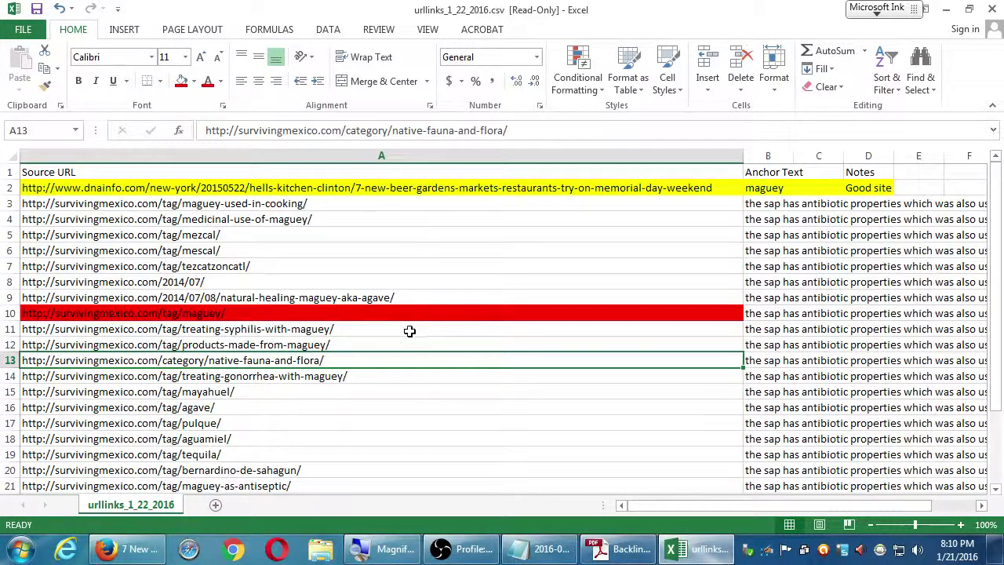
scroll(402, 437, "down", 1)
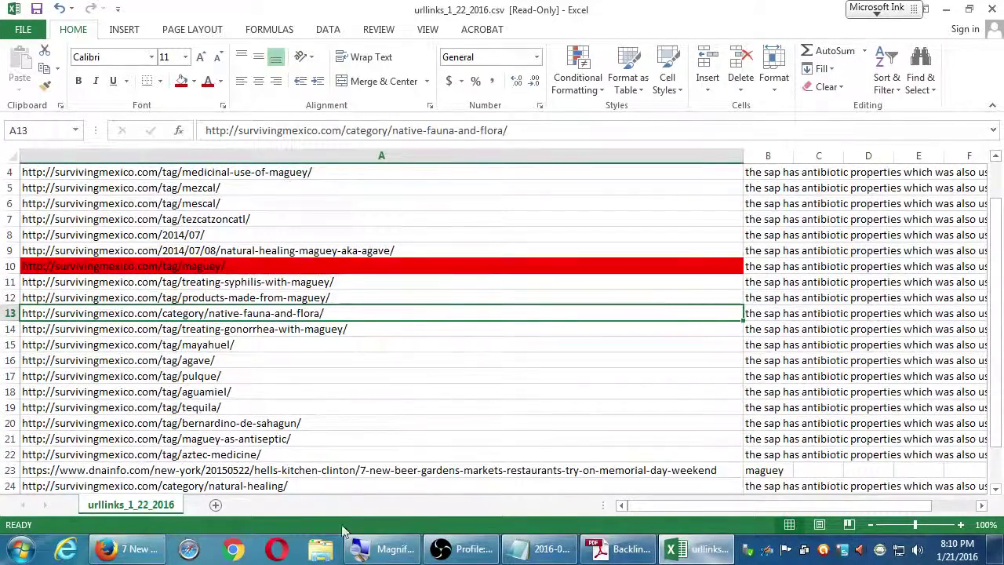
Step: Return to the Inbound Links report in Firefox, close the maguey details and review the link details for the aquiestexcoco.com home page
left_click(128, 549)
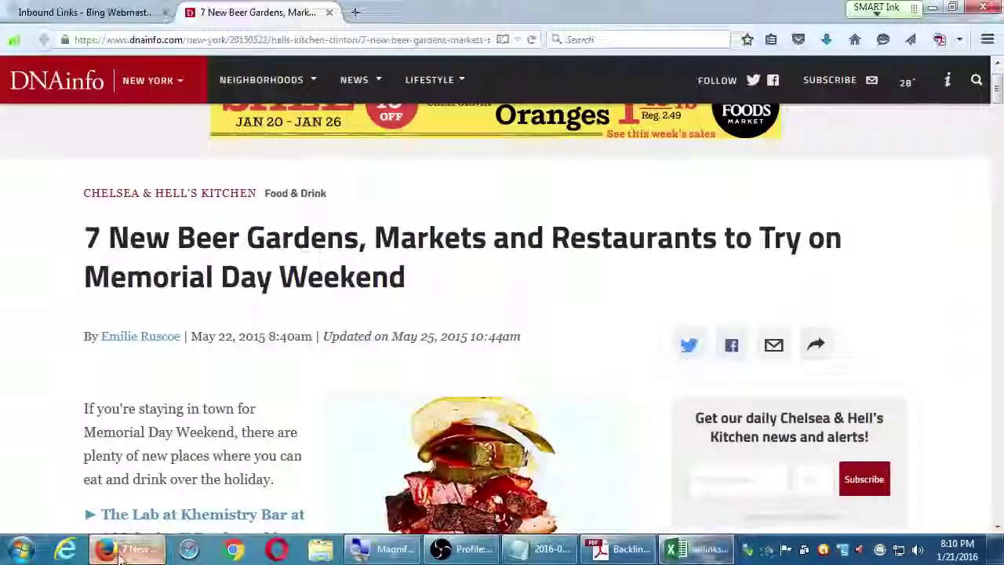
left_click(121, 9)
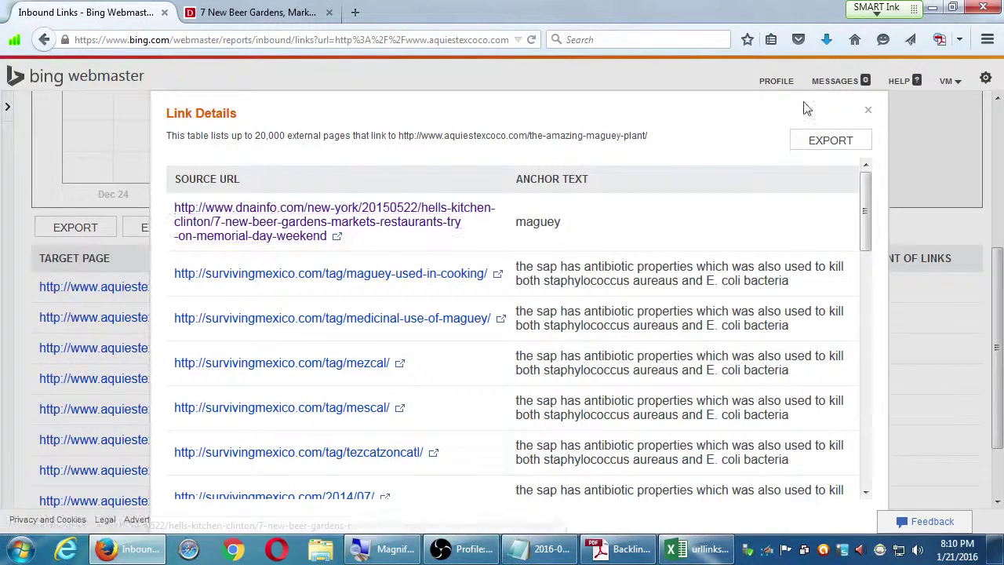
left_click(867, 110)
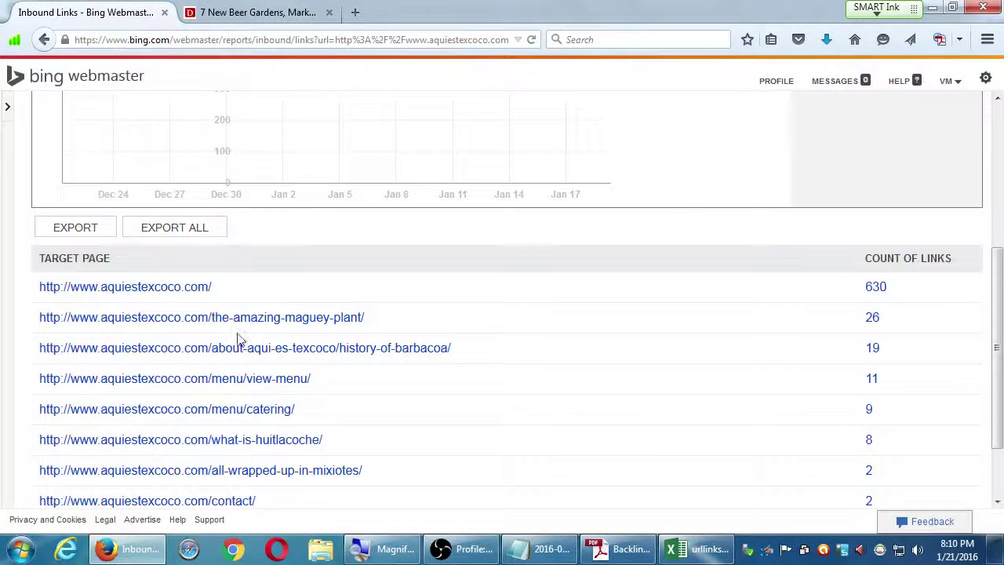
left_click(164, 290)
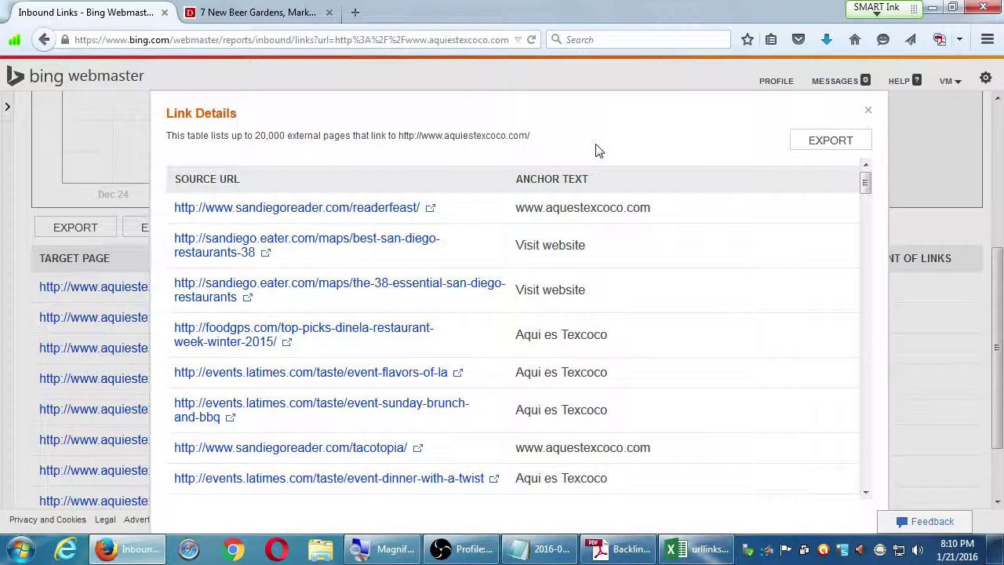
scroll(871, 409, "down", 4)
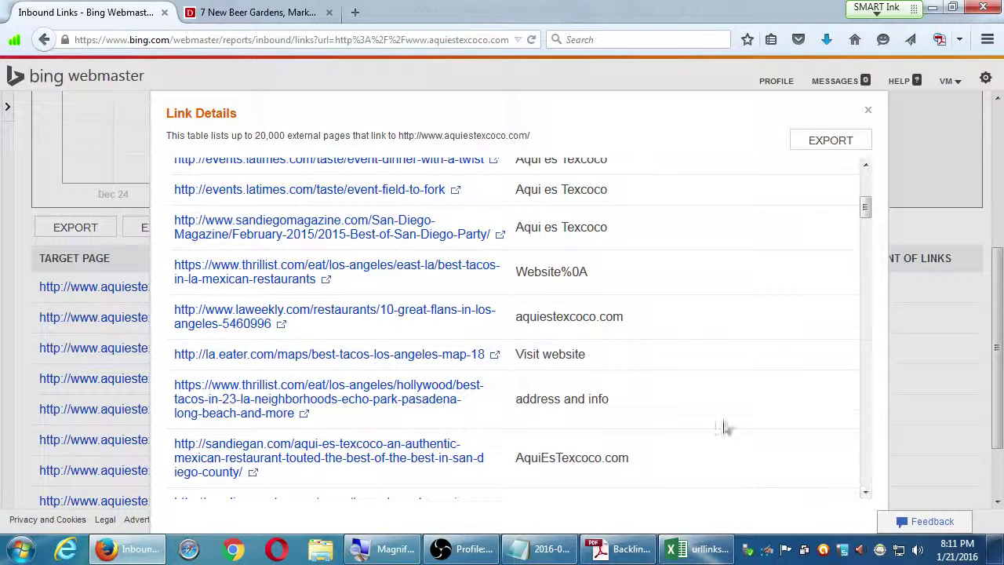
Step: Open the Thrillist best tacos in 23 LA neighborhoods source URL, dismiss its sign-up overlay and search the article for "texc"
left_click(350, 408)
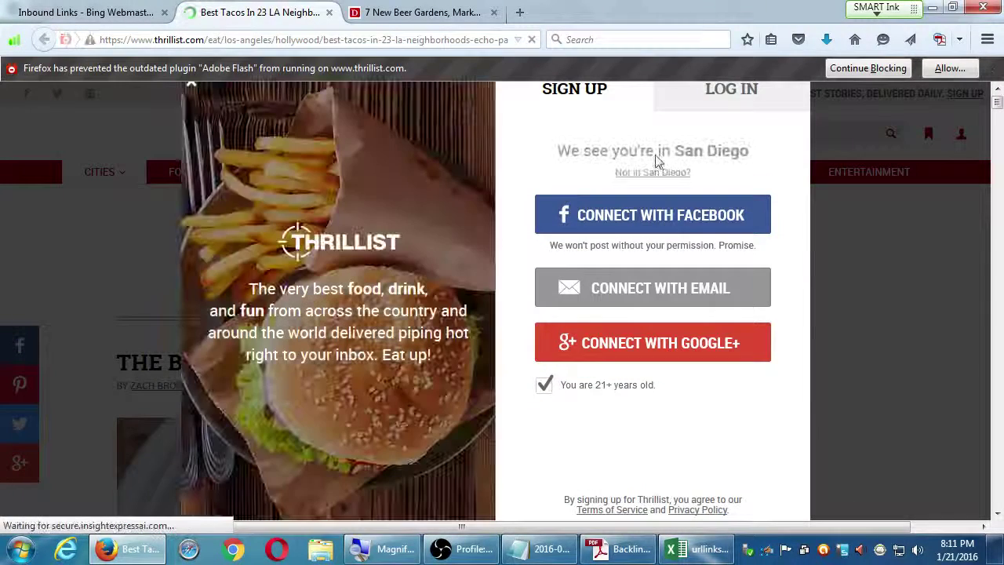
left_click(892, 251)
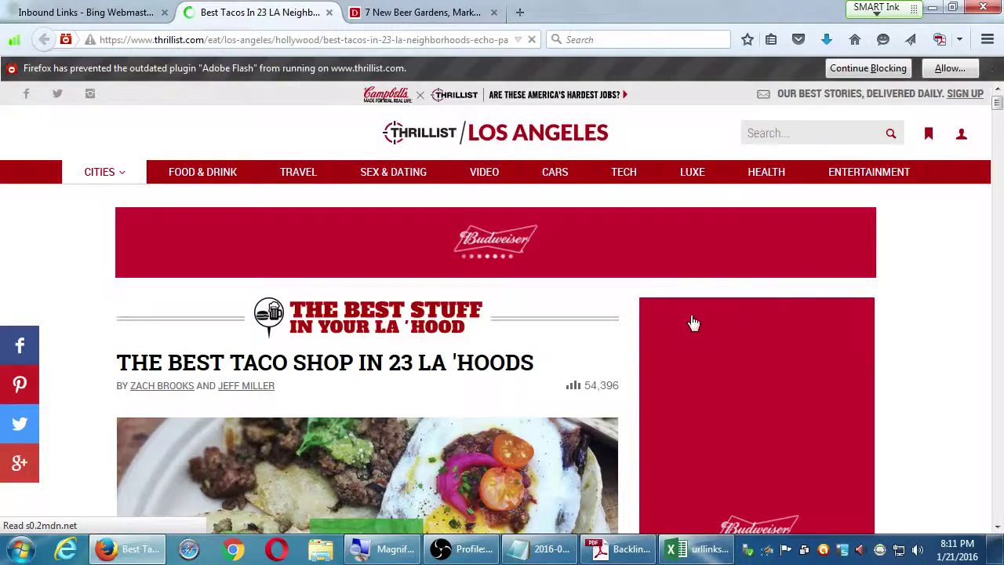
scroll(655, 338, "down", 6)
scroll(593, 345, "down", 10)
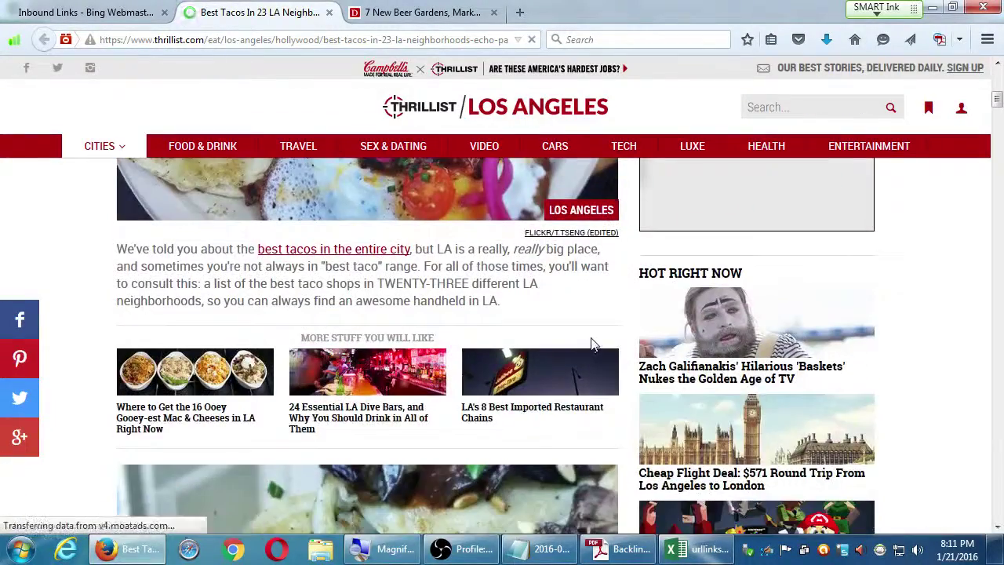
scroll(595, 342, "down", 10)
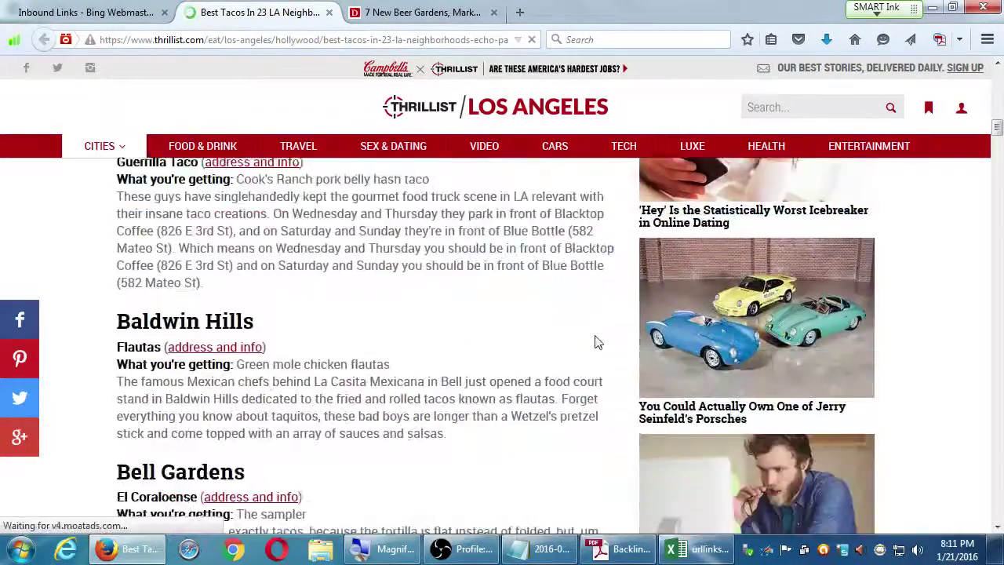
scroll(588, 334, "up", 3)
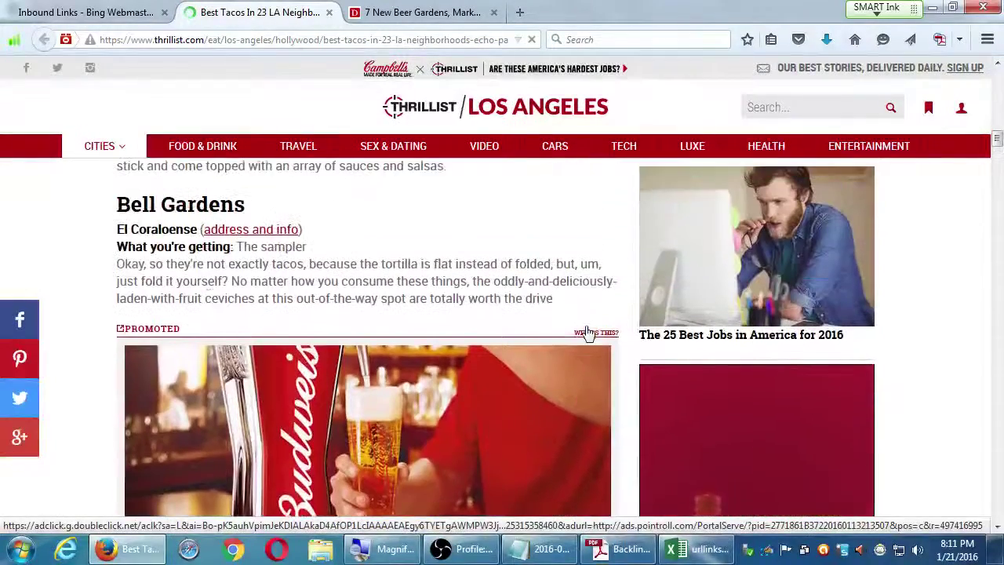
key("ctrl+f")
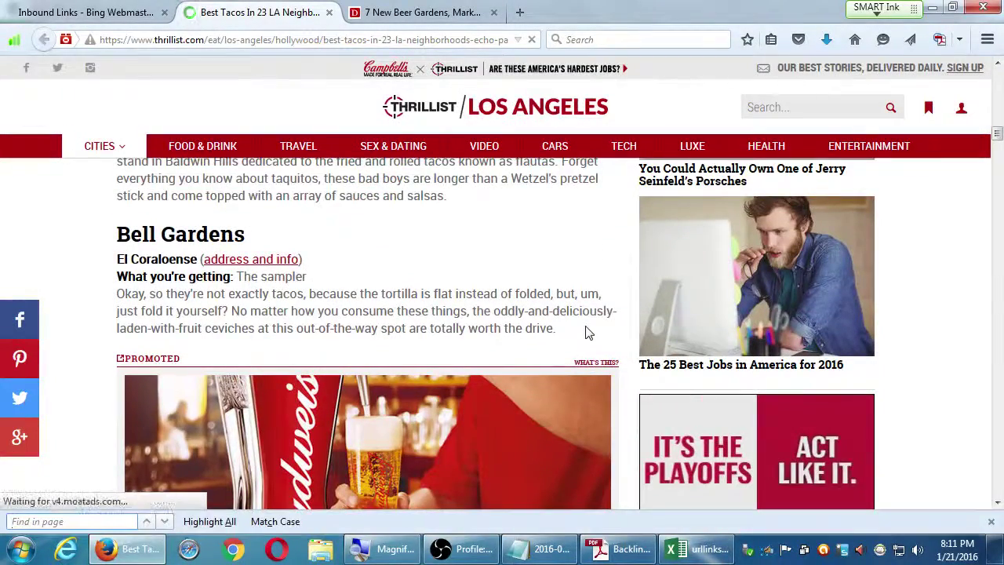
type("texc")
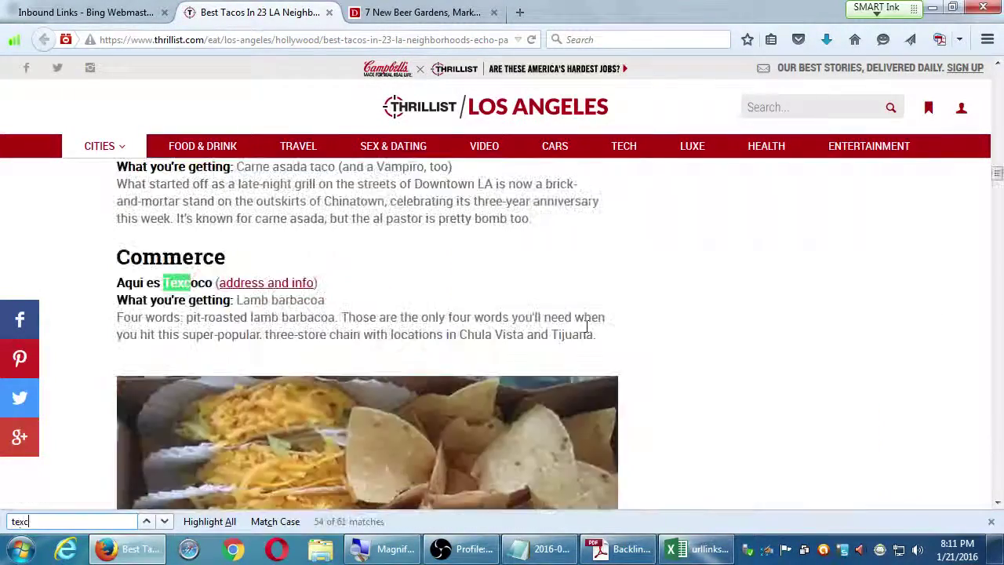
Step: Close the article search and switch to the Backlinks Strategy PDF in Adobe Reader to read "Taking Advantage of Your Backlinks"
key("Escape")
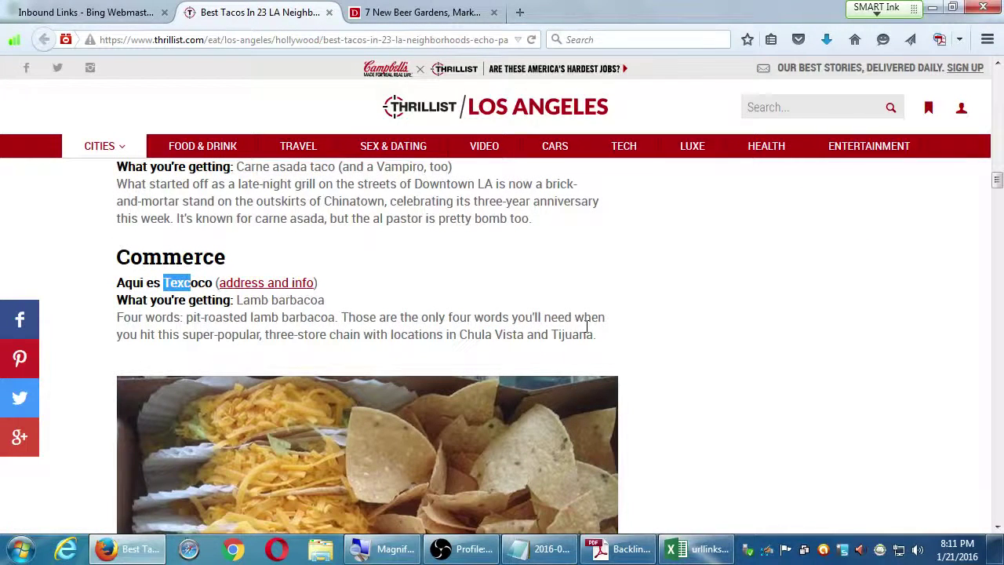
scroll(590, 345, "up", 3)
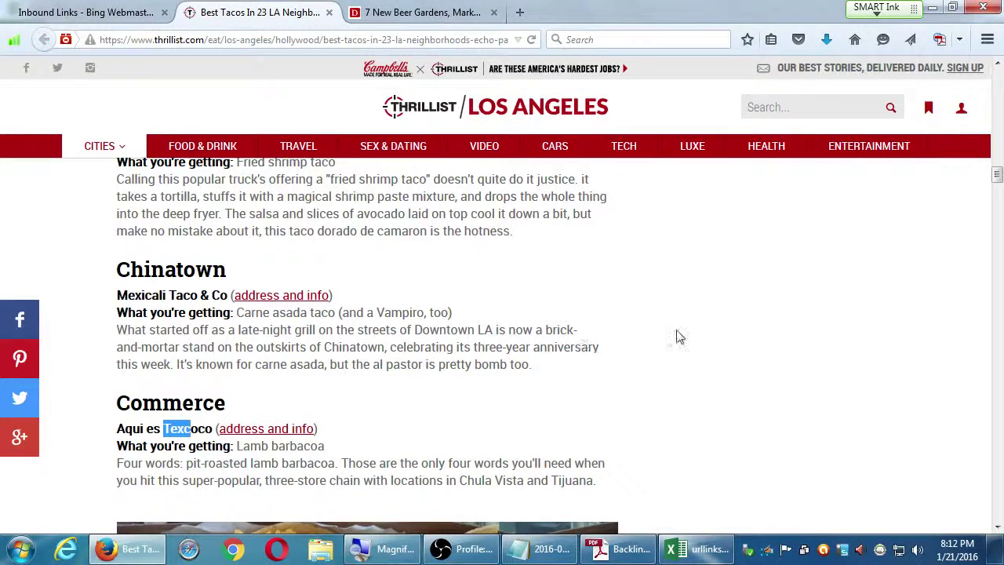
left_click(625, 548)
scroll(571, 340, "down", 10)
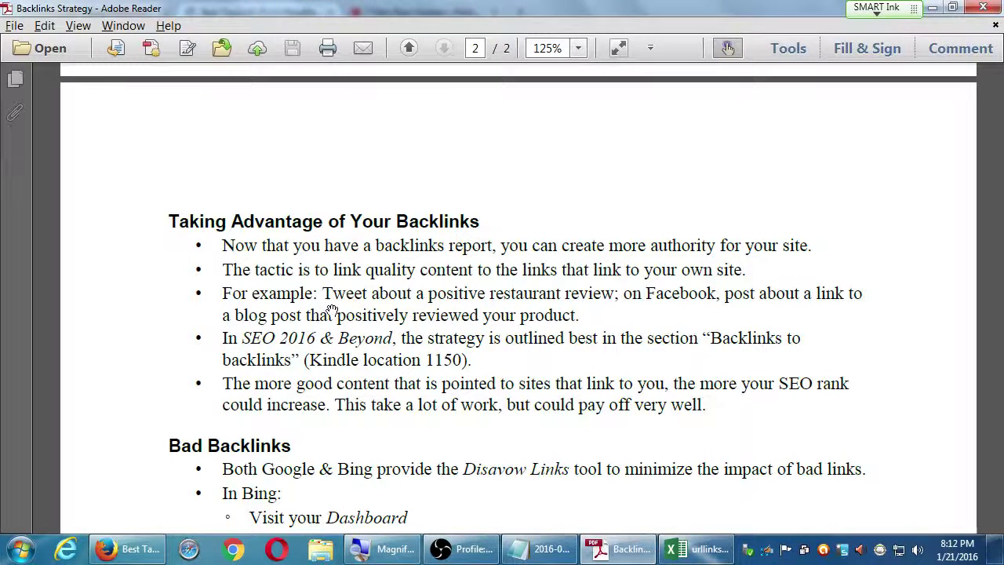
Step: Return to the Link Details in Firefox, open the tastingtable.com Mexican agave spirits source URL and dismiss its newsletter overlay
left_click(151, 548)
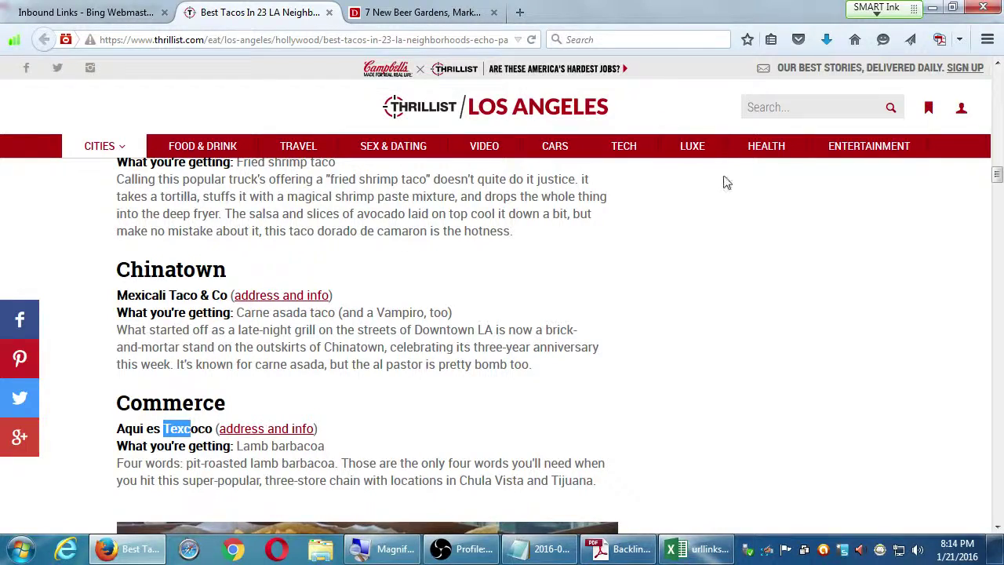
left_click(107, 10)
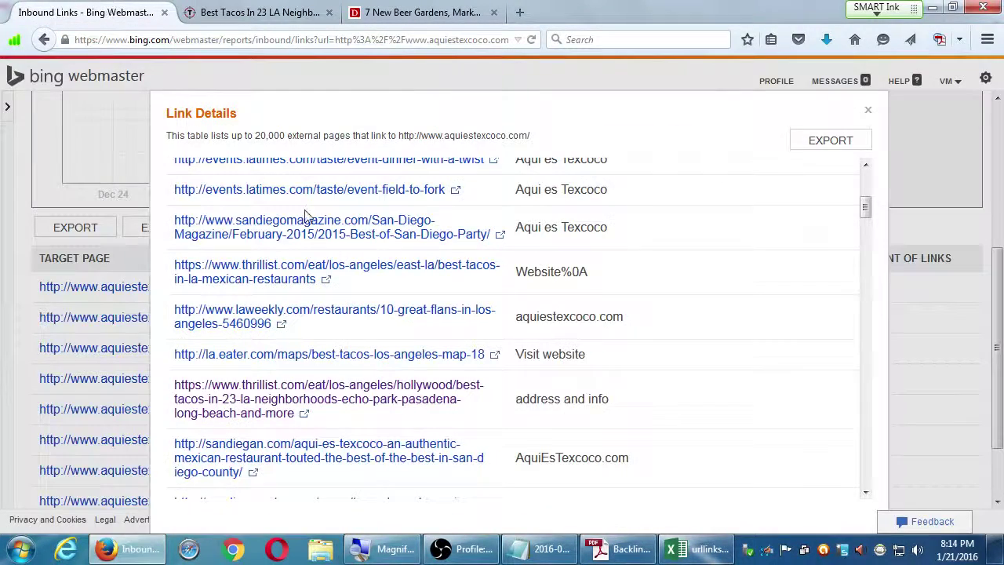
scroll(567, 303, "down", 6)
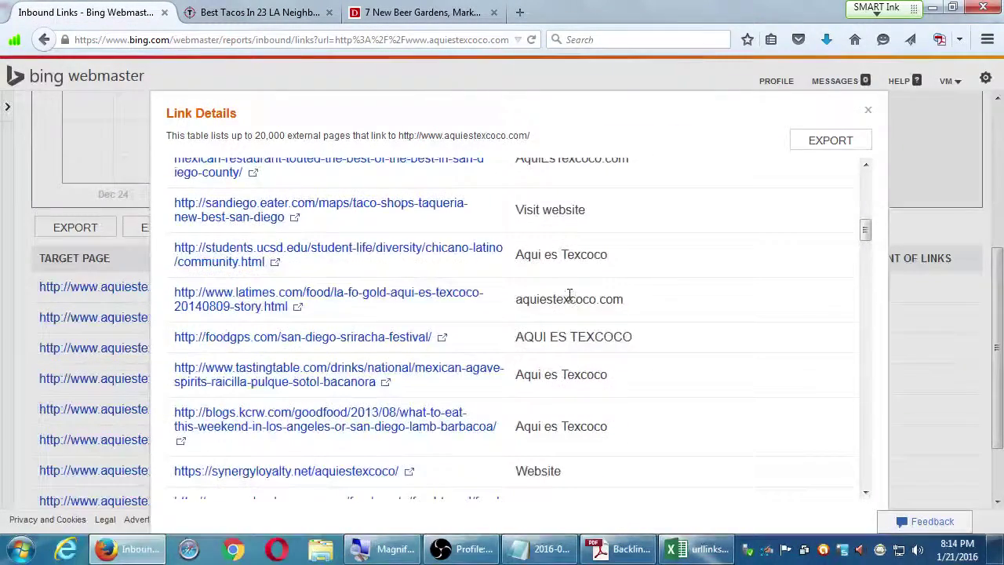
left_click(308, 370)
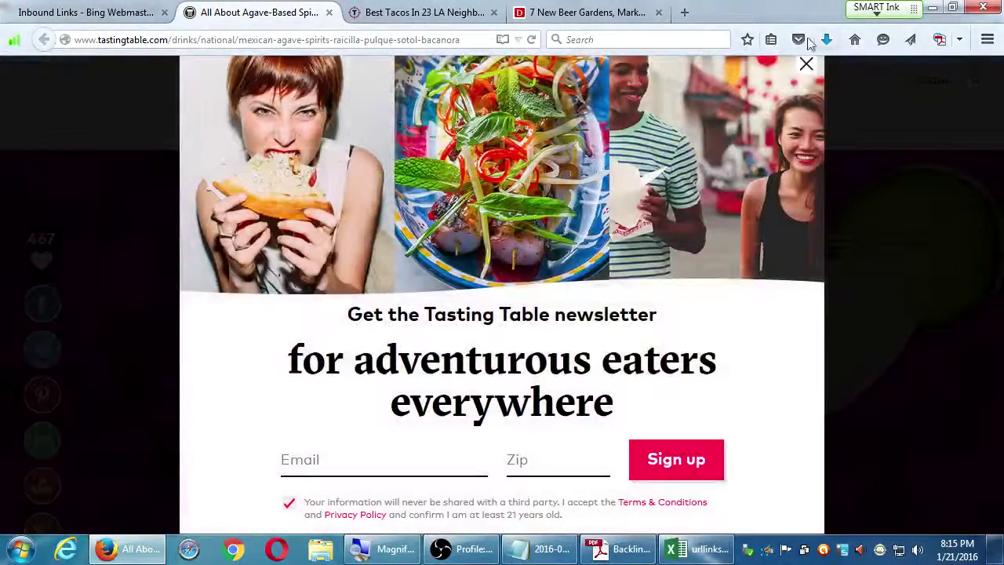
left_click(807, 66)
mouse_move(657, 172)
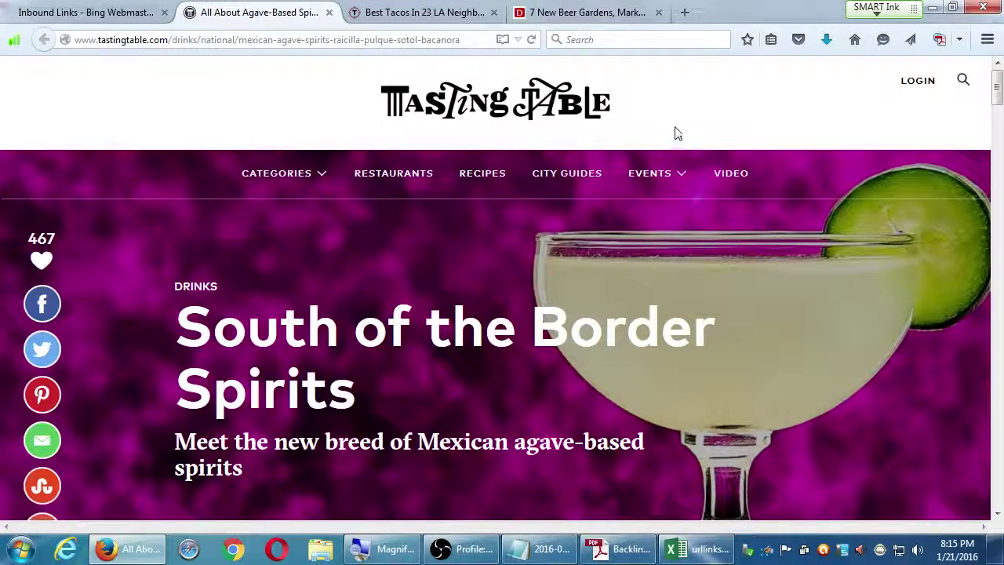
Step: Examine the Tasting Table article for its date, the Aqui es Texcoco mention, the sharing options and the related stories
scroll(679, 133, "down", 5)
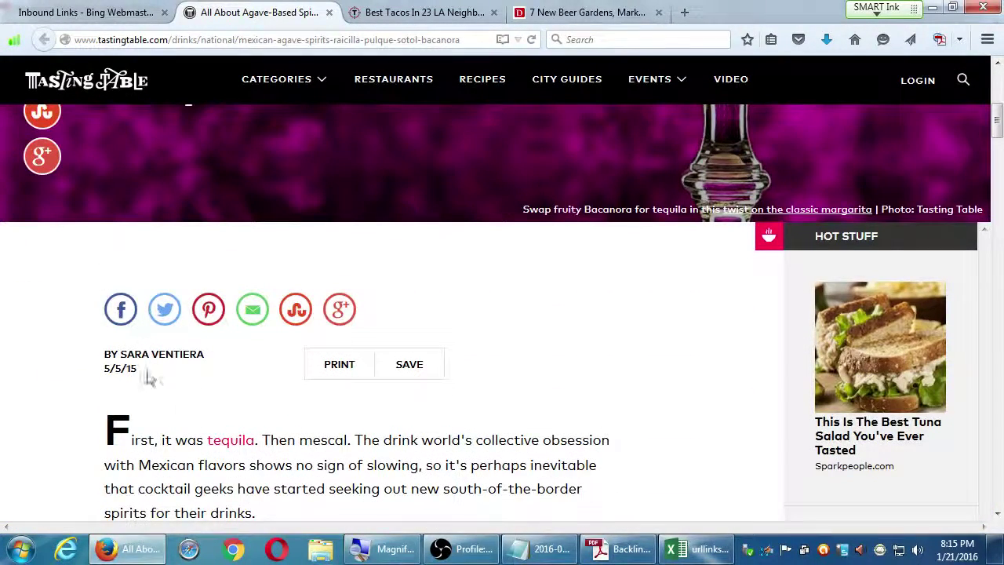
scroll(538, 325, "down", 4)
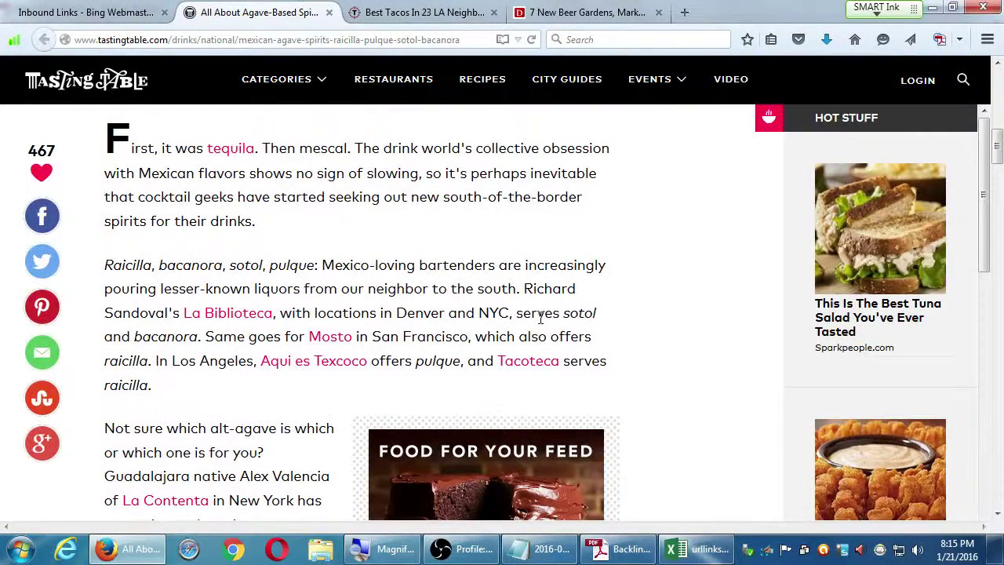
scroll(540, 317, "up", 2)
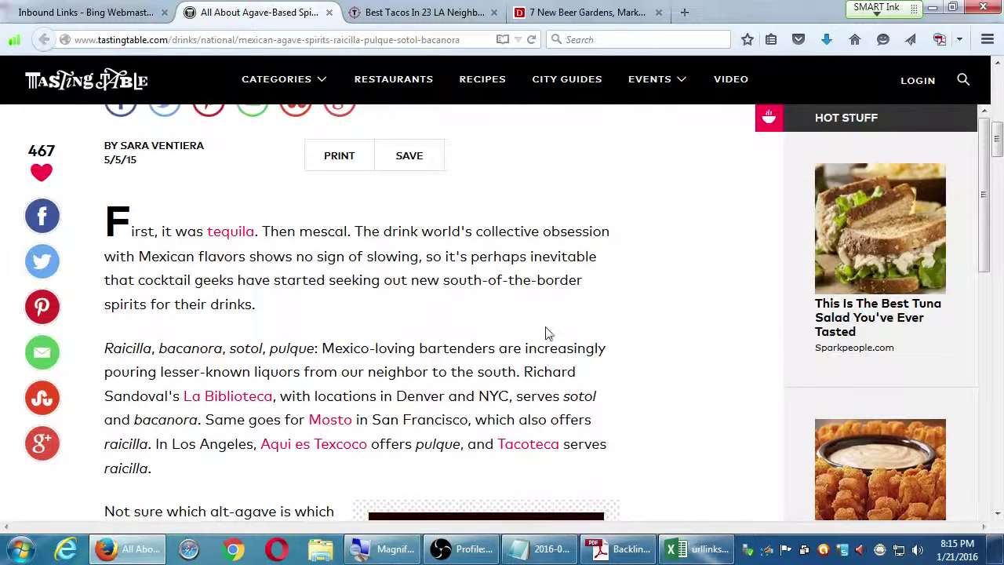
scroll(546, 335, "down", 1)
scroll(730, 347, "down", 3)
scroll(729, 347, "down", 3)
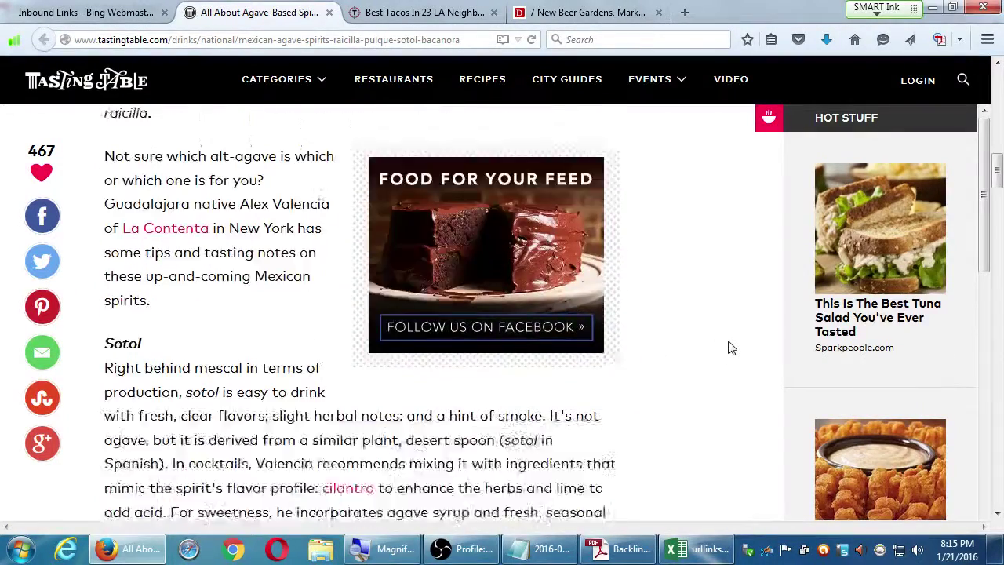
scroll(729, 347, "down", 3)
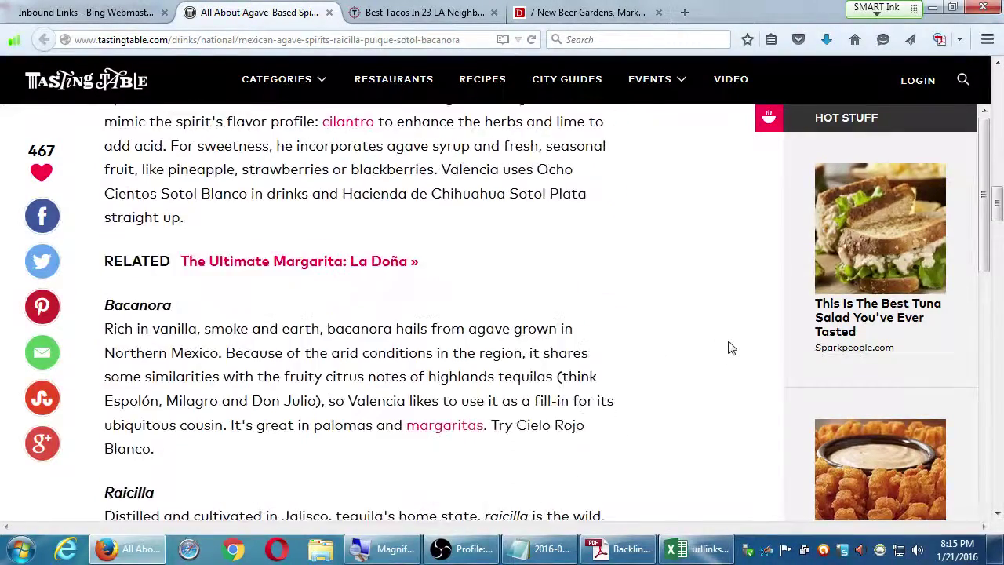
scroll(730, 347, "down", 6)
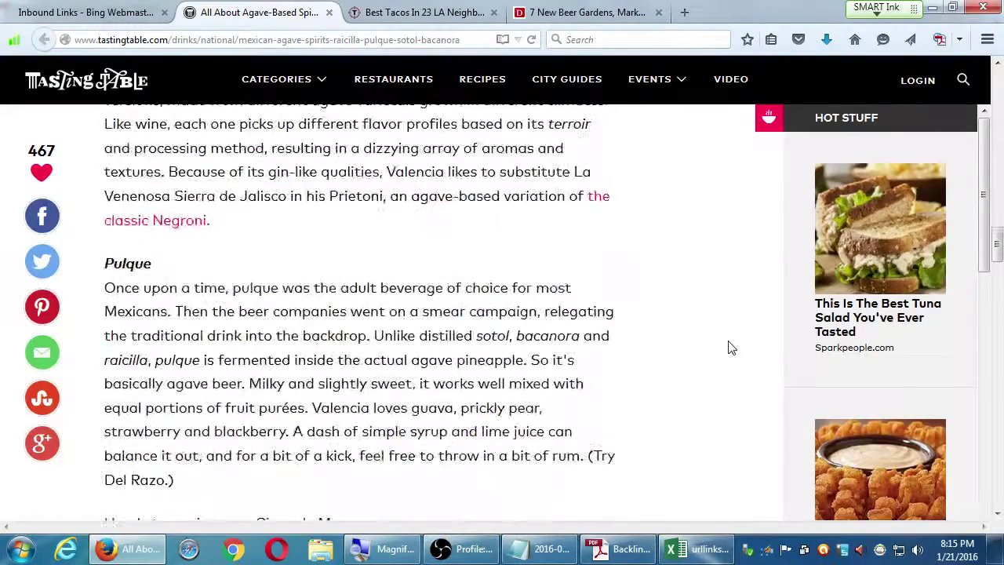
scroll(729, 347, "up", 1)
scroll(730, 348, "down", 2)
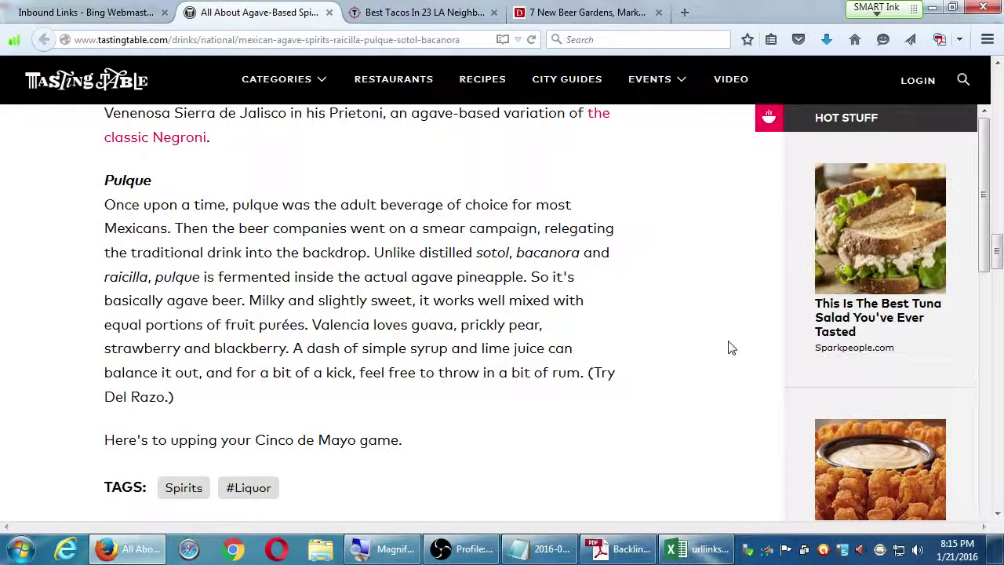
scroll(588, 386, "down", 4)
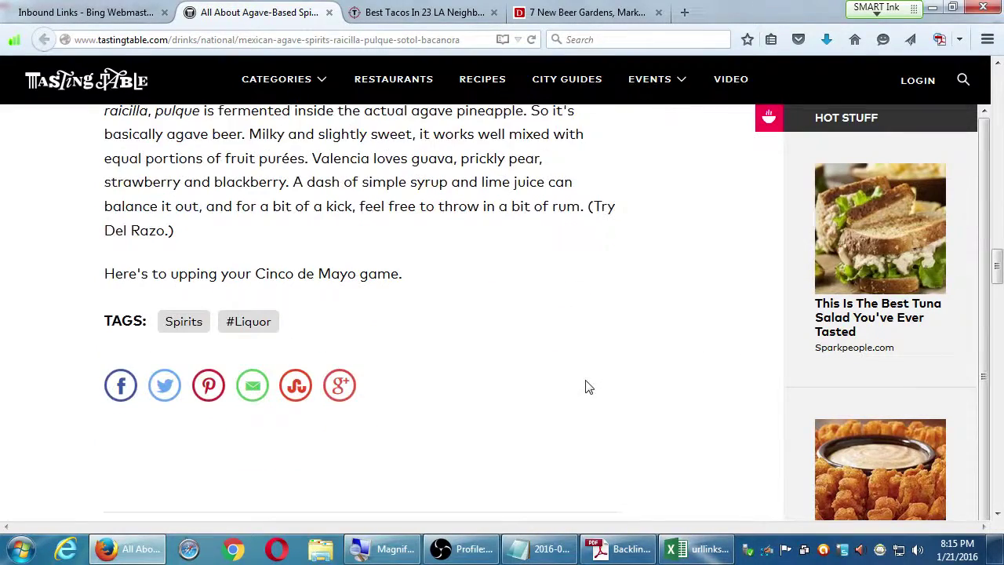
scroll(588, 386, "down", 2)
scroll(589, 386, "down", 10)
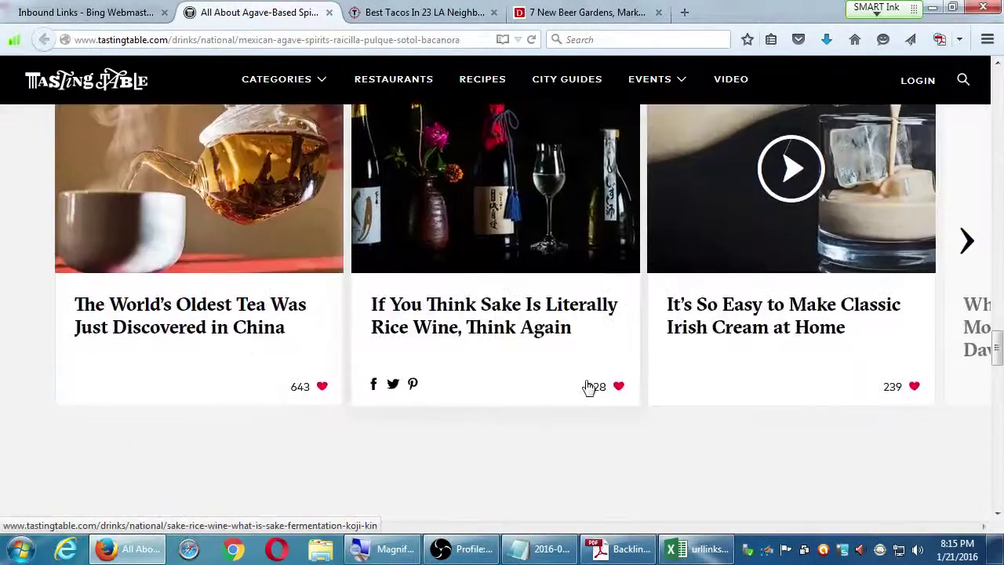
scroll(588, 386, "up", 3)
scroll(588, 387, "down", 3)
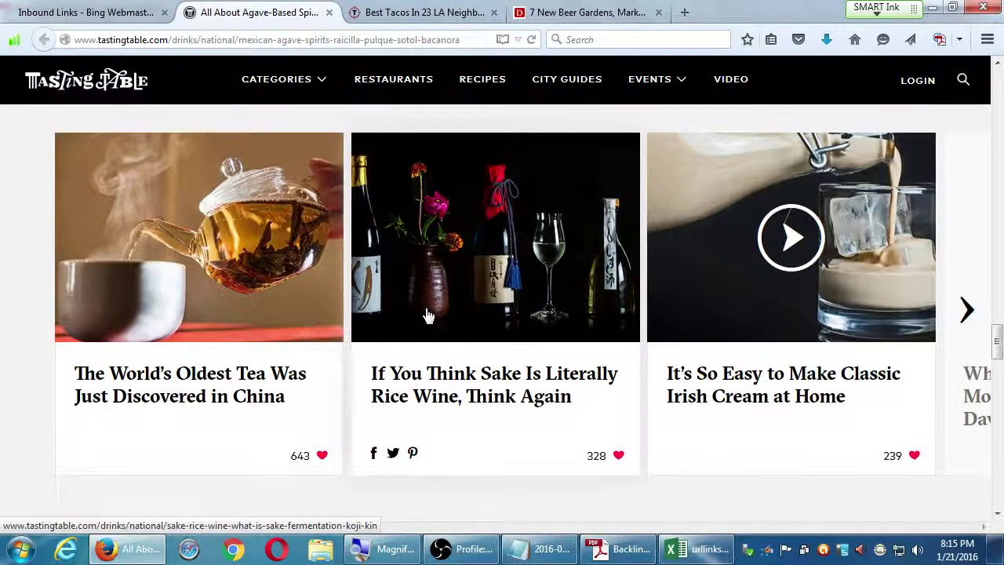
key("Home")
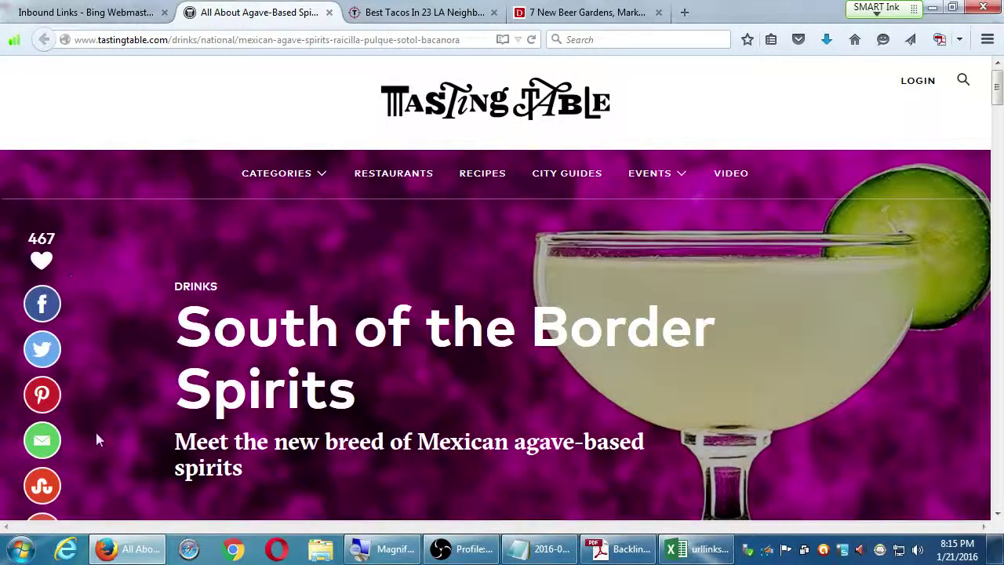
Step: Copy the author's name from the byline of the Tasting Table article
scroll(90, 404, "down", 2)
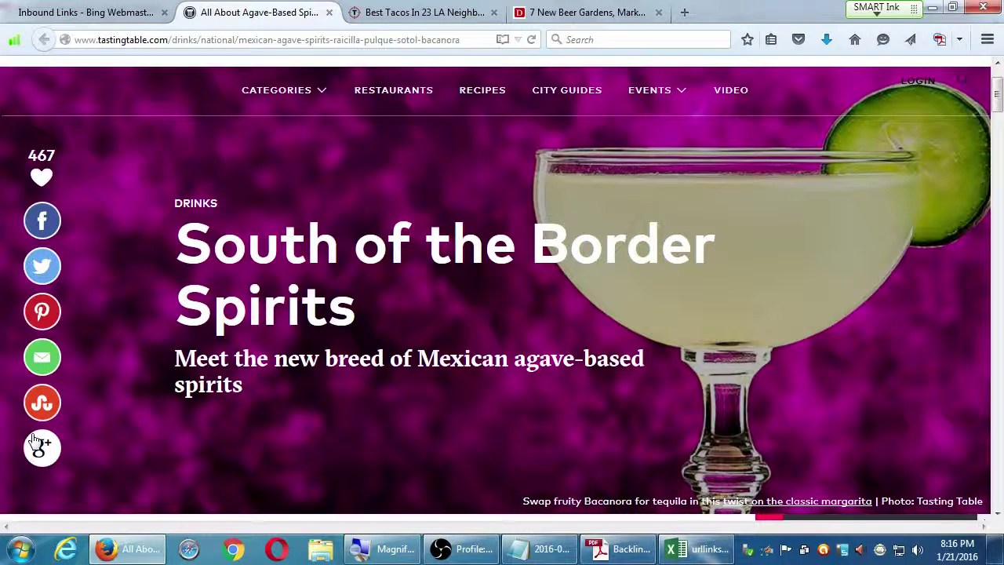
scroll(118, 423, "down", 4)
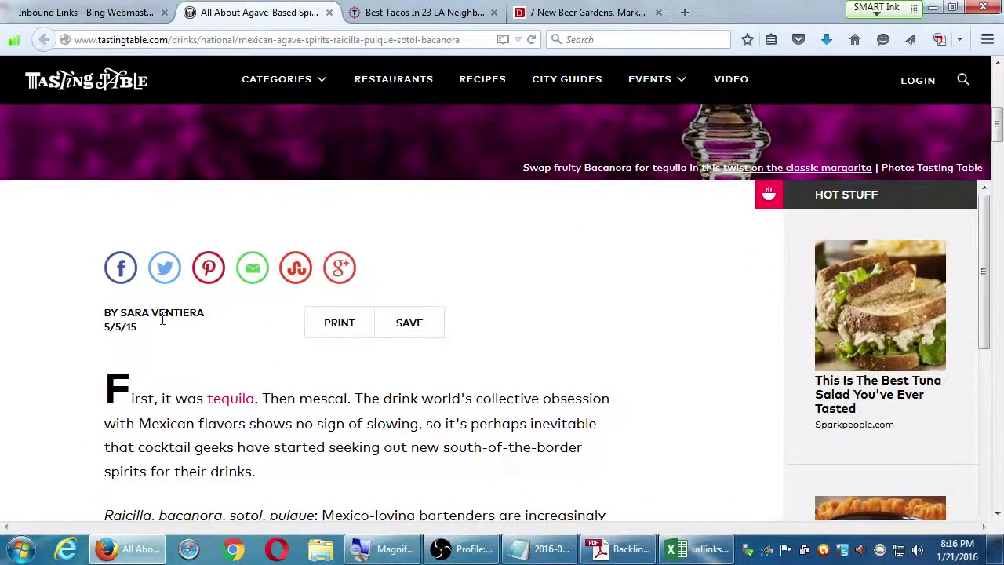
left_click_drag(207, 313, 119, 312)
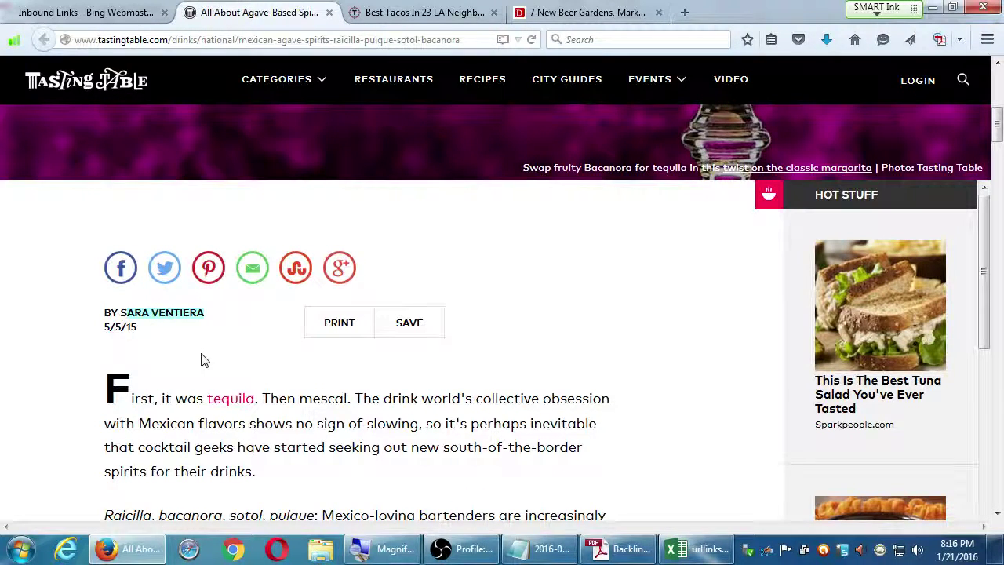
left_click(154, 313)
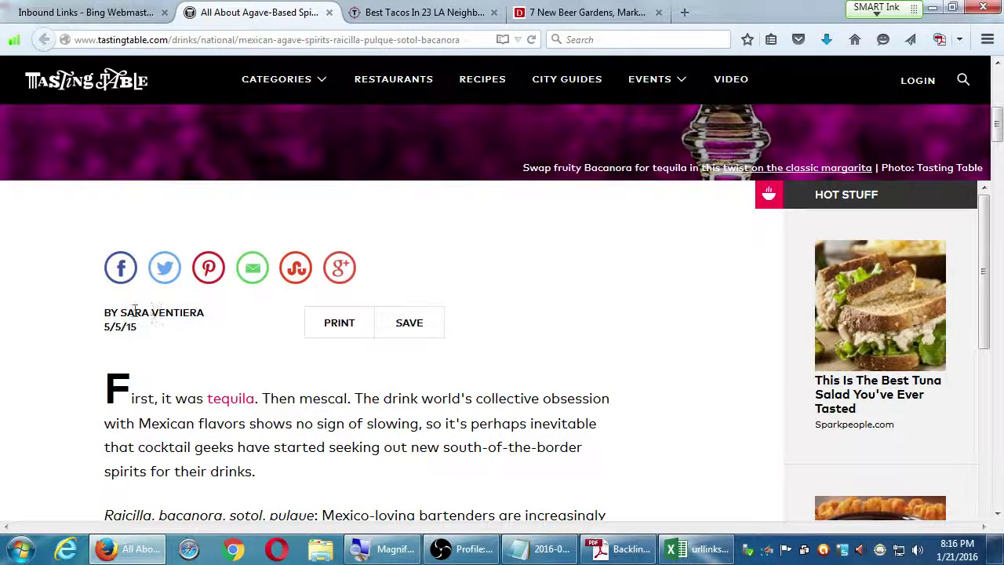
mouse_move(121, 313)
left_mouse_down()
mouse_move(206, 317)
mouse_move(118, 315)
left_mouse_up()
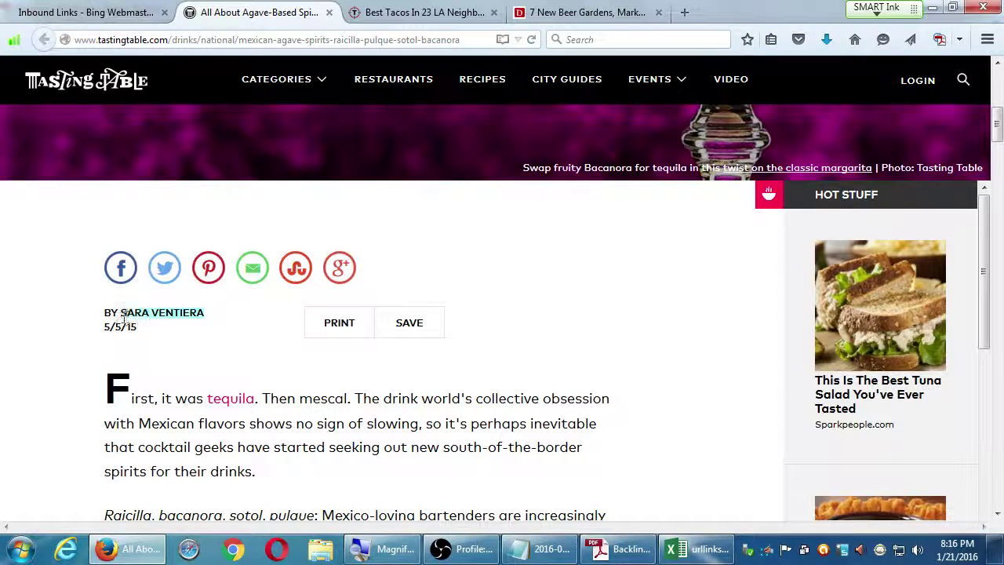
key("ctrl+c")
Step: Search the web in a new tab for the copied author's name plus "twitter" and open the author's Twitter profile
key("ctrl+t")
key("ctrl+v")
type("twitter")
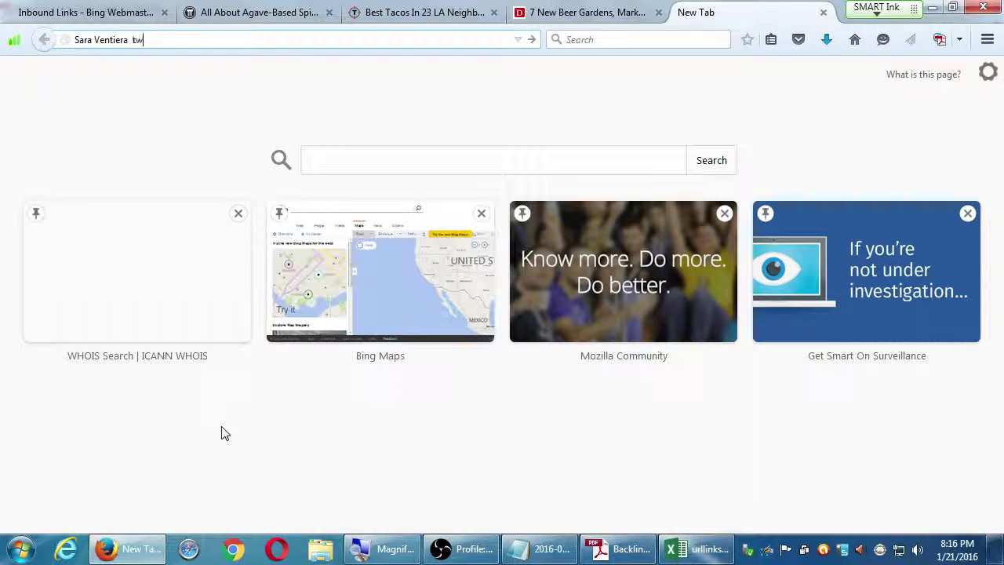
key("Return")
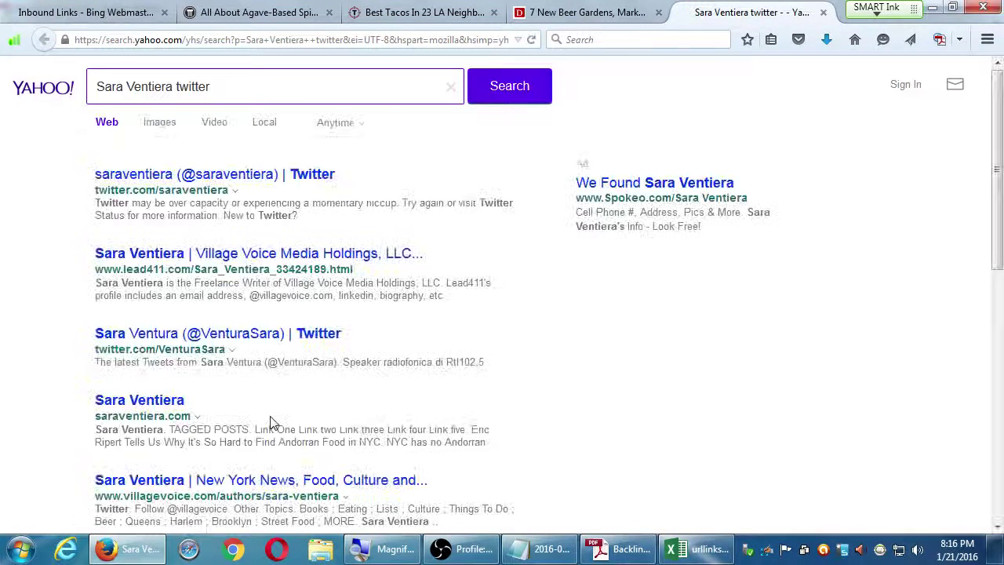
left_click(277, 181)
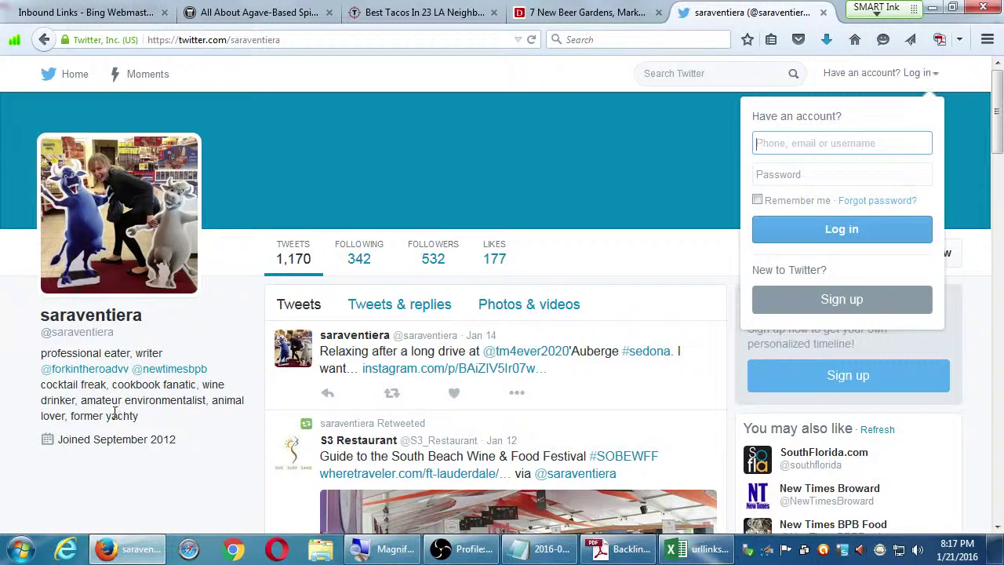
Step: Look back over the DNAinfo and Thrillist pages and the heading of the Tasting Table article
left_click(549, 9)
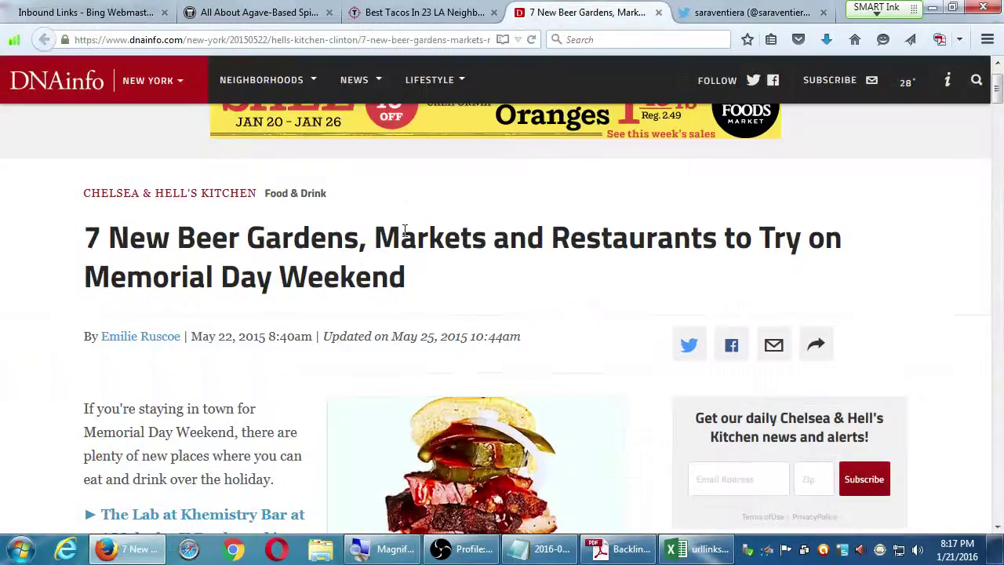
left_click(421, 11)
left_click(251, 10)
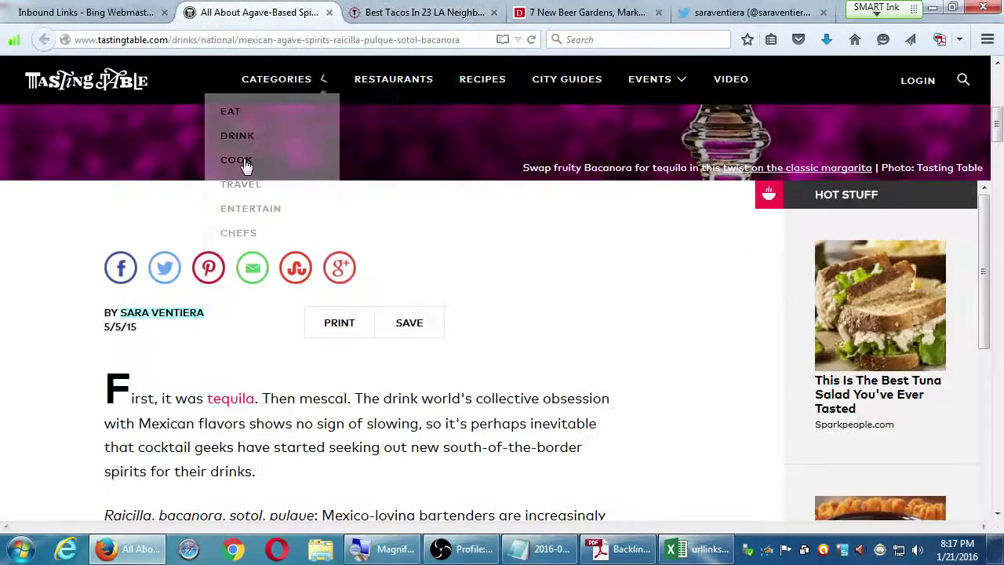
scroll(196, 357, "up", 3)
scroll(200, 353, "down", 1)
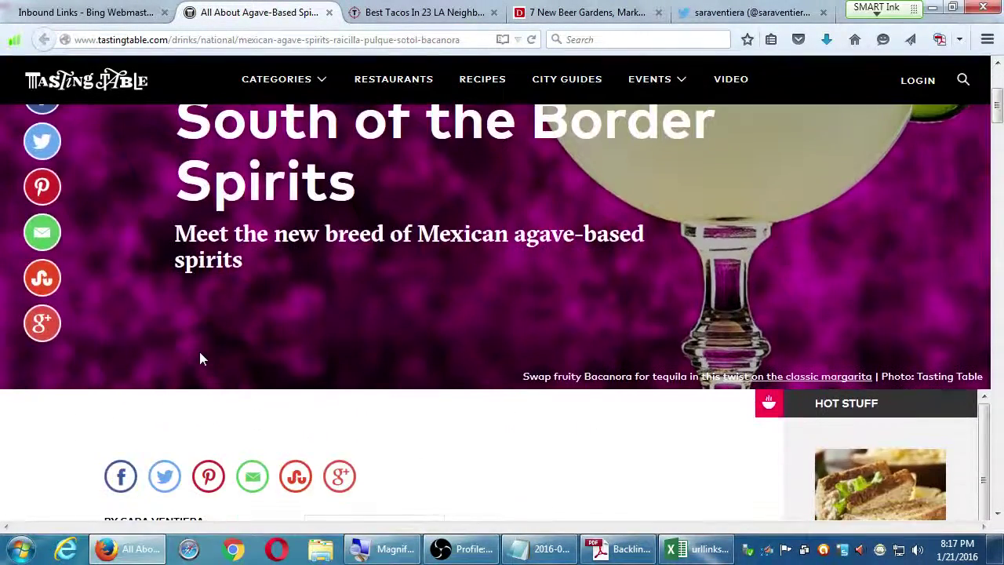
scroll(199, 353, "up", 4)
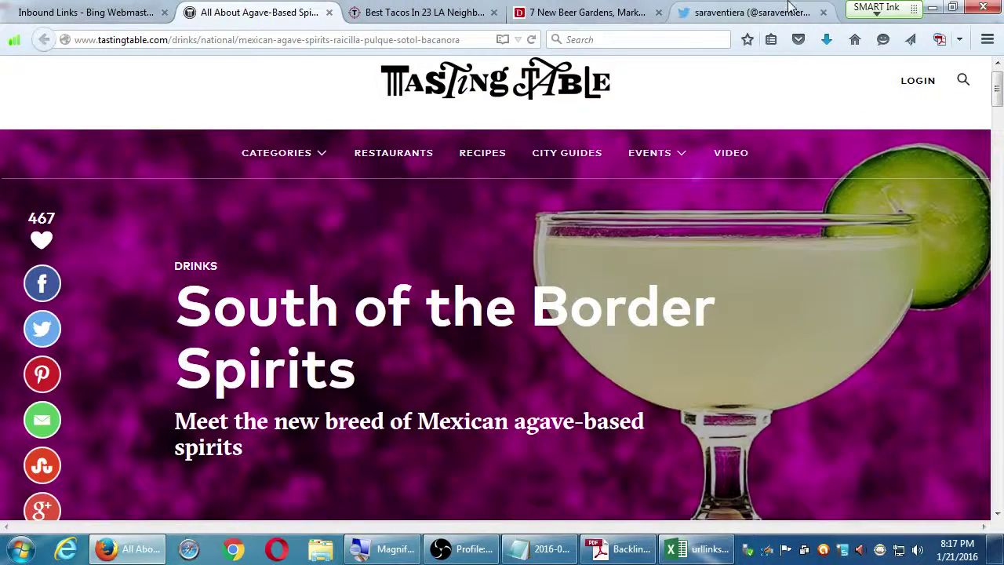
Step: Return to the author's Twitter profile and review the bio and recent tweets
left_click(749, 11)
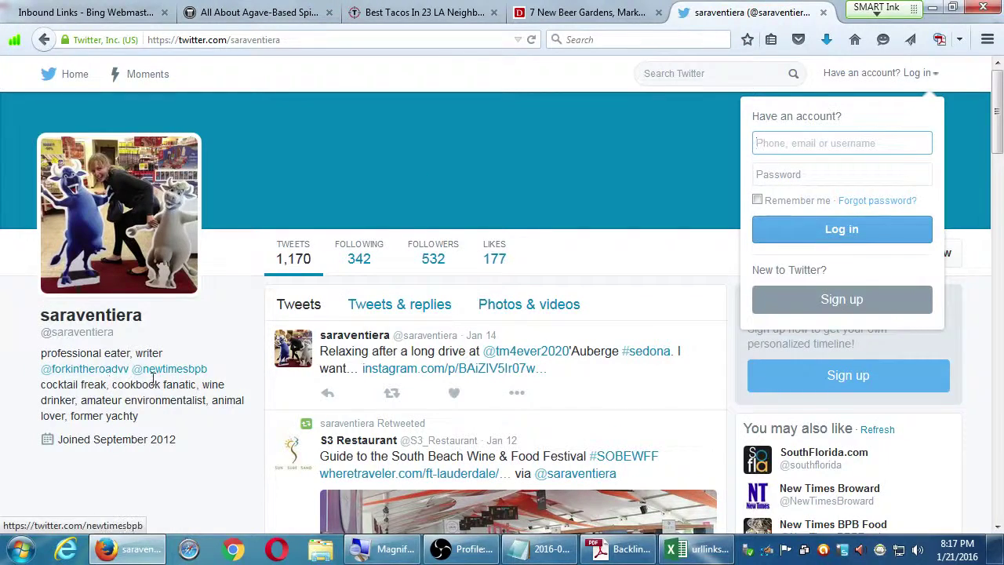
scroll(174, 384, "down", 2)
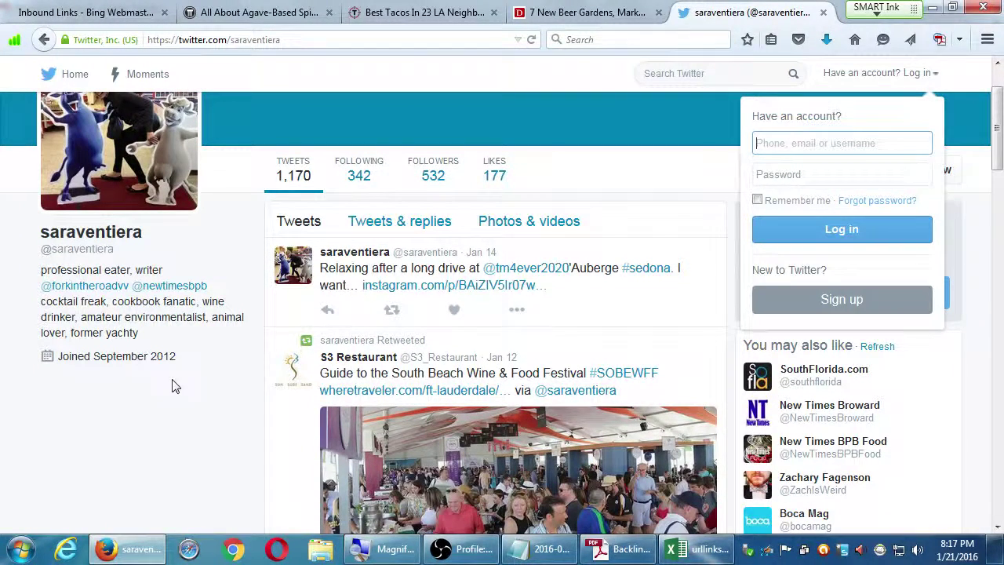
scroll(506, 359, "down", 4)
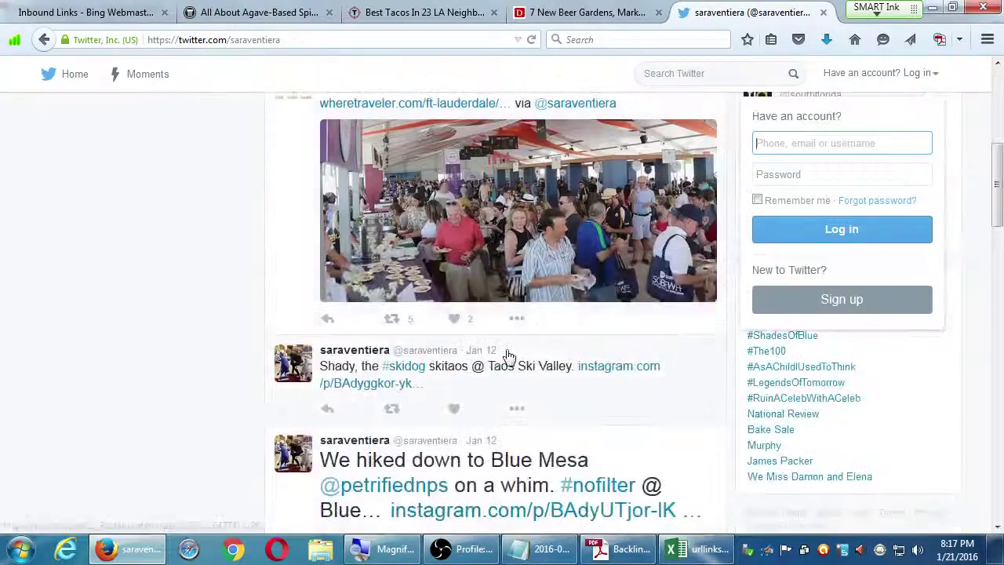
scroll(506, 358, "down", 2)
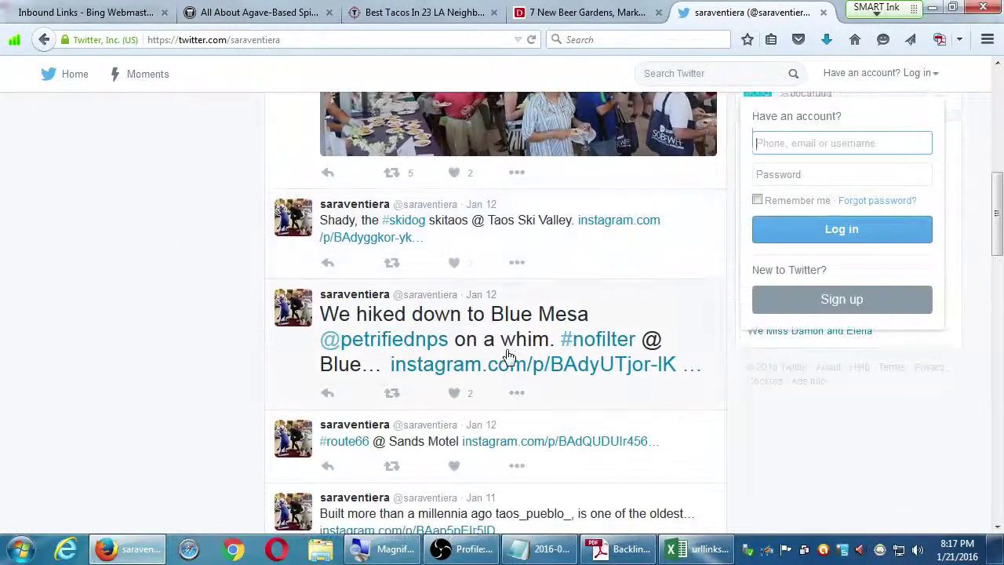
Step: Review the author's older tweets further down the Twitter timeline and return to the profile header
scroll(508, 357, "down", 5)
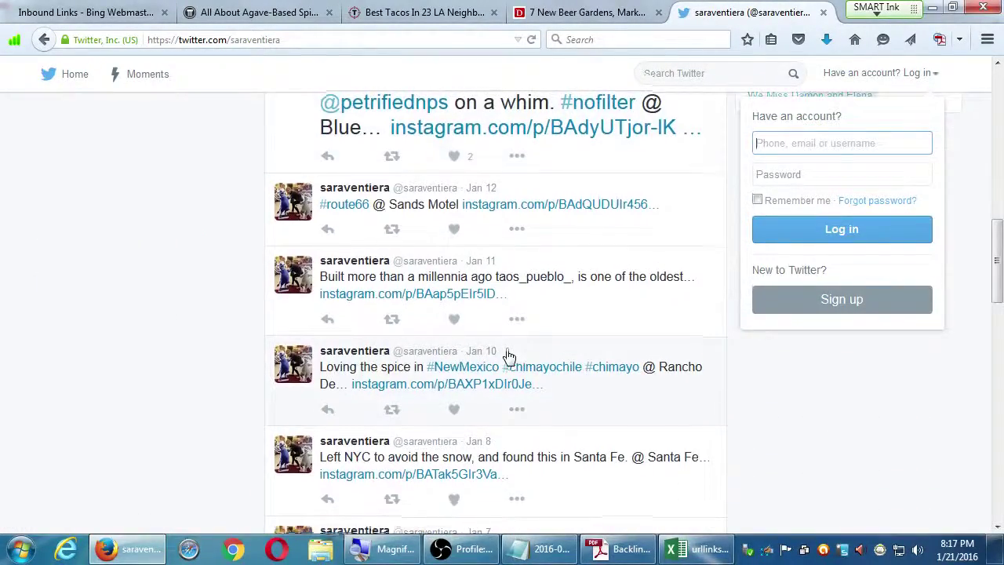
scroll(509, 356, "down", 8)
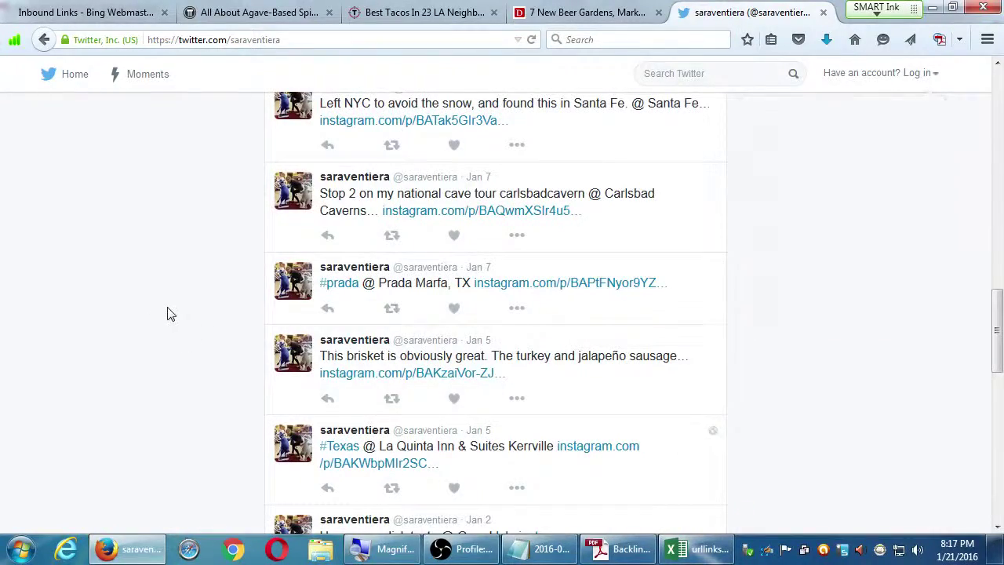
scroll(171, 314, "up", 10)
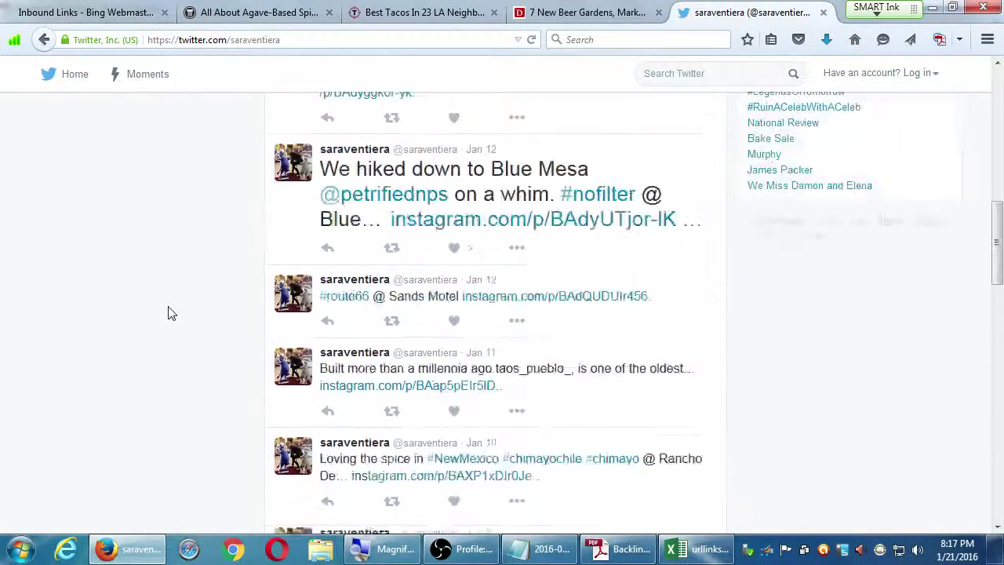
scroll(171, 314, "up", 5)
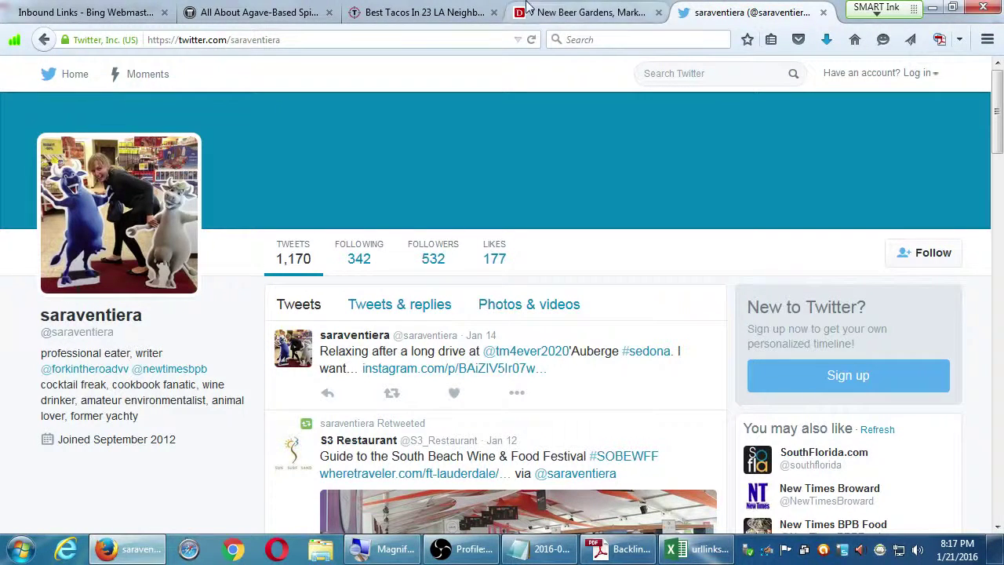
Step: Return to the Tasting Table article and open its Mosto restaurant link in a new tab
left_click(262, 11)
scroll(349, 282, "down", 3)
scroll(356, 296, "down", 5)
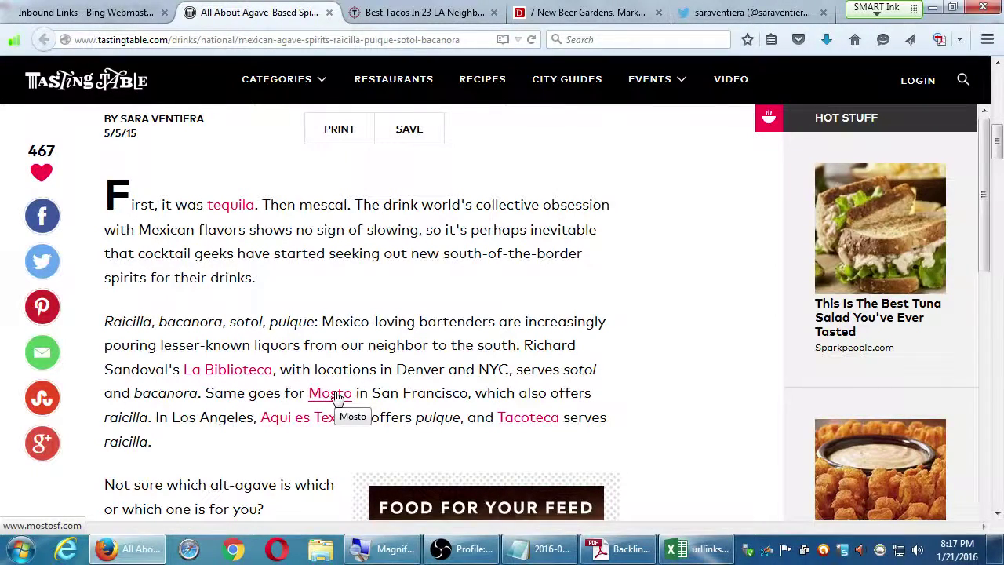
key("ctrl+shift+Tab")
key("ctrl+shift+Tab")
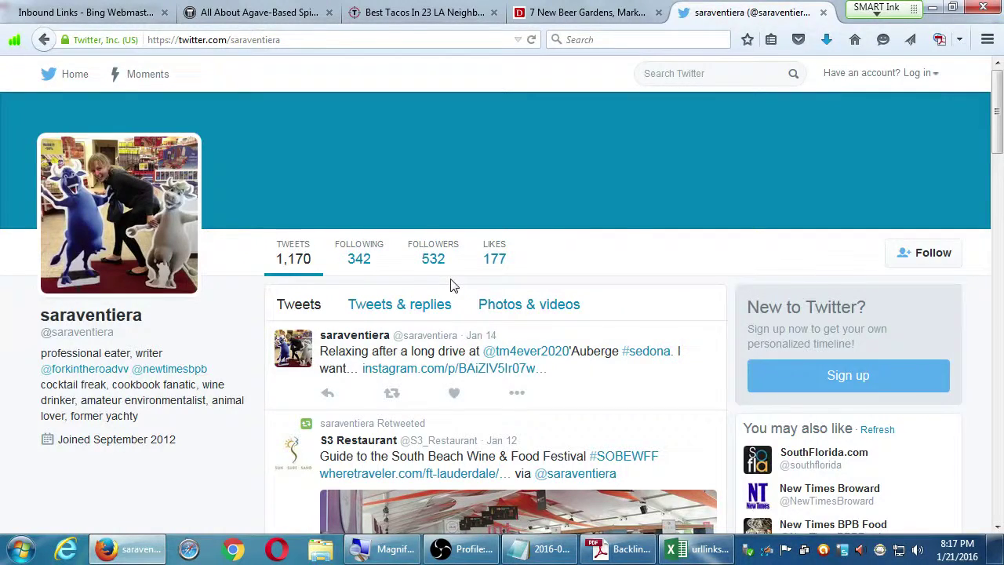
key("ctrl+Tab")
key("ctrl+Tab")
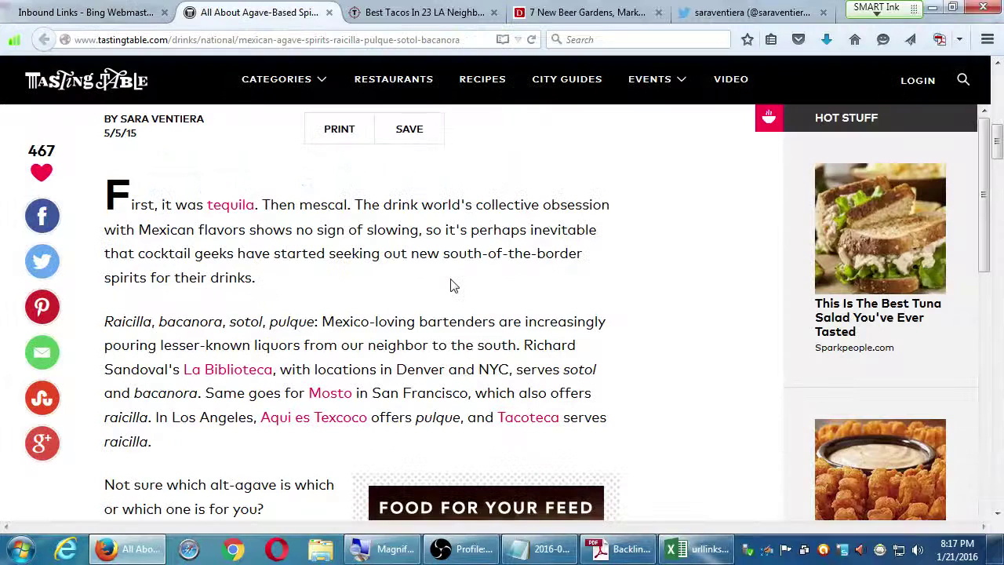
middle_click(326, 394)
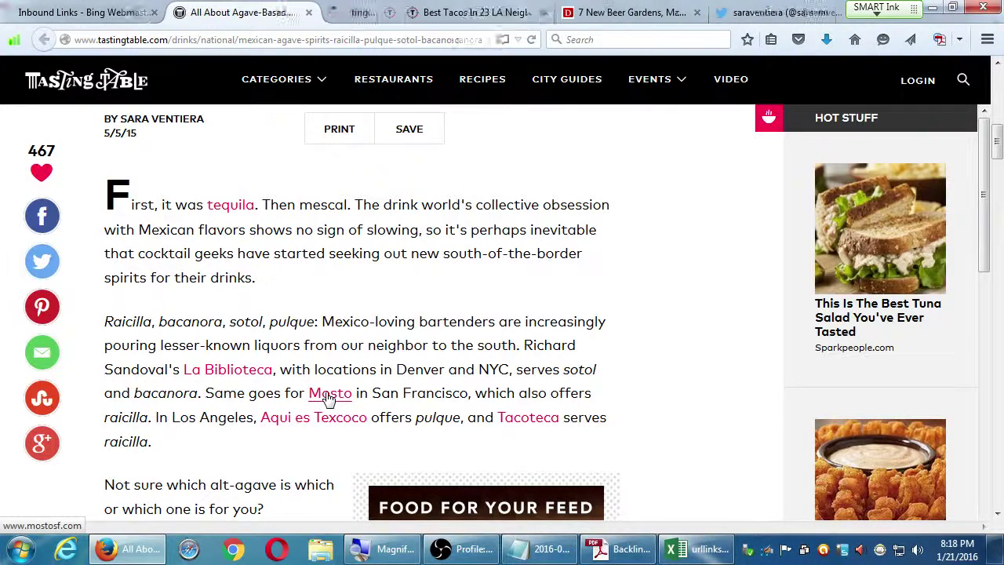
left_click(421, 9)
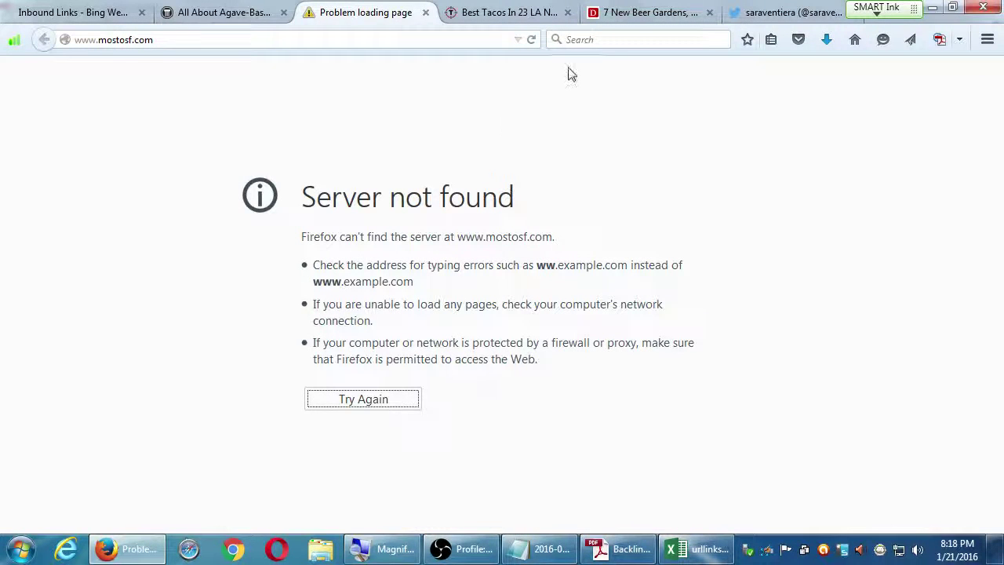
Step: Search the web for "mosto san francisco" and refine the query to "mosto san francisco twitter"
left_click(576, 40)
type("misto san fra")
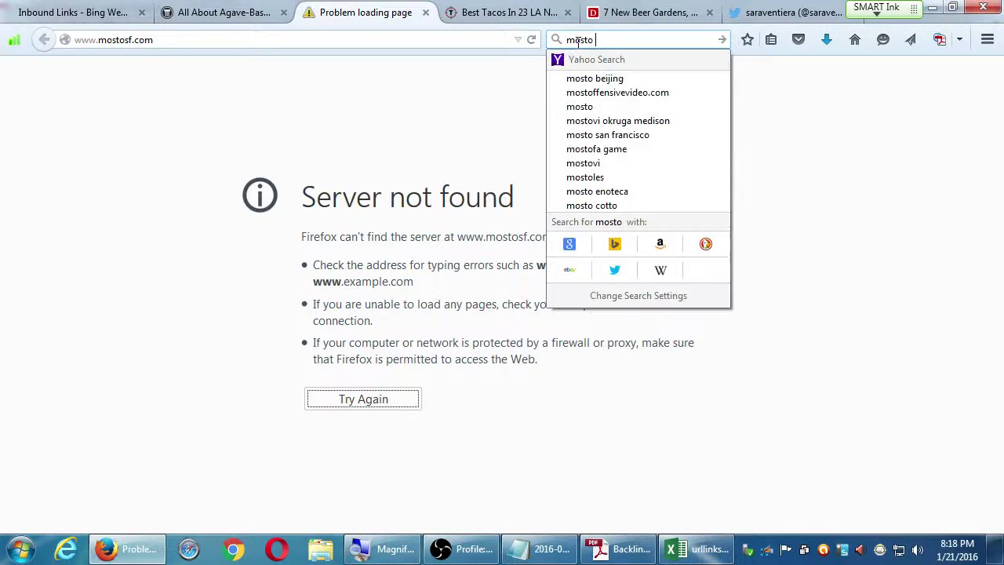
key("Down")
key("Return")
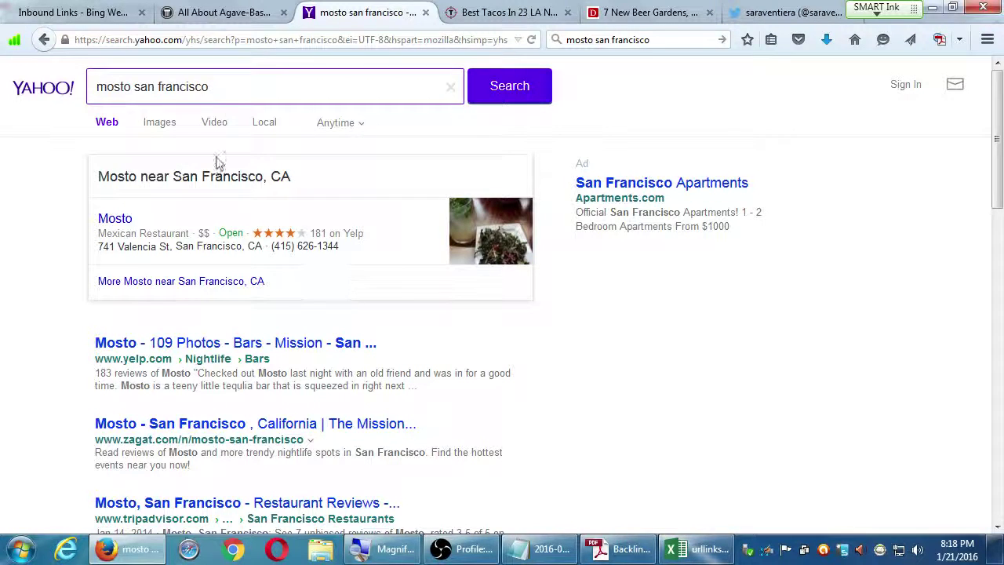
left_click(246, 87)
type("twitter")
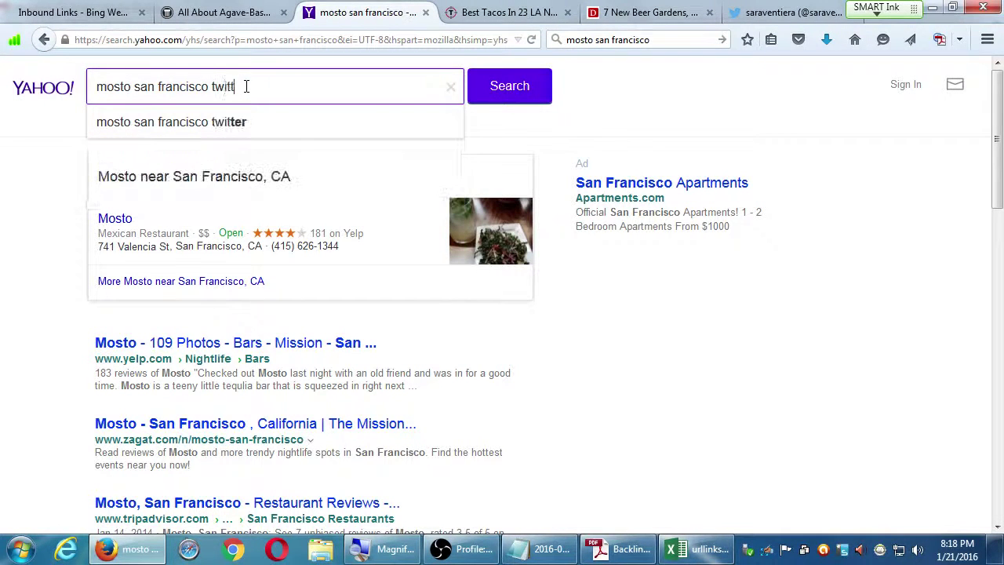
key("Return")
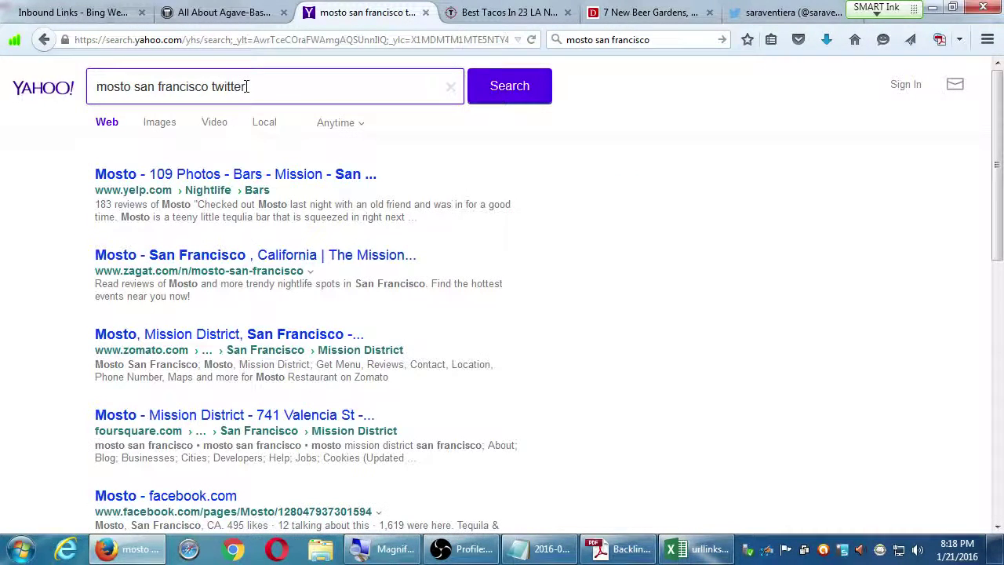
Step: Shorten the search to "mosto twitter" and open the MOSTO_LA Twitter profile from the results
double_click(189, 87)
key("BackSpace")
key("BackSpace")
key("BackSpace")
key("BackSpace")
key("BackSpace")
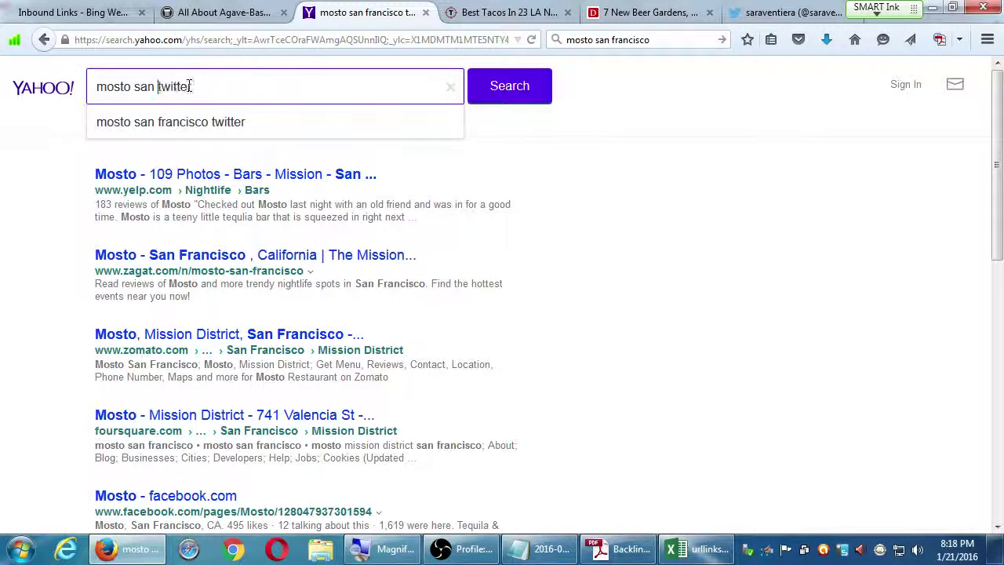
key("Return")
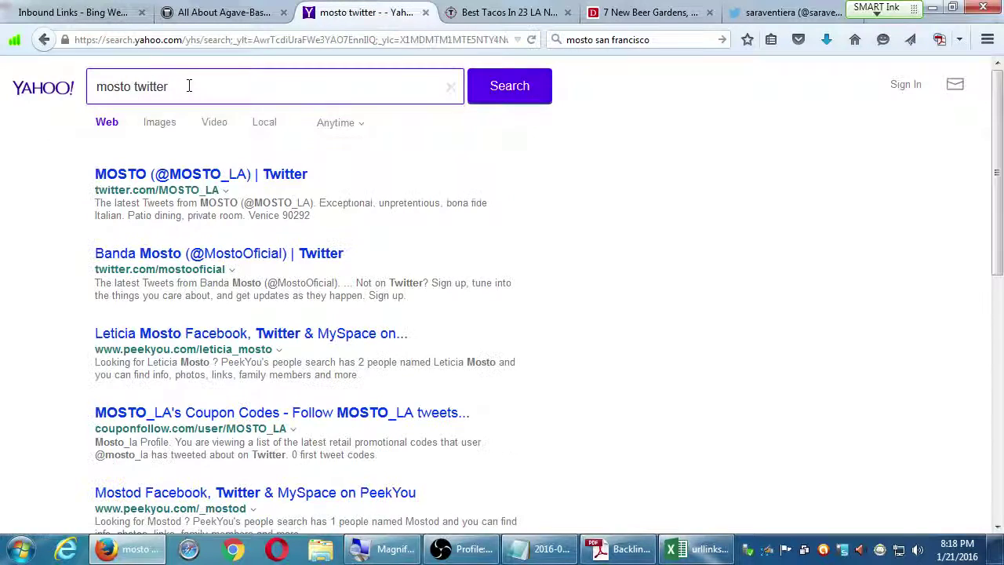
left_click(227, 180)
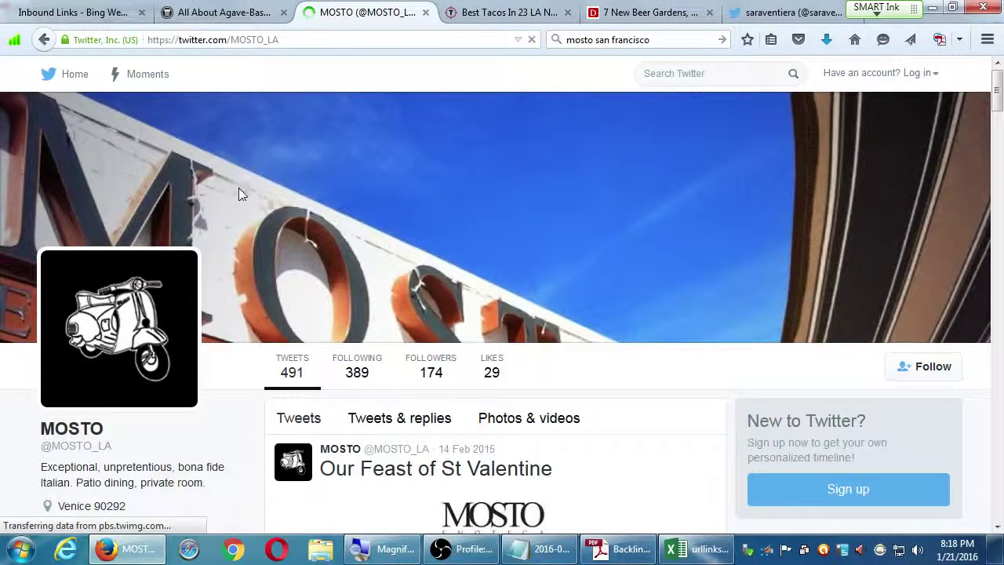
scroll(251, 179, "down", 3)
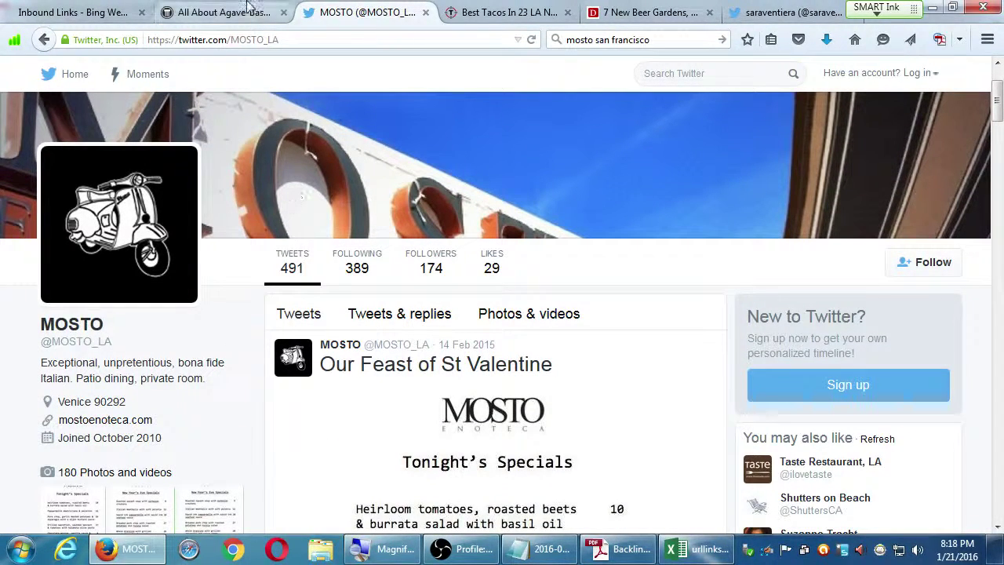
Step: Compare the restaurants linked in the Tasting Table article with the follower counts on the author's and Mosto's Twitter profiles
left_click(213, 8)
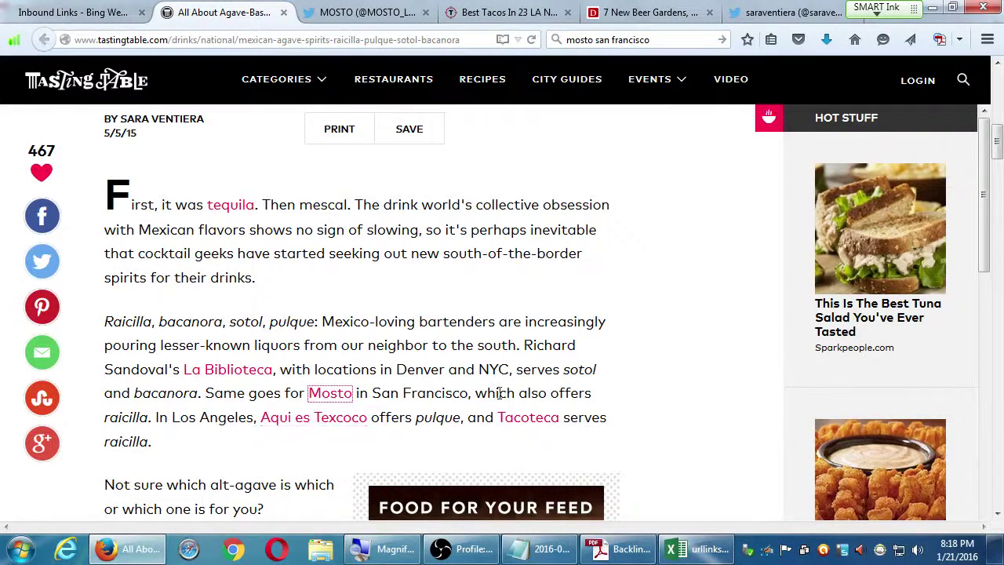
left_click(816, 12)
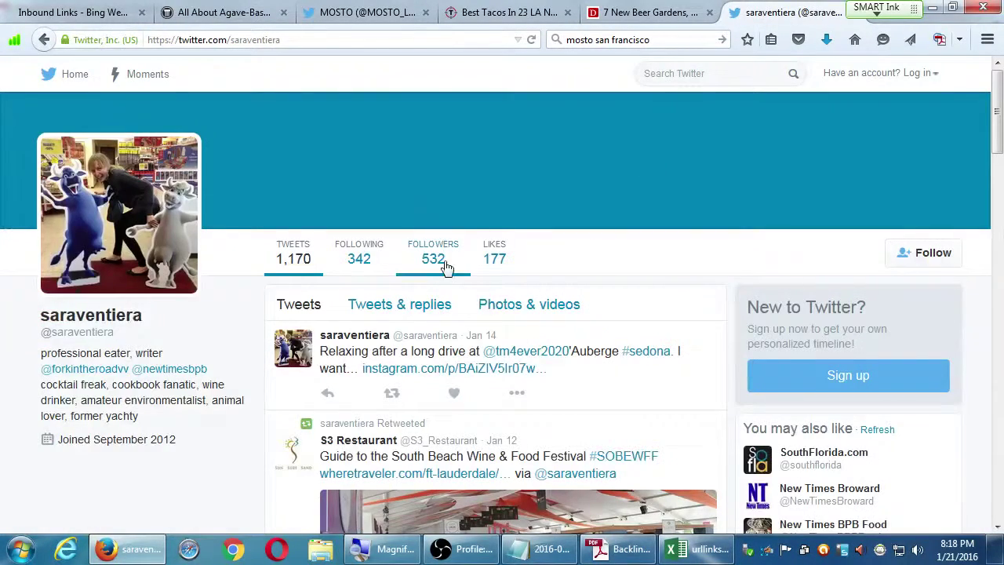
left_click(640, 11)
left_click(402, 12)
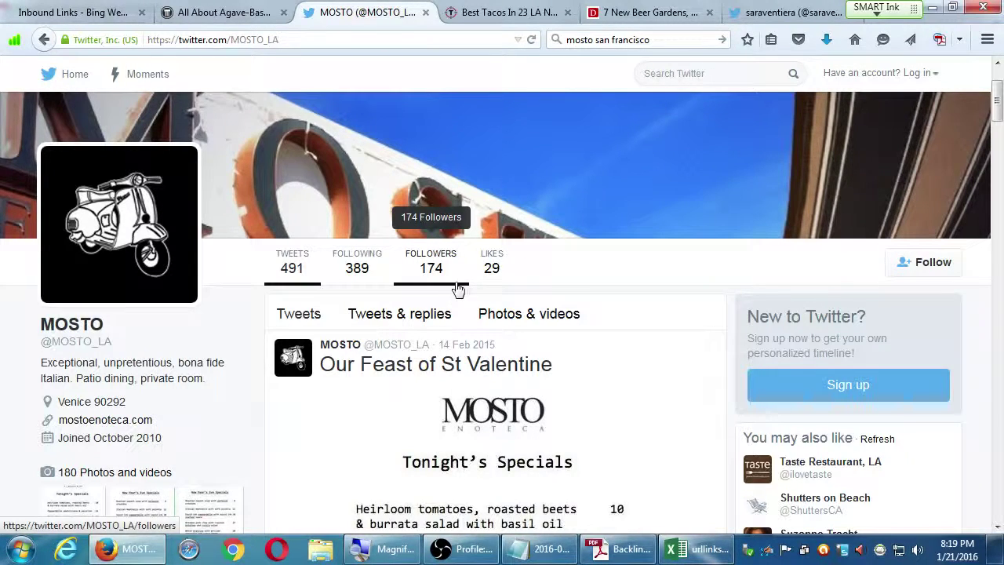
Step: Return to the Bing Webmaster Inbound Links page and close all other browser tabs
left_click(100, 10)
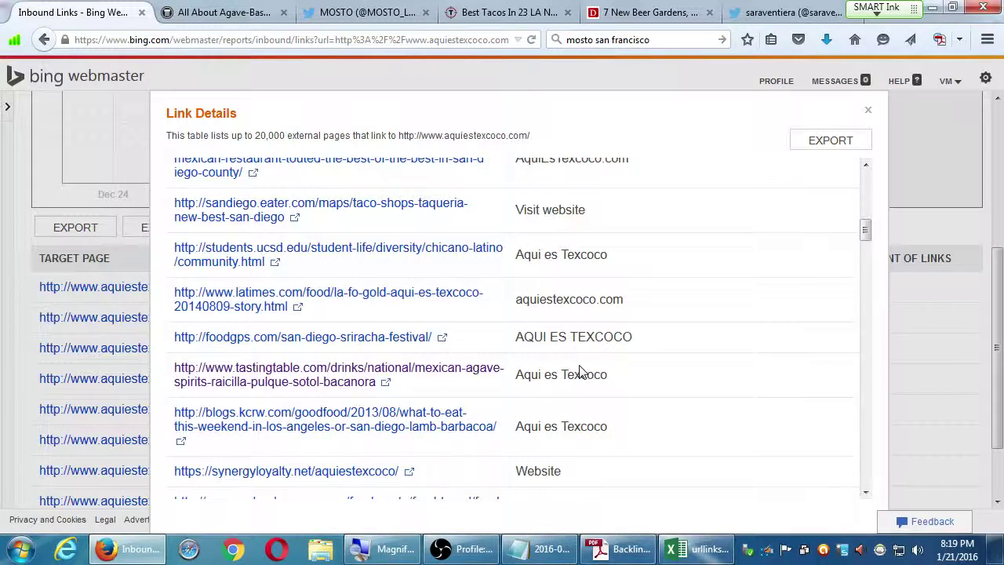
right_click(71, 14)
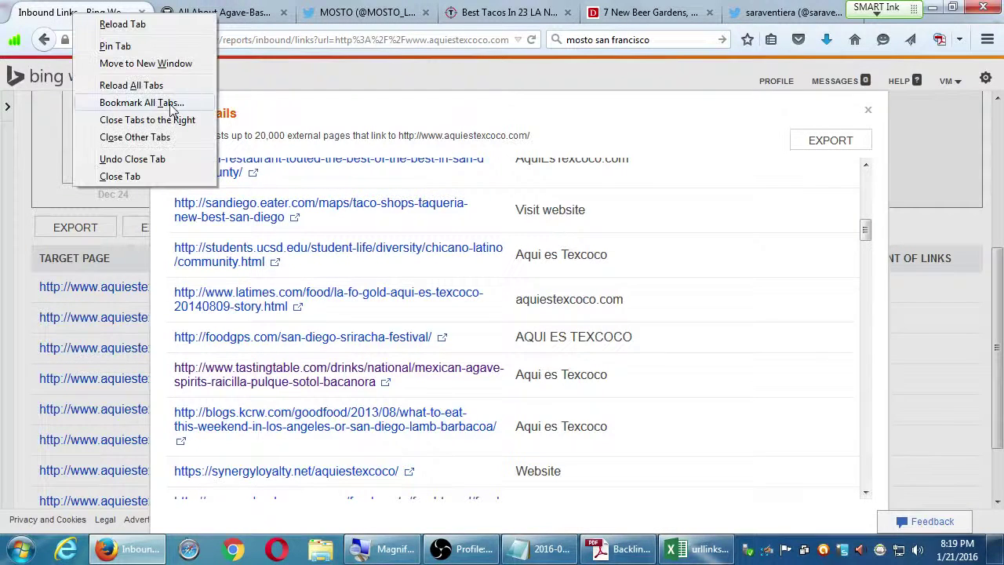
left_click(133, 160)
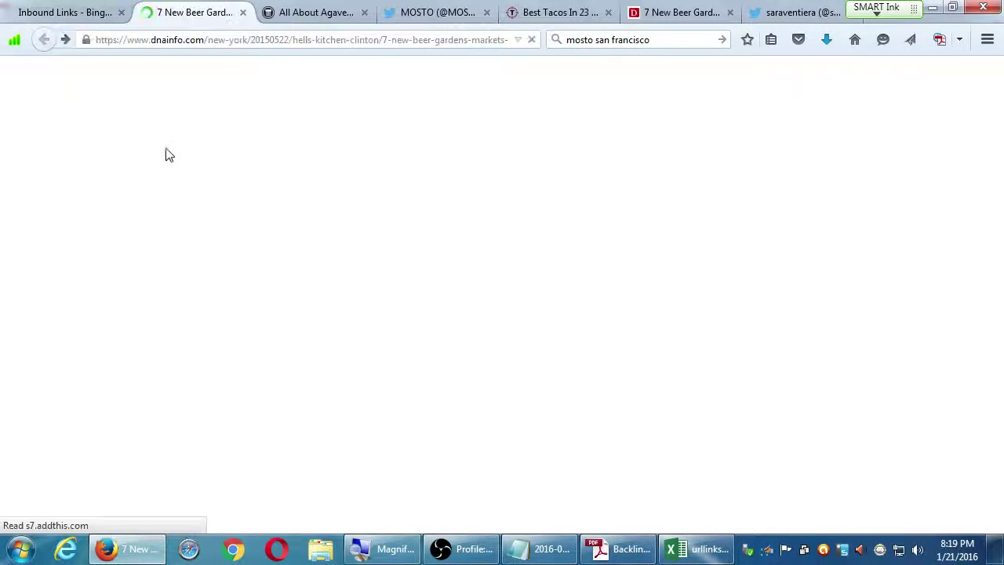
left_click(70, 11)
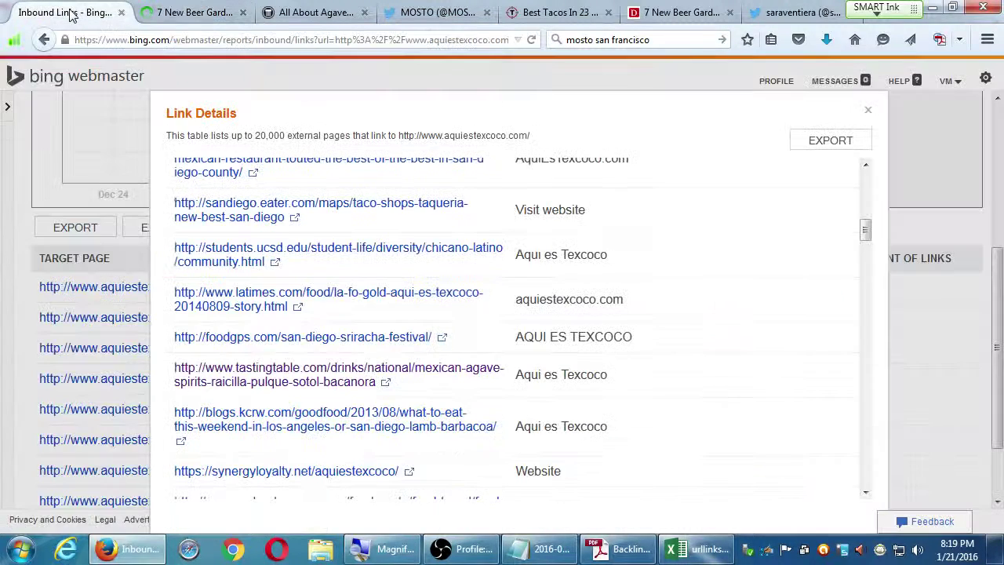
right_click(72, 12)
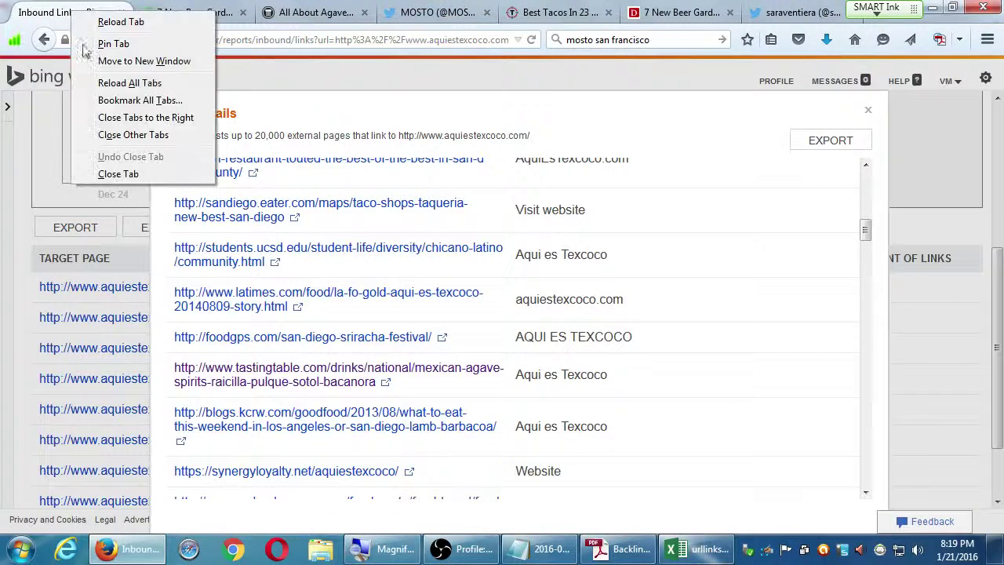
left_click(172, 141)
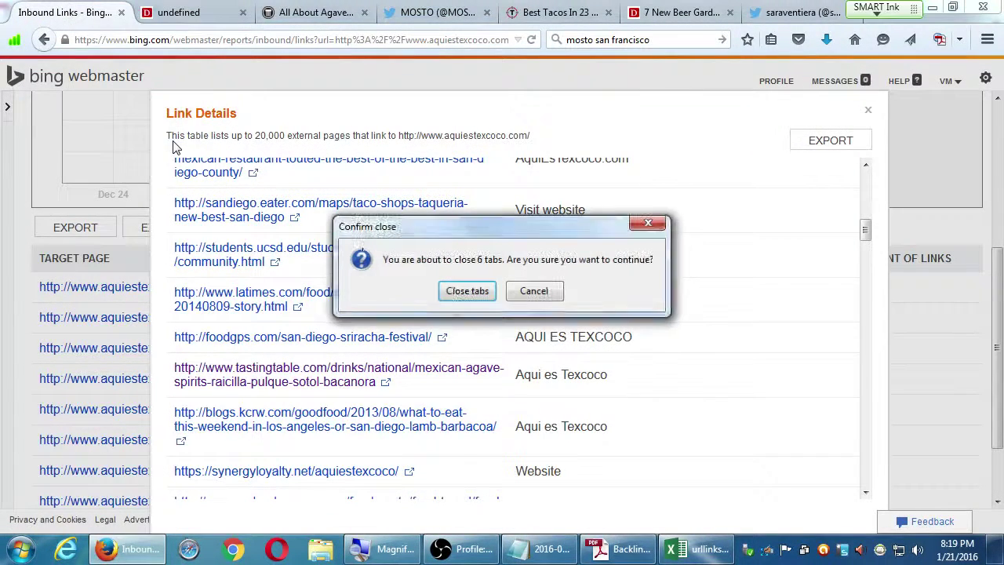
left_click(467, 291)
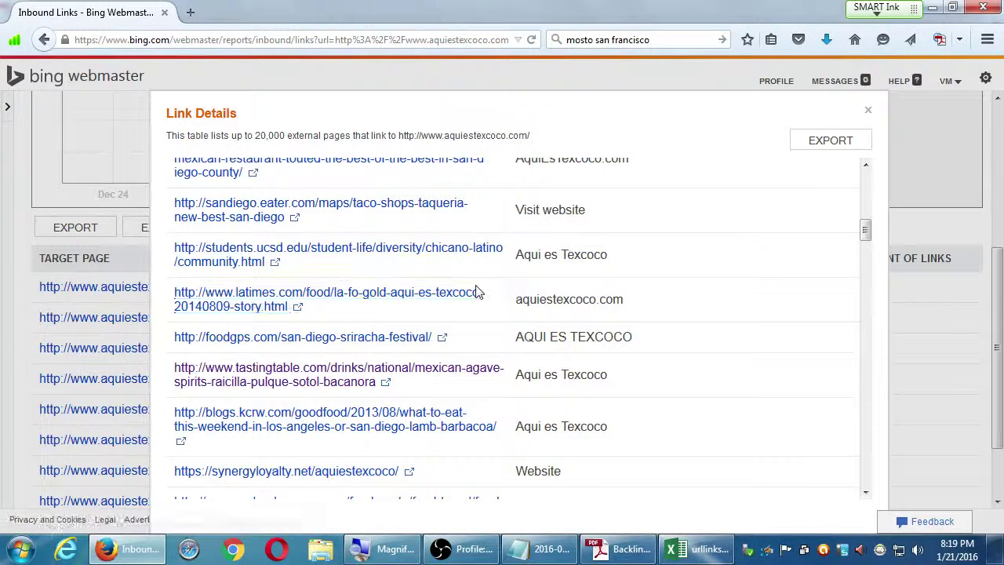
Step: Close the Link Details for aquiestexcoco.com and go back to the My Sites overview
left_click(868, 110)
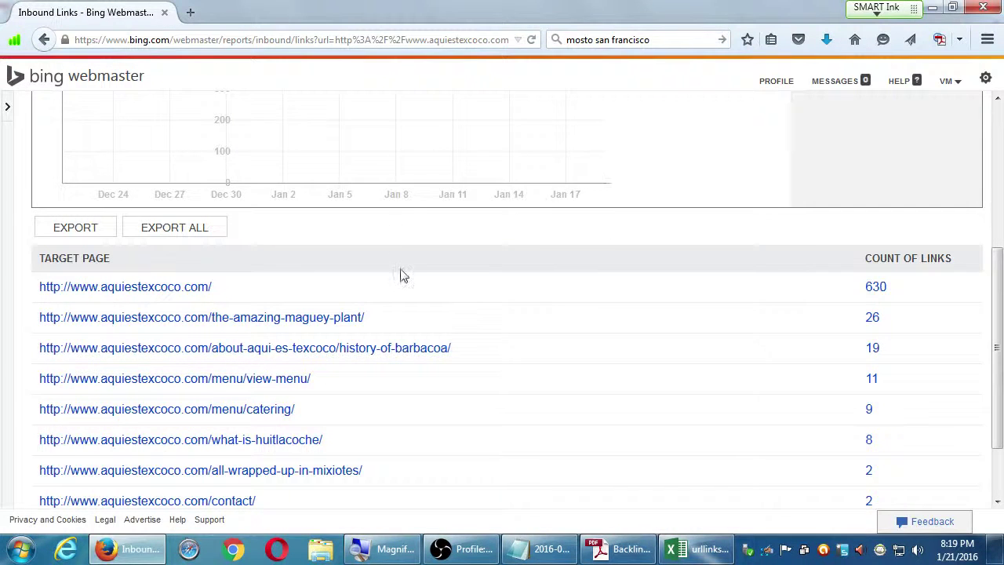
scroll(399, 269, "up", 4)
left_click(8, 110)
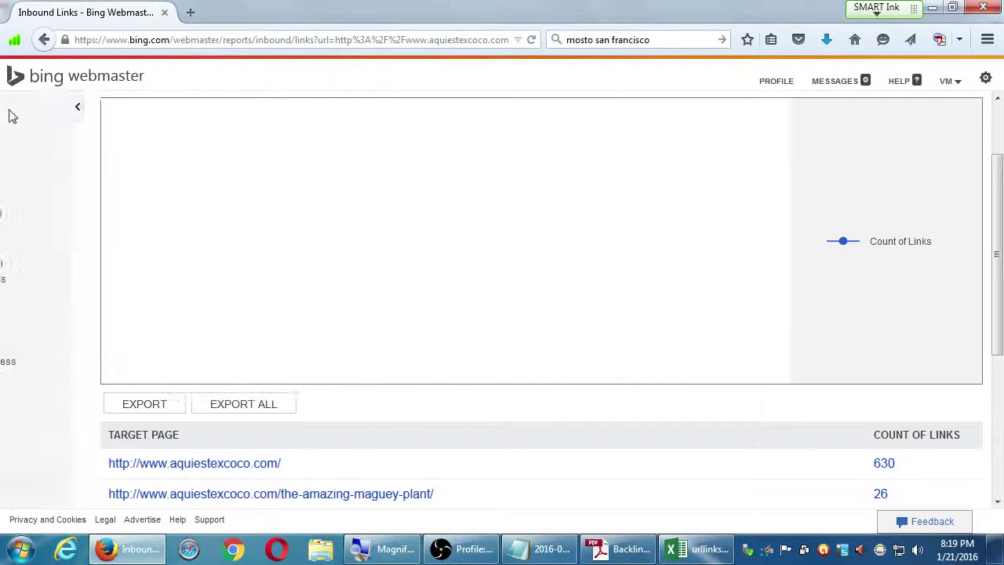
left_click(58, 83)
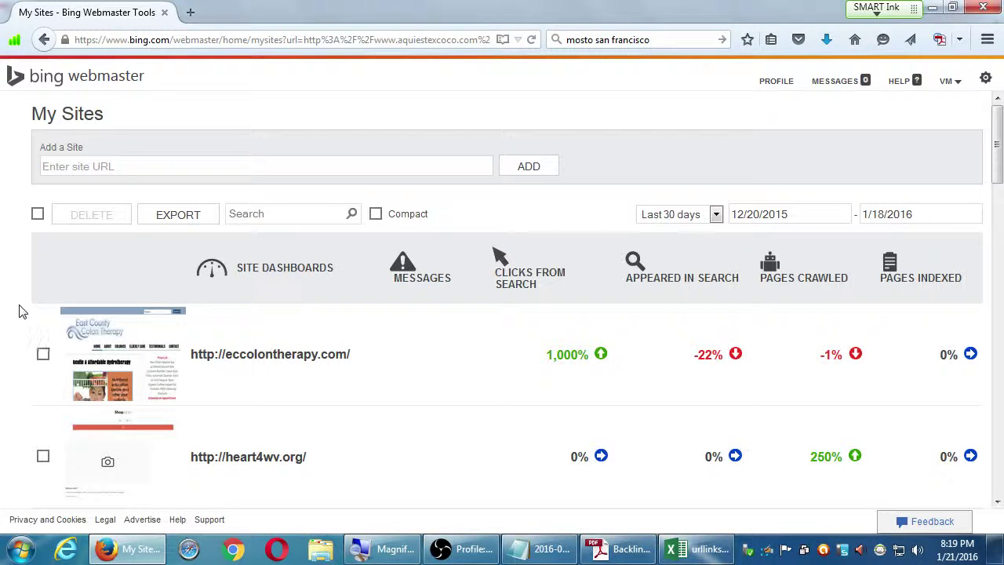
Step: Open the italianissimotrat.com site and display its Inbound Links report down to the target page table
left_click_drag(997, 145, 984, 228)
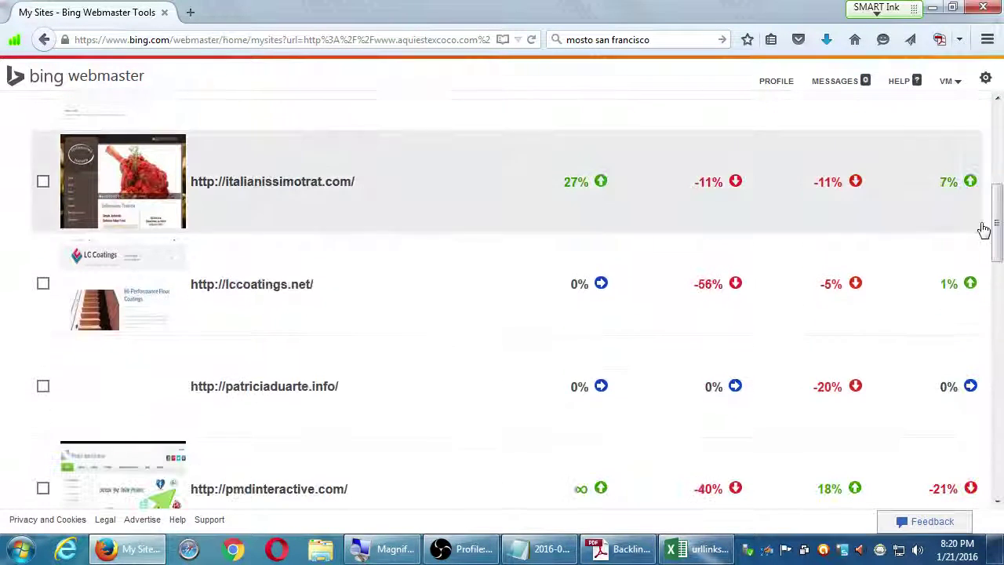
left_click(288, 183)
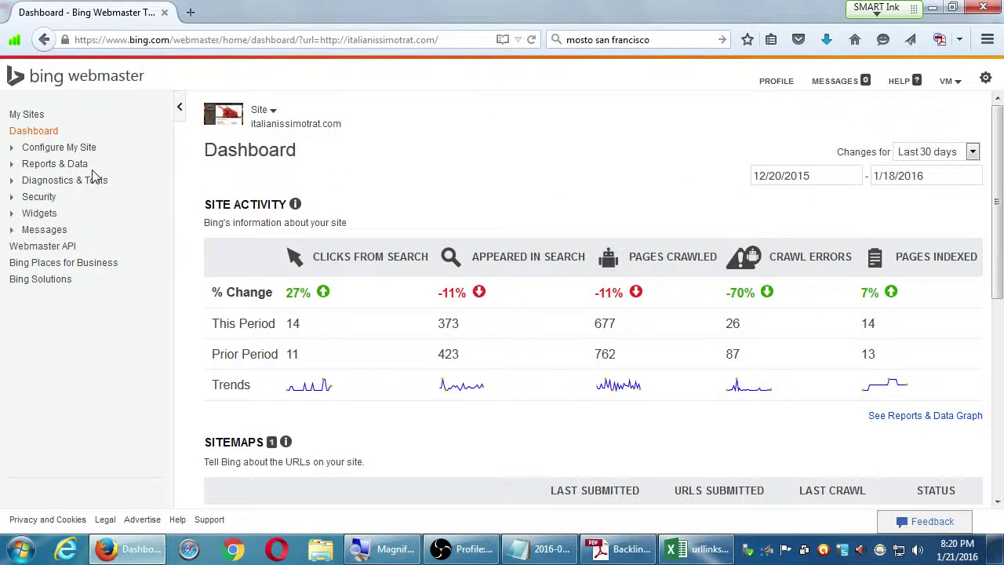
left_click(64, 167)
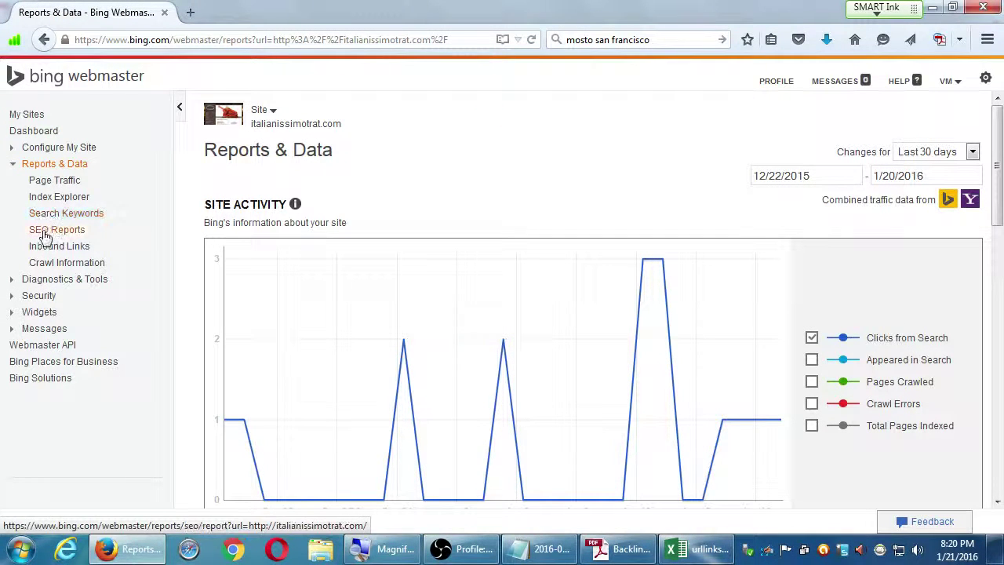
left_click(47, 247)
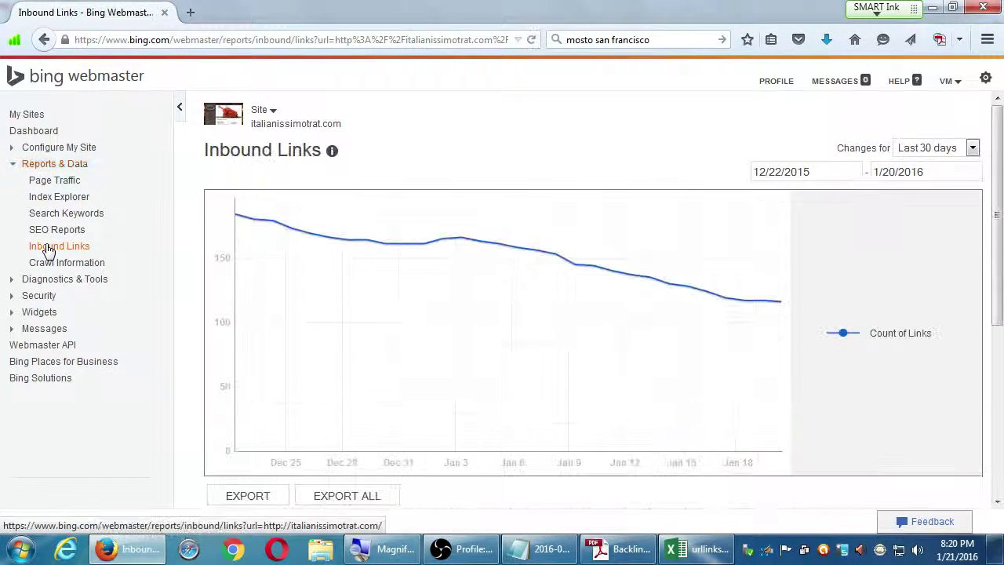
scroll(849, 427, "down", 2)
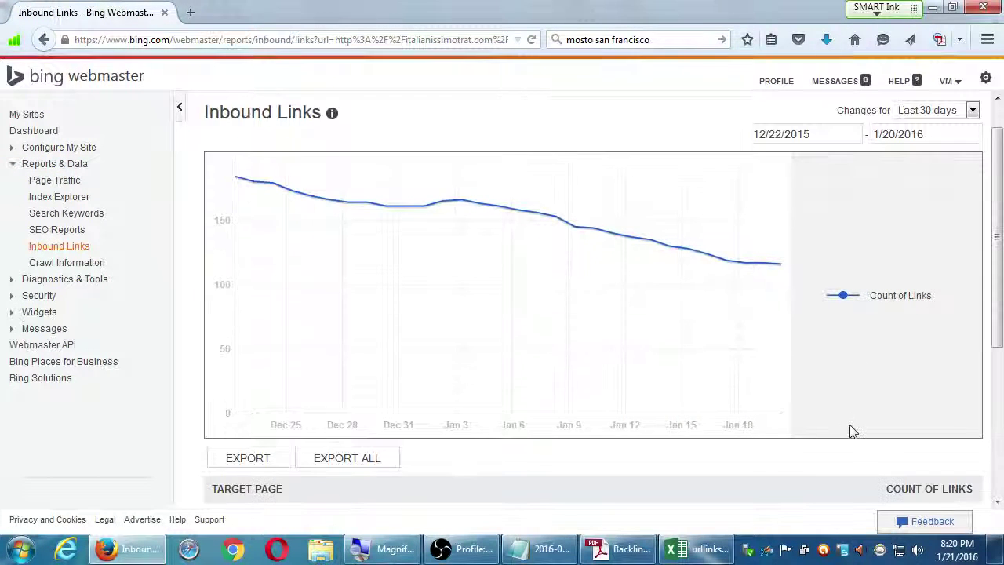
Step: Open the link details for the italianissimotrat.com home page and review the source URLs that link to it
scroll(850, 427, "down", 4)
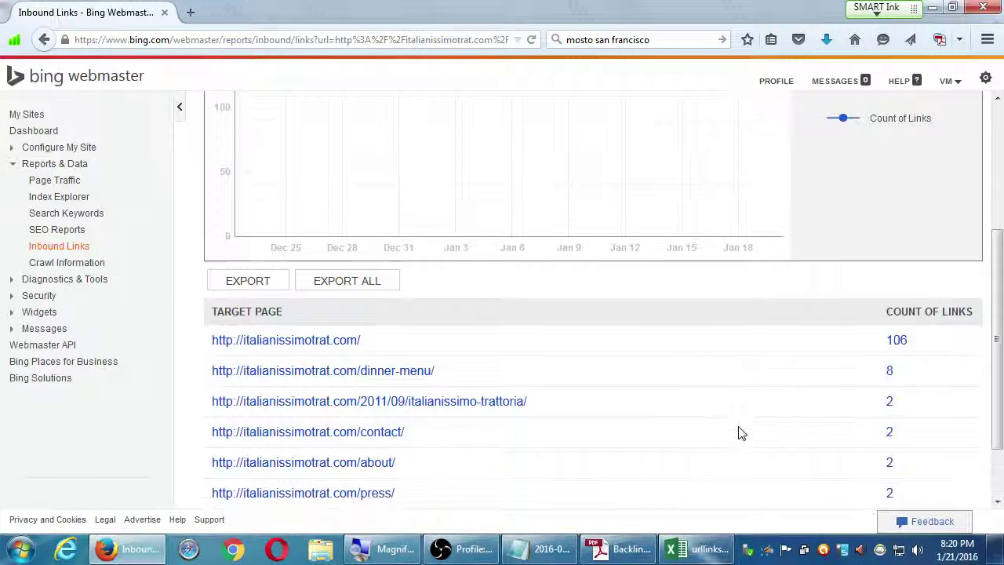
left_click(351, 304)
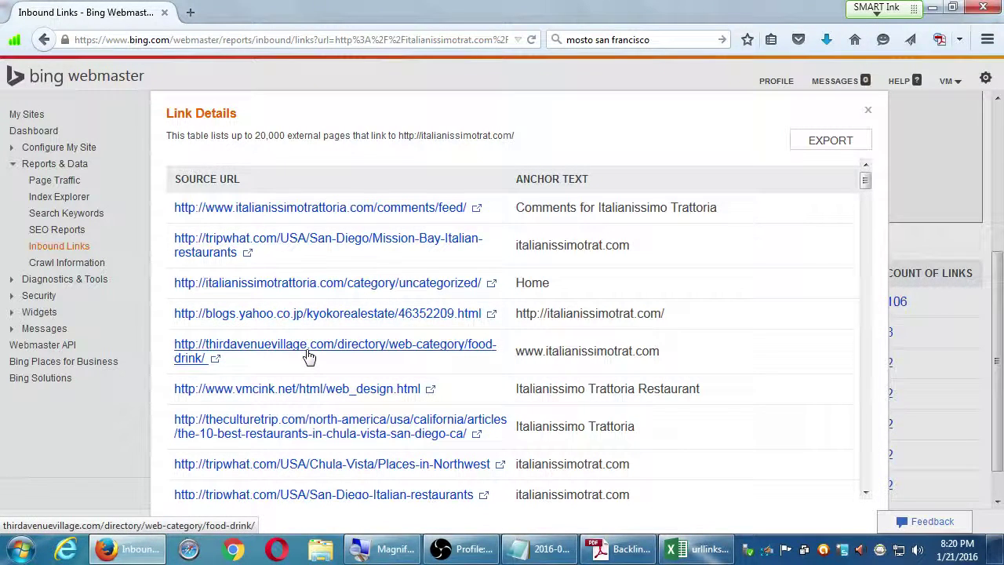
scroll(307, 357, "down", 2)
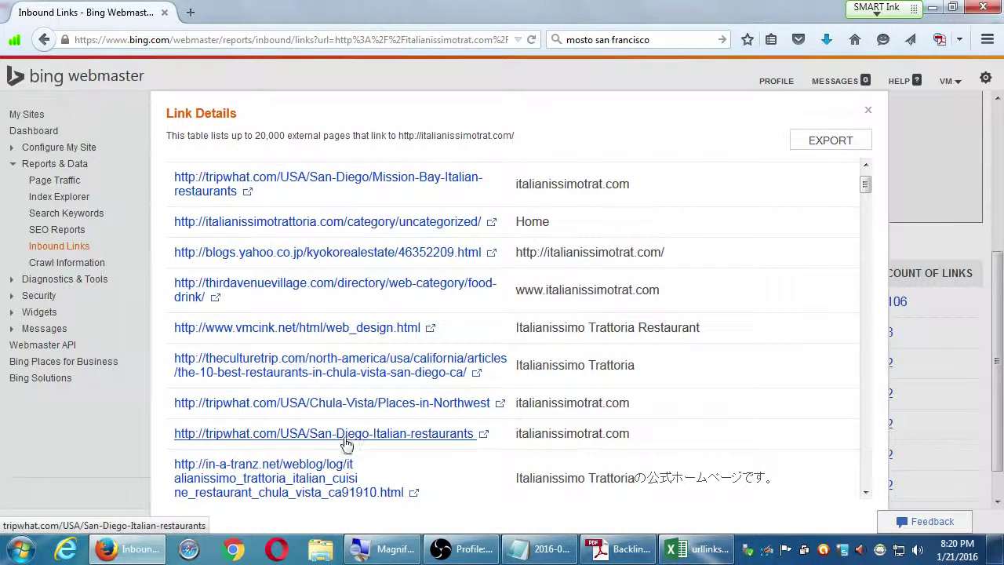
scroll(345, 439, "down", 2)
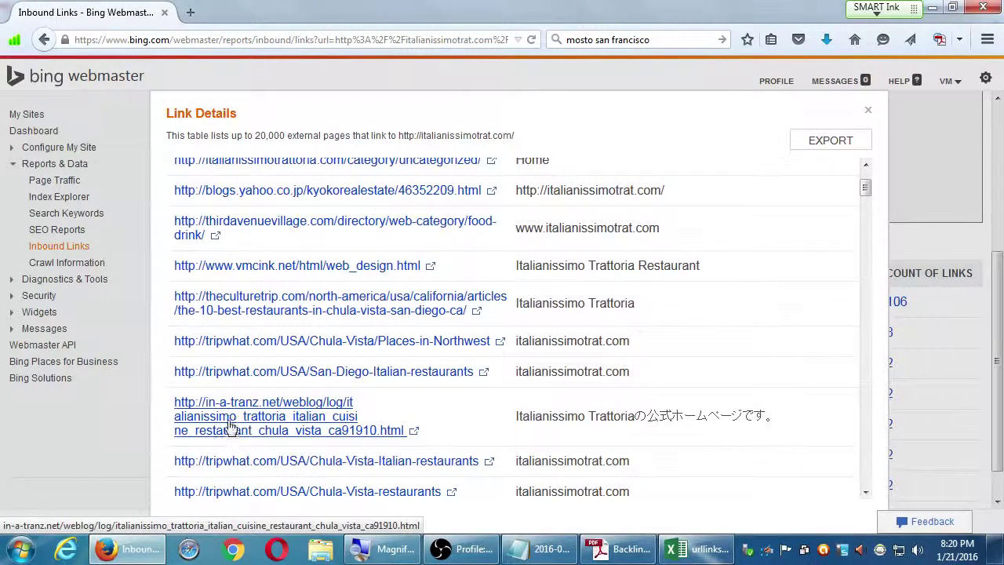
scroll(257, 416, "down", 3)
scroll(258, 414, "down", 3)
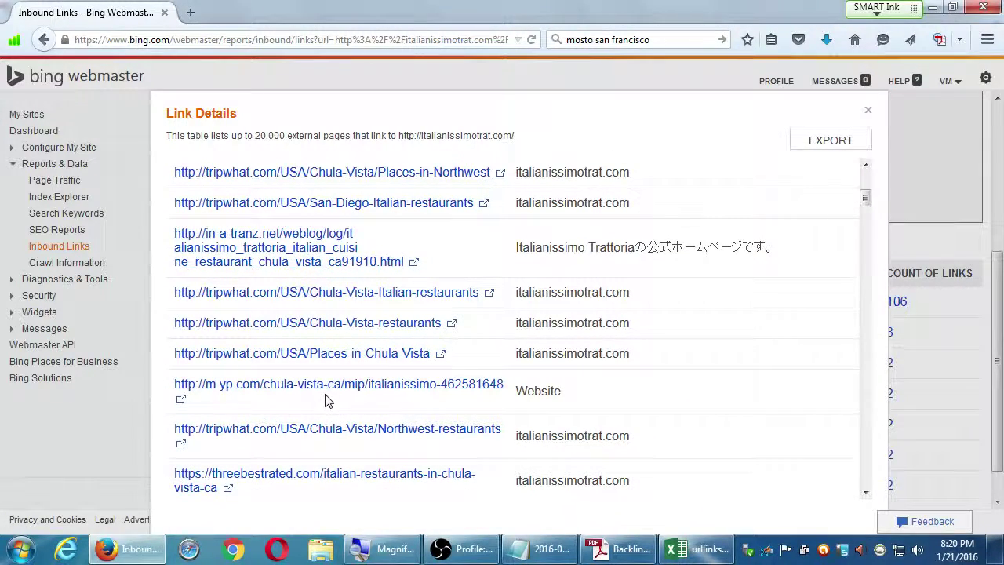
scroll(328, 400, "down", 2)
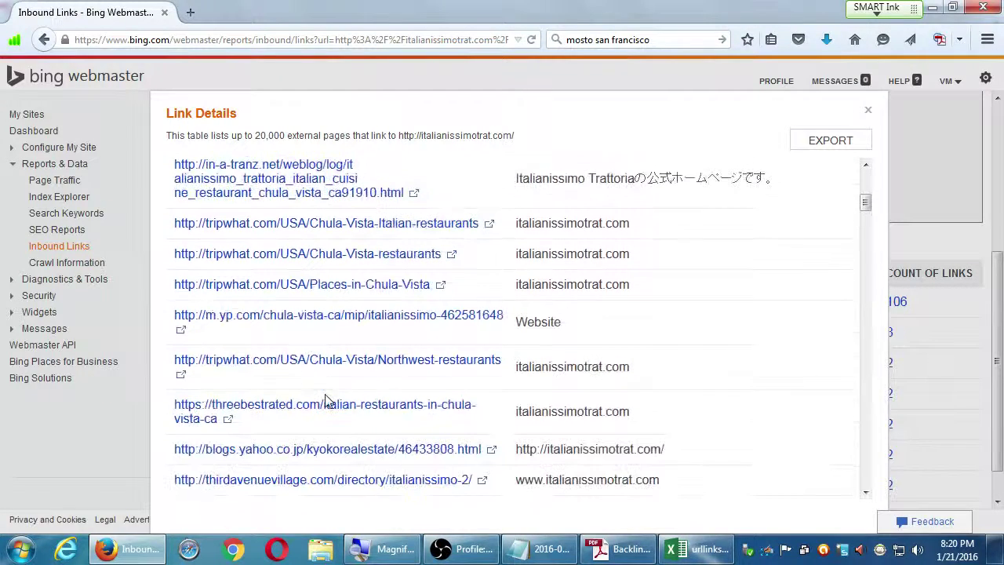
Step: Open the threebestrated.com Chula Vista Italian restaurants source page and look it over down to its social sharing links
left_click(292, 406)
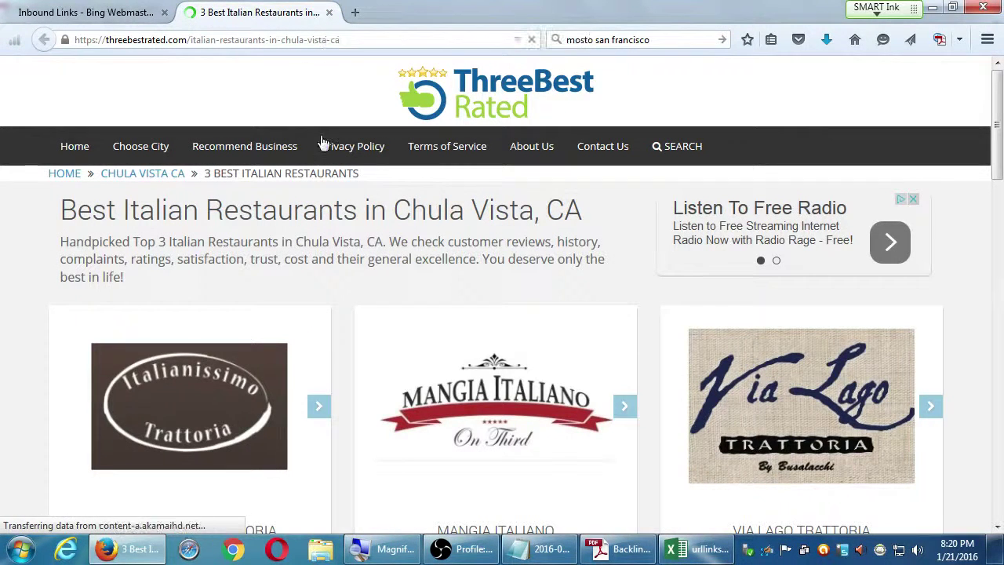
scroll(315, 196, "down", 4)
scroll(318, 195, "down", 15)
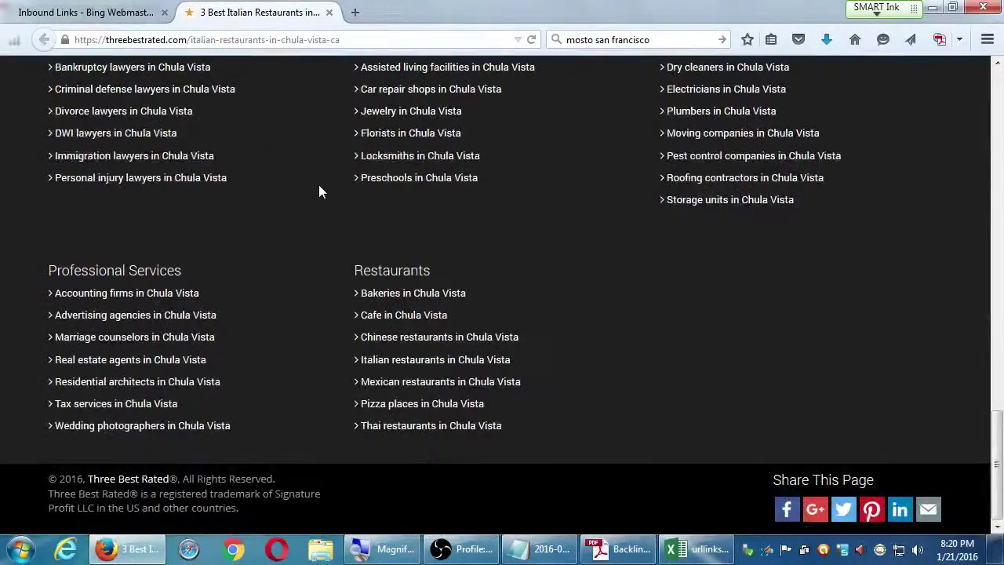
scroll(319, 185, "up", 2)
scroll(318, 186, "down", 2)
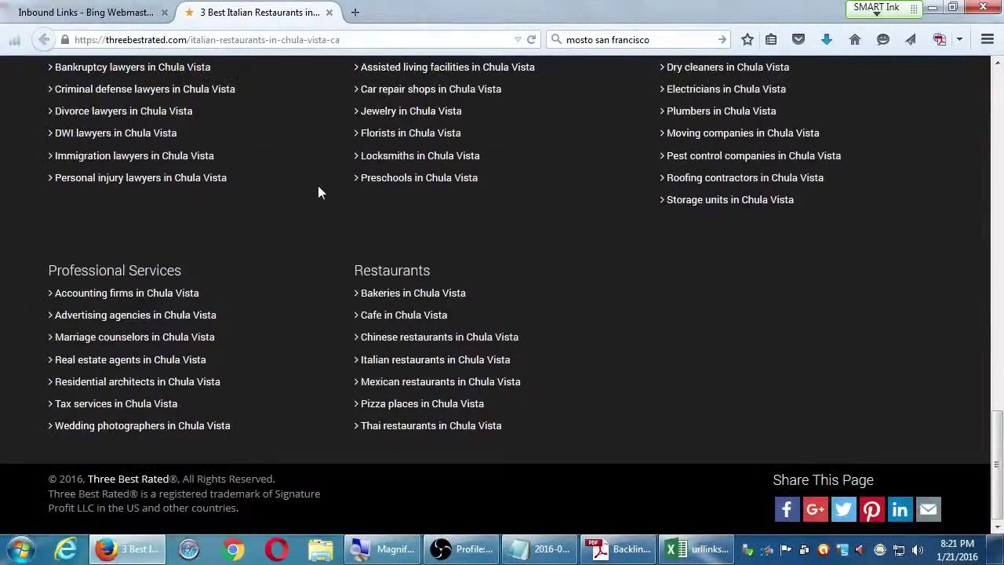
scroll(318, 185, "up", 15)
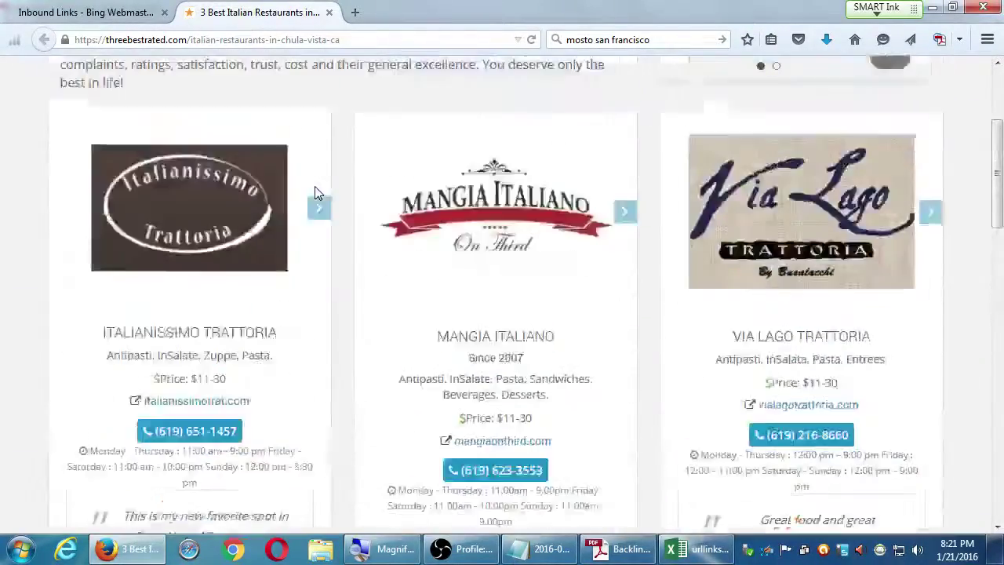
scroll(317, 194, "up", 3)
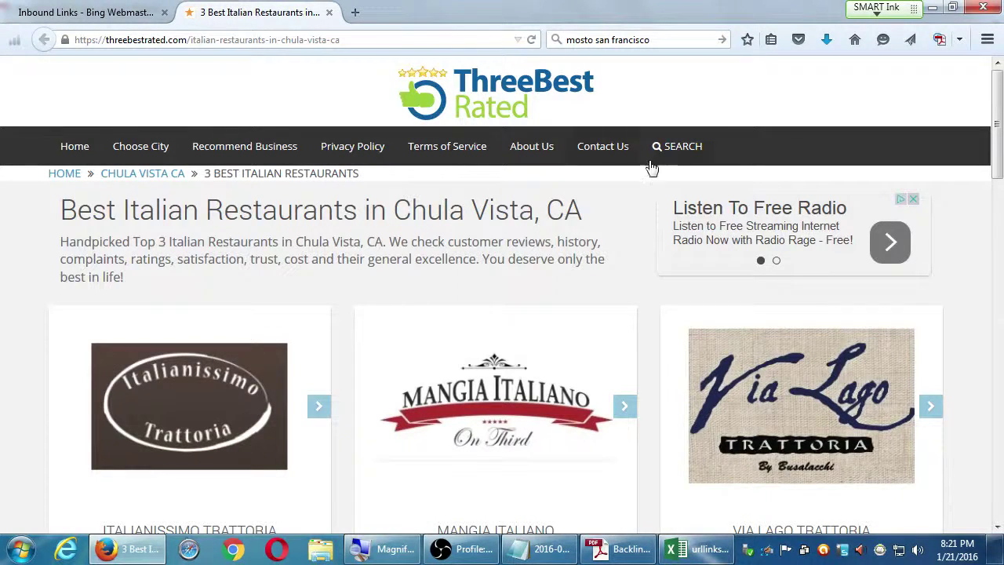
Step: Examine the ThreeBestRated page's three restaurant listings, advertisements and footer link categories to judge the quality of the backlink
scroll(382, 276, "down", 3)
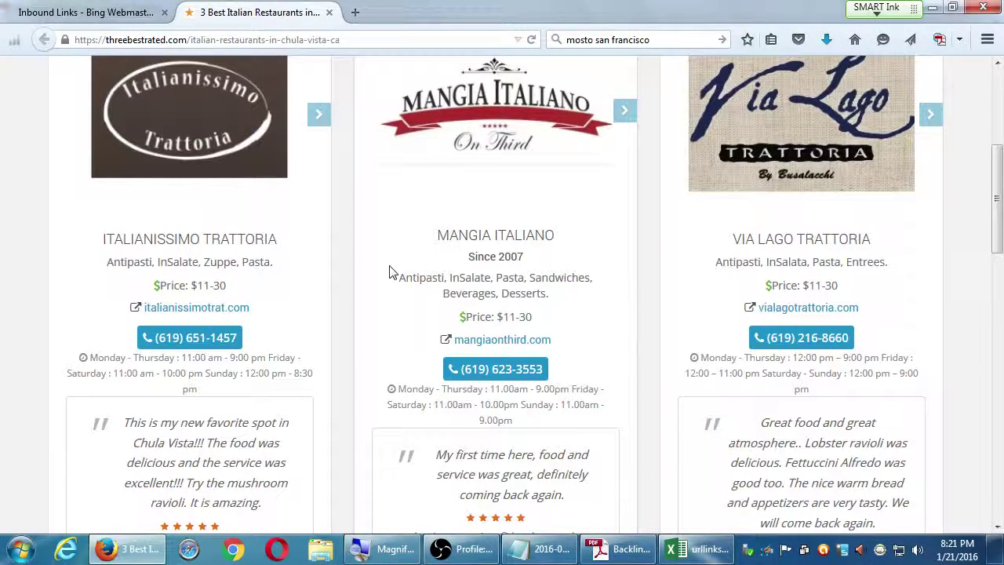
scroll(390, 272, "down", 2)
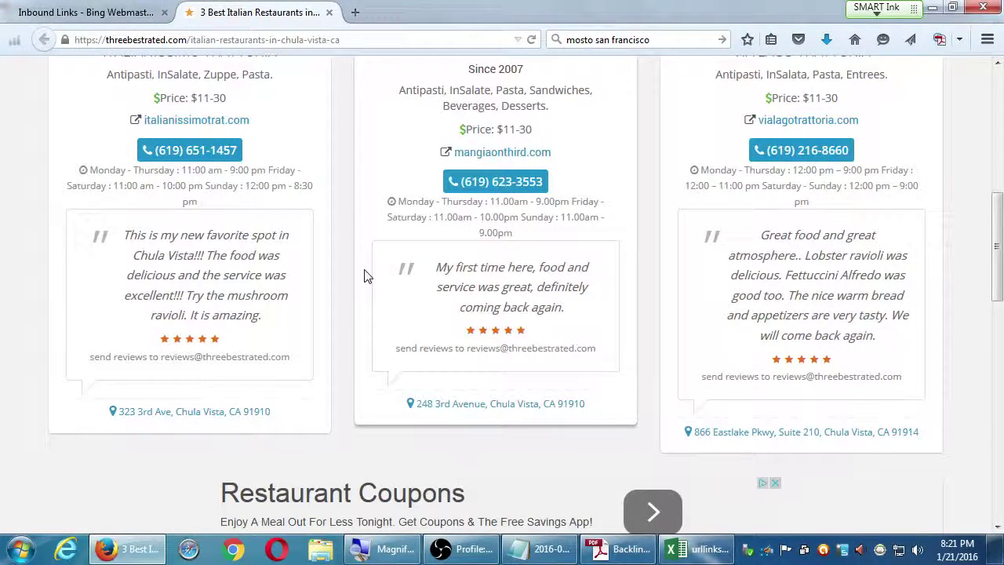
scroll(363, 276, "up", 5)
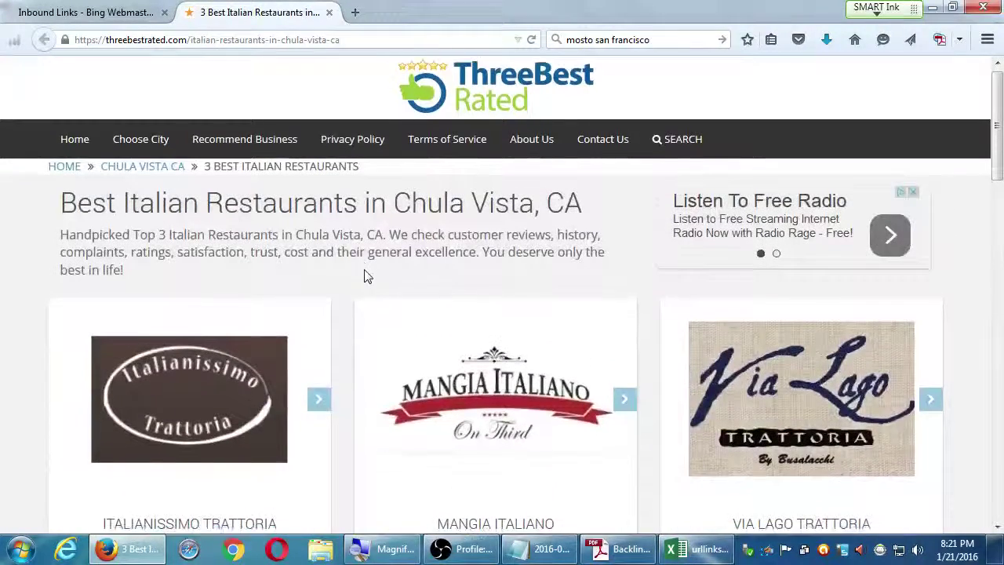
scroll(364, 275, "up", 1)
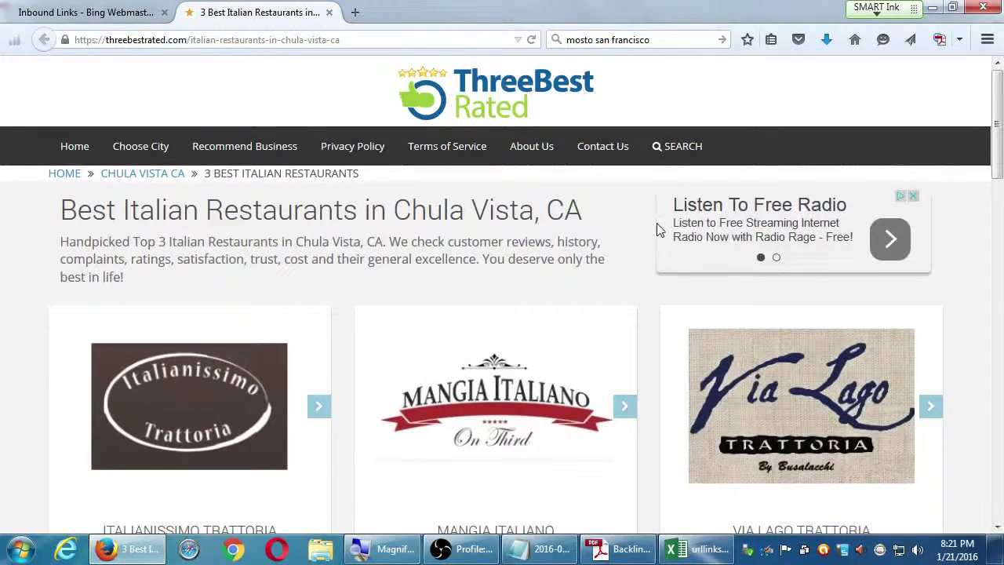
scroll(674, 279, "down", 4)
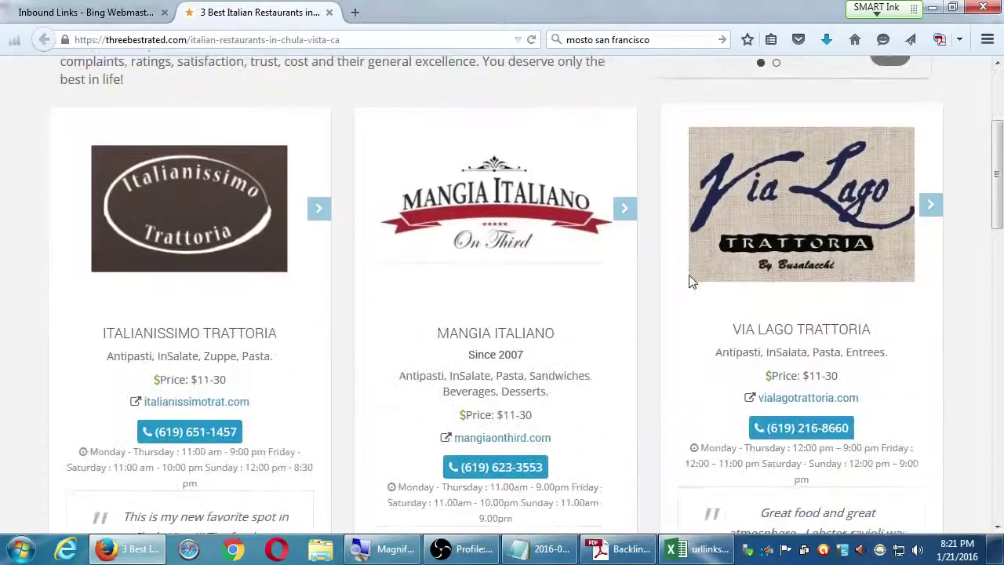
scroll(691, 280, "down", 14)
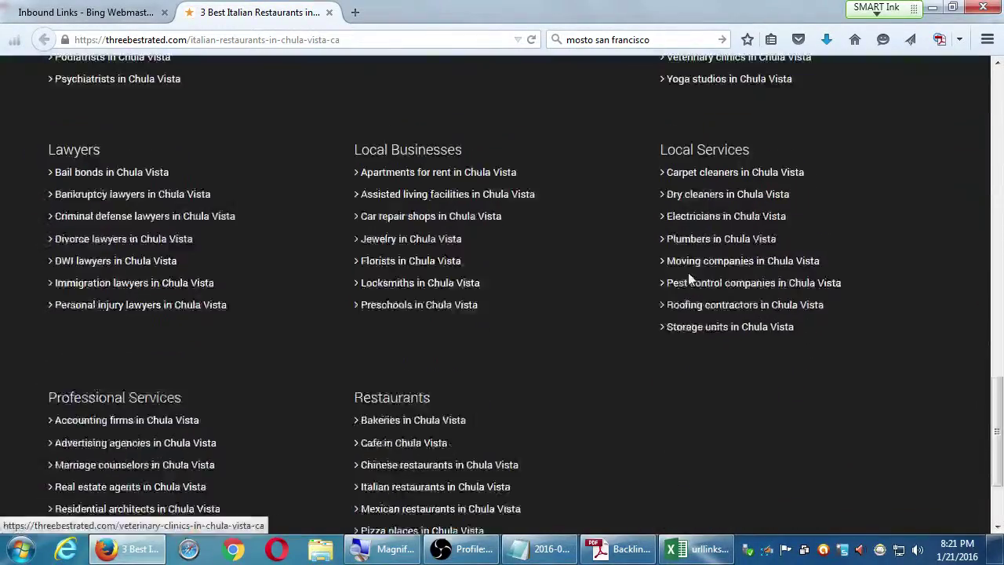
scroll(688, 276, "up", 10)
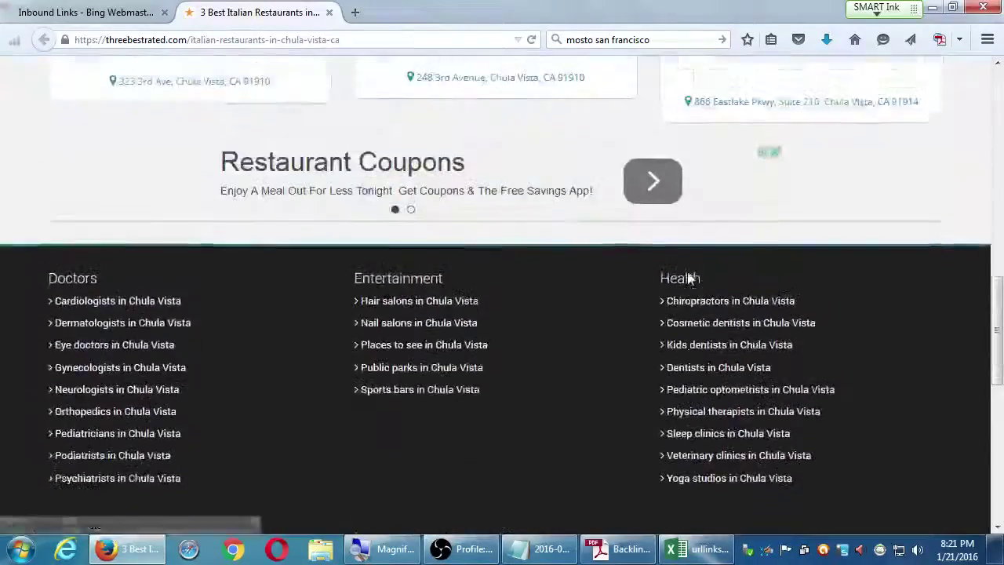
scroll(686, 275, "up", 8)
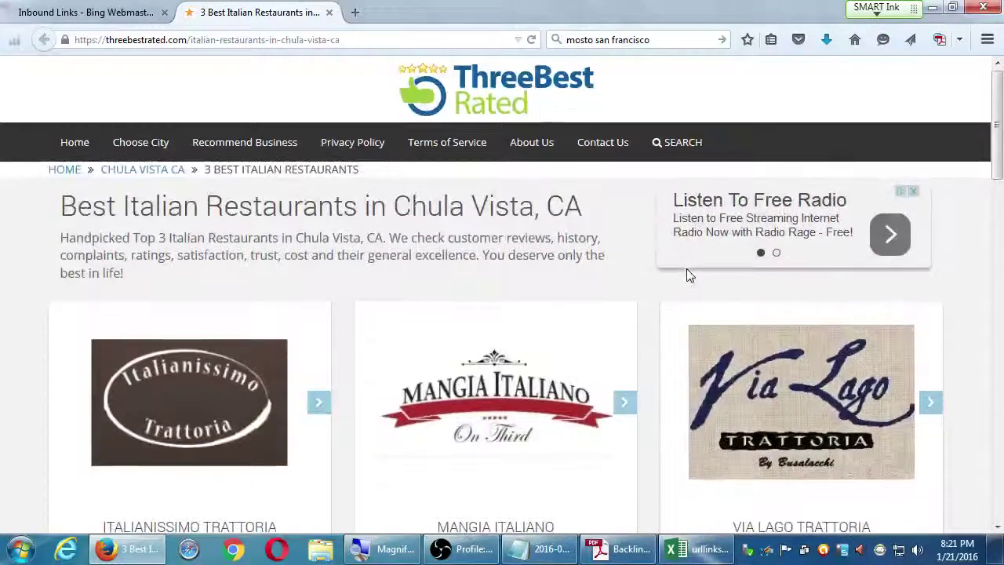
scroll(687, 274, "up", 1)
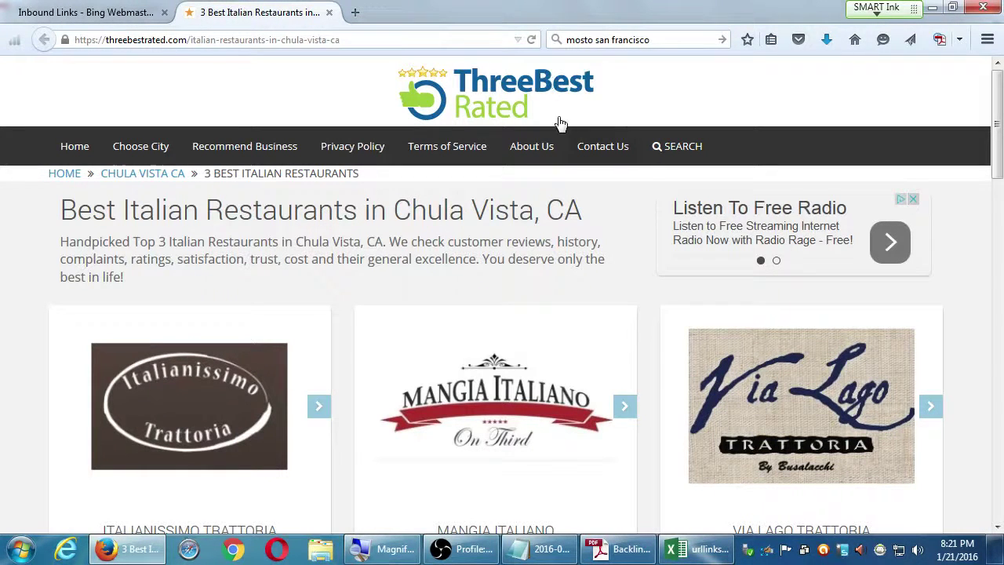
Step: Restore the browser window to a narrower size to check the ThreeBestRated page's responsive layout, then maximize it again
double_click(590, 17)
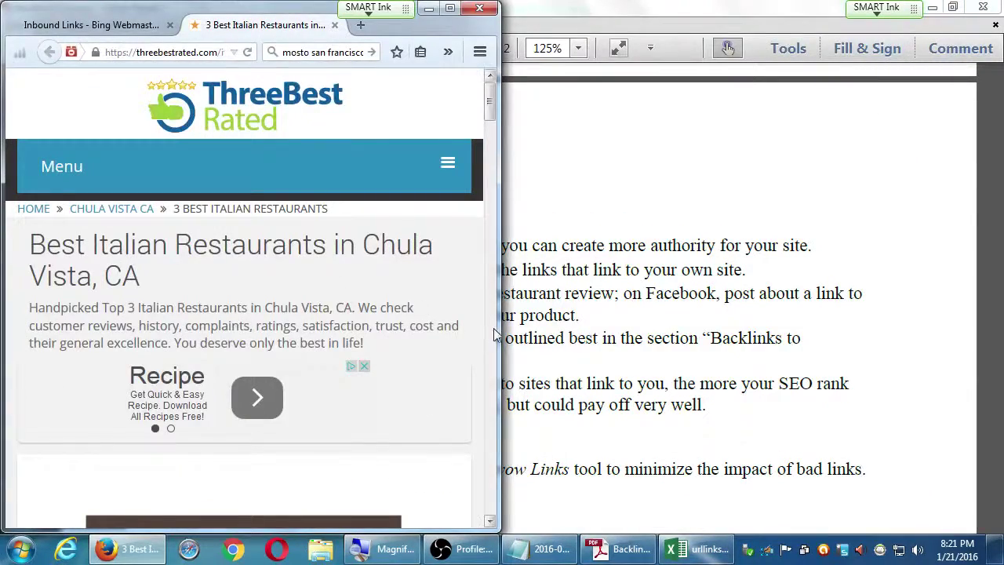
left_click_drag(499, 323, 637, 335)
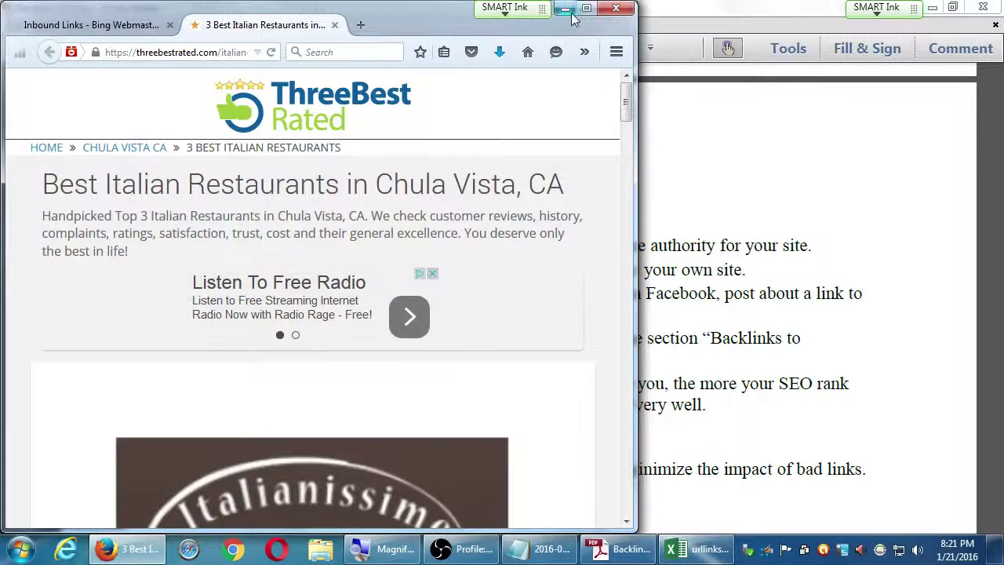
left_click(588, 7)
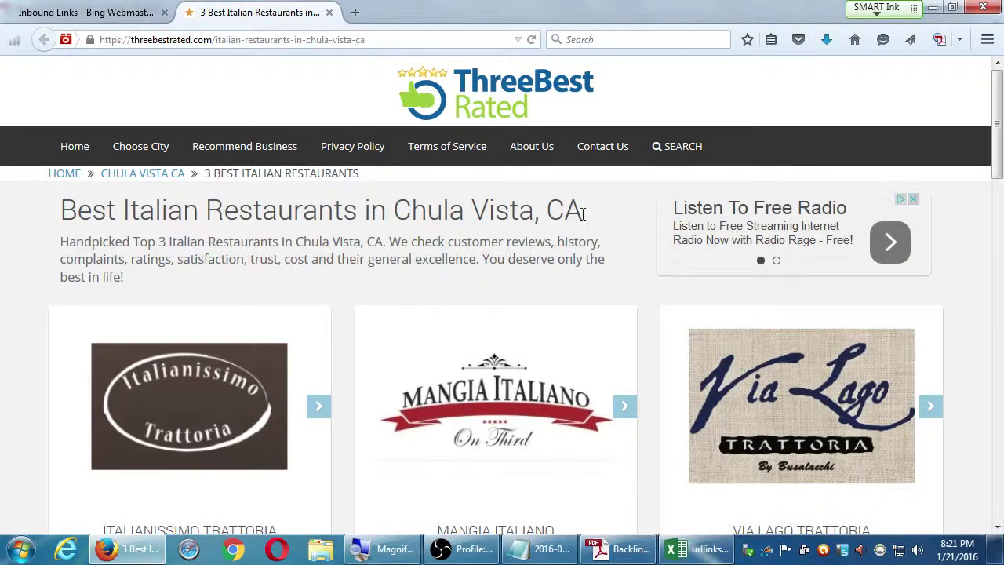
mouse_move(582, 208)
left_mouse_down()
mouse_move(574, 209)
mouse_move(593, 213)
left_mouse_up()
Step: Return to the Bing Link Details, then switch to Adobe Reader and read the Bad Backlinks section of the Backlinks Strategy handout
left_click(56, 13)
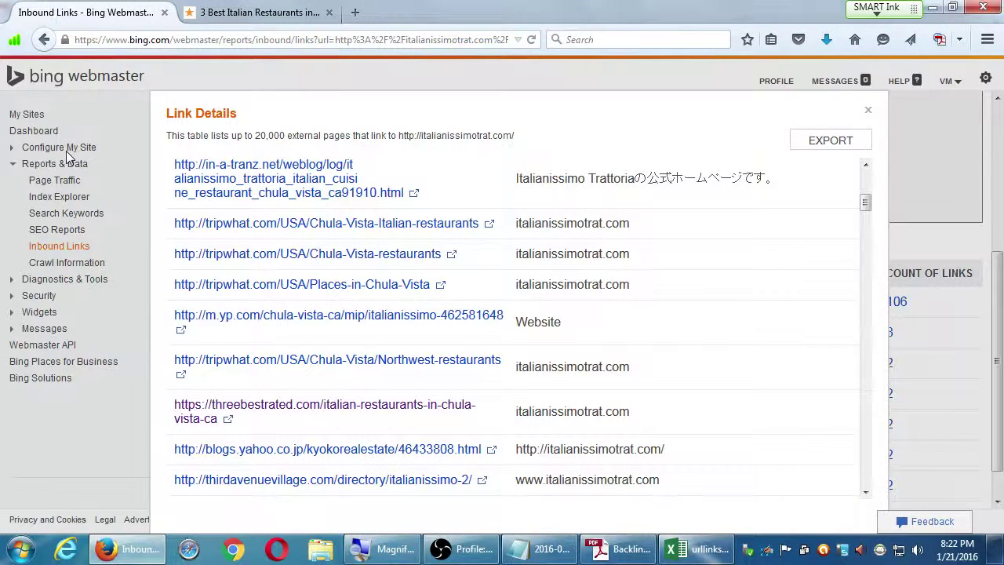
left_click(604, 547)
scroll(463, 235, "down", 5)
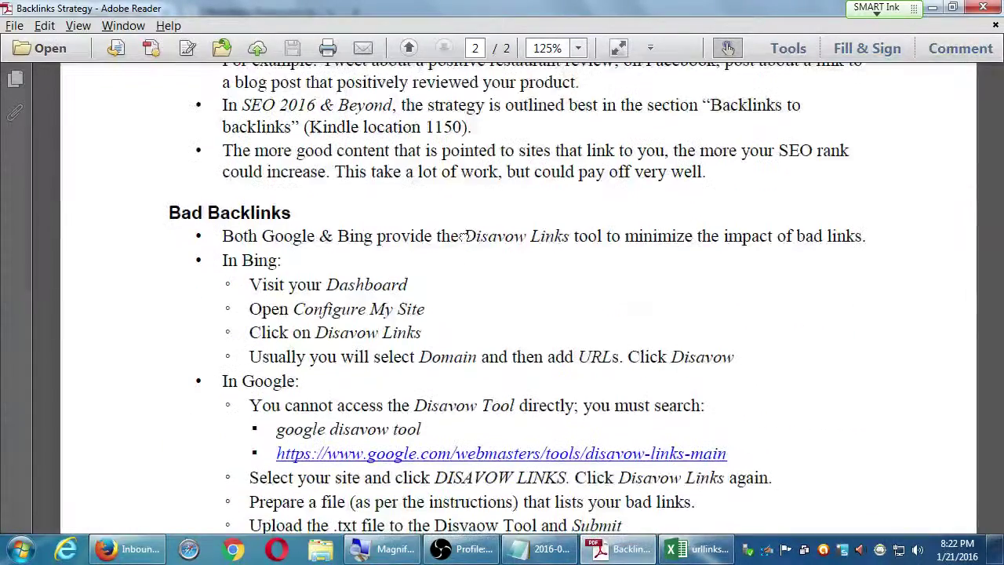
scroll(446, 306, "down", 1)
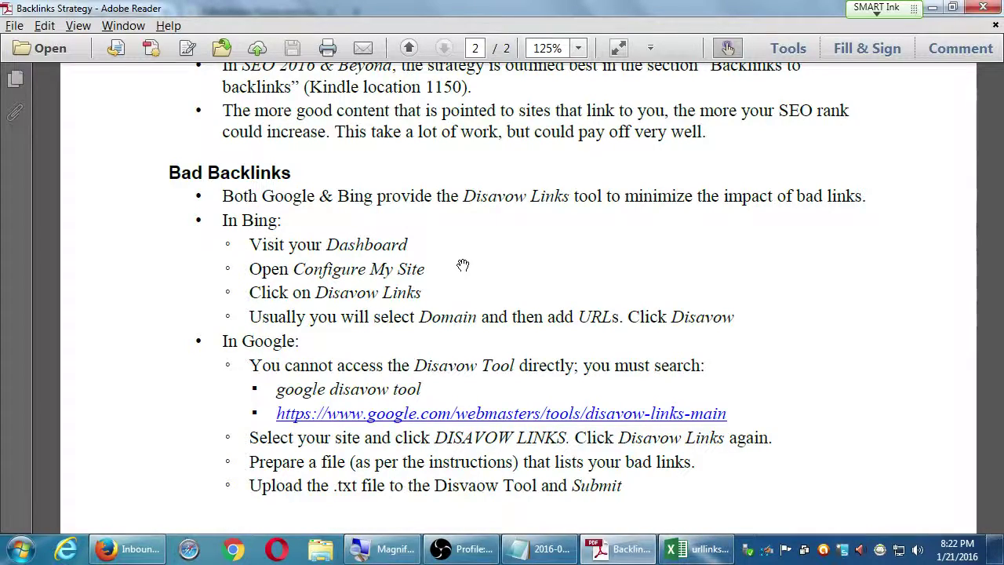
Step: Revisit the ThreeBestRated page in Firefox and recheck the handout's Disavow Links instructions for Bing before returning to the Link Details
key("alt+Tab")
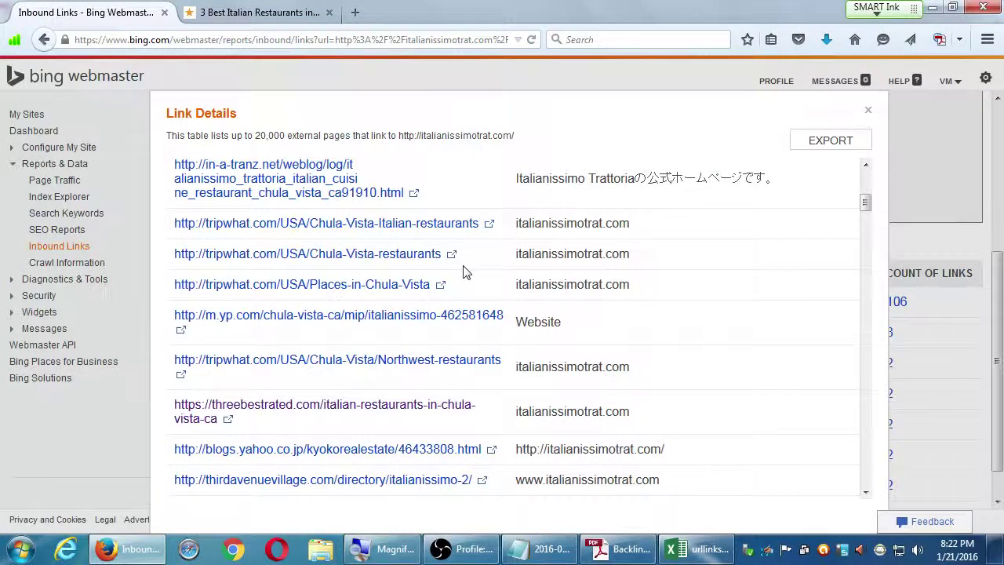
left_click(284, 14)
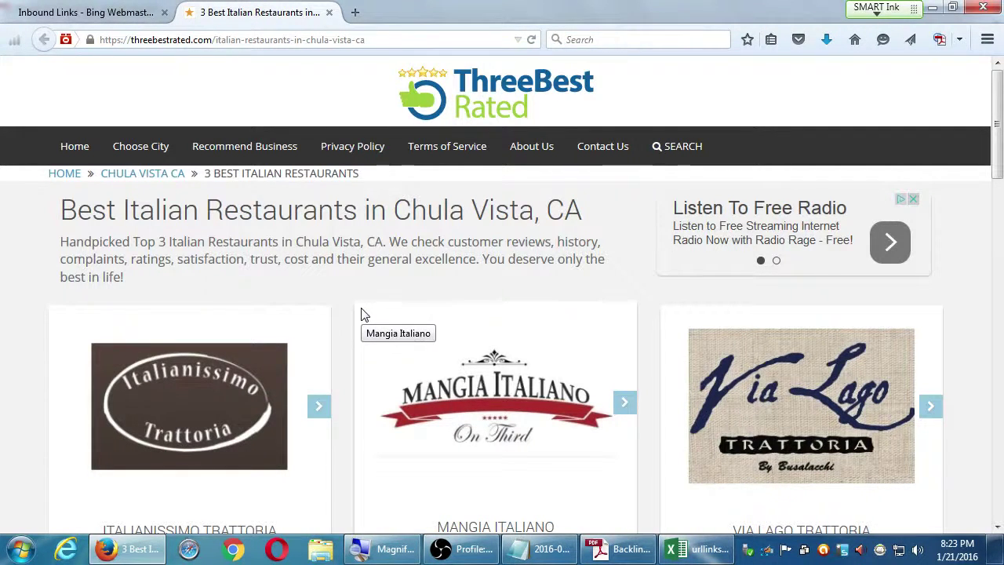
left_click(110, 13)
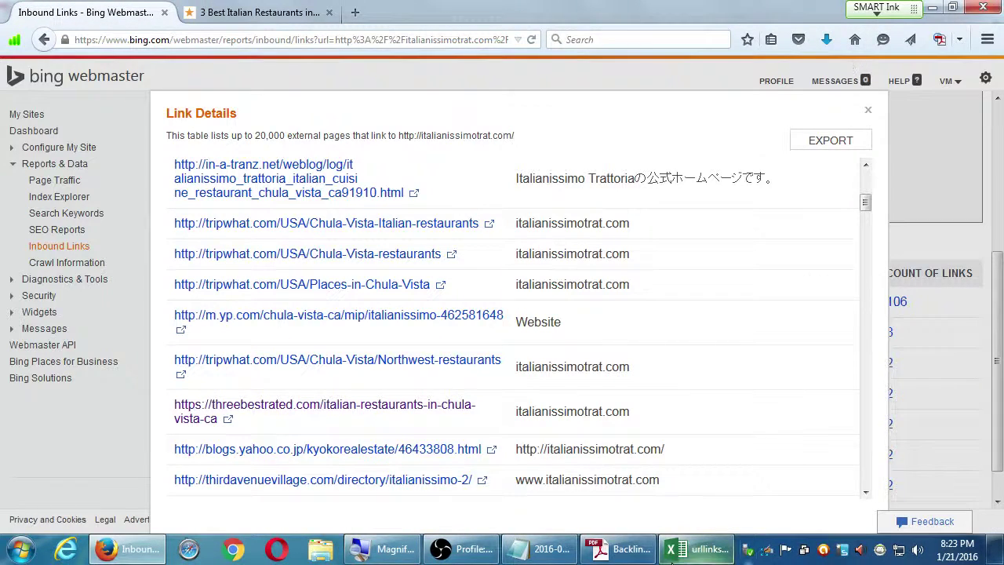
left_click(603, 552)
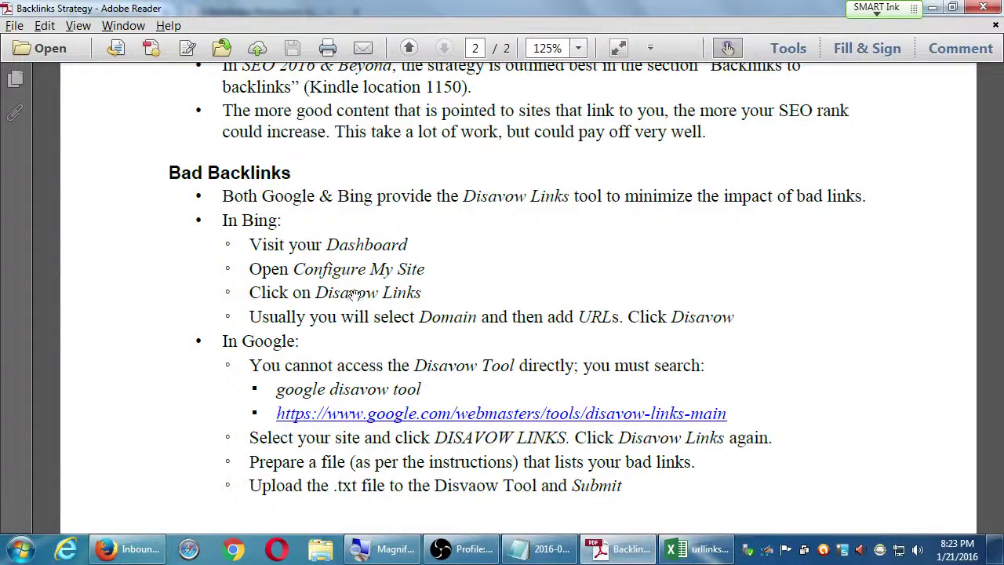
key("alt+Tab")
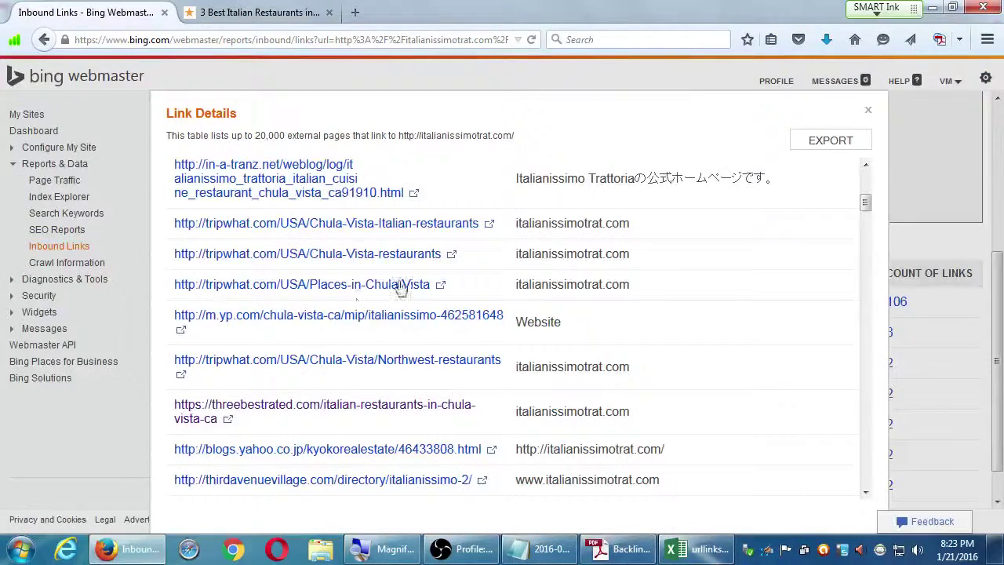
Step: Close the Link Details and open the Disavow Links page under Configure My Site for italianissimotrat.com
left_click(868, 109)
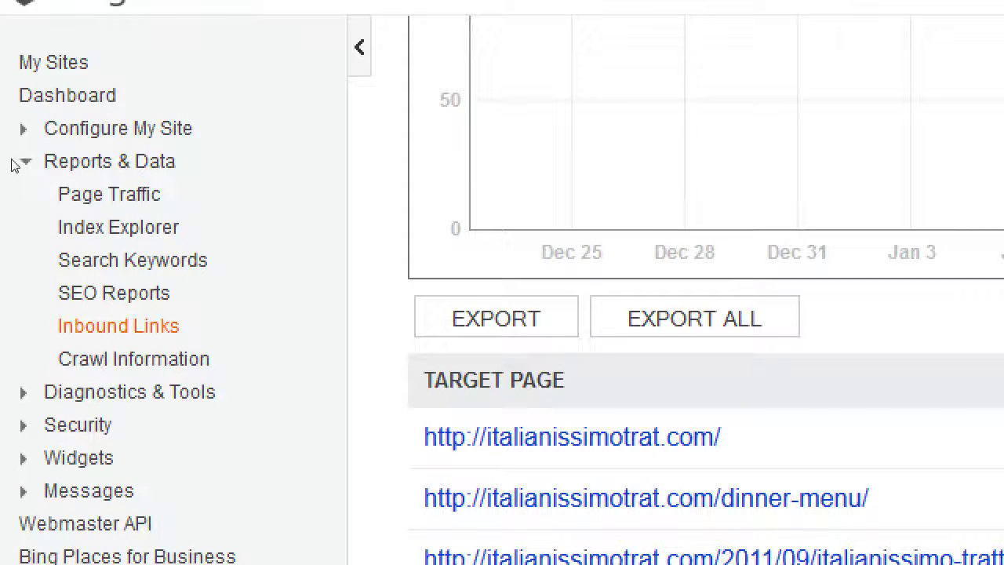
left_click(24, 163)
left_click(23, 130)
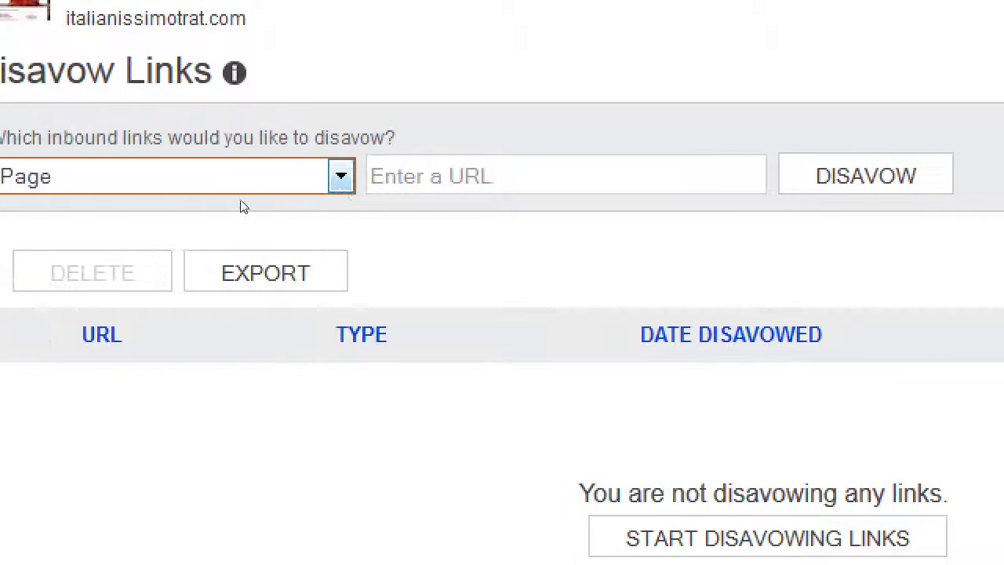
Step: Review the Page, Directory and Domain options for disavowing inbound links and keep Page selected
left_click(227, 203)
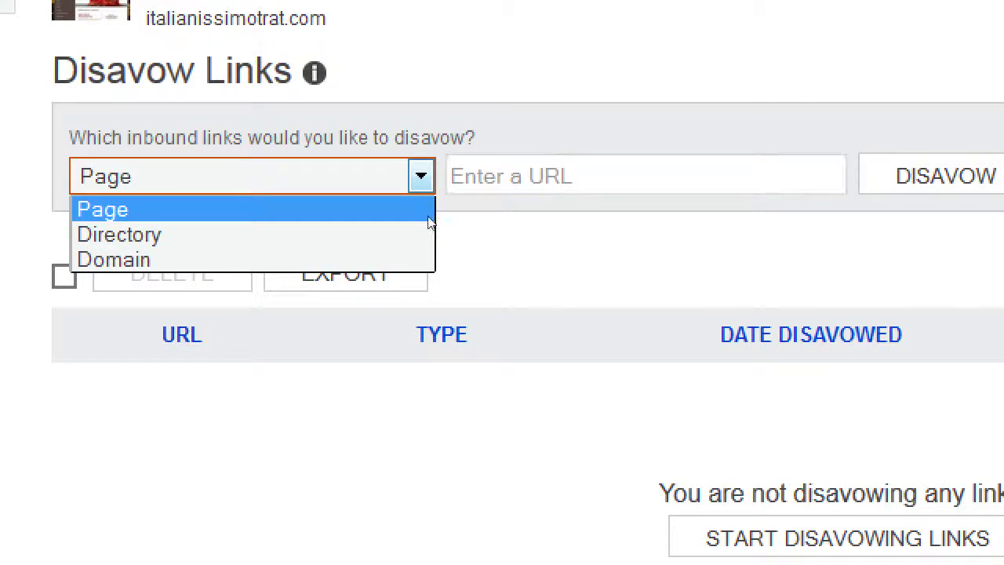
left_click(387, 220)
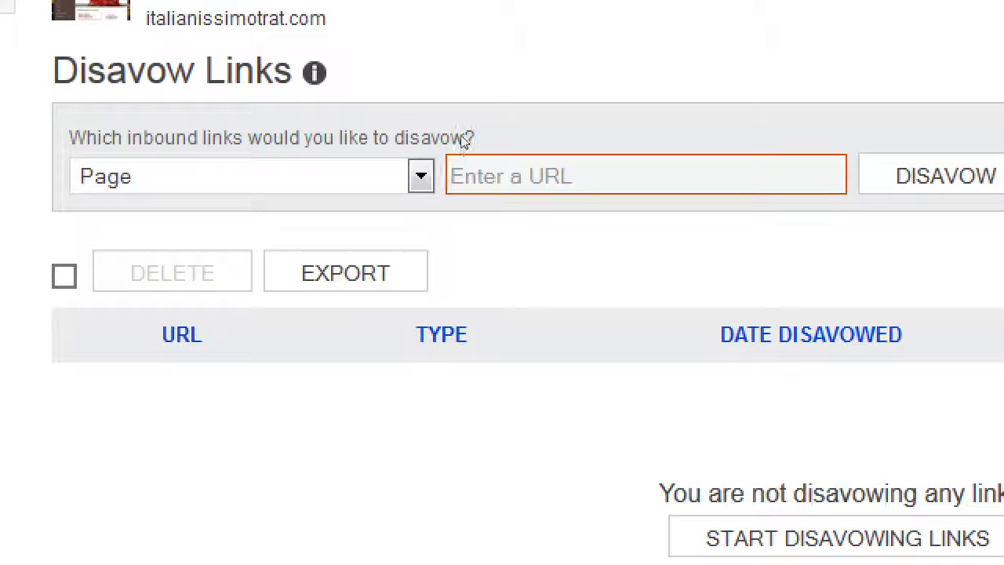
type("http://spa")
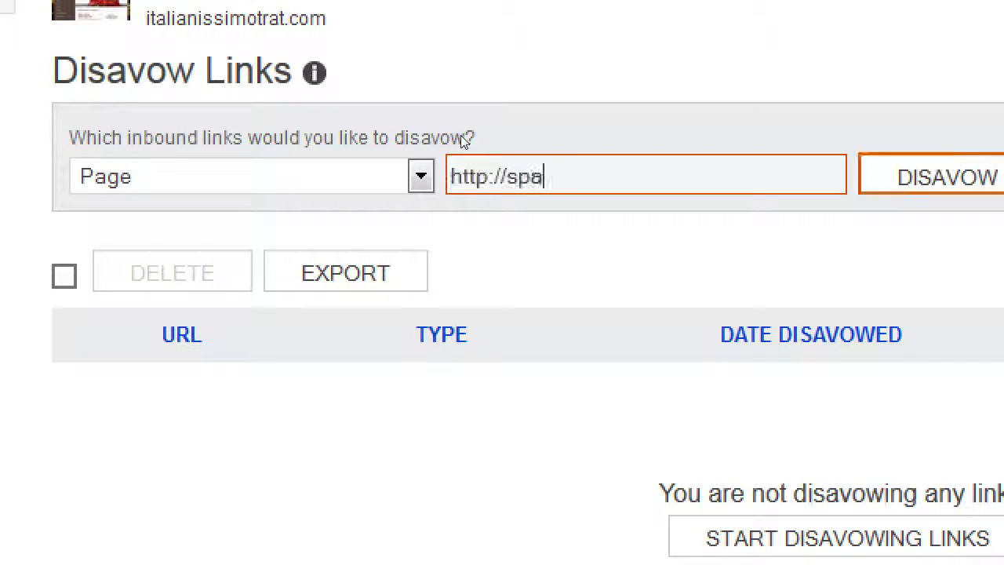
type("msite.com/")
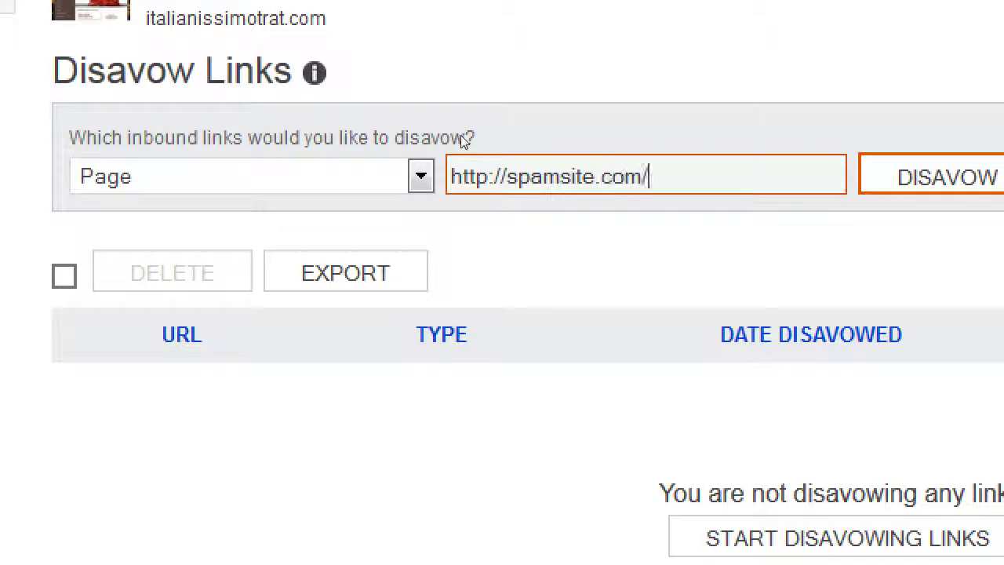
type("blog/art")
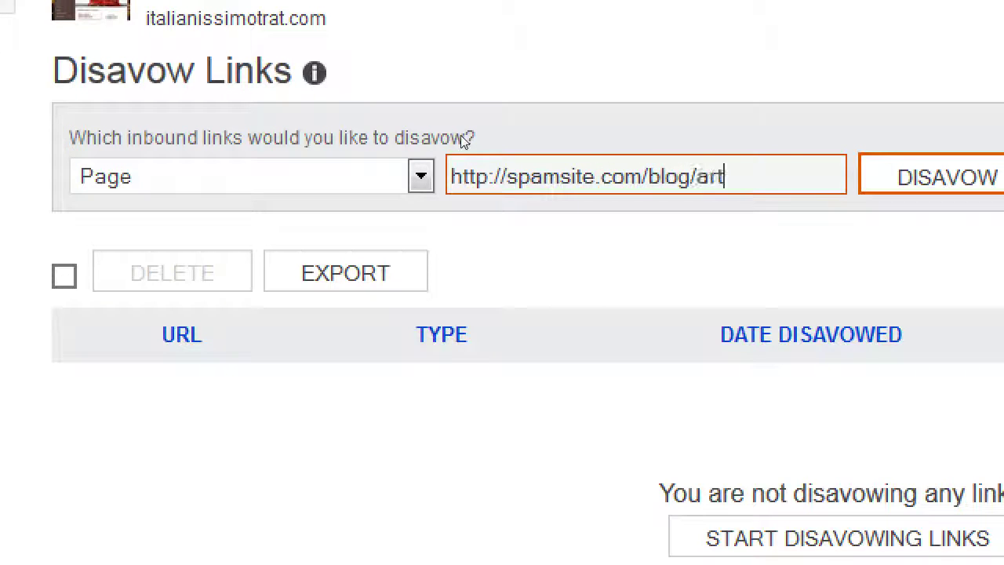
type("ic999.html")
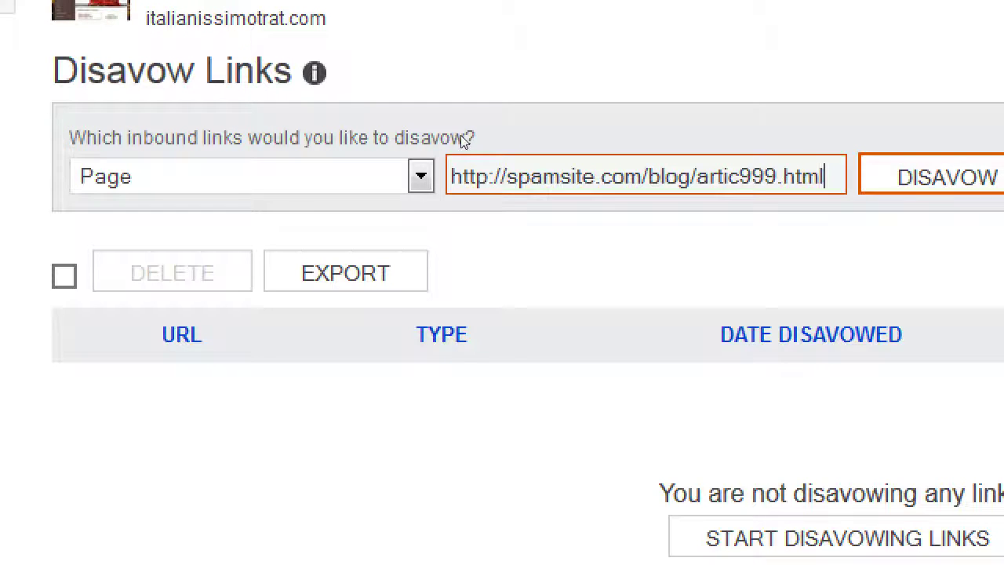
key("ctrl+shift+Left")
key("ctrl+shift+Left")
key("BackSpace")
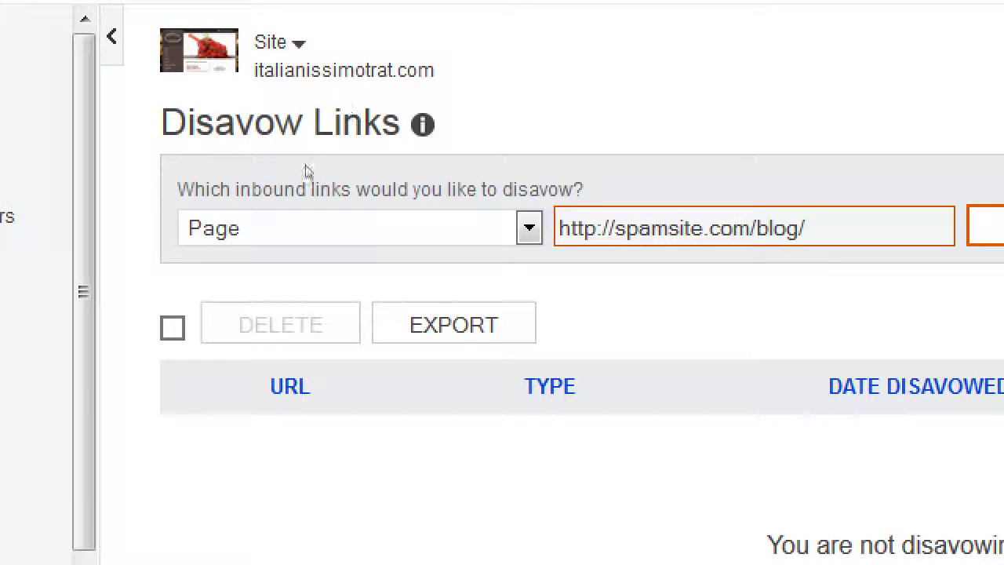
left_click(318, 224)
key("Down")
key("Return")
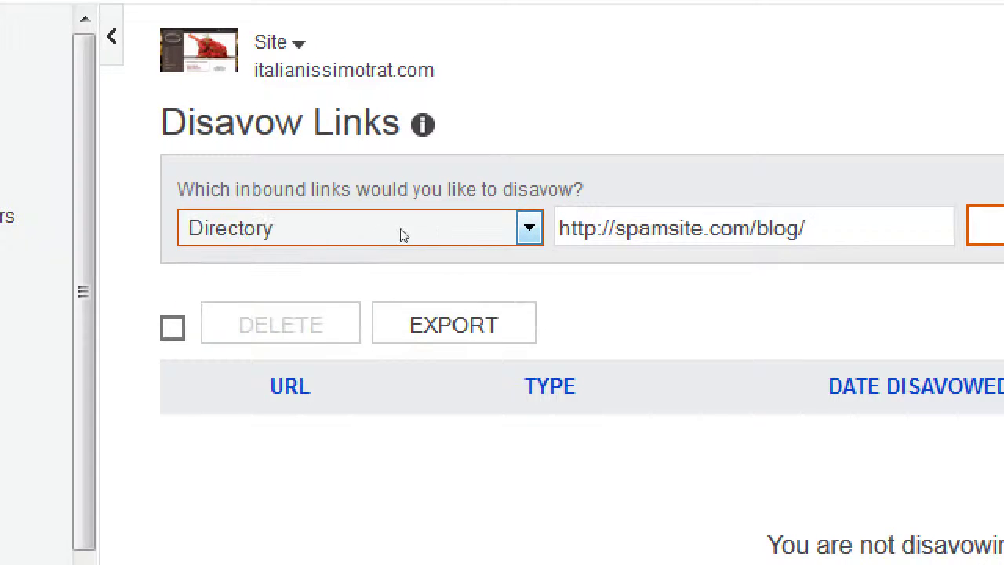
left_click(540, 222)
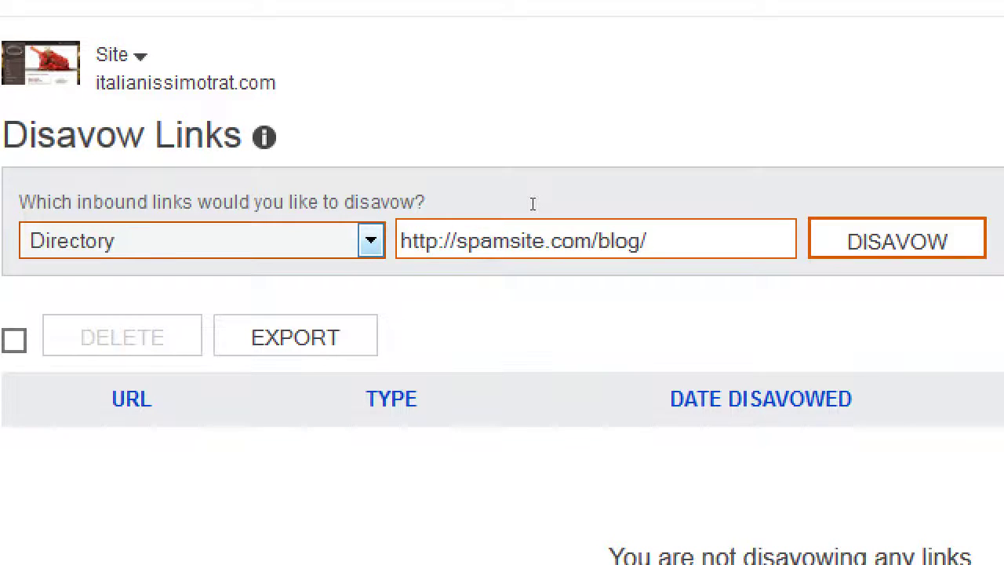
key("Tab")
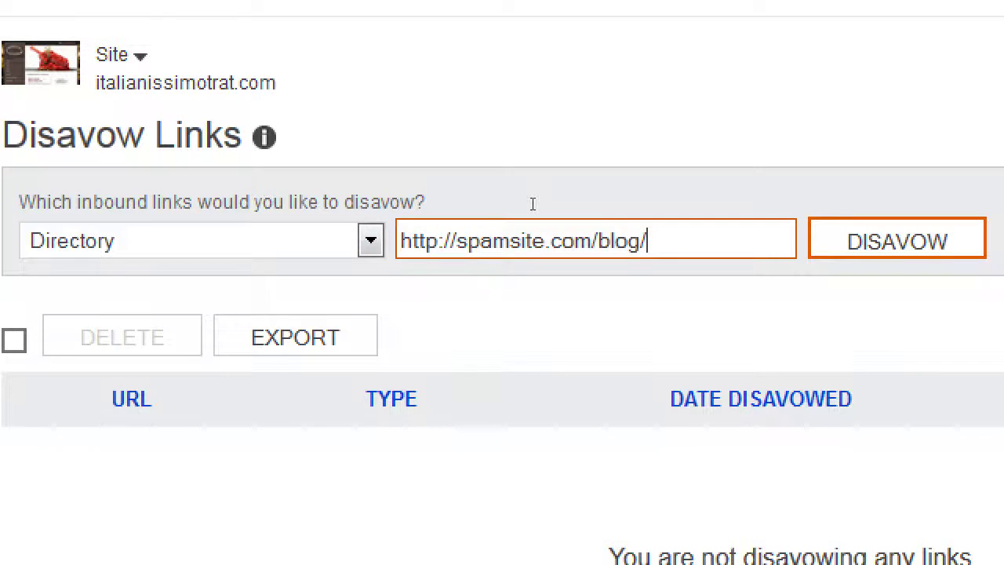
key("BackSpace")
key("BackSpace")
key("BackSpace")
key("BackSpace")
key("BackSpace")
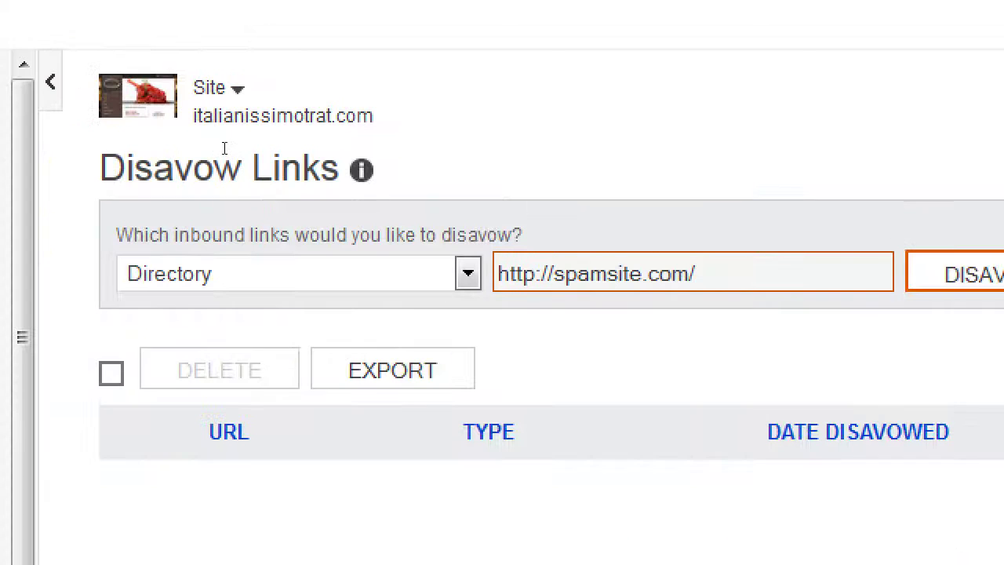
key("shift+Tab")
key("alt+Down")
key("Down")
key("Return")
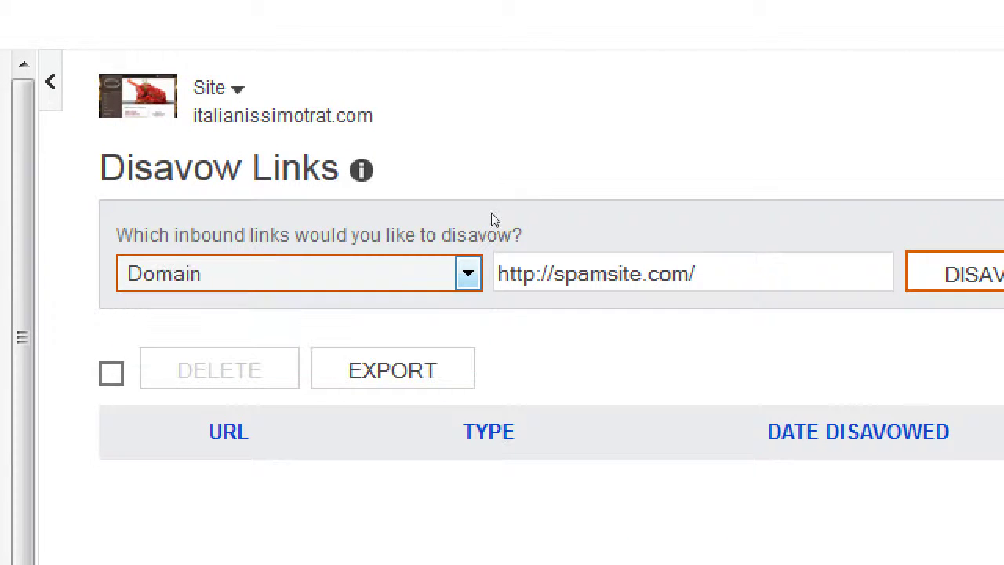
key("Tab")
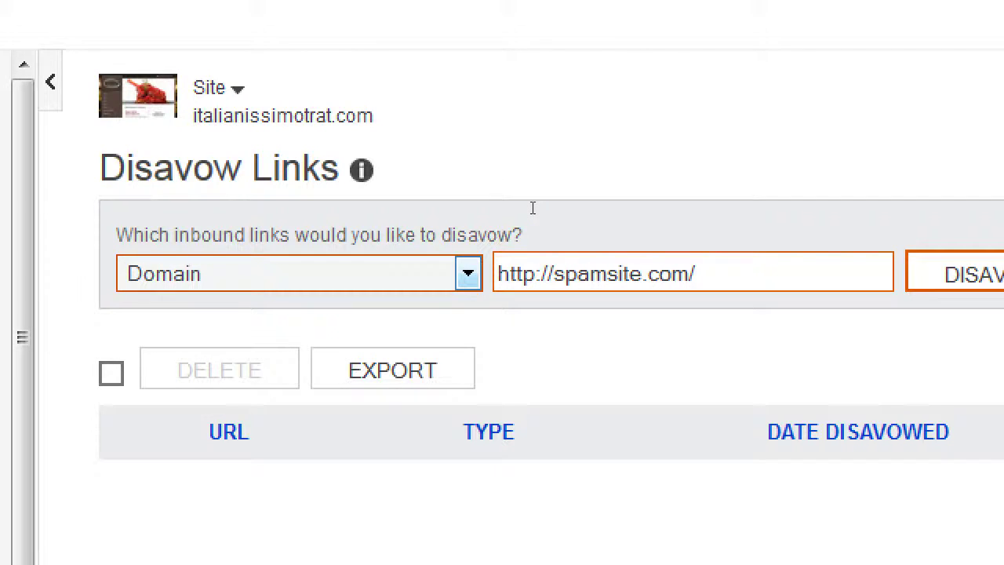
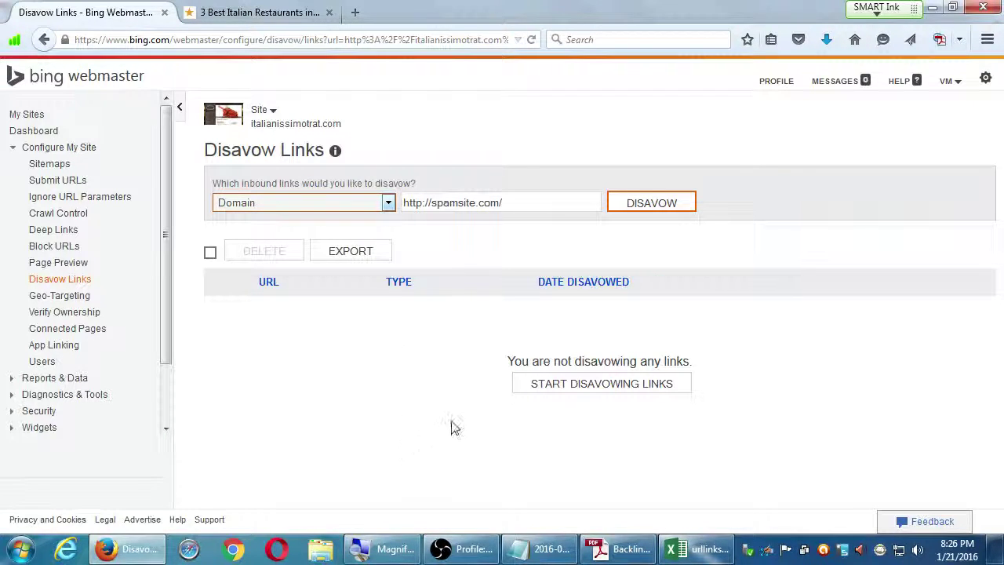
left_click(430, 400)
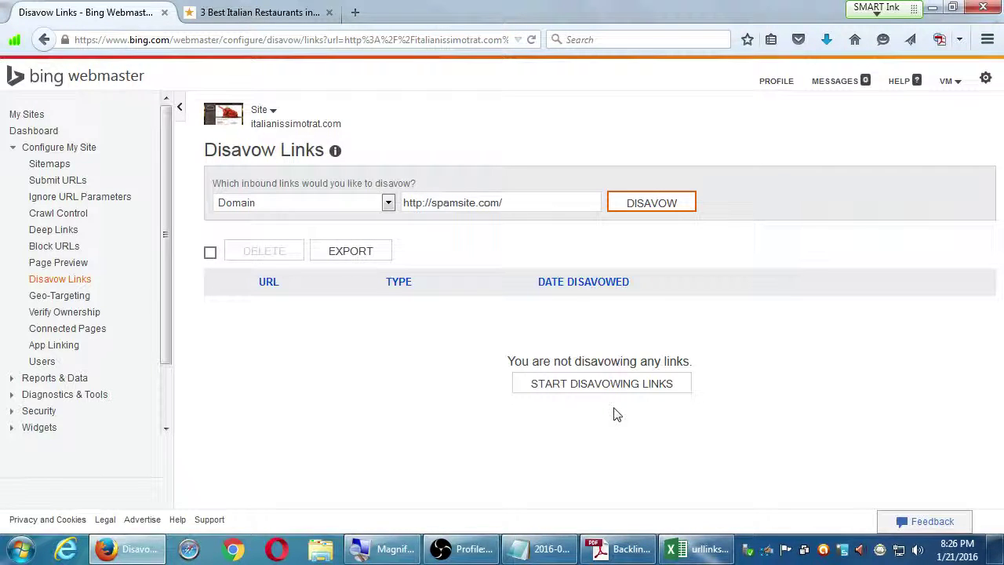
Step: Close the 3 Best Italian Restaurants page and open the Search Console sign-in page from google.com/webmasters in a new browser tab
key("ctrl+t")
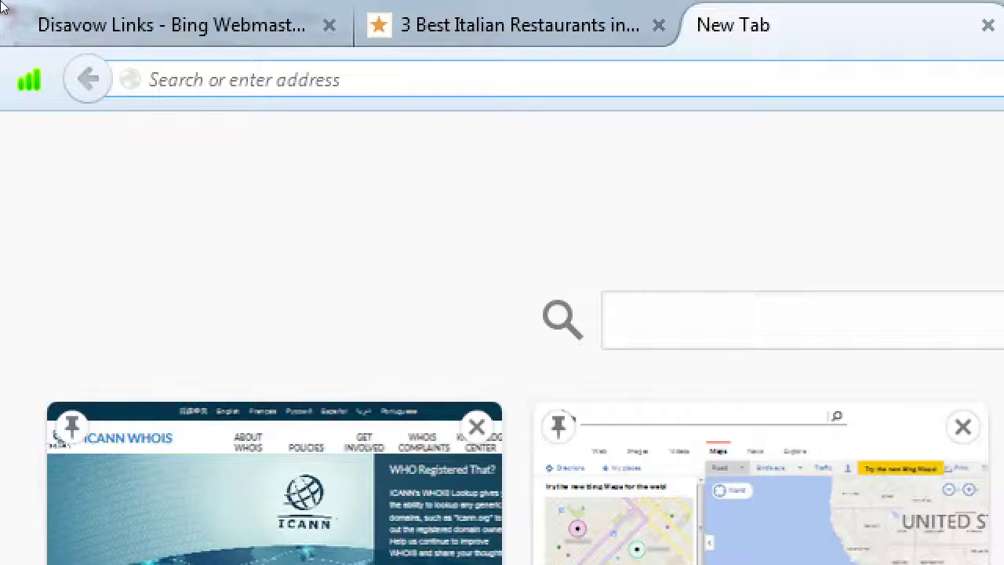
key("ctrl+shift+Tab")
key("ctrl+w")
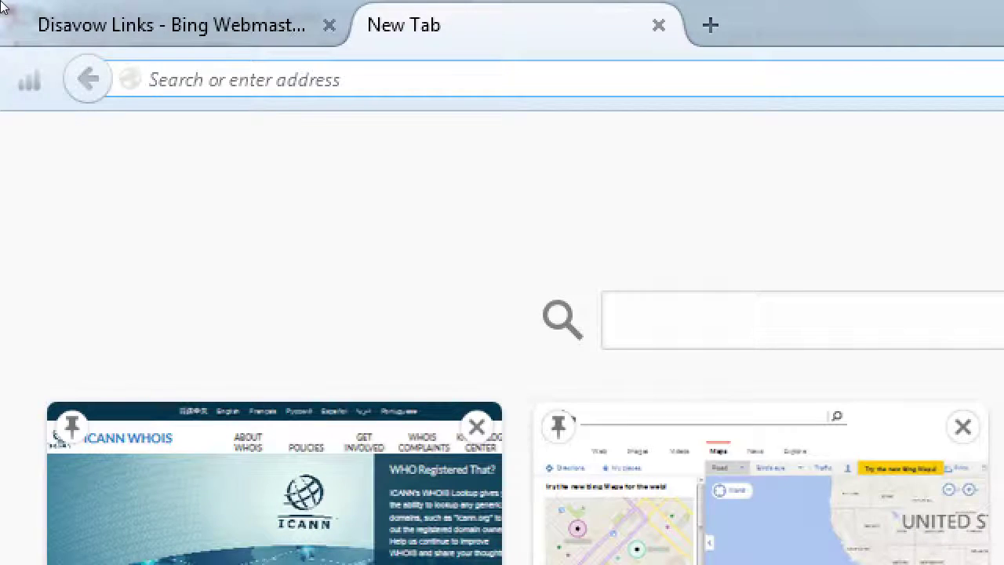
type("google")
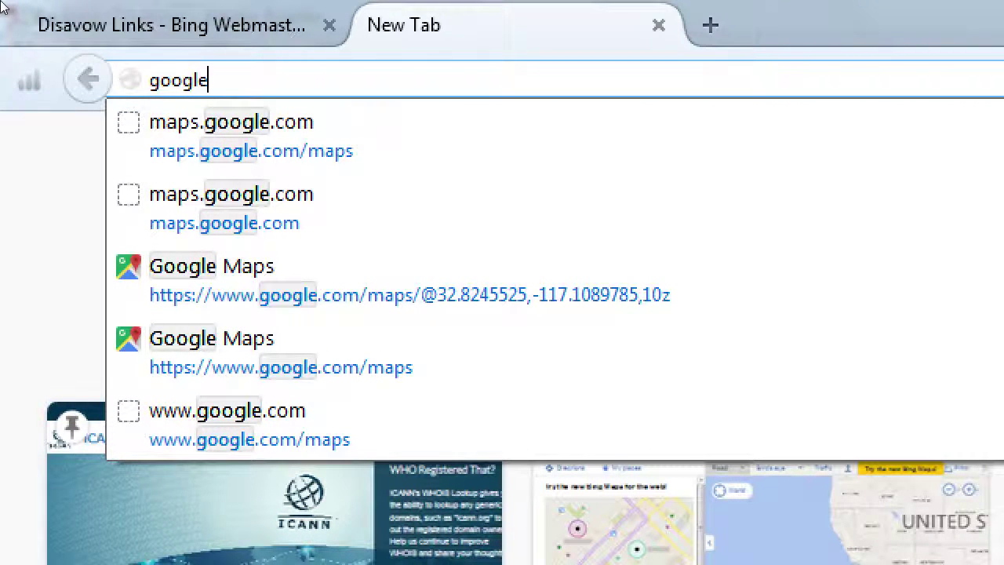
type(".com/we")
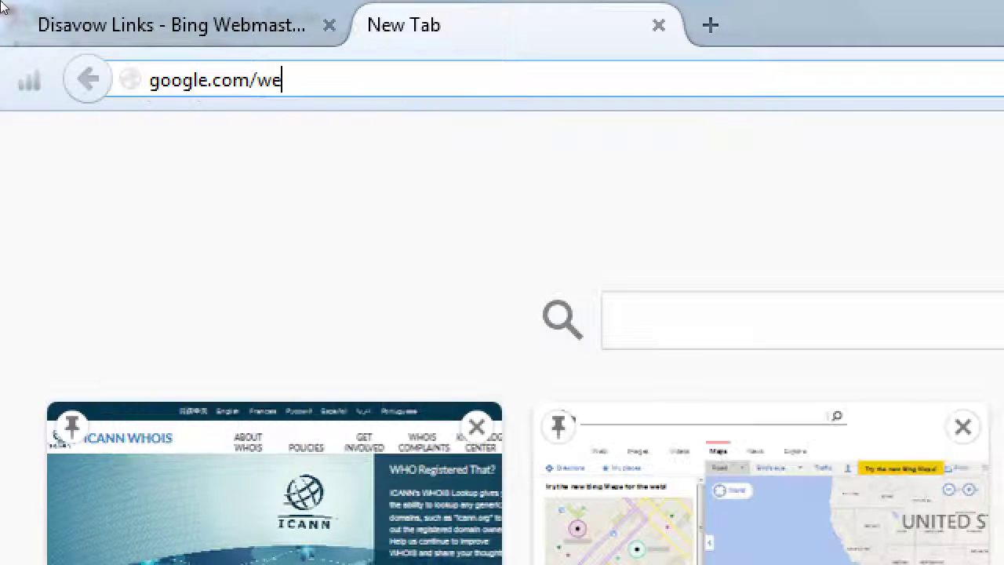
type("bmasters")
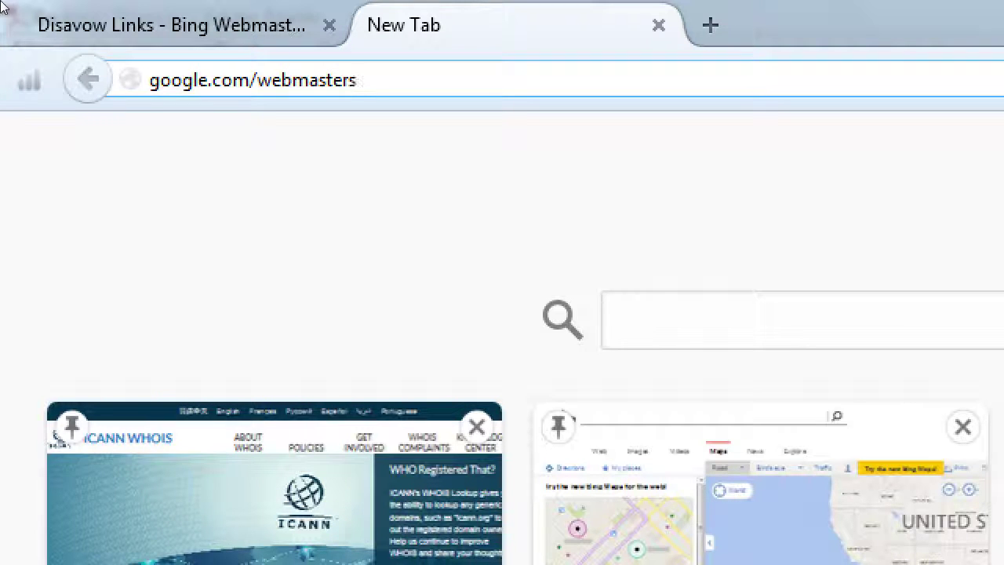
key("Return")
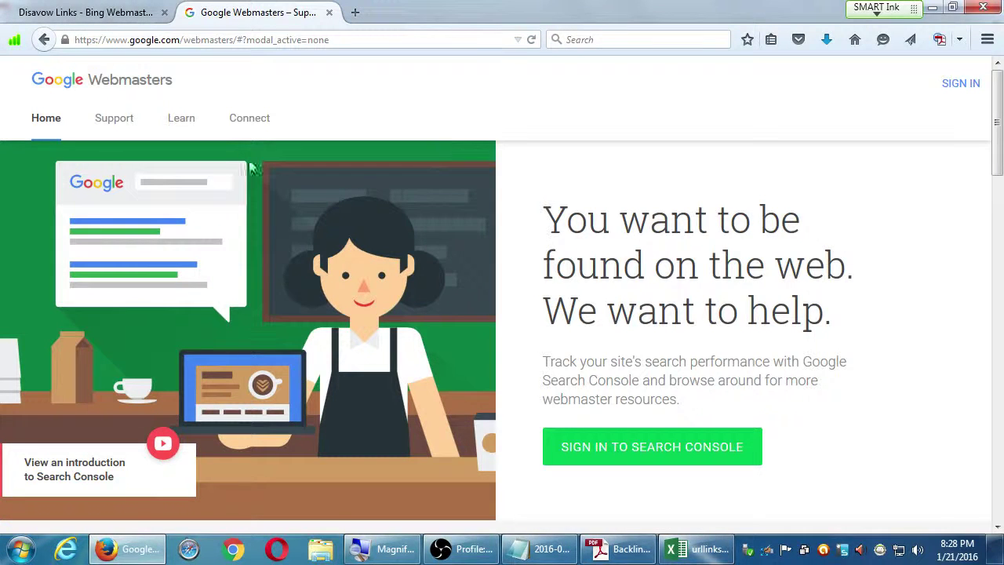
left_click(651, 445)
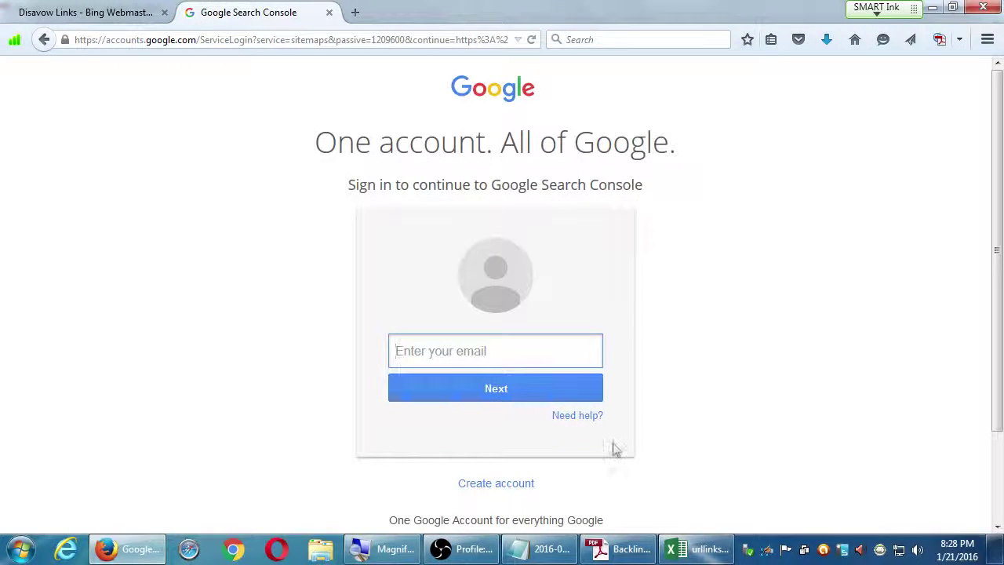
Step: Glance at the Backlinks Strategy handout in Adobe Reader, then select the Monitor Capture source in Open Broadcaster Software
left_click(624, 548)
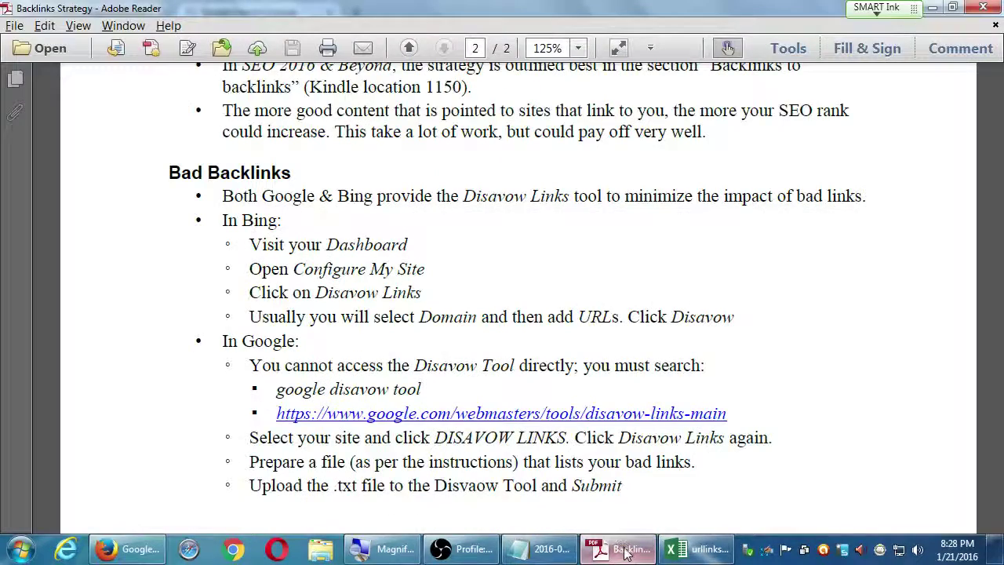
left_click(450, 559)
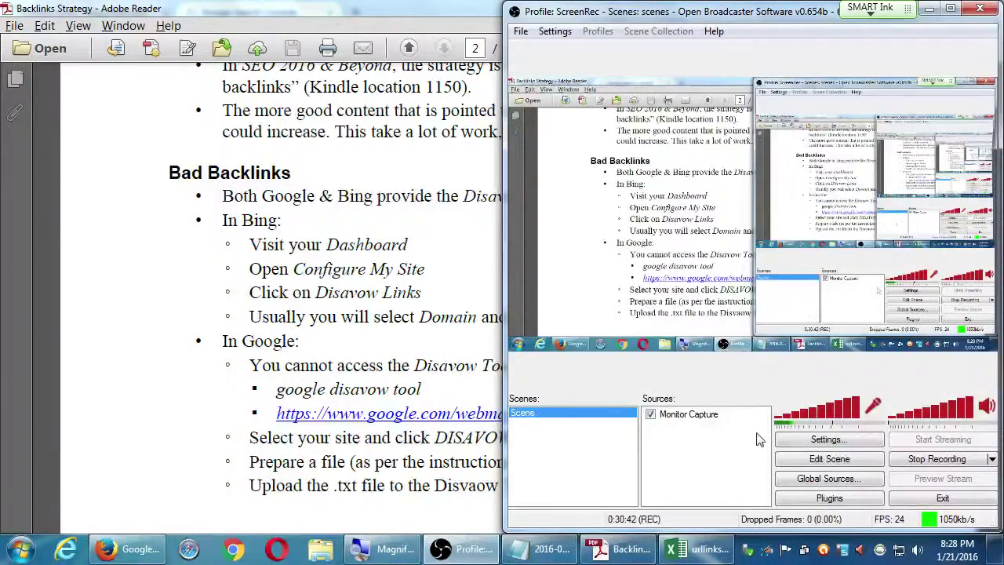
left_click(691, 413)
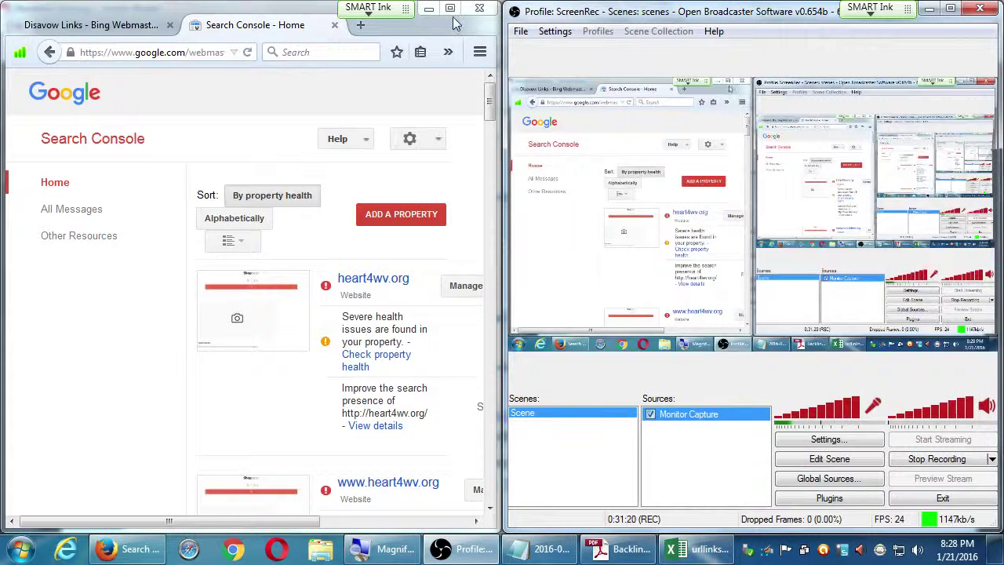
double_click(452, 14)
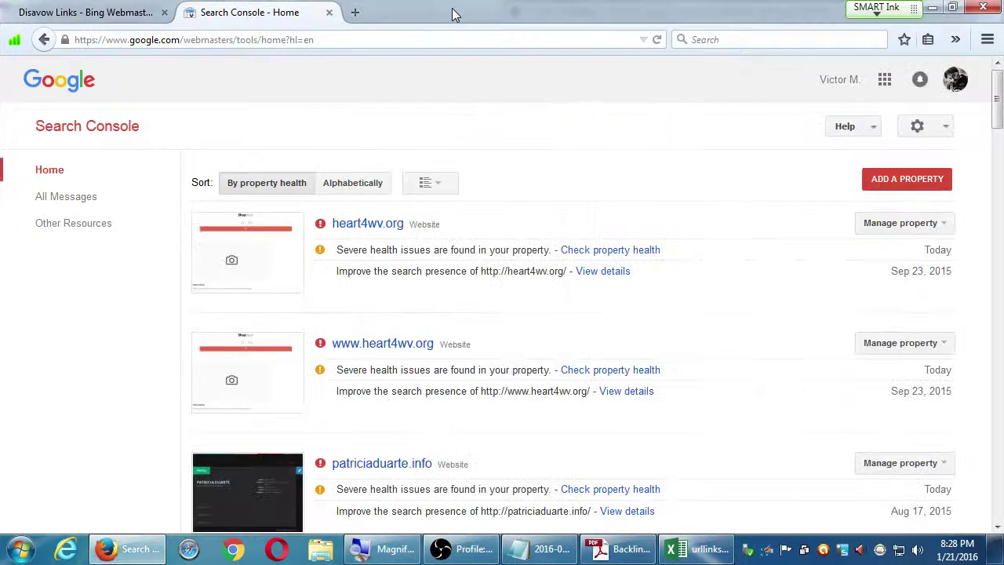
left_click(345, 187)
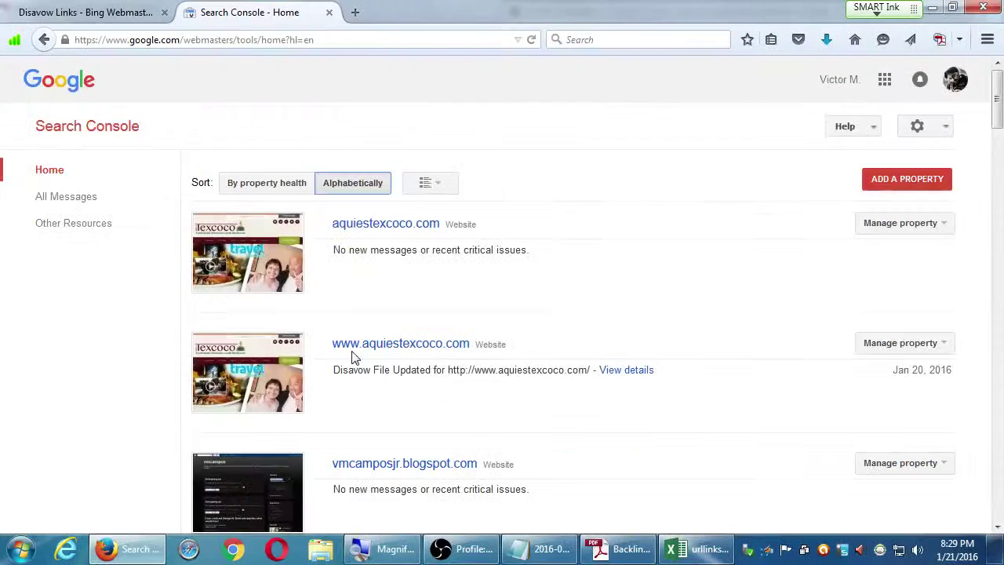
left_click(525, 420)
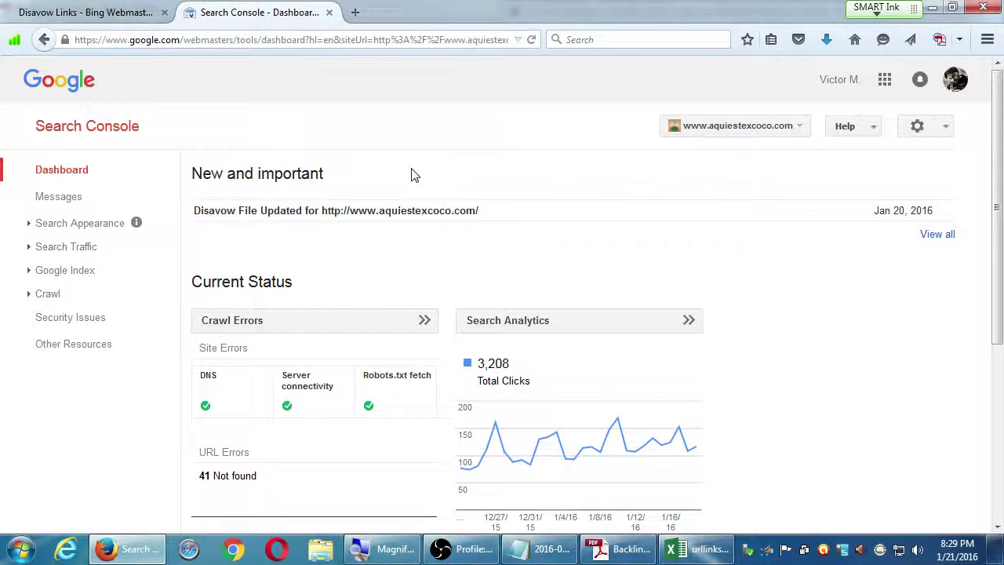
Step: Switch to the Backlinks Strategy handout in Adobe Reader and read the Google Webmaster Tools instructions under Finding Your Backlinks
key("alt+Tab")
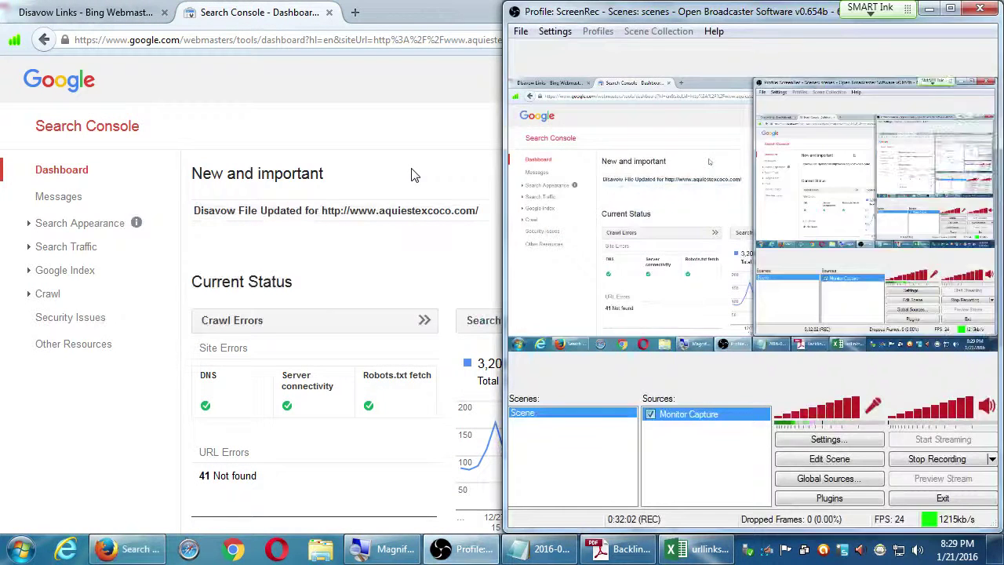
key("alt+Tab")
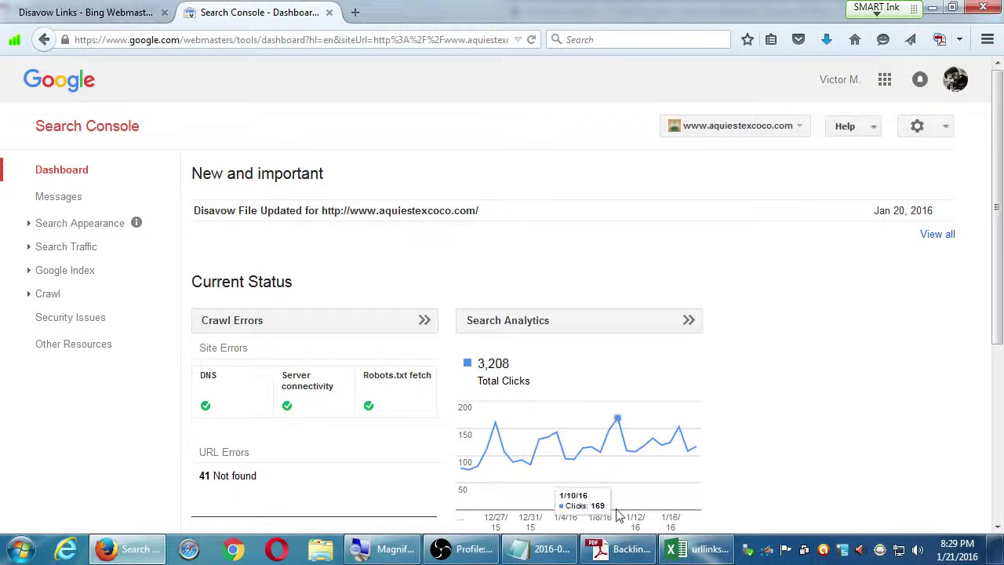
left_click(616, 551)
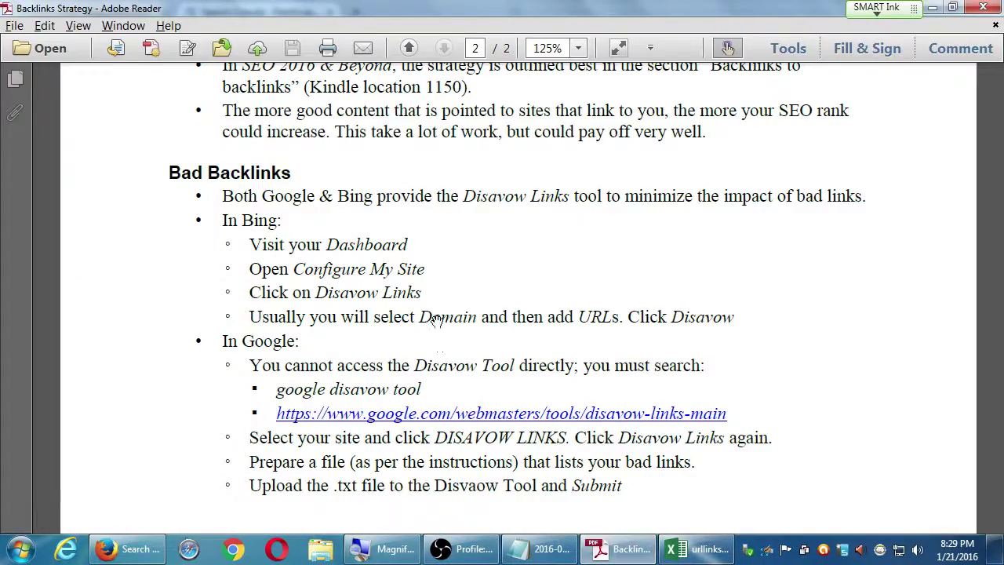
scroll(437, 322, "down", 2)
scroll(437, 321, "up", 5)
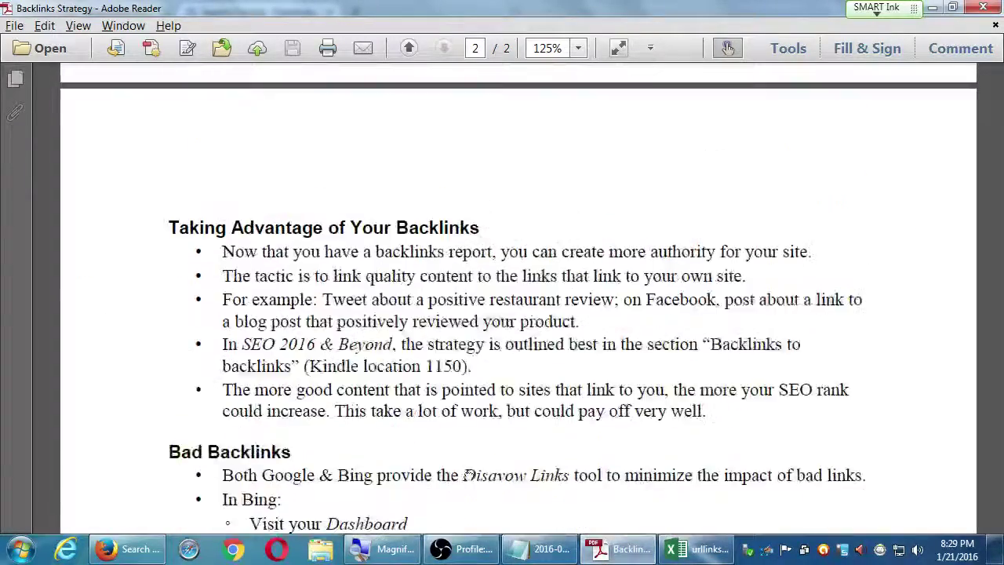
scroll(468, 476, "up", 10)
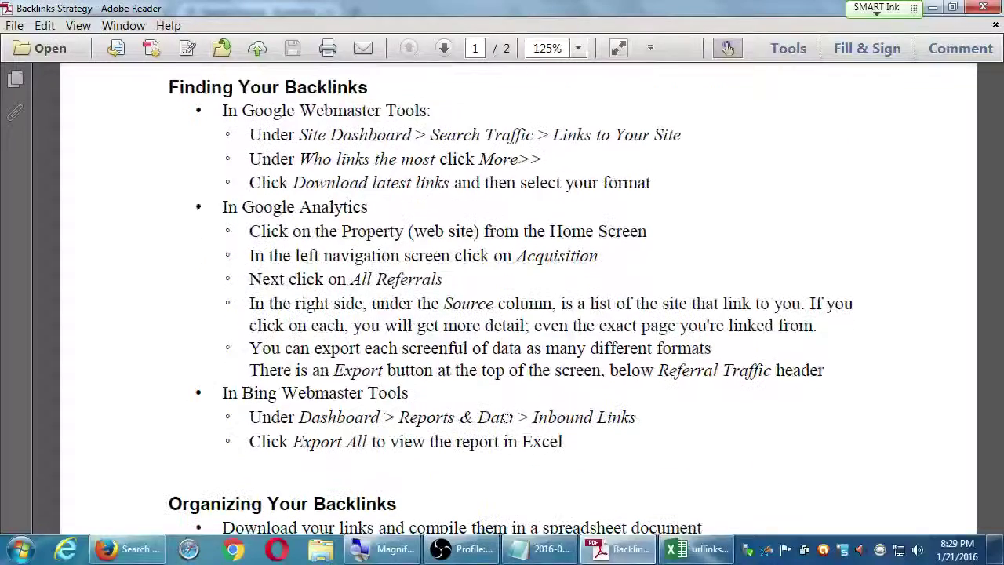
scroll(478, 447, "down", 1)
scroll(447, 353, "up", 3)
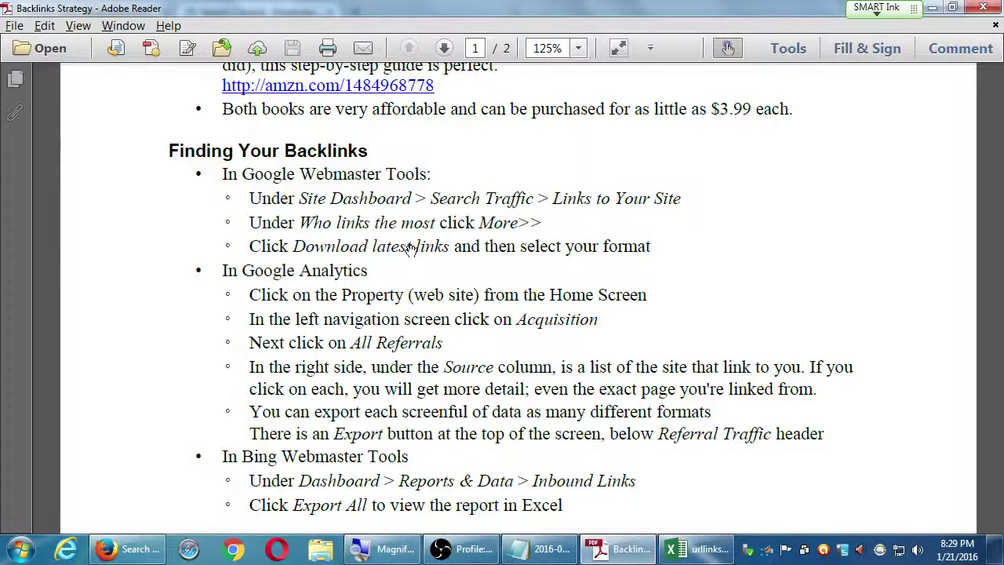
Step: Return to Search Console in Firefox and open the Links to Your Site report under Search Traffic
key("alt+Tab")
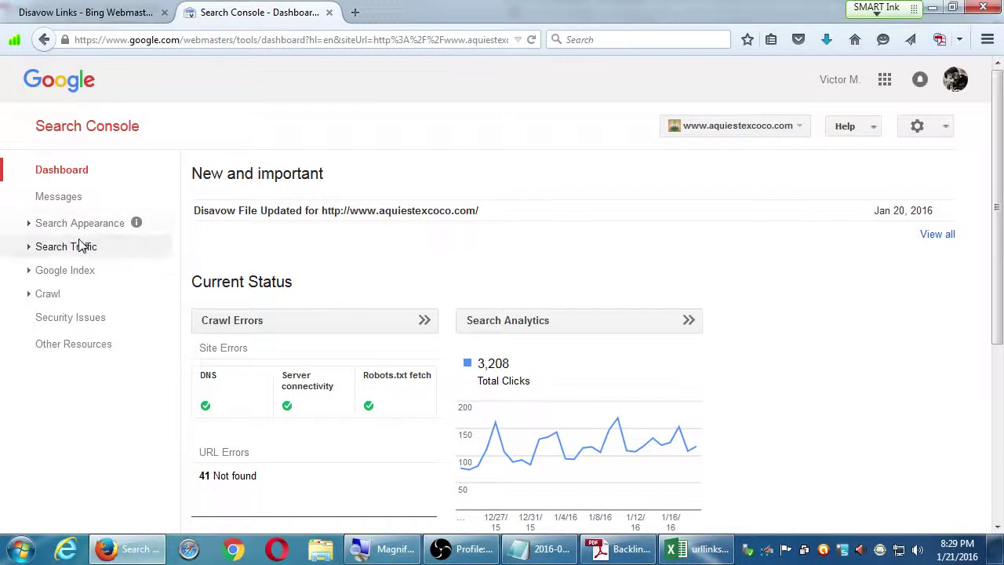
left_click(32, 249)
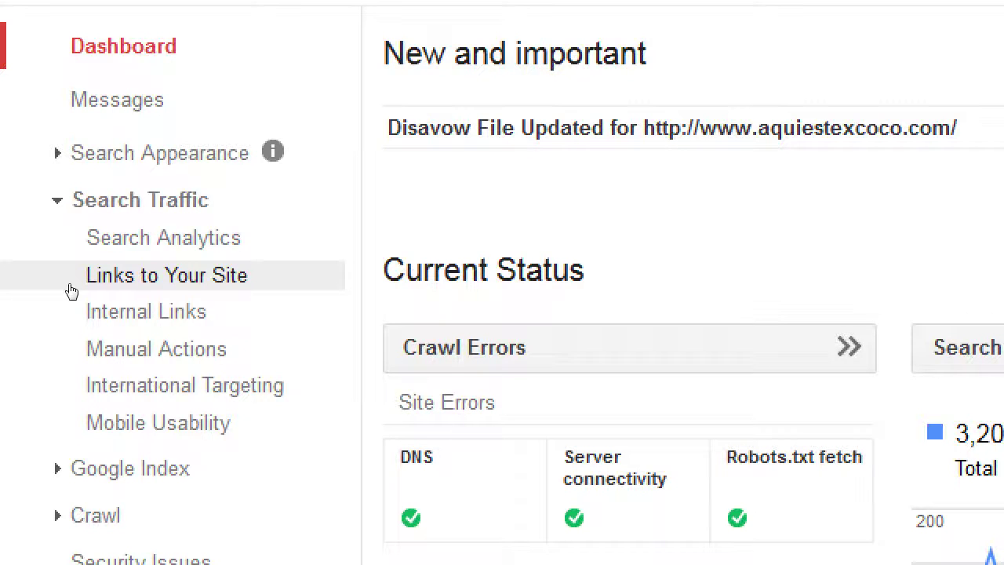
left_click(71, 290)
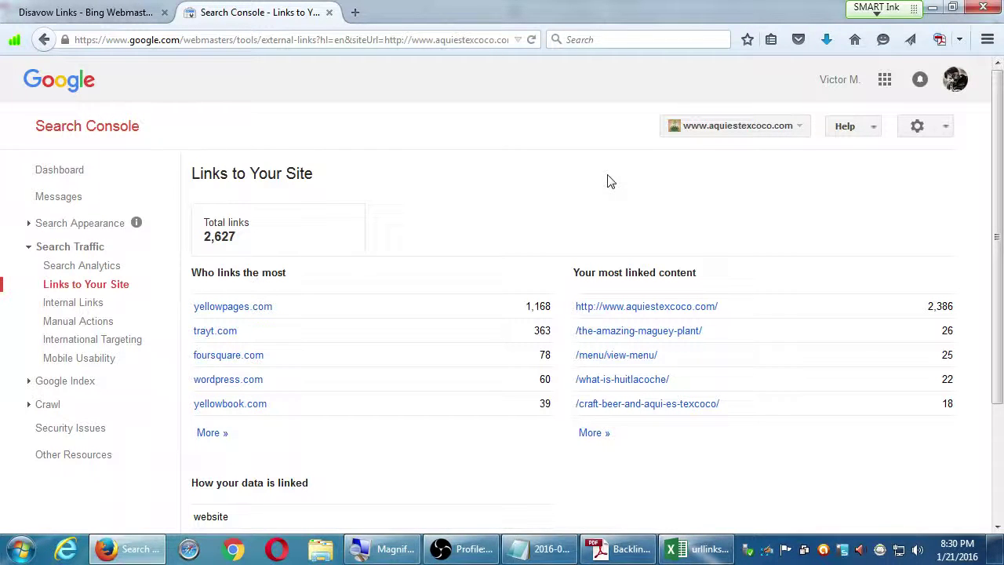
Step: Review the Links to Your Site report, look at the full list of most linked content and return to the report
scroll(610, 182, "down", 3)
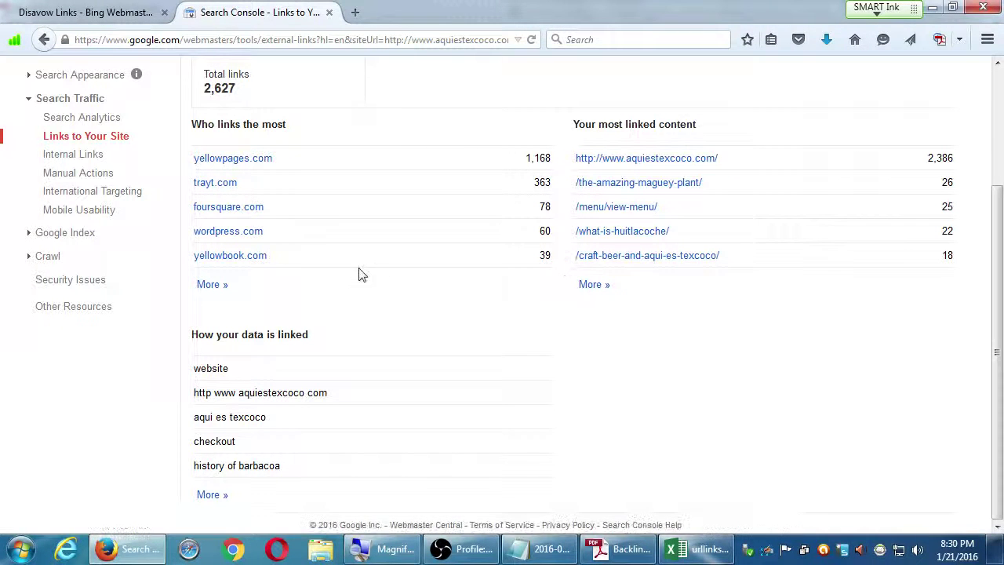
left_click(586, 289)
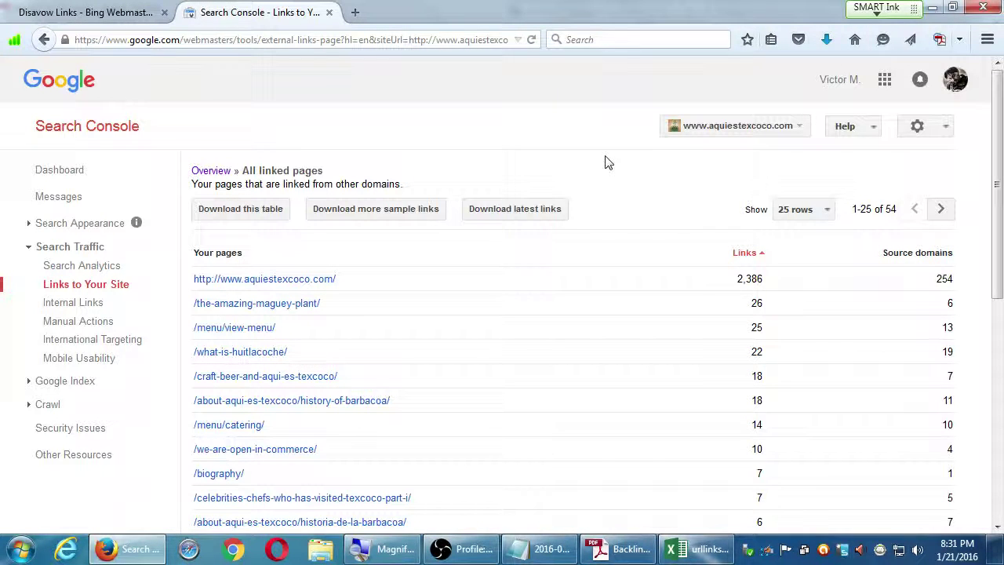
key("alt+Left")
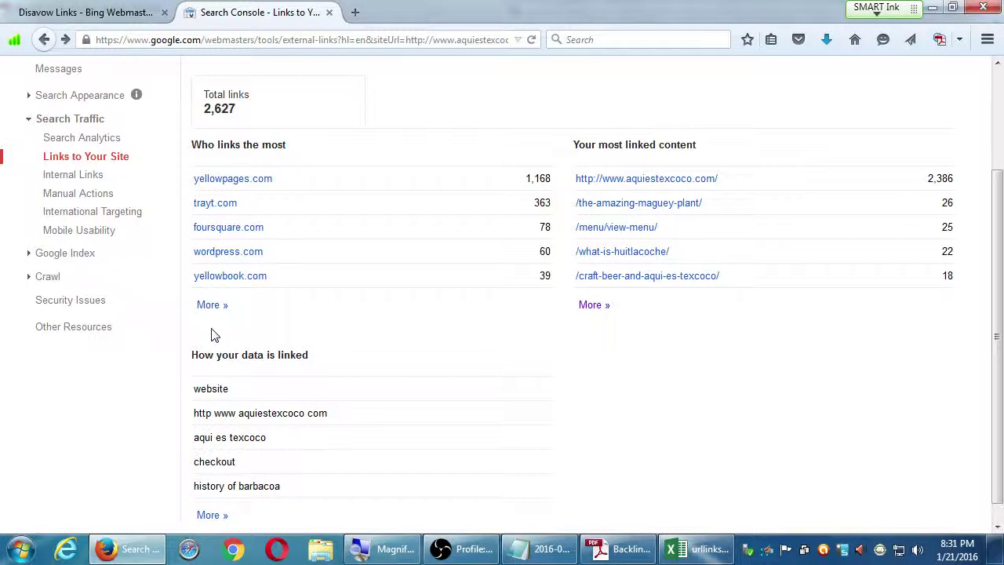
Step: Open the full list of domains under Who links the most and read through the linking domains
left_click(220, 309)
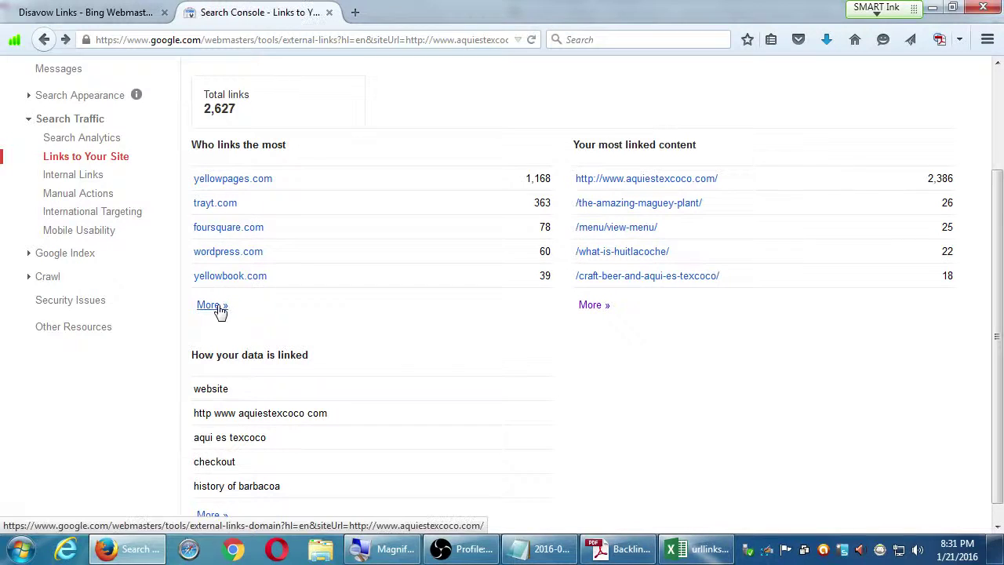
left_click_drag(263, 146, 240, 147)
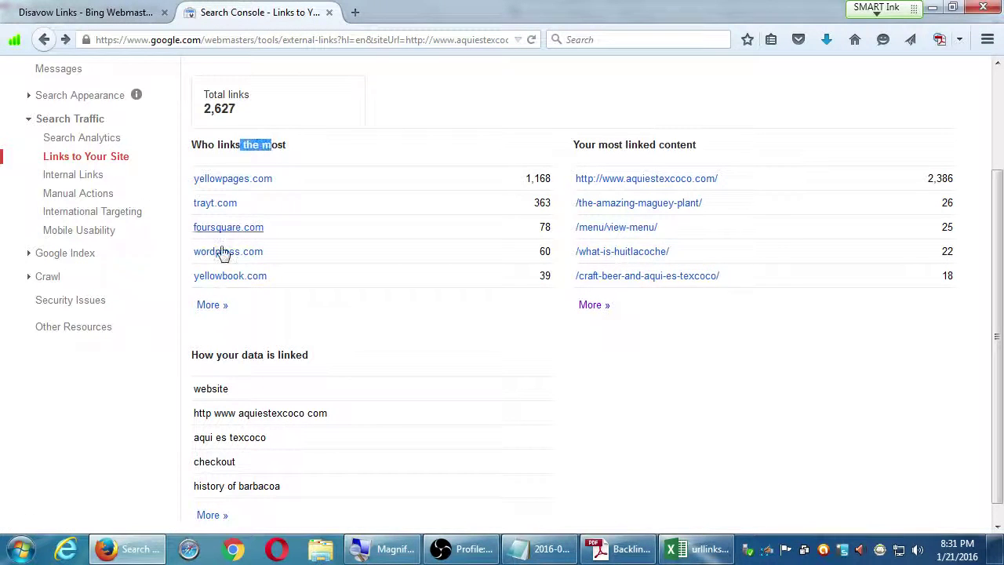
left_click(211, 304)
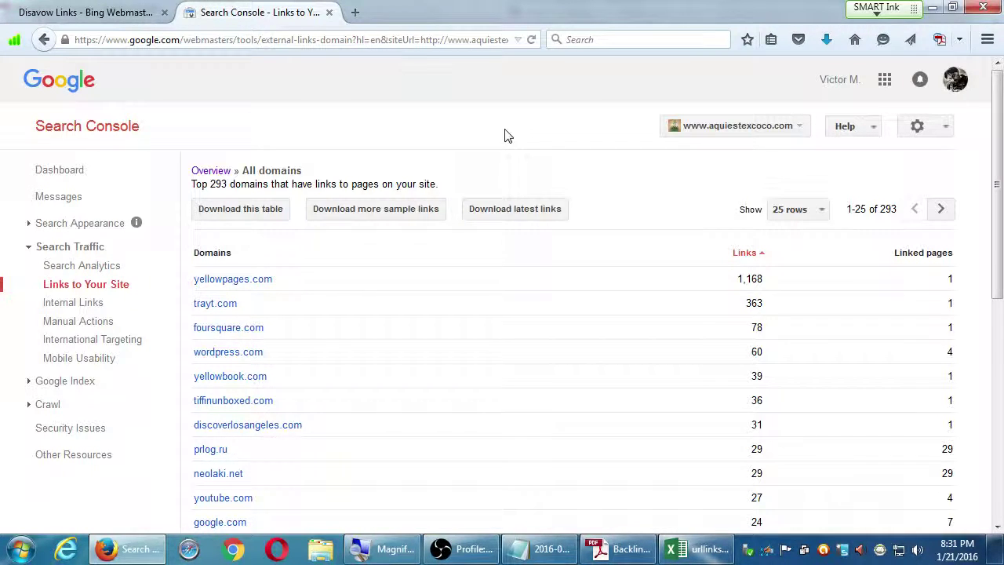
scroll(405, 264, "down", 5)
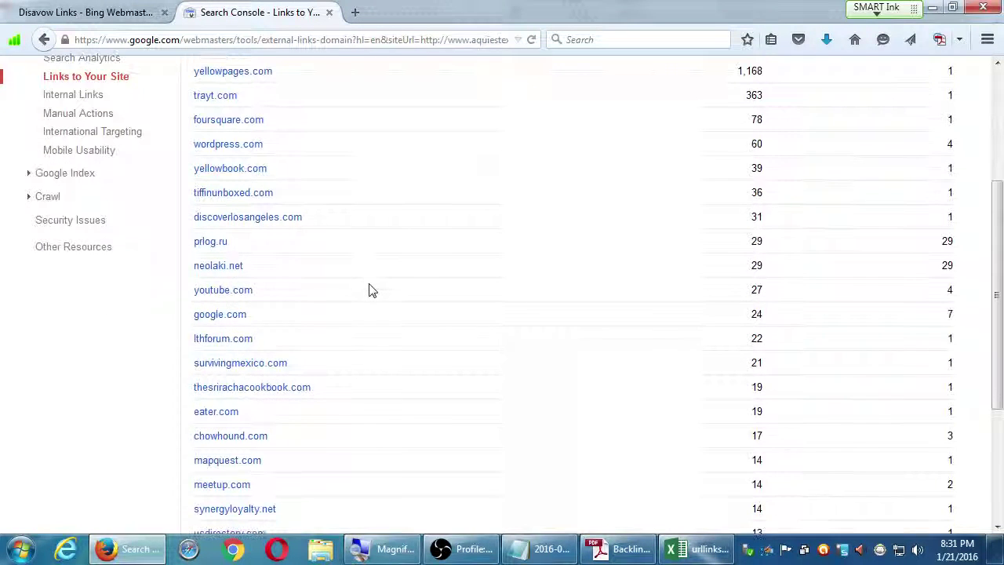
scroll(372, 291, "down", 3)
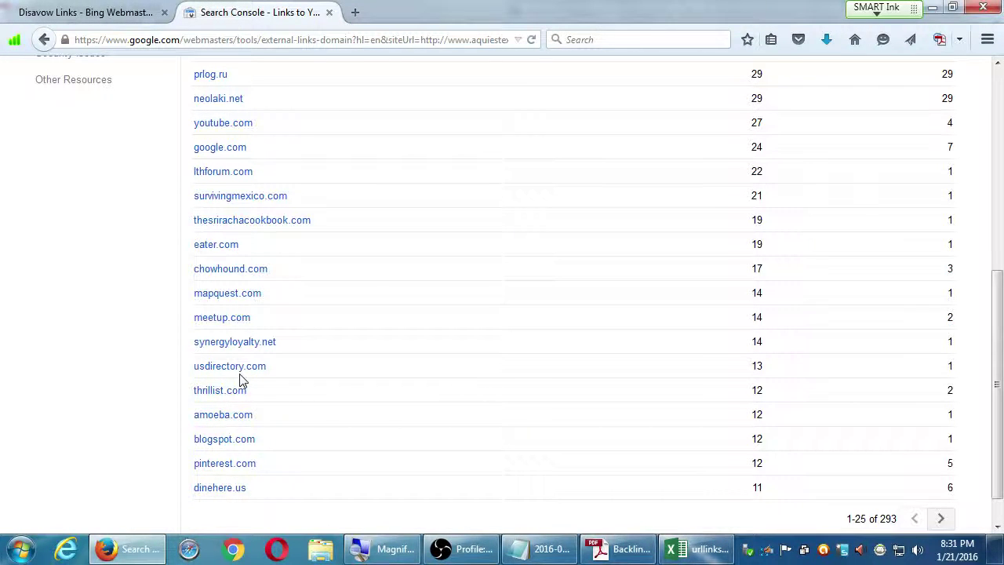
scroll(242, 380, "up", 8)
scroll(242, 380, "down", 1)
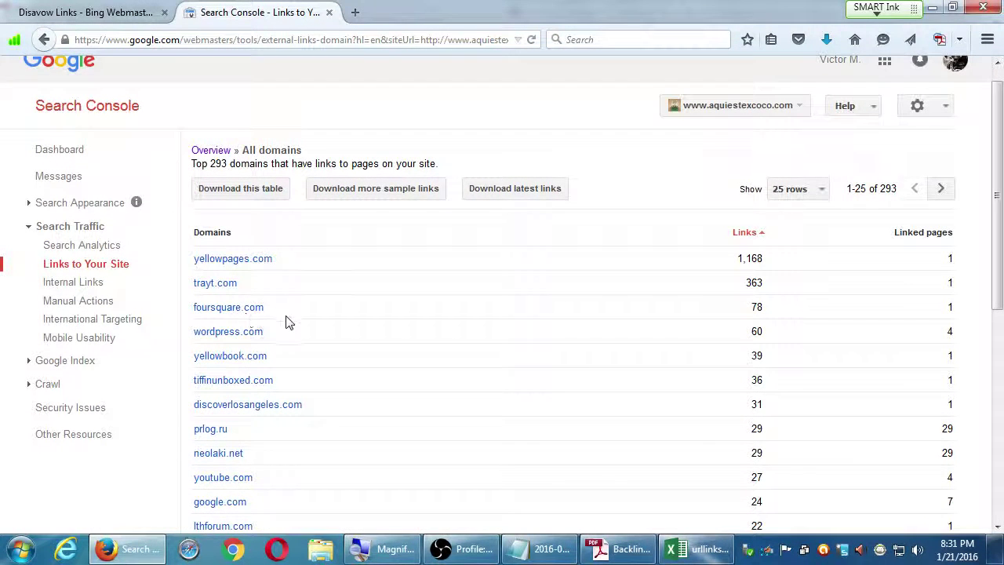
Step: Examine the link details for tiffinunboxed.com, then return to the All domains list and look through it again
left_click(242, 381)
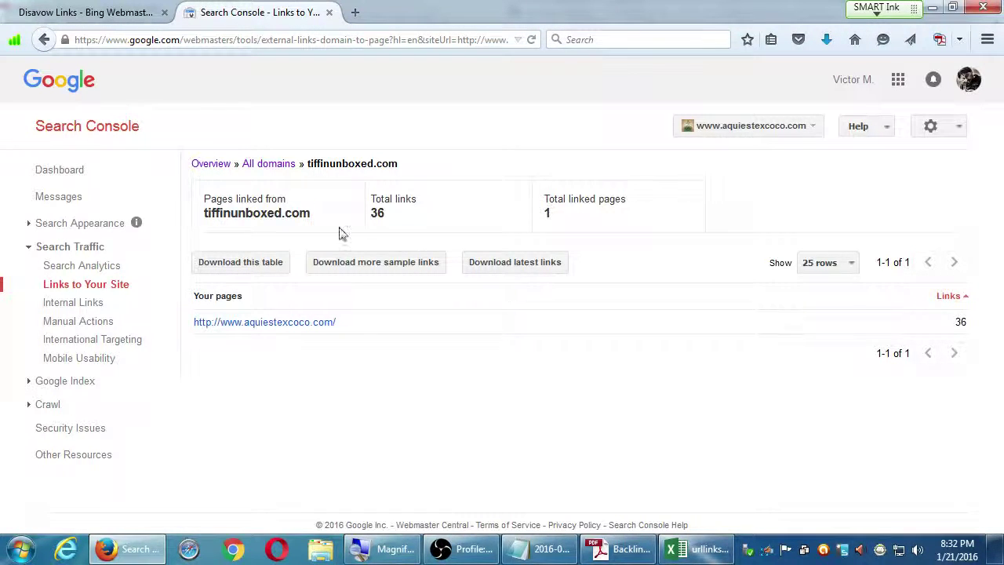
left_click(267, 166)
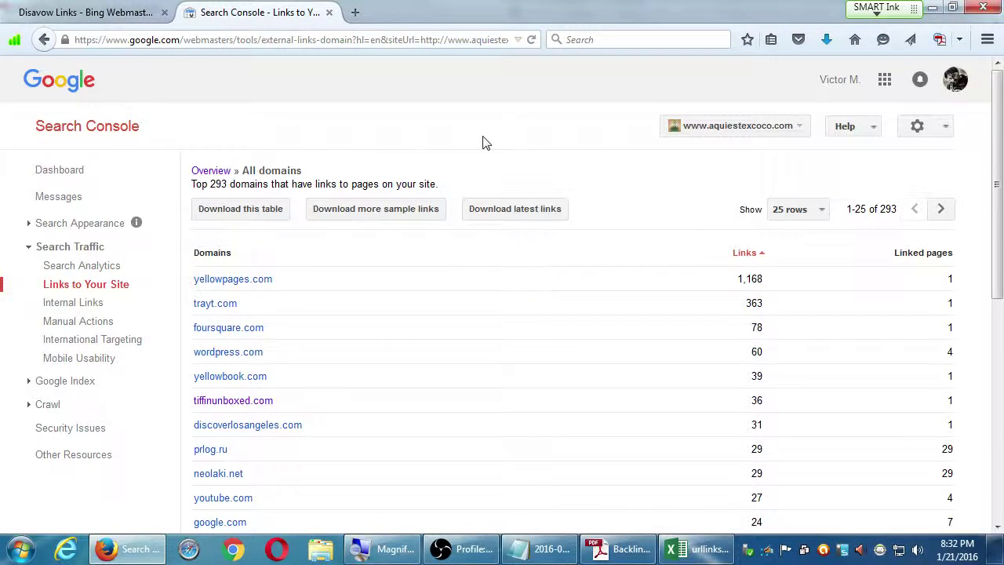
scroll(482, 142, "down", 5)
scroll(482, 142, "up", 5)
Step: Load google.com/analytics in a new browser tab and sign in to Google Analytics
key("ctrl+t")
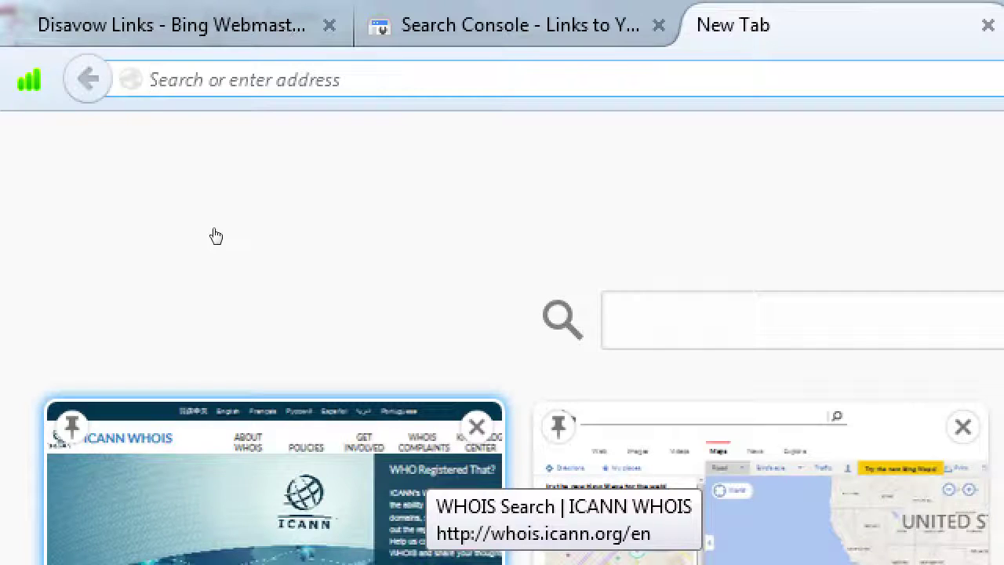
type("go")
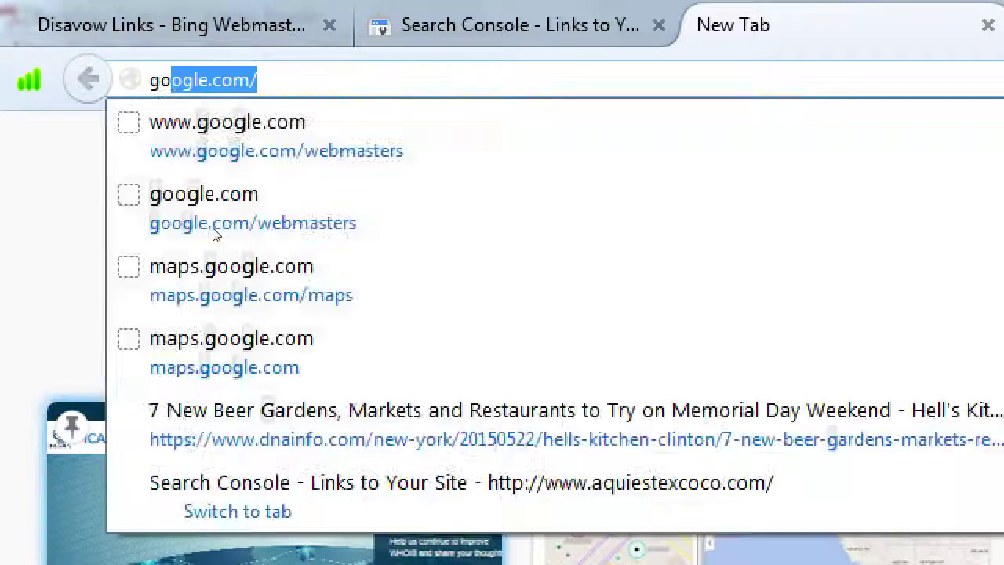
type("ogle.com/an")
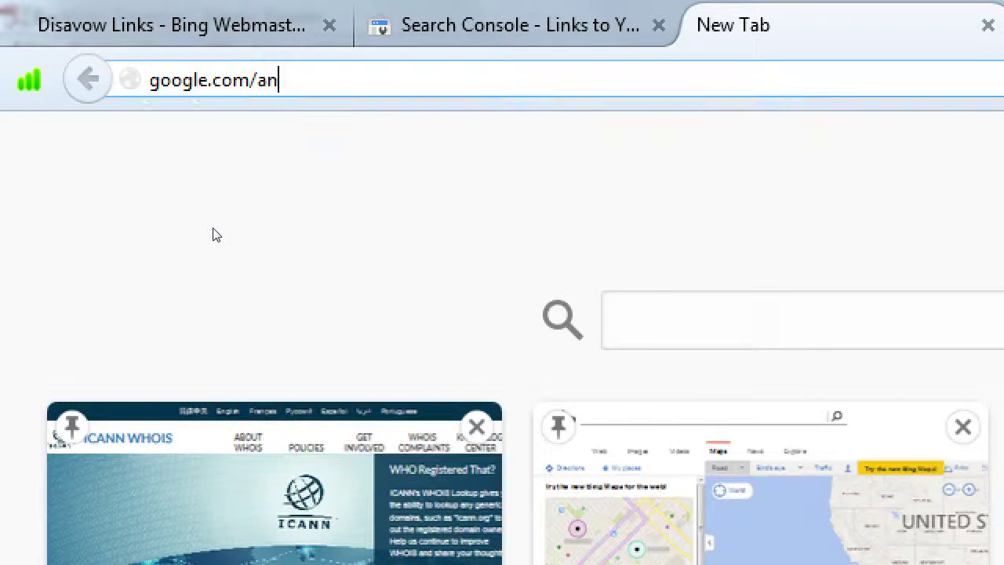
type("alytcis")
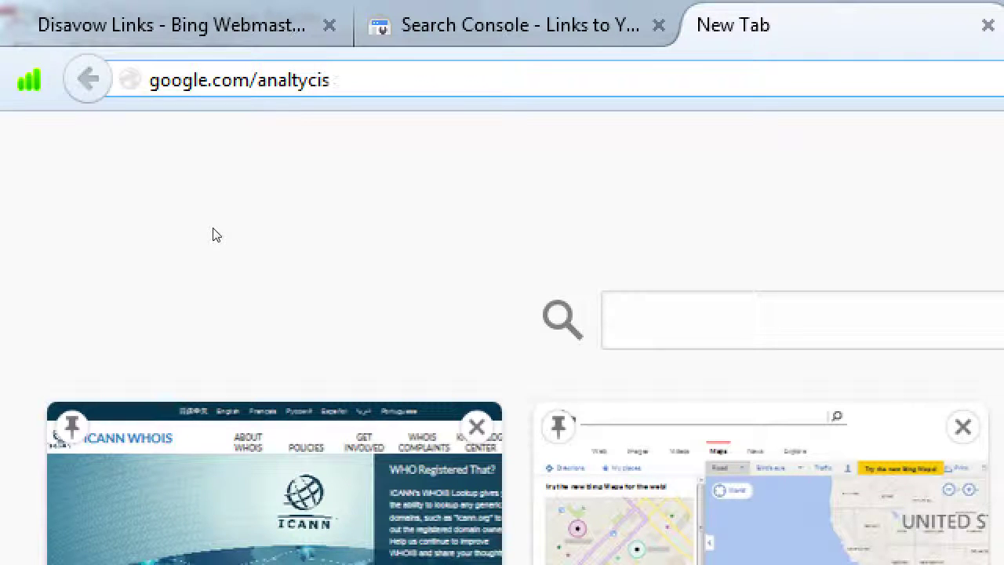
key("BackSpace")
key("BackSpace")
key("BackSpace")
key("BackSpace")
key("BackSpace")
type("ytics")
key("Return")
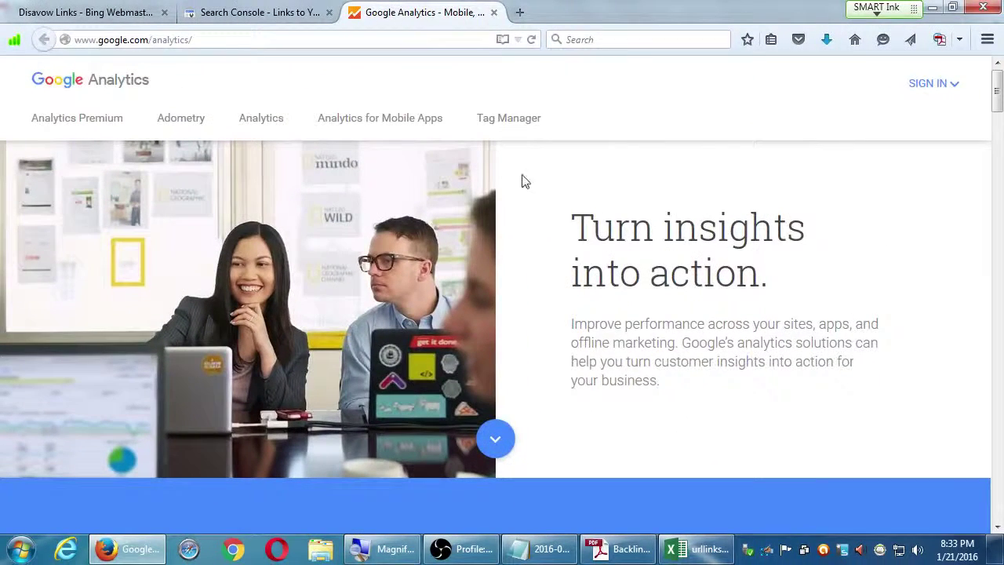
left_click(932, 91)
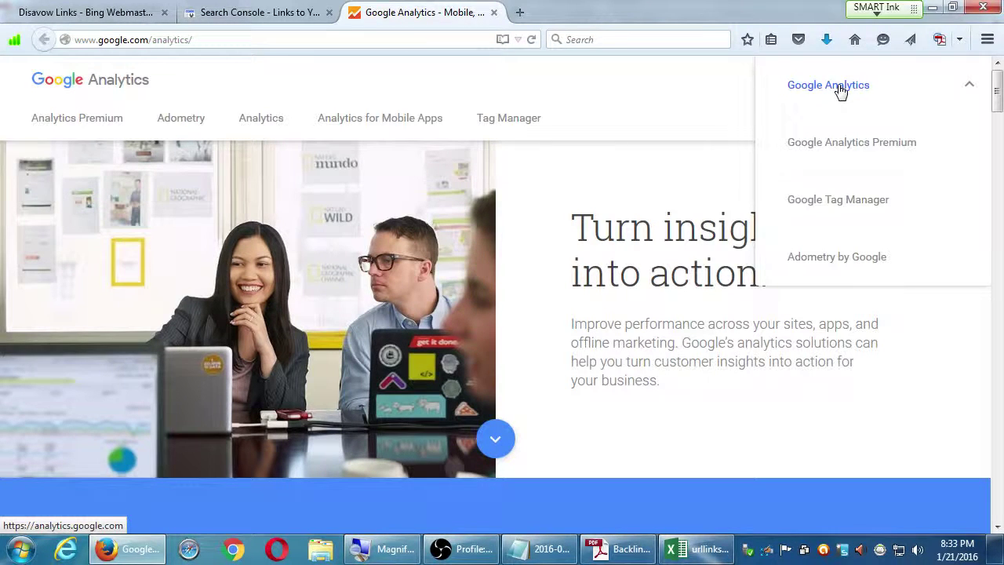
left_click(792, 92)
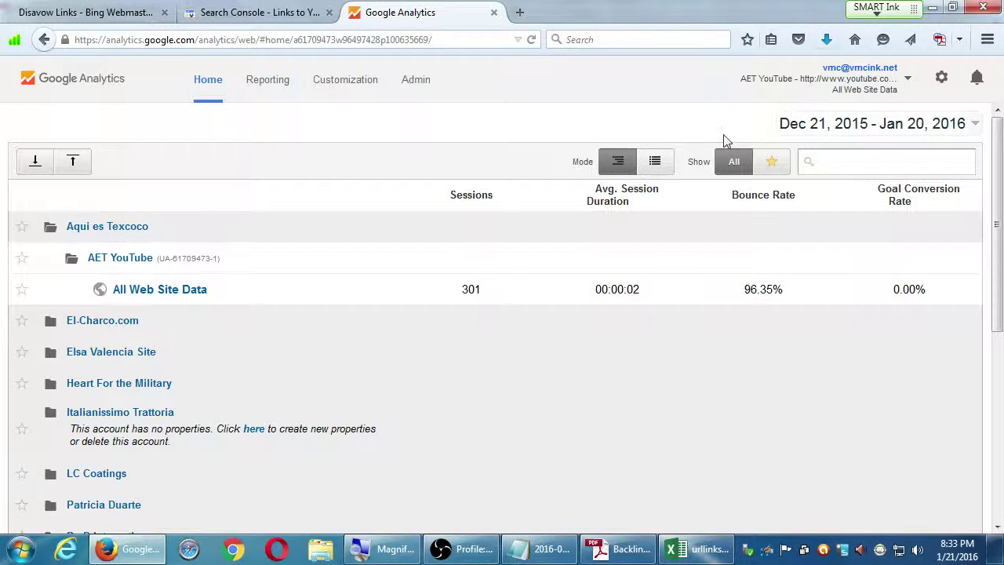
Step: Expand the PmD Interactive account and open the Aqui es Texcoco view under Aqui es Texcoco - Main
left_click(188, 227)
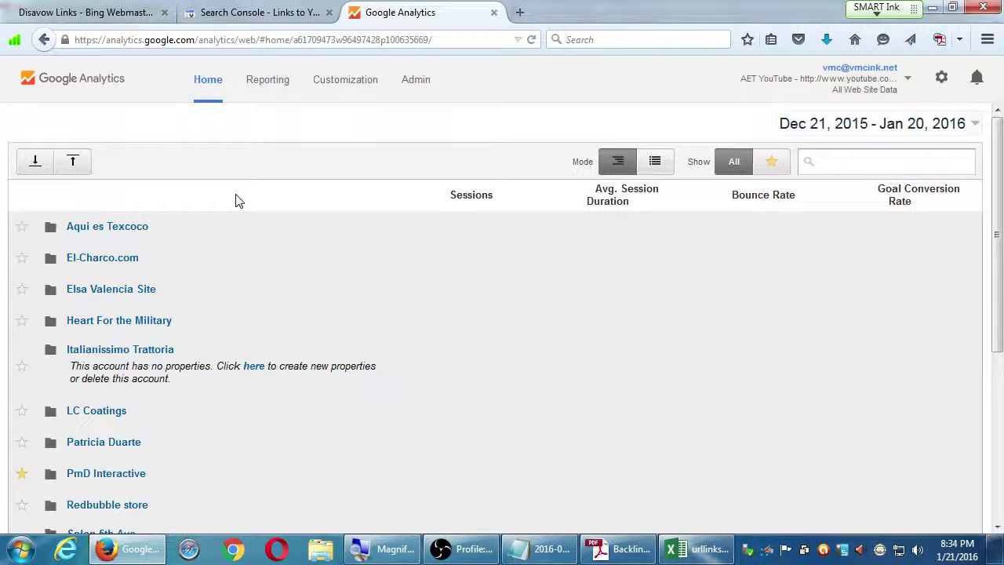
scroll(196, 236, "down", 4)
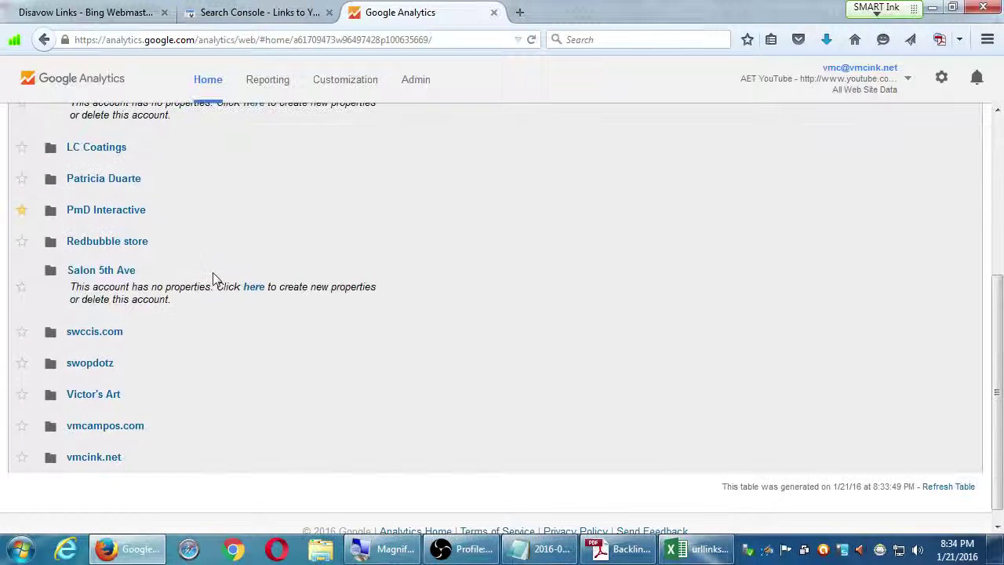
scroll(192, 263, "up", 1)
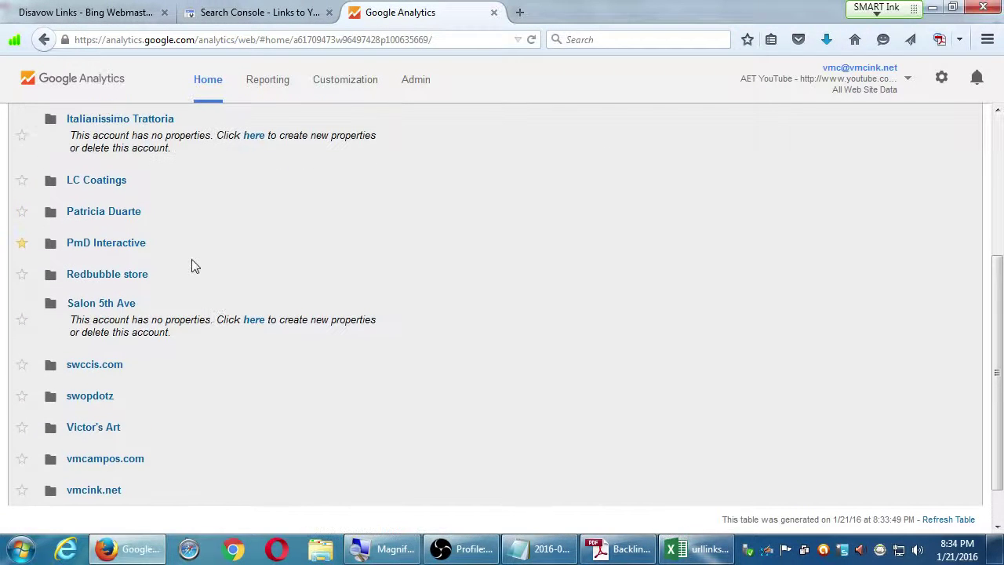
left_click(125, 245)
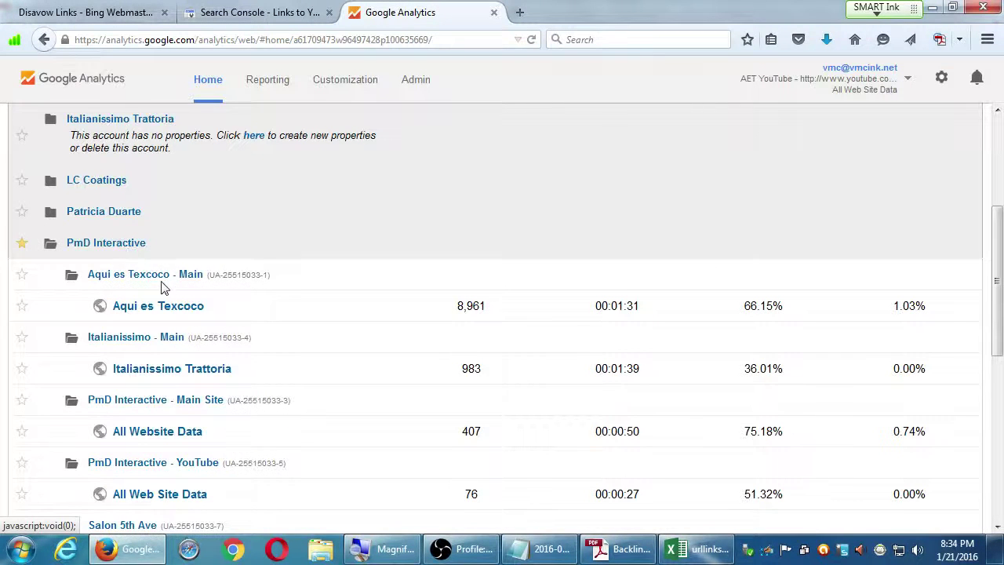
left_click(172, 308)
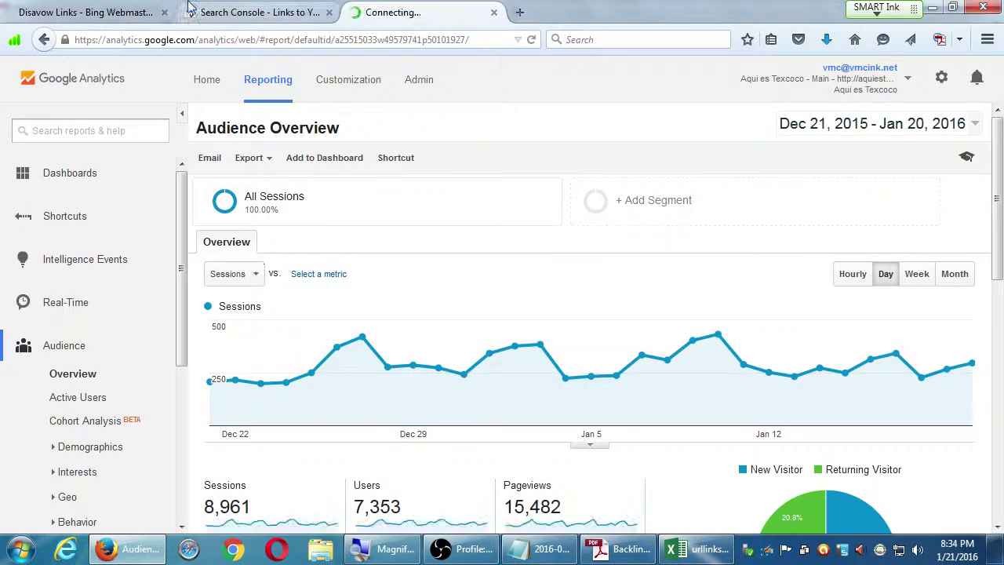
Step: Revisit the PmD Interactive properties in the account list, then reopen the Aqui es Texcoco view and review its Audience Overview
scroll(157, 353, "down", 3)
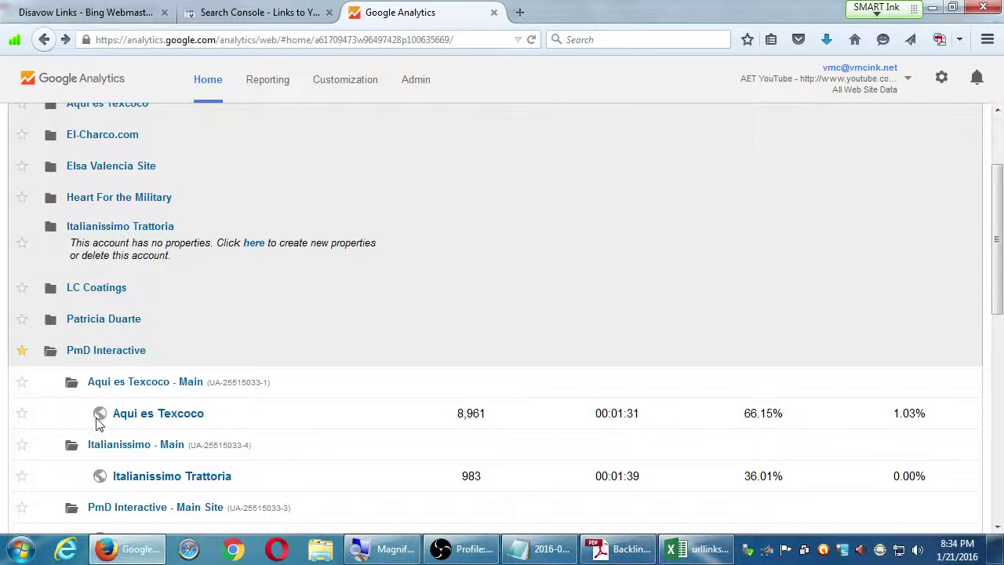
scroll(139, 449, "down", 1)
scroll(169, 475, "down", 2)
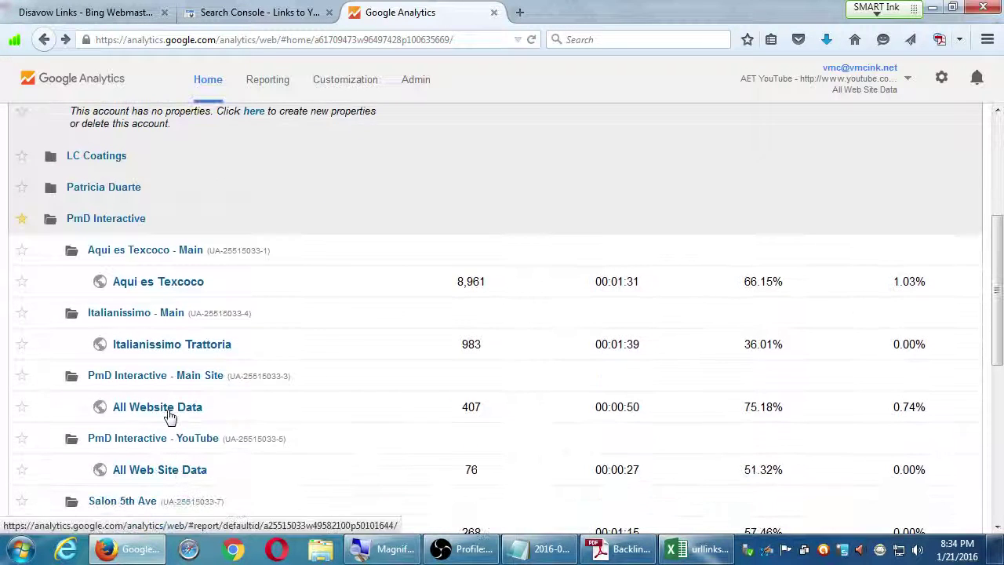
left_click(158, 284)
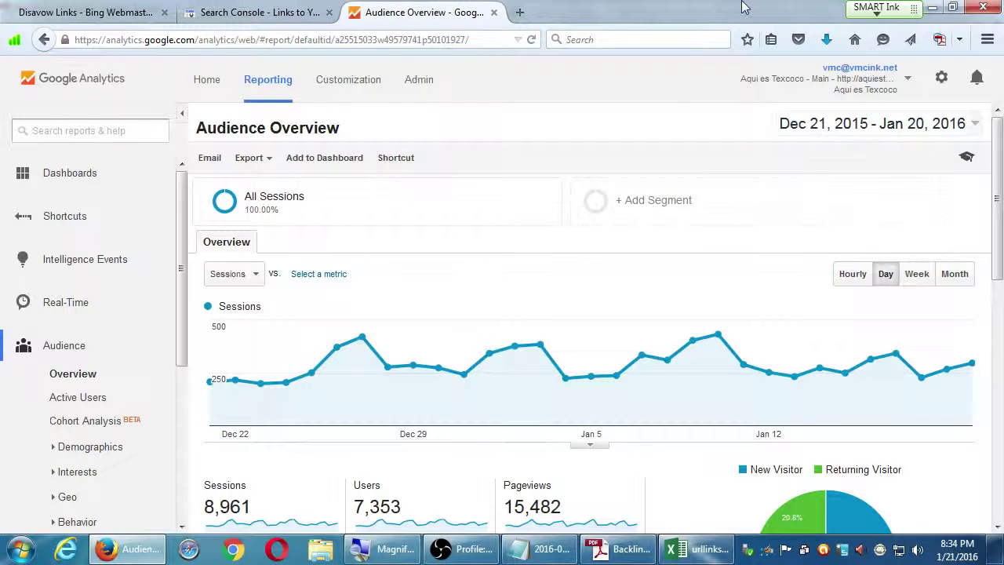
scroll(702, 153, "down", 1)
scroll(701, 149, "down", 4)
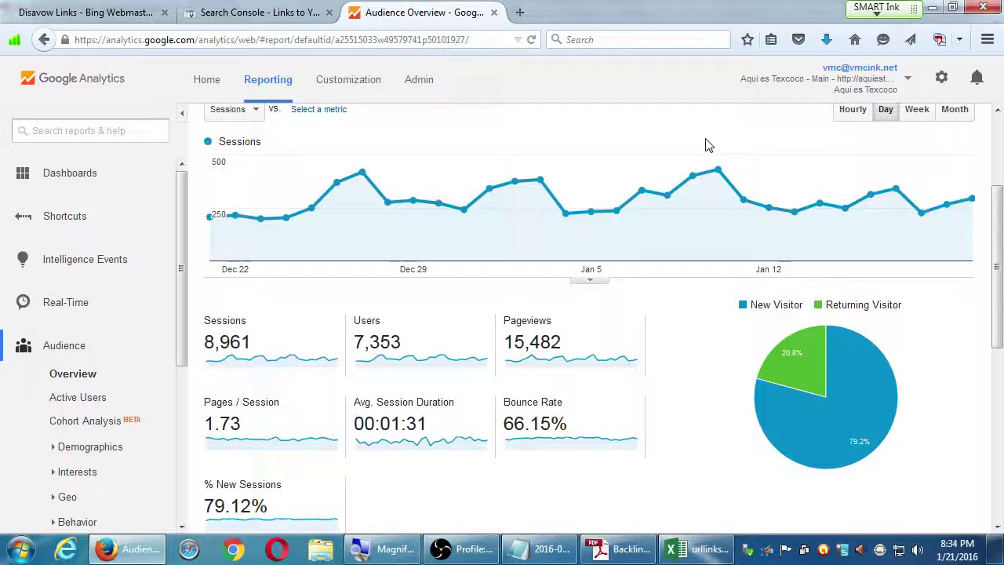
Step: Open the Real-Time Overview report and review active users, referrals, social traffic, keywords and locations
left_click(43, 347)
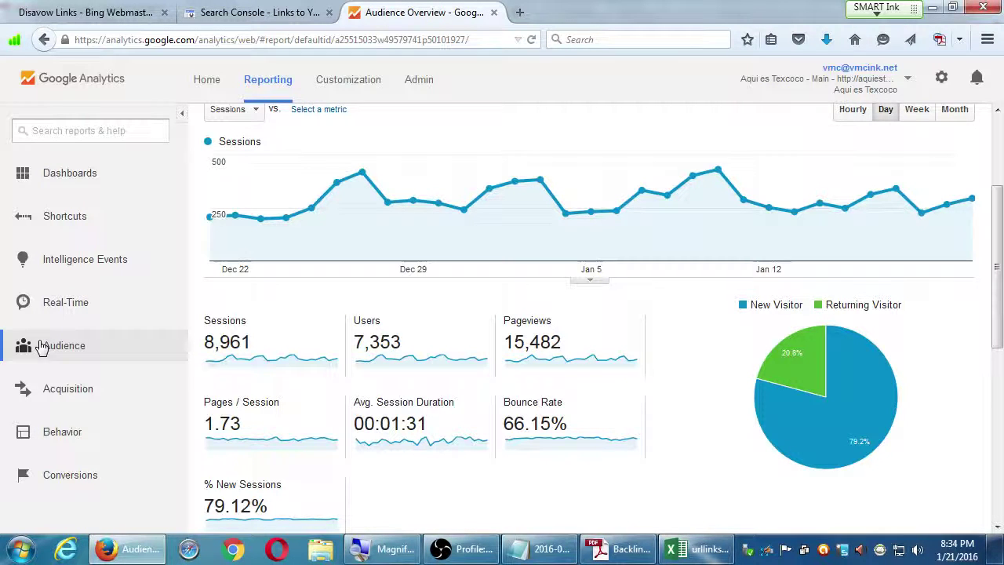
left_click(65, 309)
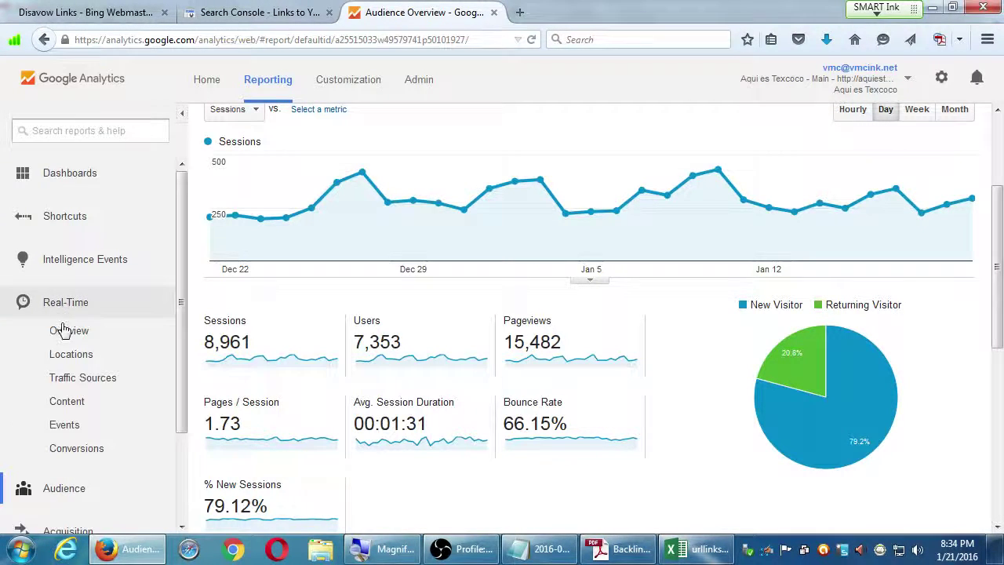
left_click(73, 337)
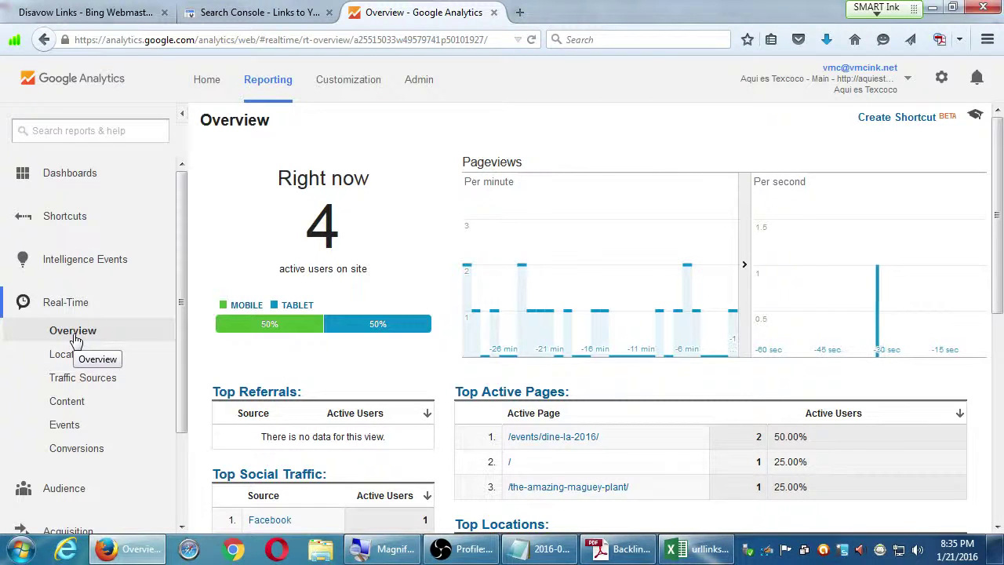
scroll(373, 383, "down", 3)
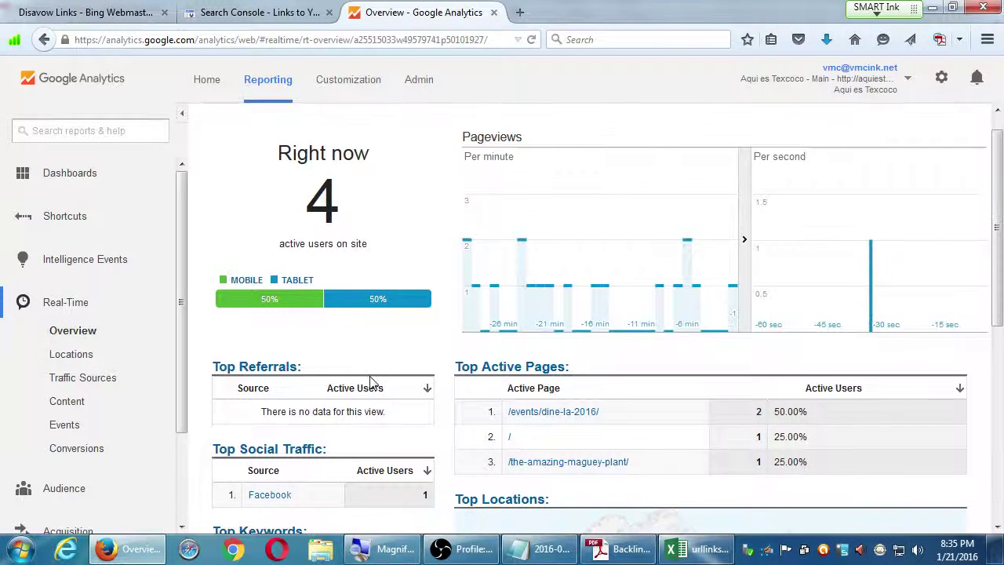
scroll(368, 379, "down", 5)
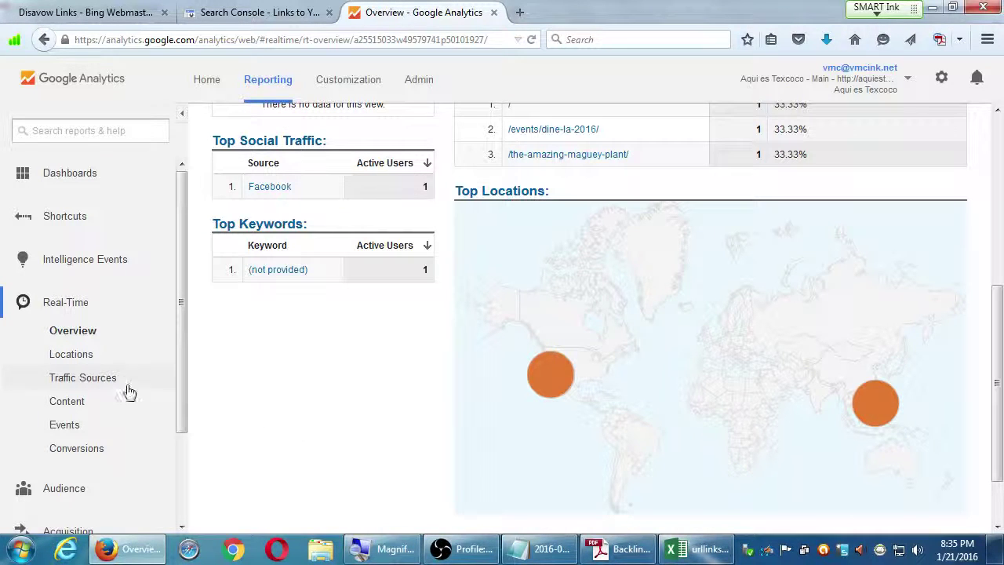
Step: Switch from the Real-Time reports to the Audience Overview report
left_click(79, 307)
left_click(82, 355)
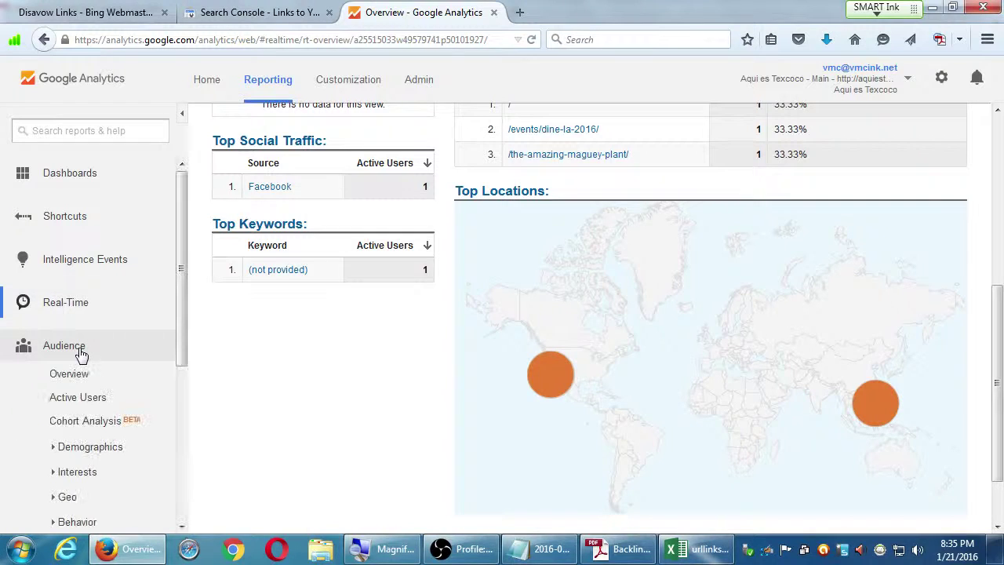
scroll(82, 353, "down", 1)
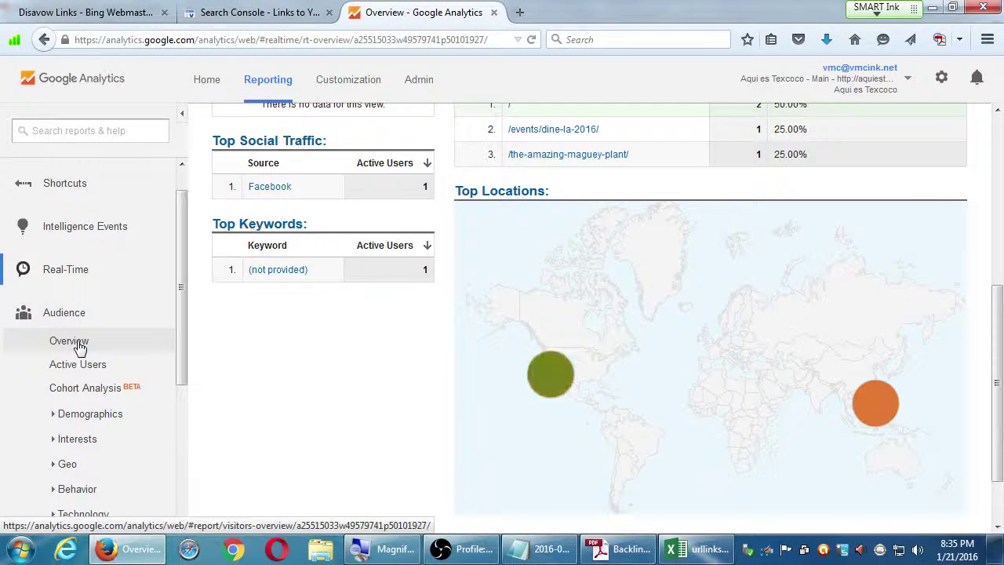
left_click(77, 345)
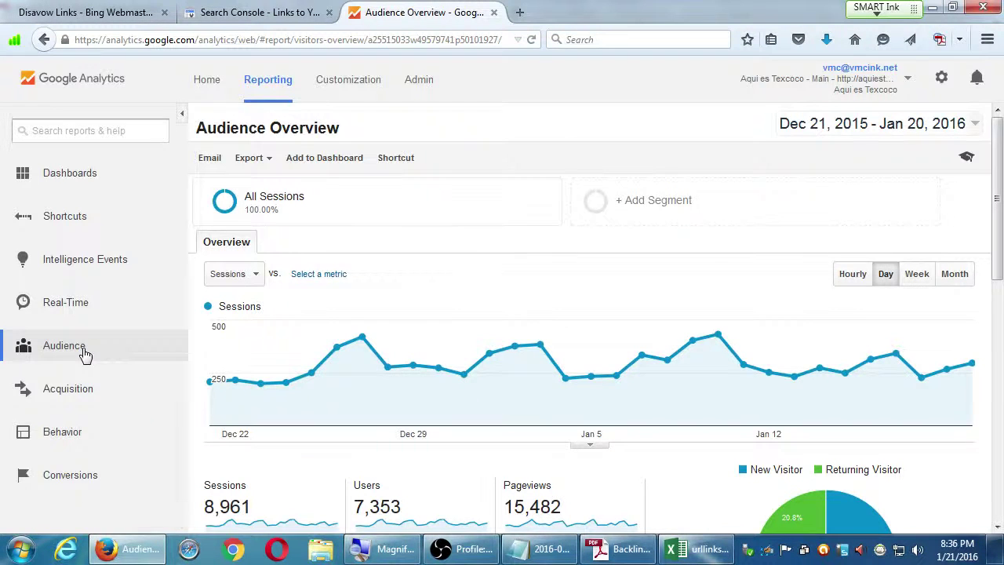
Step: Expand the Audience reports and review the Audience Overview's session graph, visitor metrics and new versus returning visitors
left_click(84, 354)
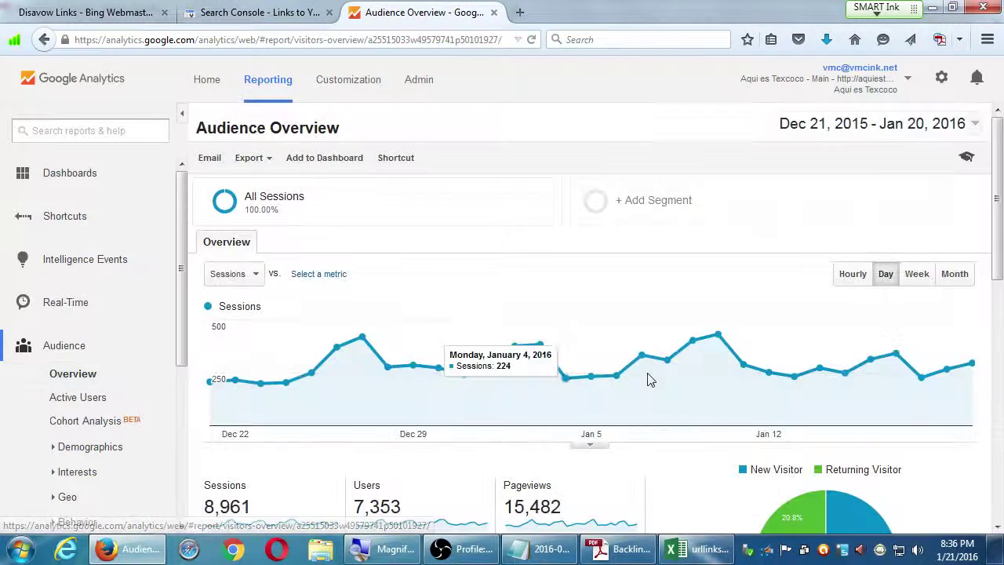
scroll(676, 408, "down", 3)
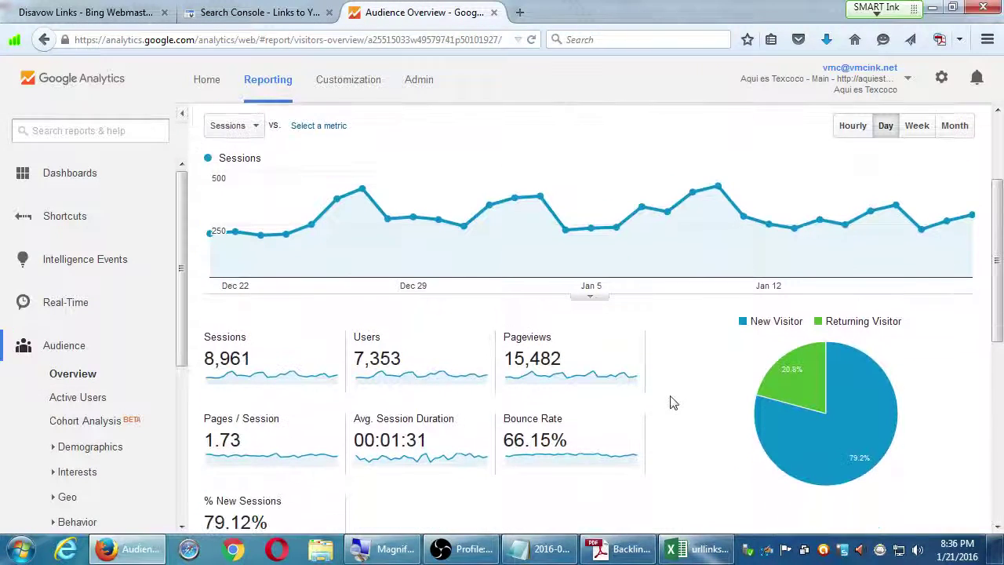
scroll(667, 291, "up", 3)
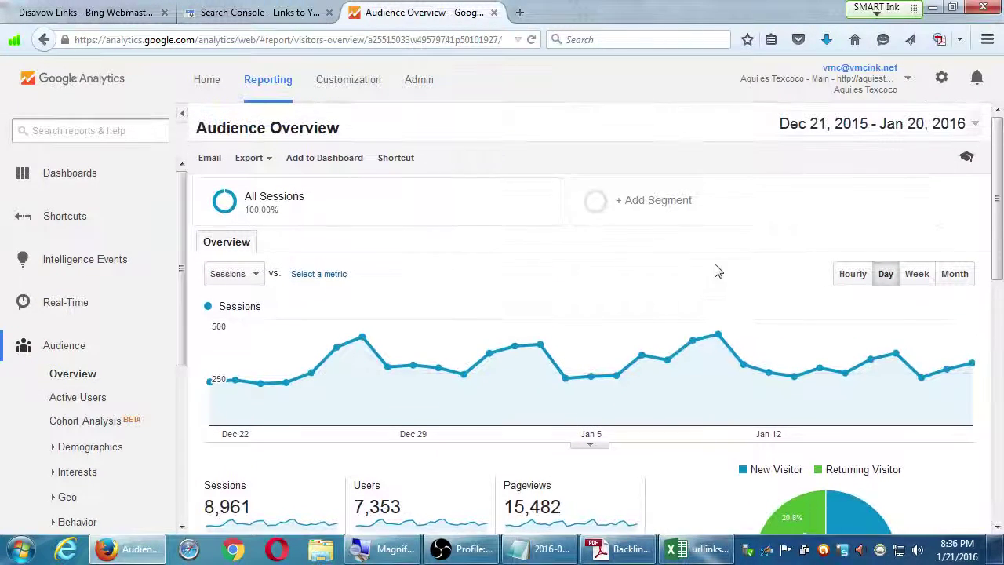
scroll(746, 320, "down", 1)
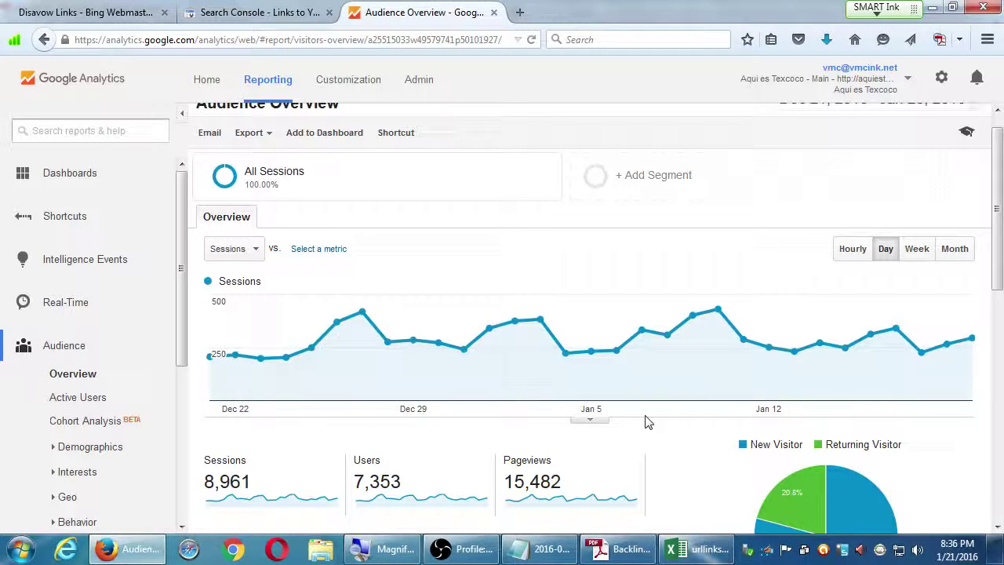
scroll(693, 413, "up", 1)
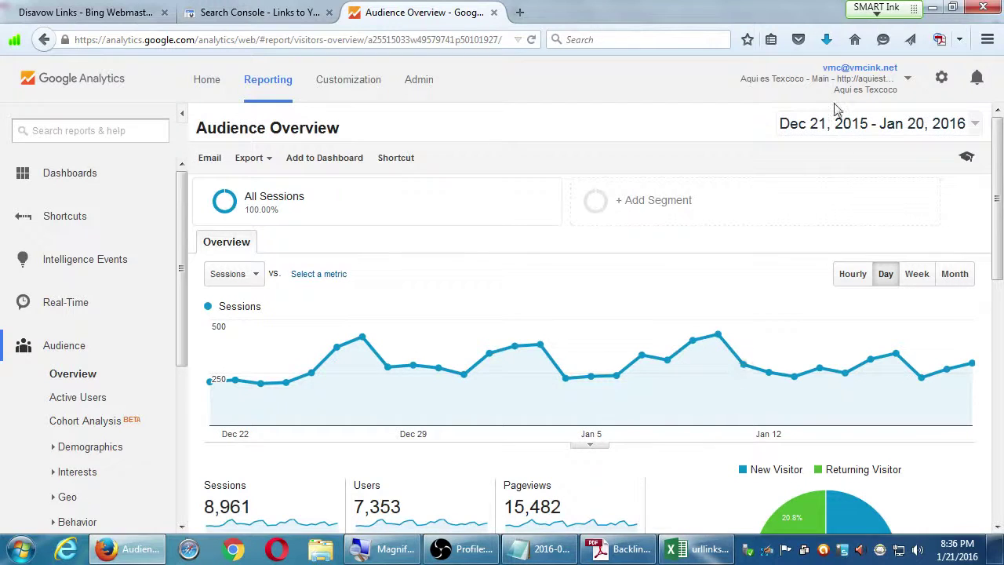
Step: Set the start date of the Audience Overview's date range to Oct 21, 2015 and apply it
left_click(872, 125)
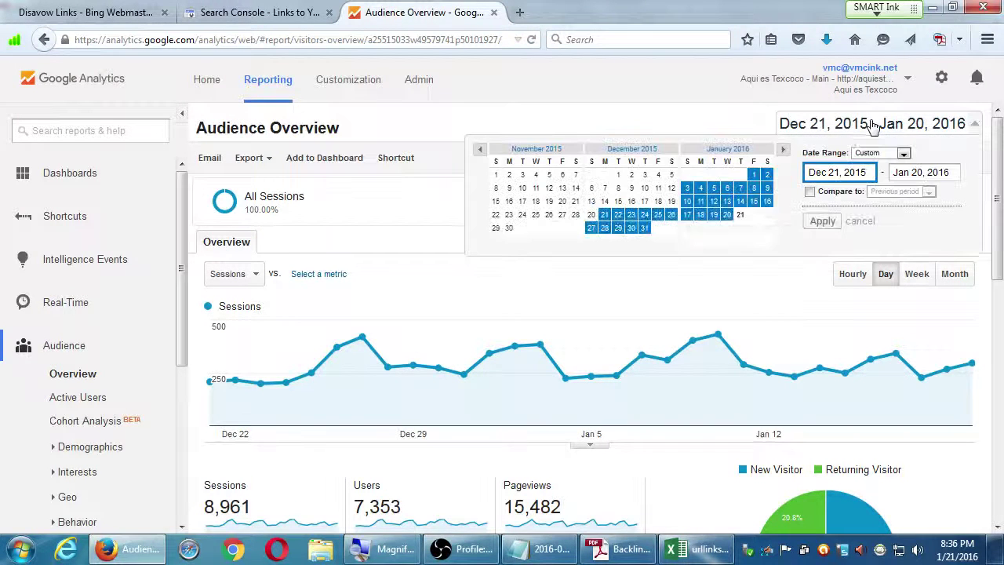
double_click(816, 174)
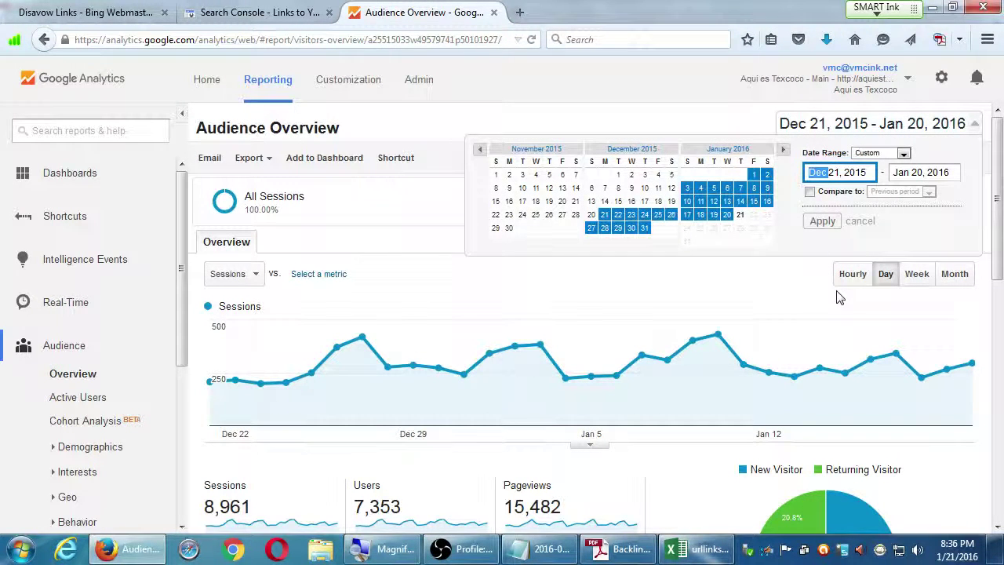
type("oct")
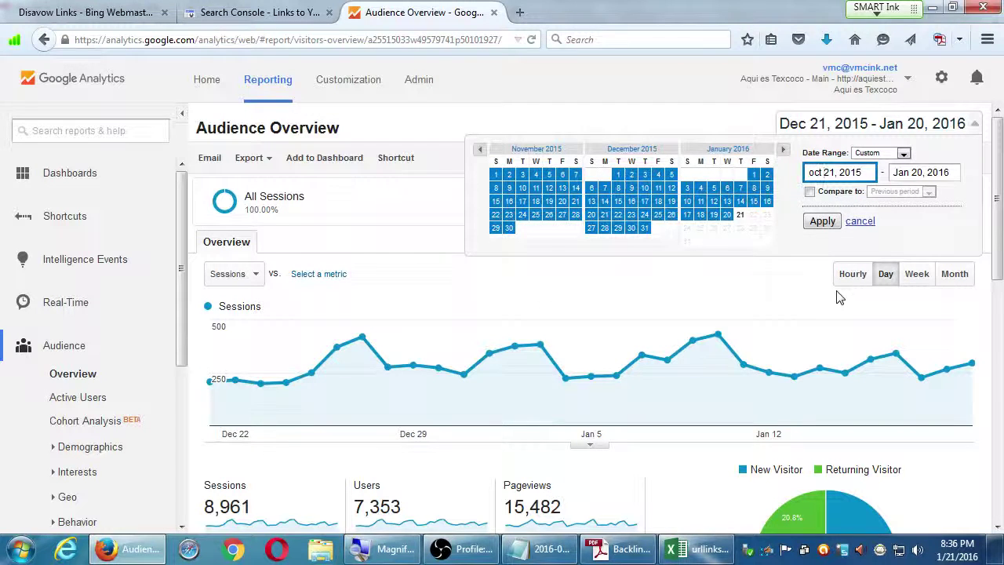
left_click(827, 223)
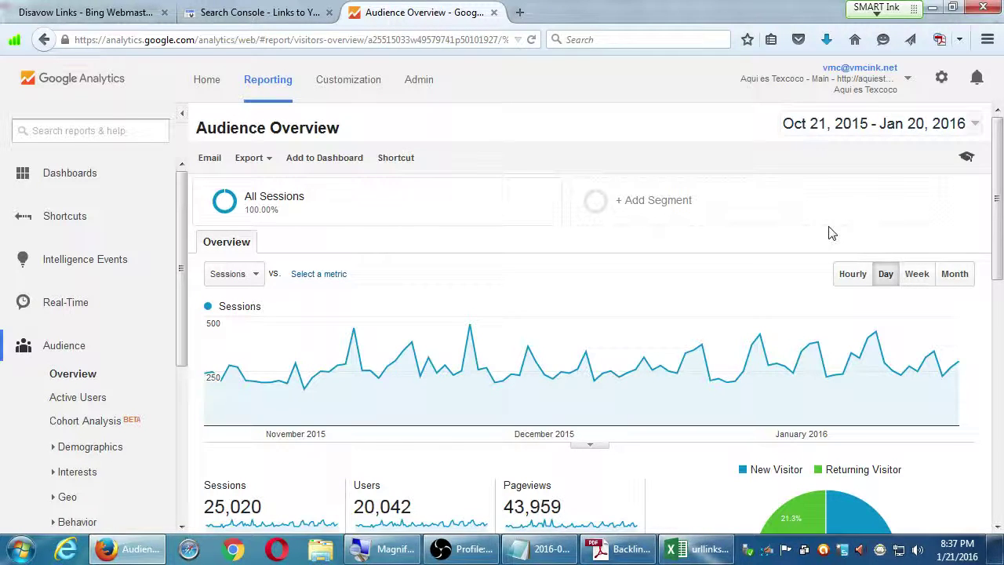
Step: Open the Goals Overview report under Conversions and review the goal completions, conversion rate and completion location
scroll(78, 356, "down", 5)
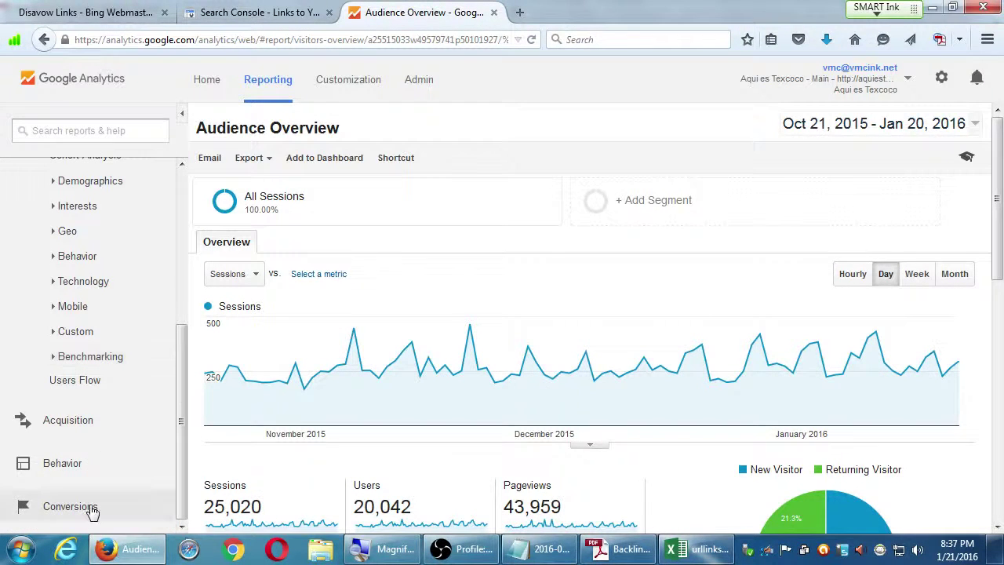
left_click(94, 508)
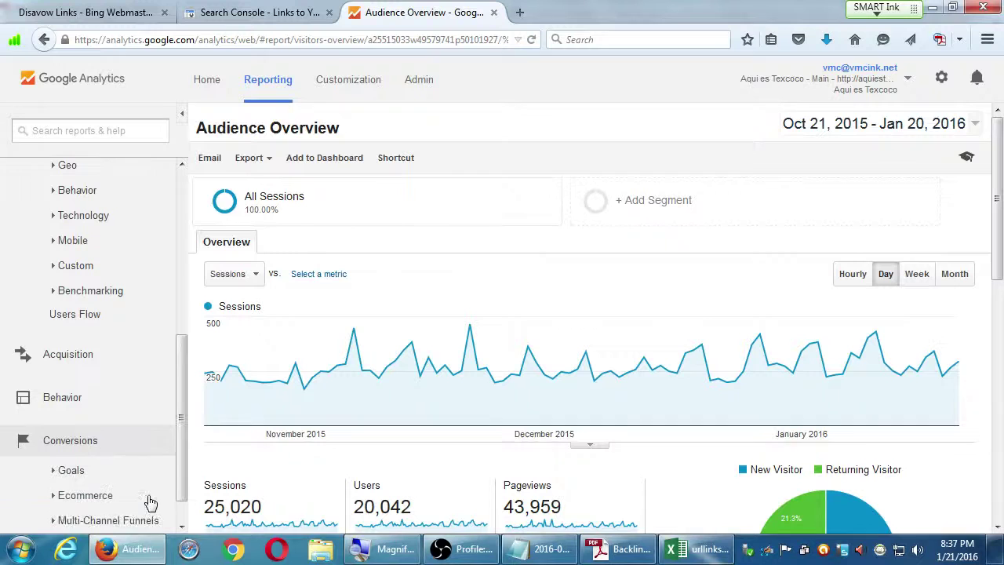
left_click(101, 475)
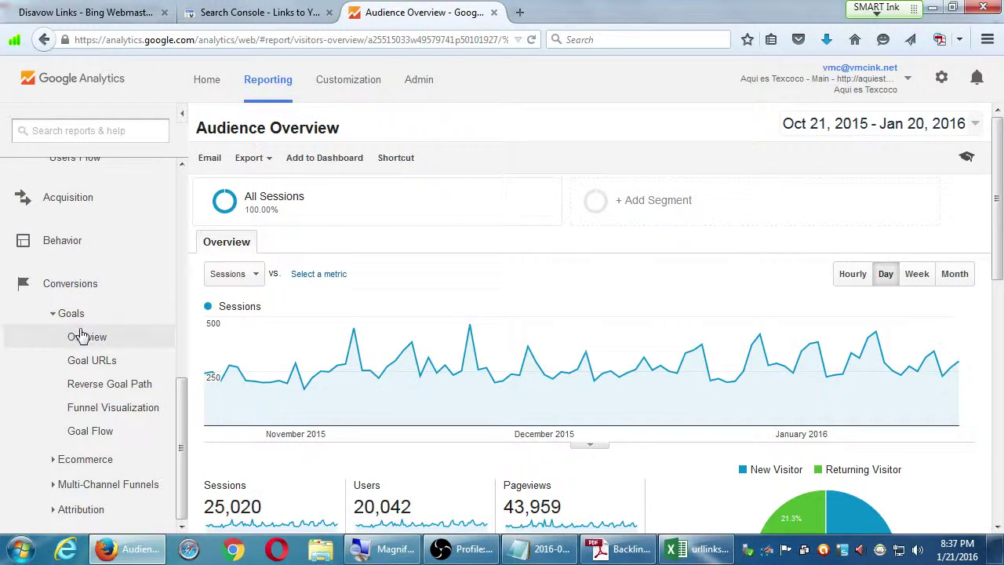
left_click(79, 337)
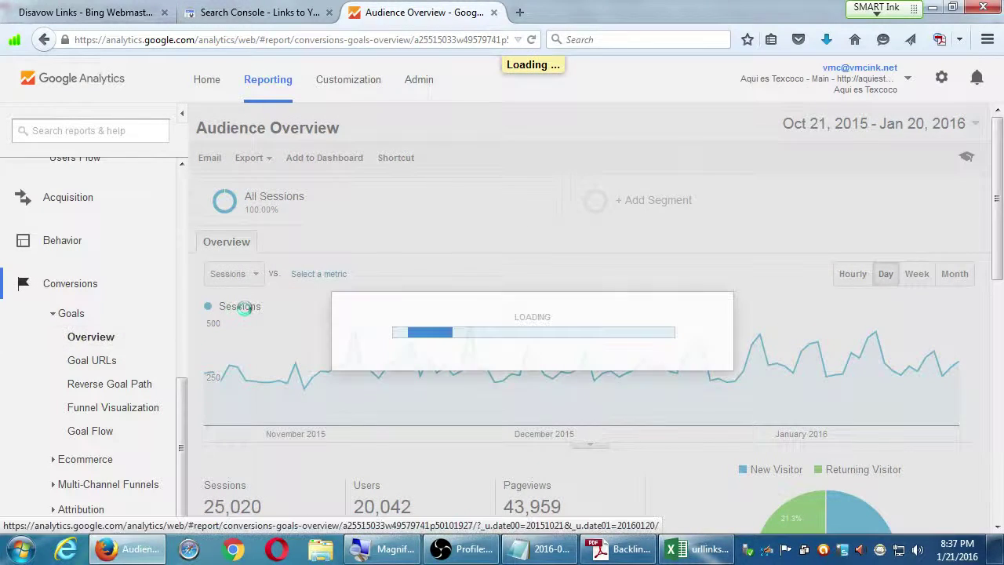
scroll(399, 287, "down", 4)
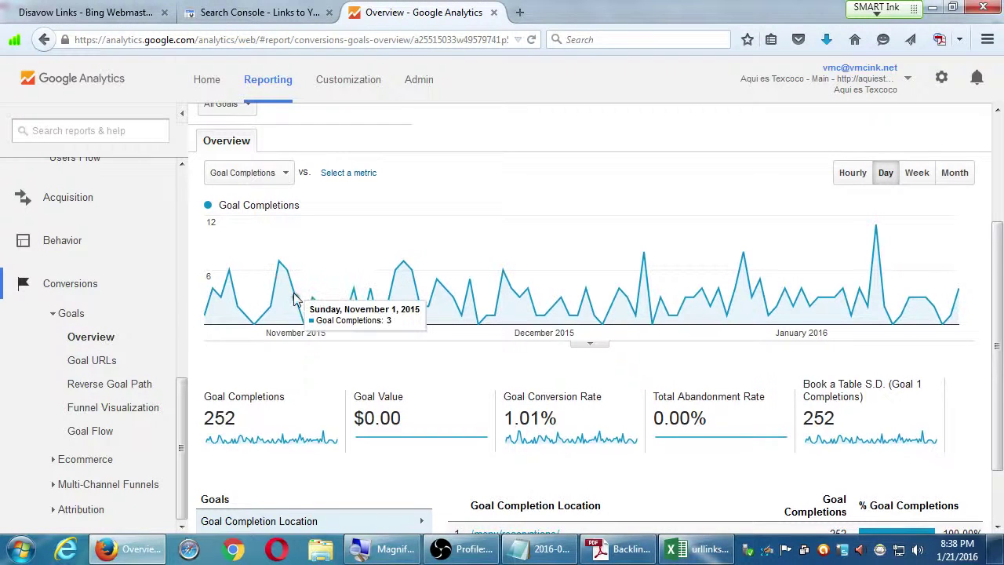
scroll(289, 290, "down", 2)
Step: Return to the Audience Overview report and examine its sessions by language, country and city
scroll(89, 287, "up", 10)
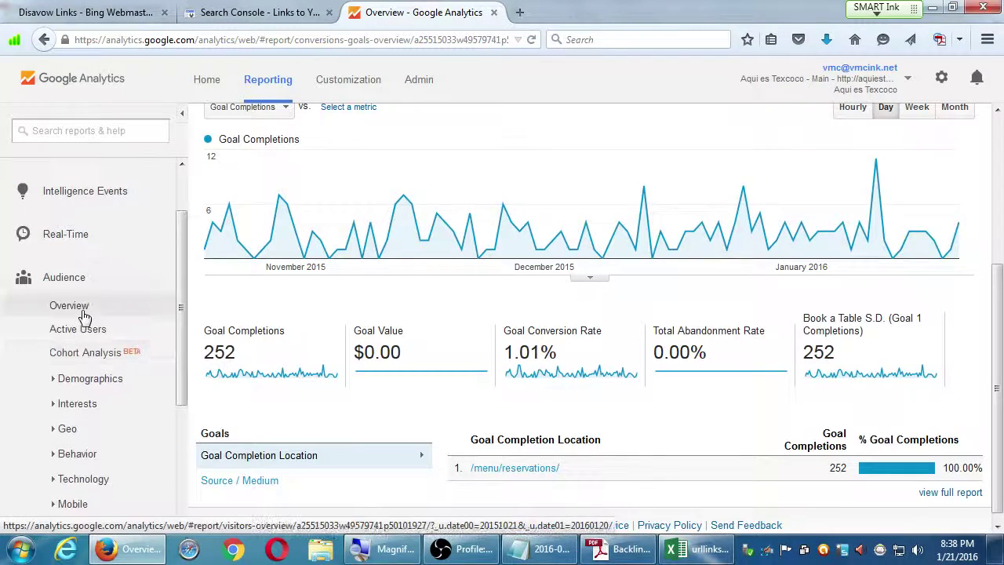
left_click(77, 303)
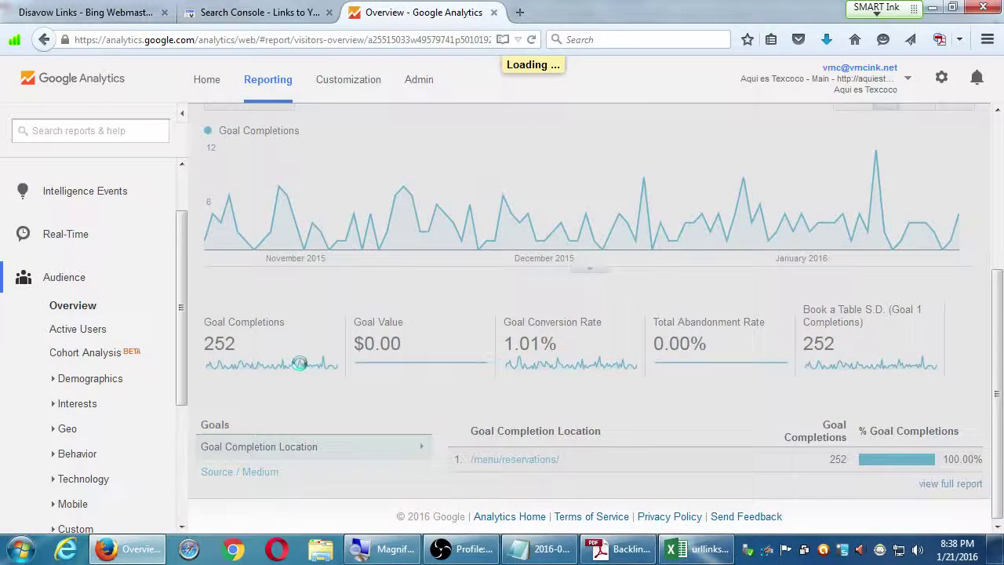
scroll(305, 371, "down", 2)
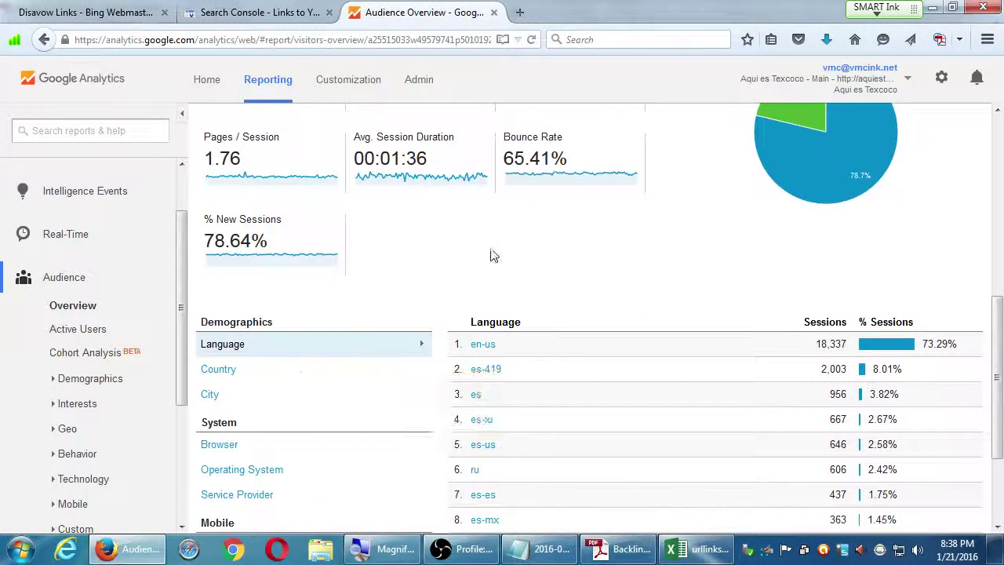
scroll(506, 251, "down", 1)
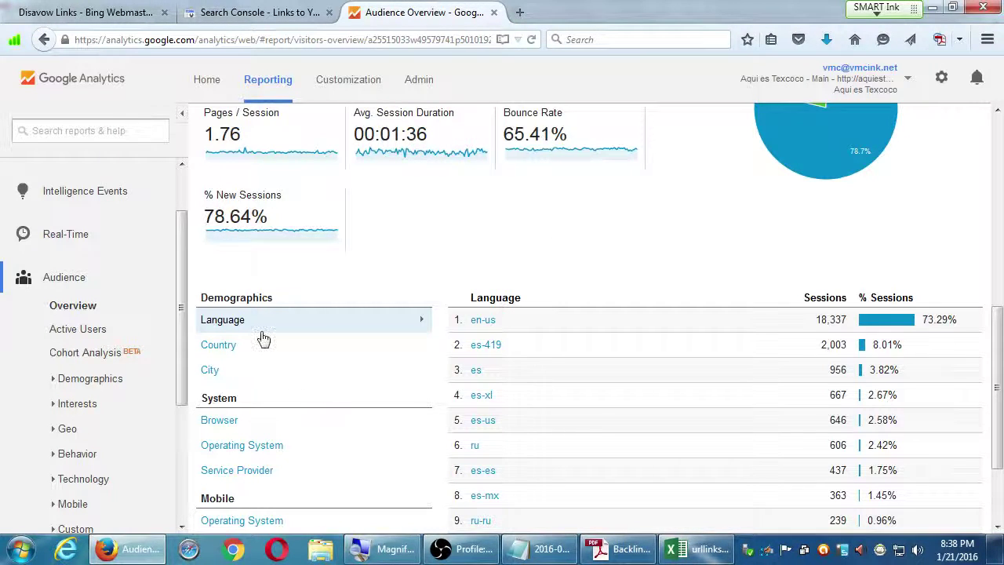
left_click(216, 345)
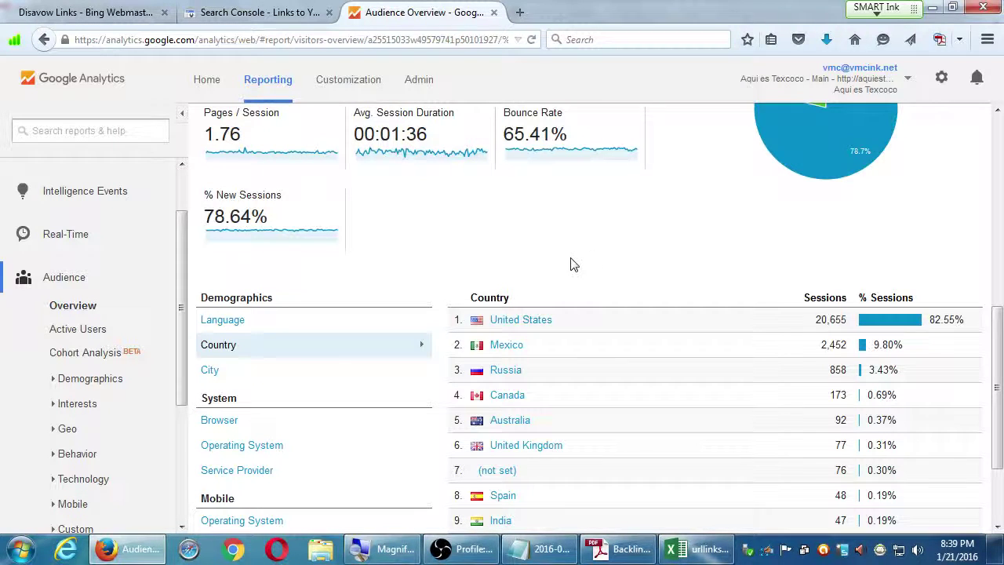
left_click(239, 372)
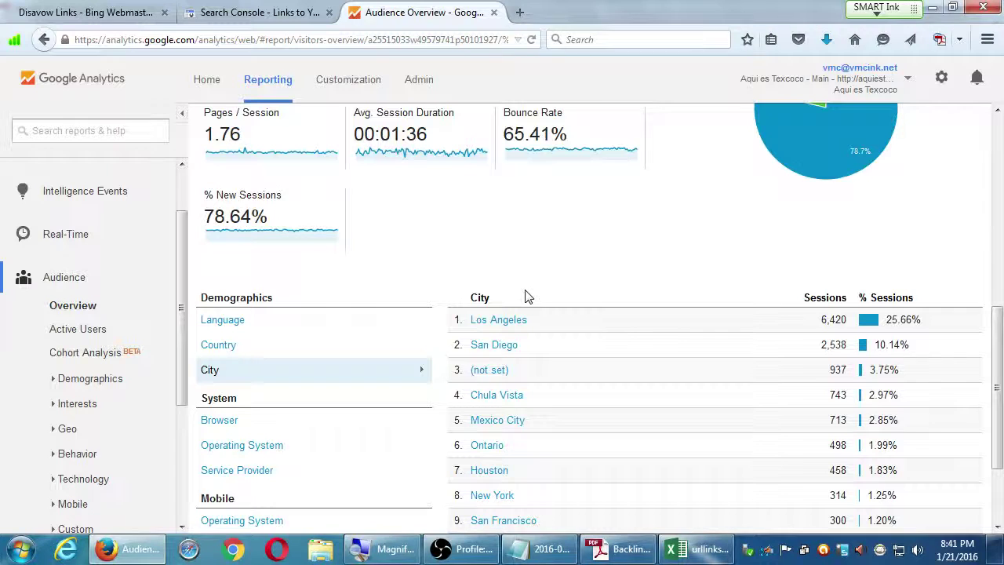
Step: Examine the Audience Overview's sessions by browser and by system operating system
left_click(218, 419)
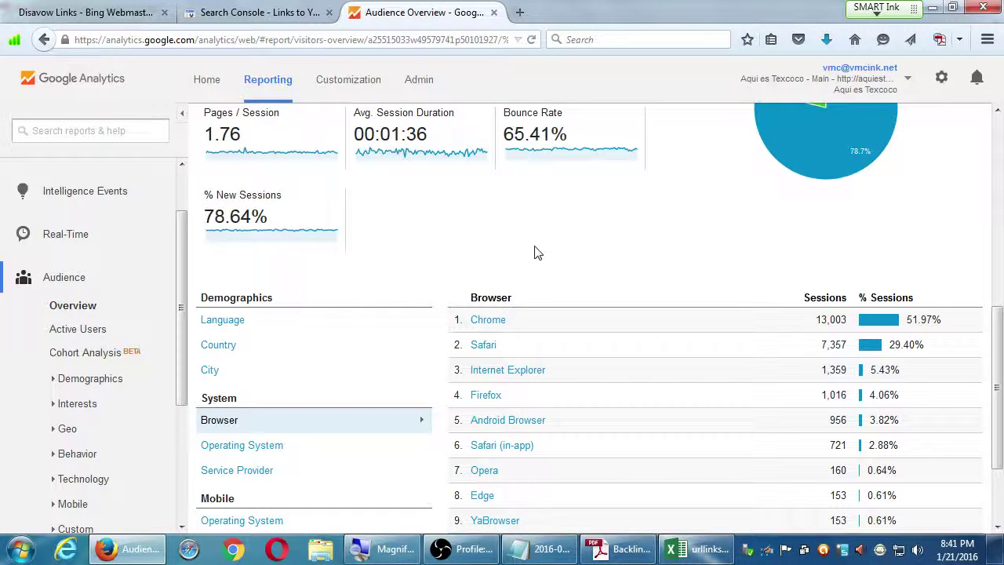
scroll(477, 260, "down", 1)
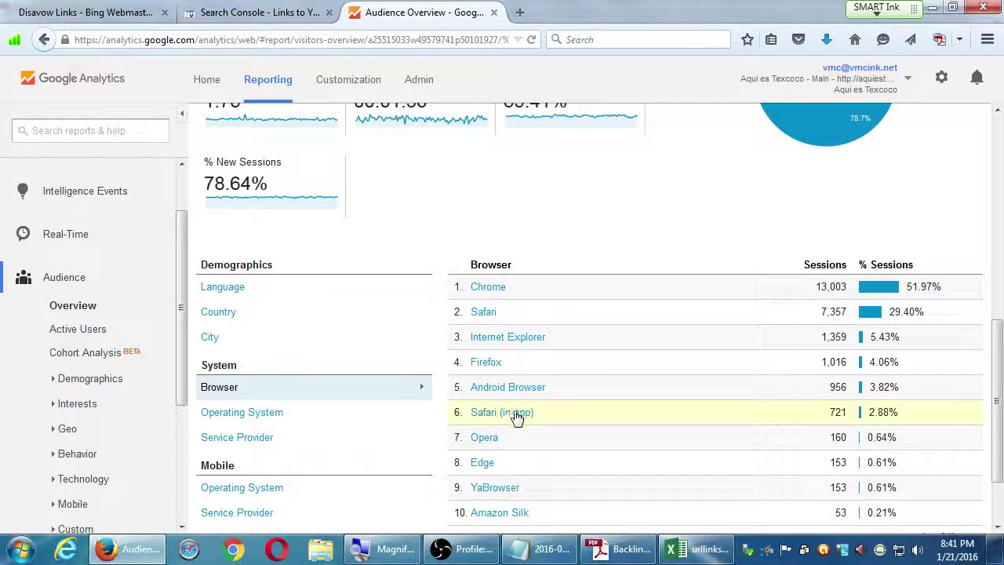
scroll(517, 415, "down", 1)
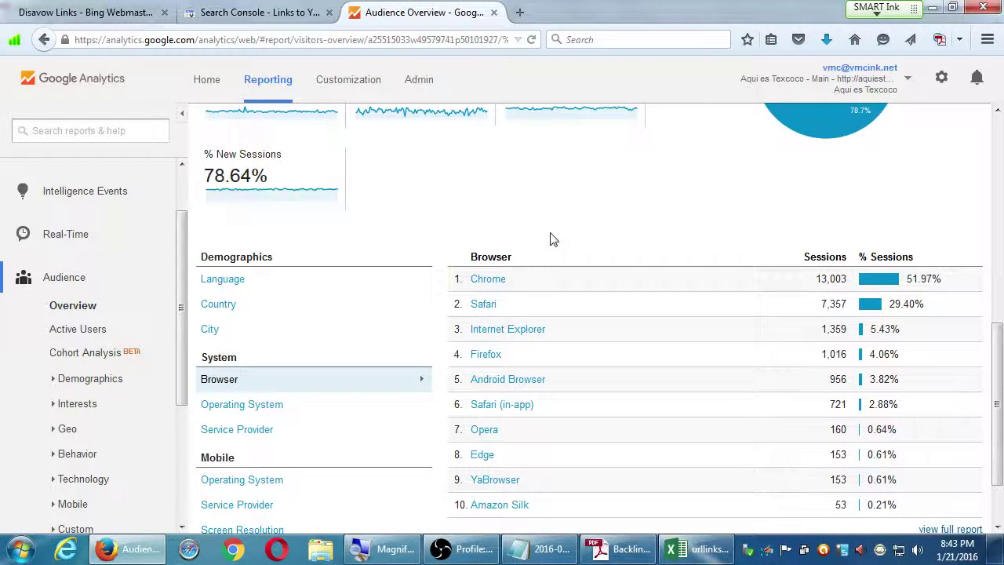
left_click(298, 406)
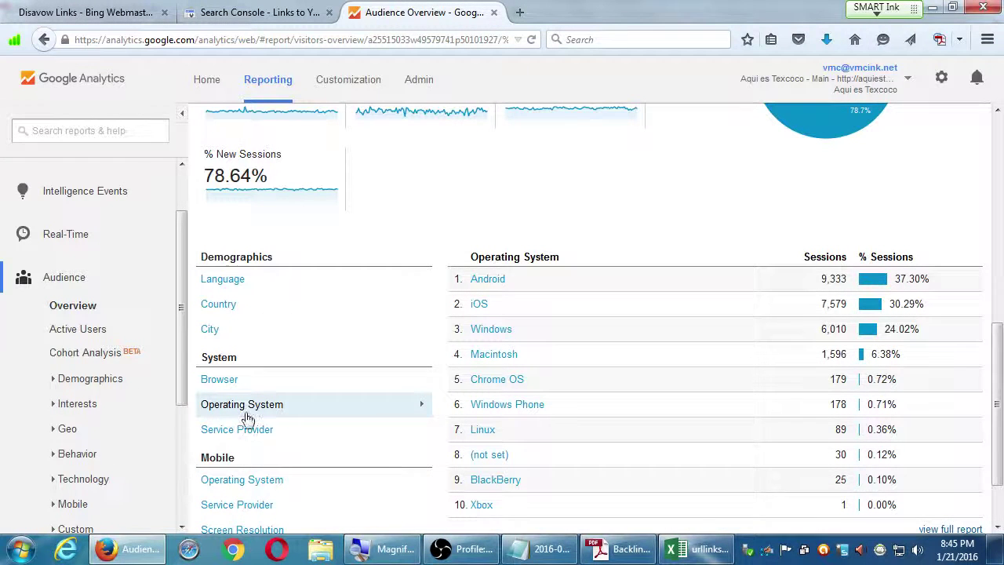
Step: Collapse the Audience reports and check the Backlinks Strategy handout in Adobe Reader for the Google Analytics instructions, returning to Firefox
scroll(157, 337, "down", 1)
scroll(93, 396, "down", 2)
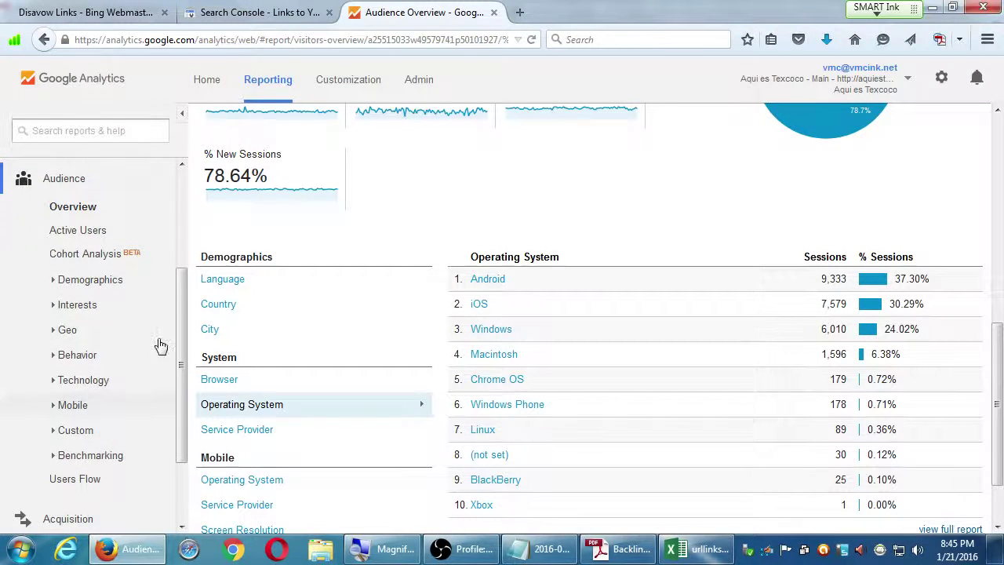
left_click(49, 183)
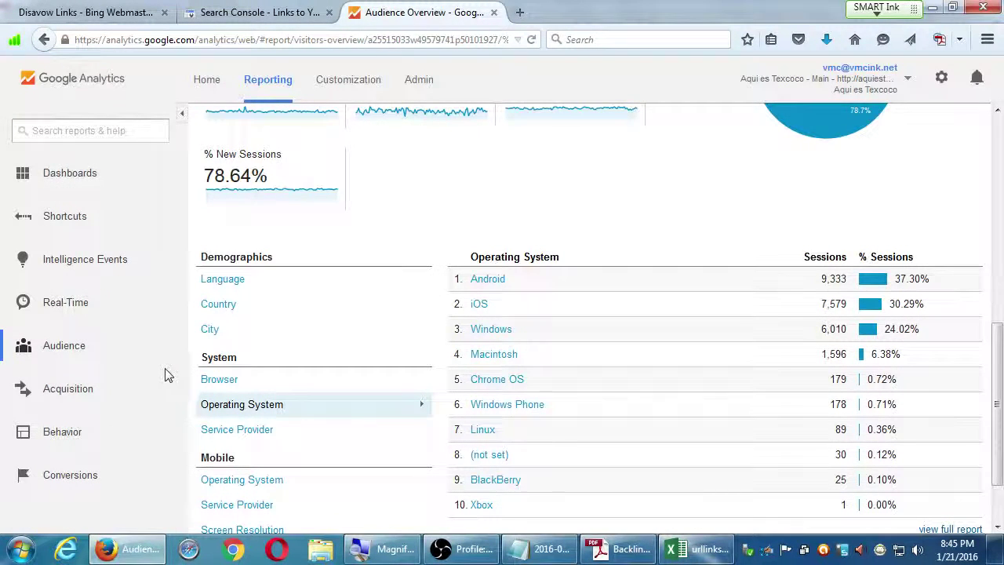
left_click(606, 553)
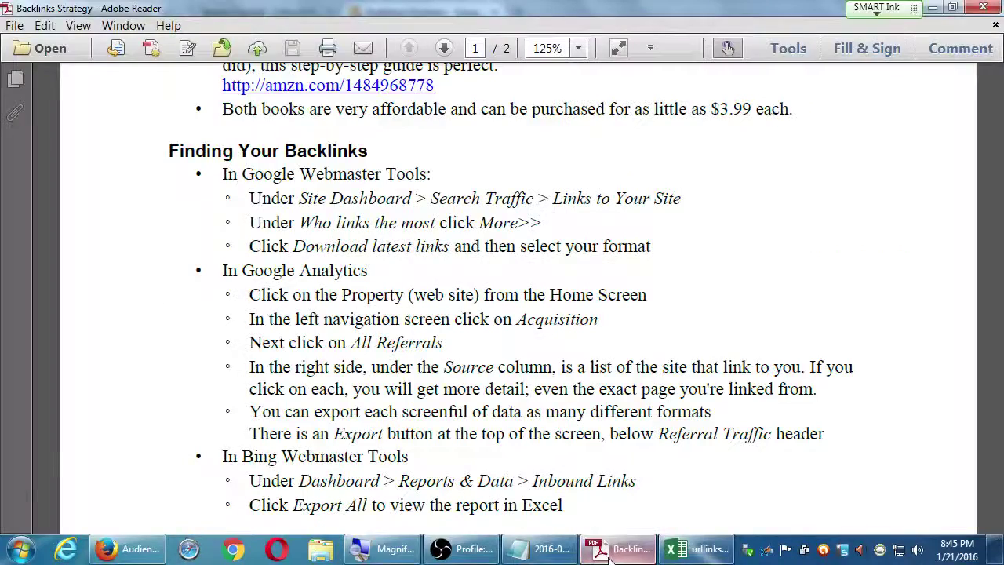
left_click(607, 555)
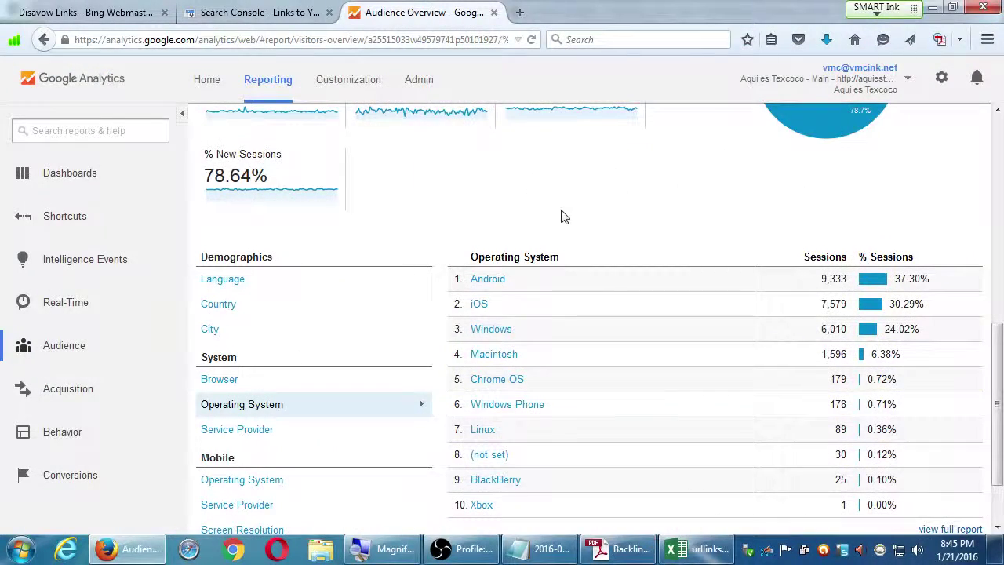
Step: Open the Acquisition Overview report and review its top channels, sessions and conversions
scroll(560, 218, "up", 1)
scroll(440, 285, "down", 2)
scroll(440, 286, "down", 1)
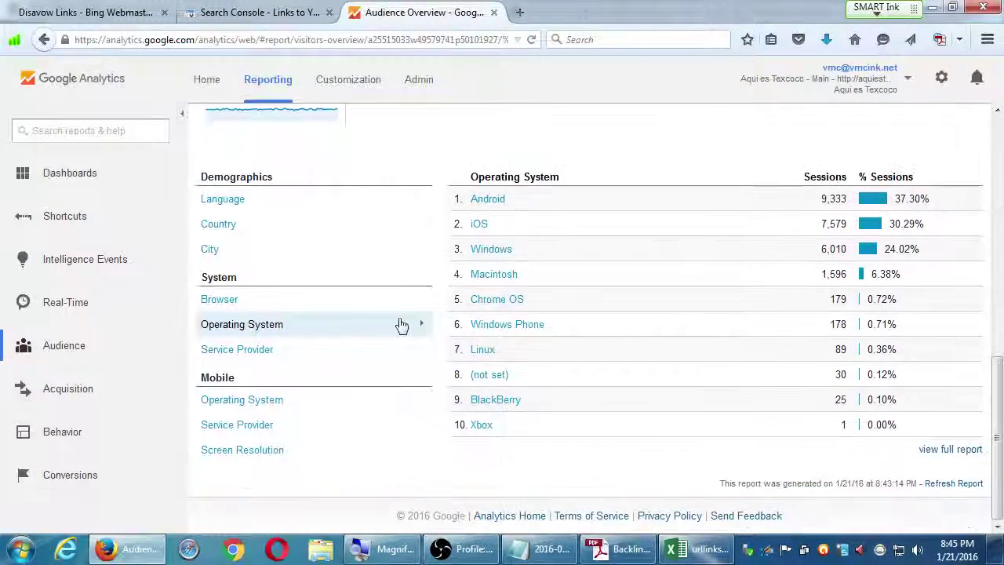
left_click(67, 389)
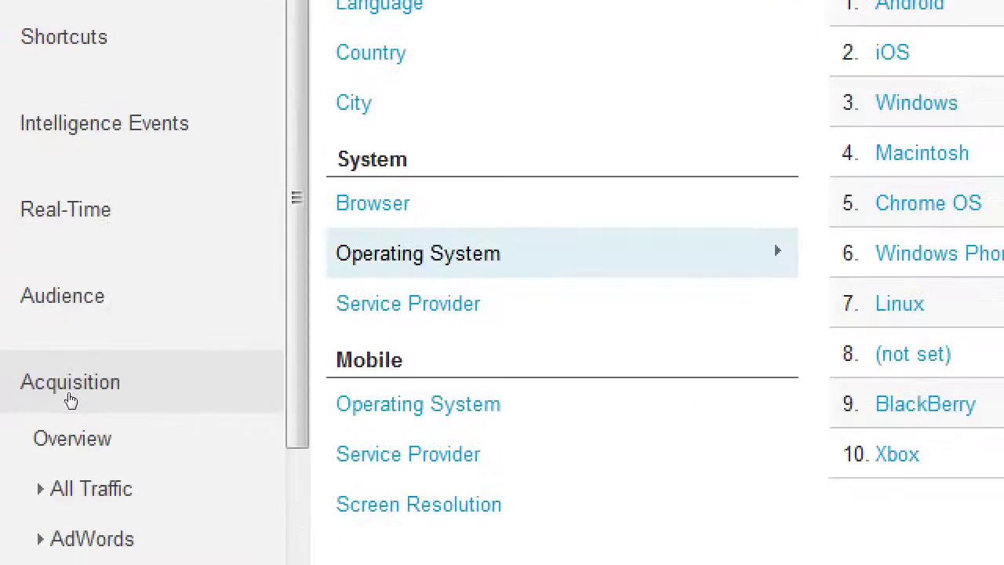
scroll(39, 477, "down", 1)
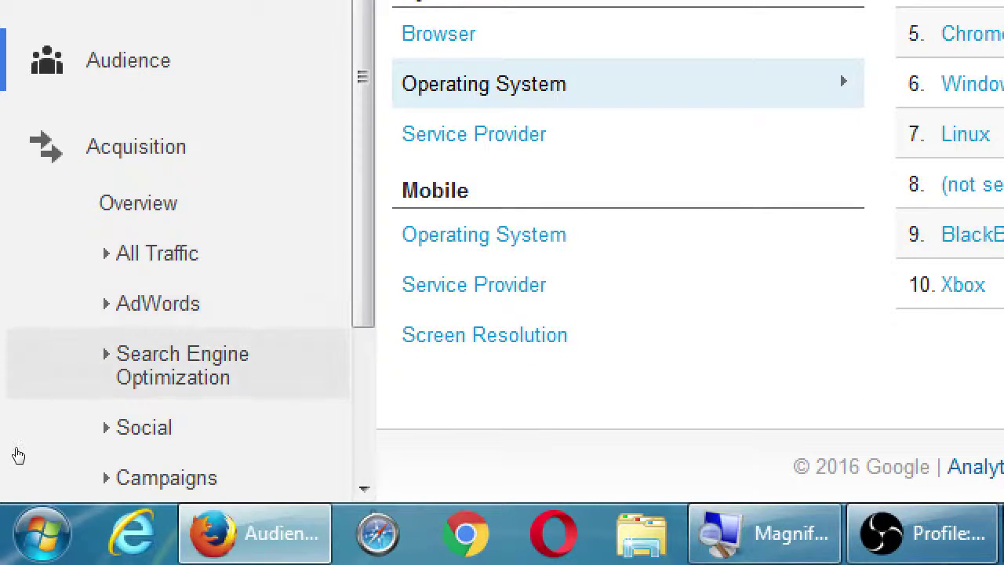
scroll(16, 455, "down", 1)
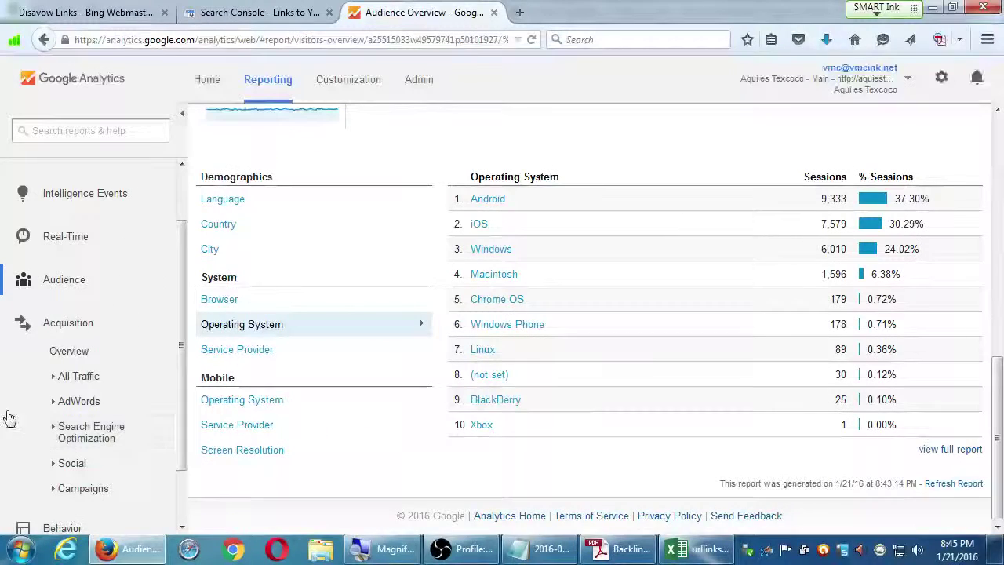
left_click(56, 353)
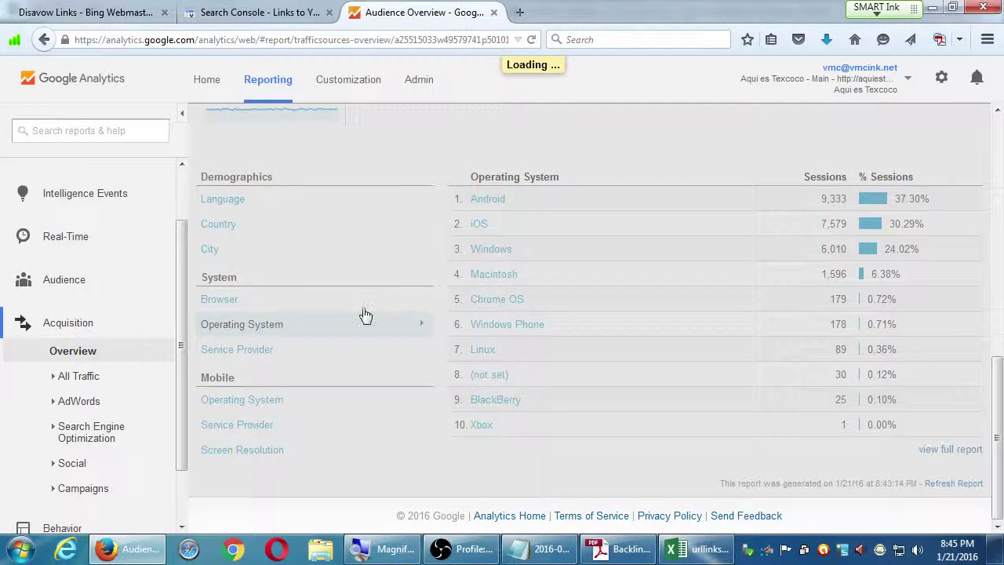
scroll(661, 298, "up", 4)
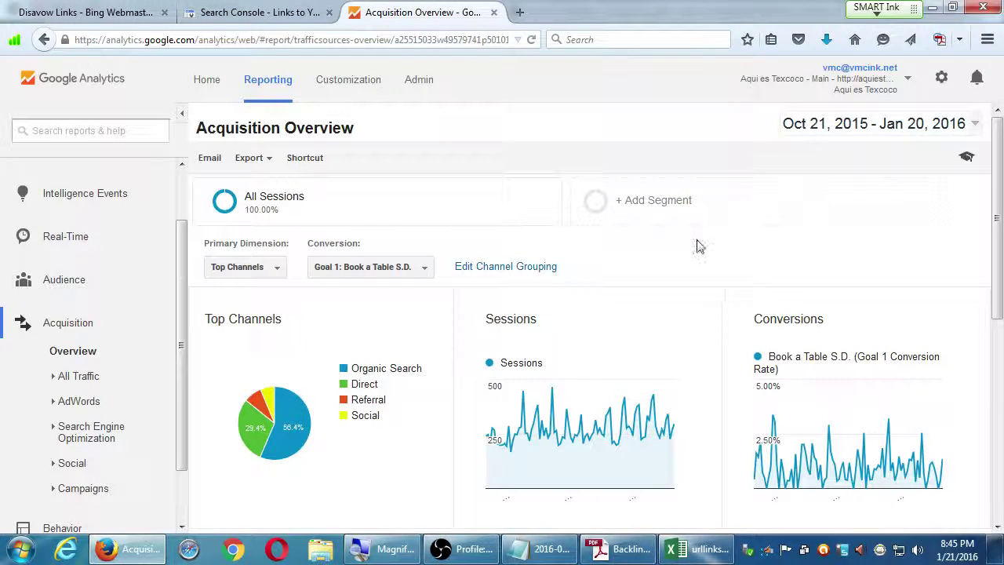
scroll(792, 232, "down", 1)
scroll(892, 228, "down", 1)
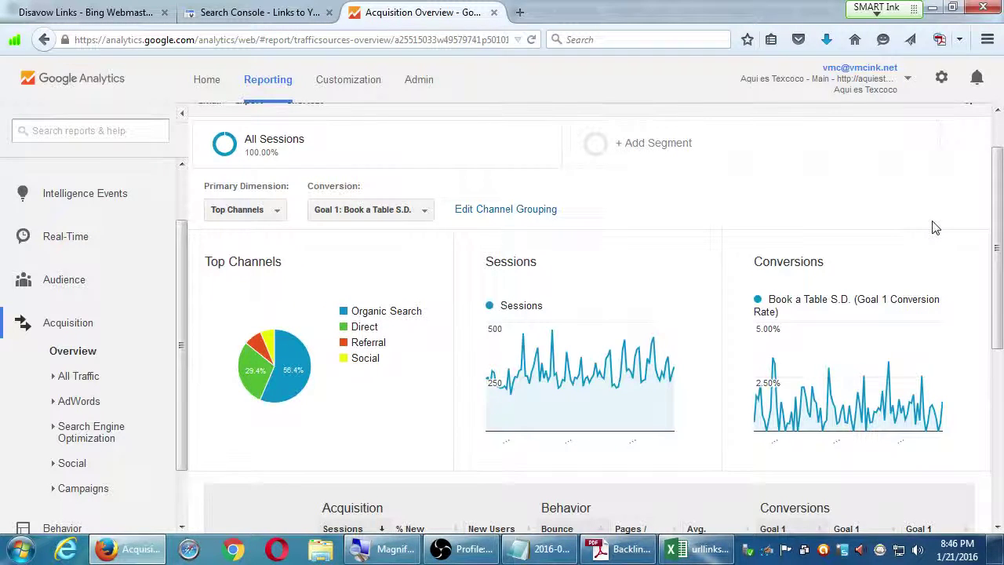
Step: Examine the Top Channels chart in the Acquisition Overview, inspecting the organic search, direct, referral and social shares
scroll(650, 381, "down", 3)
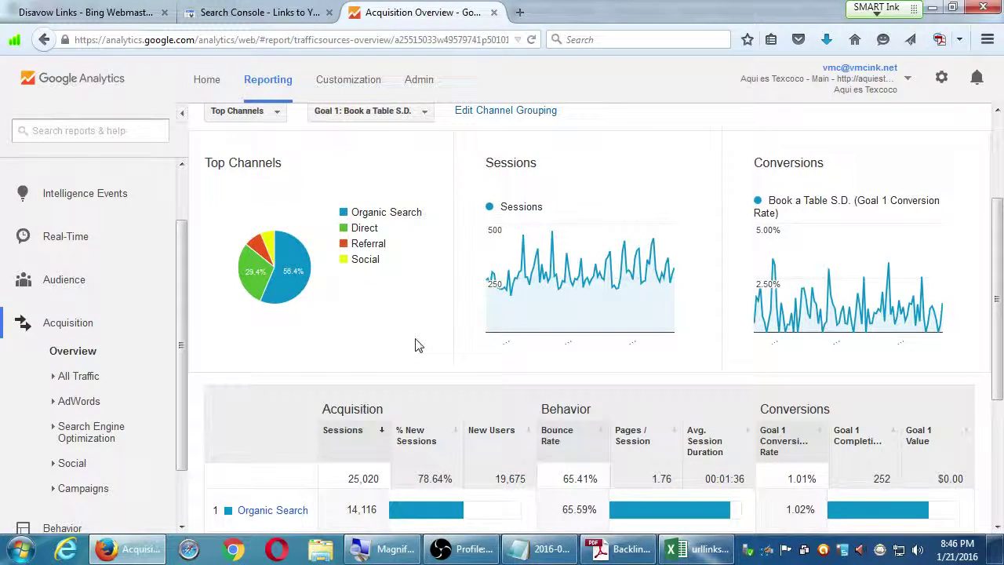
scroll(418, 345, "down", 1)
scroll(418, 346, "up", 2)
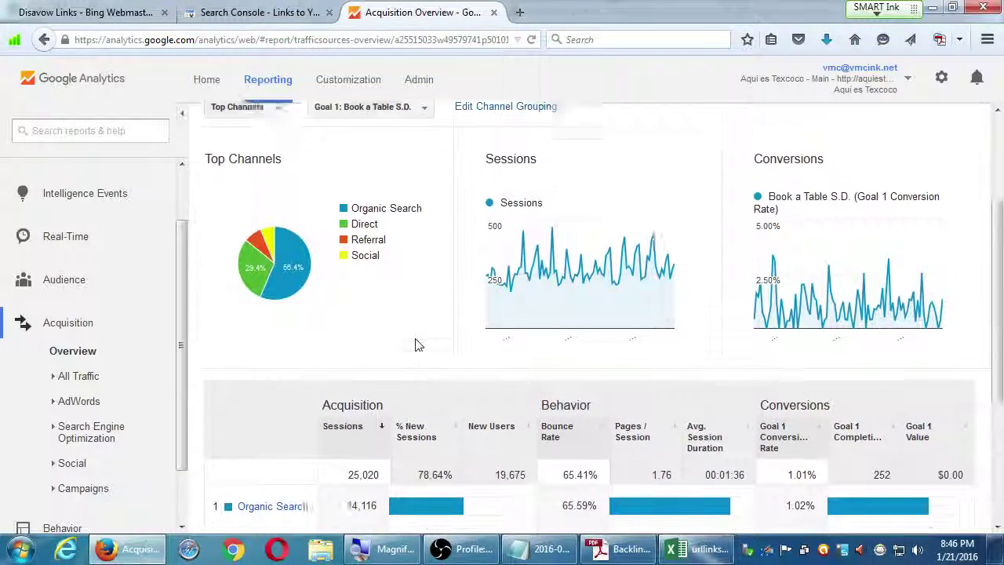
mouse_move(298, 316)
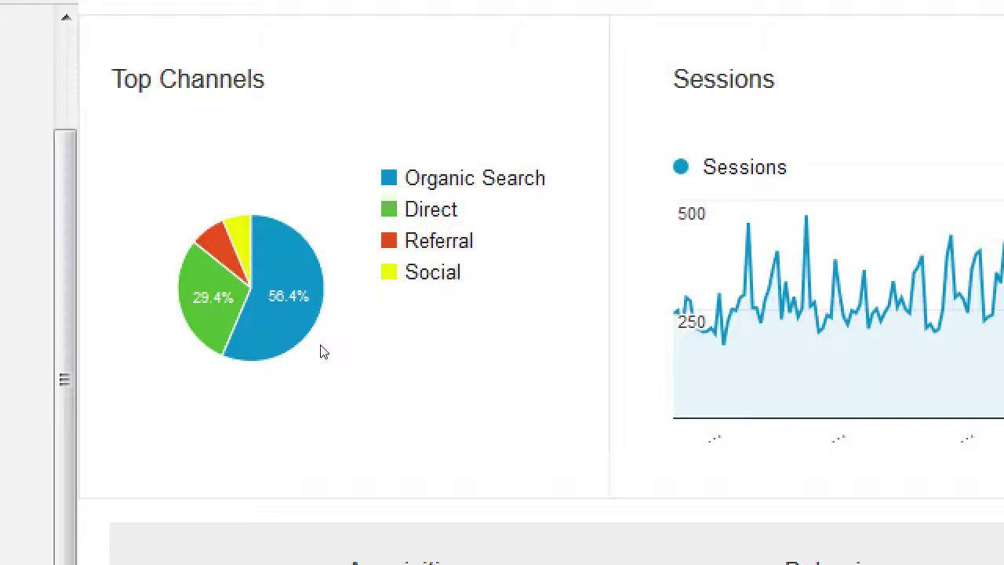
mouse_move(247, 318)
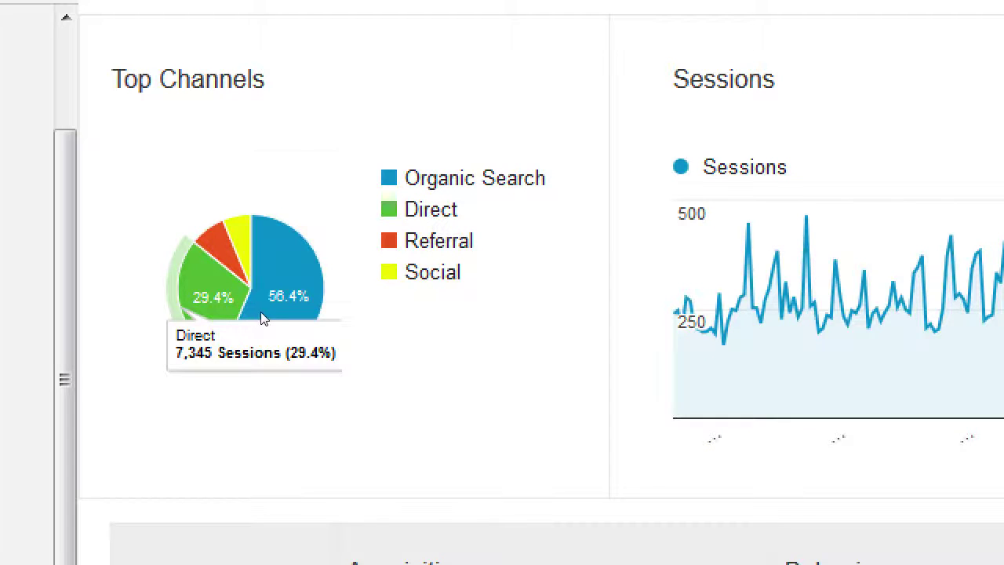
mouse_move(252, 279)
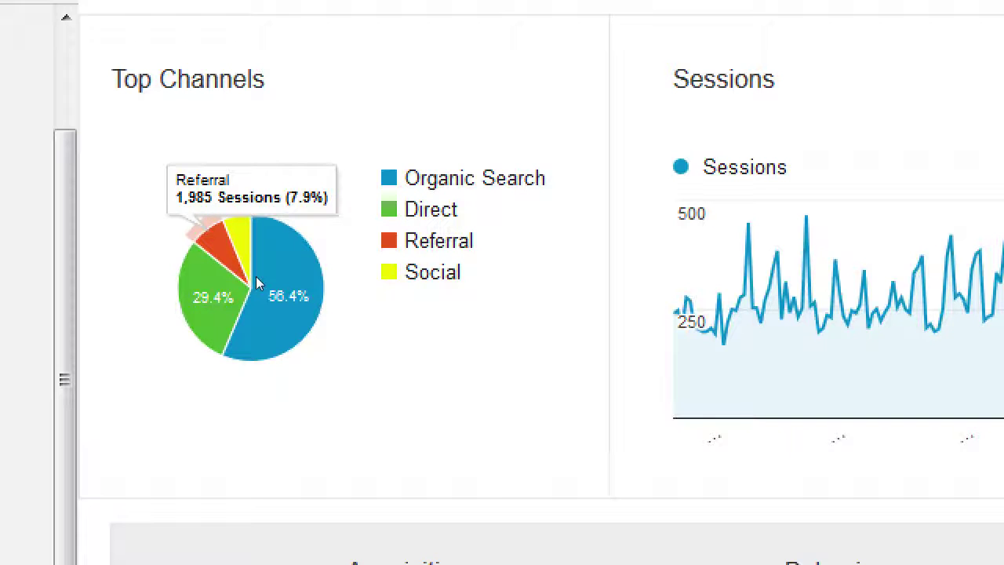
mouse_move(270, 273)
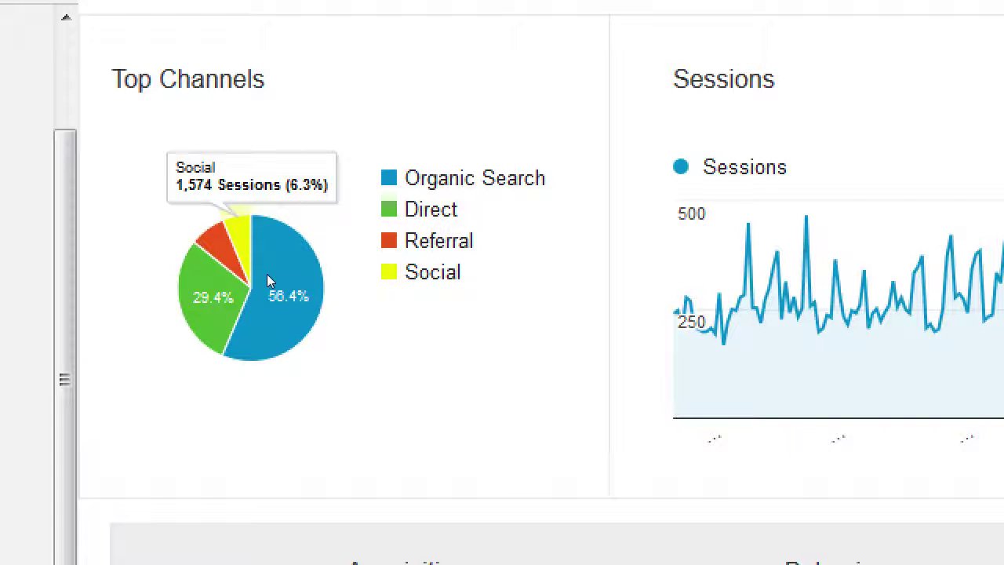
Step: Open the Social channel's detail report and review its sessions and conversions by social network
scroll(290, 275, "down", 5)
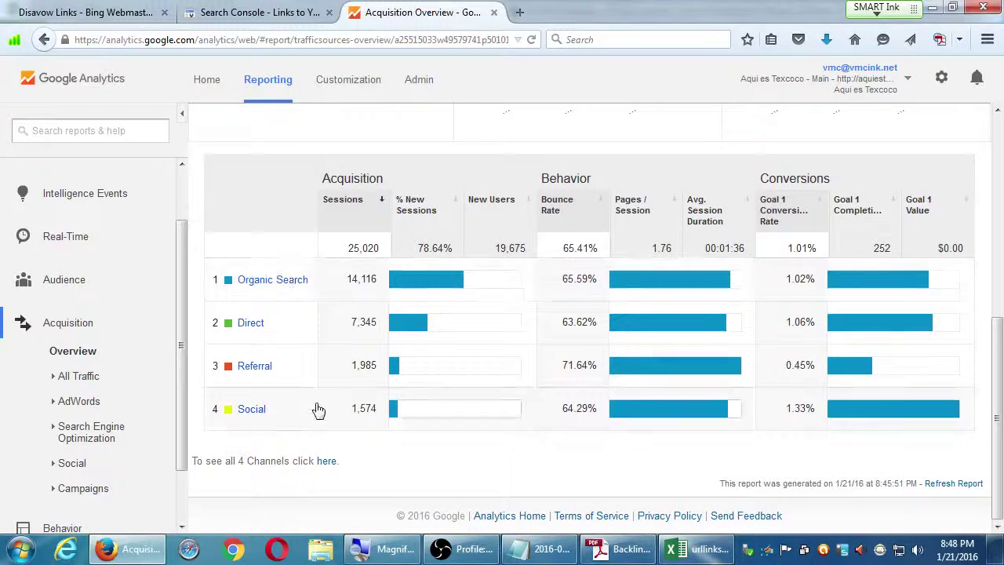
left_click(251, 408)
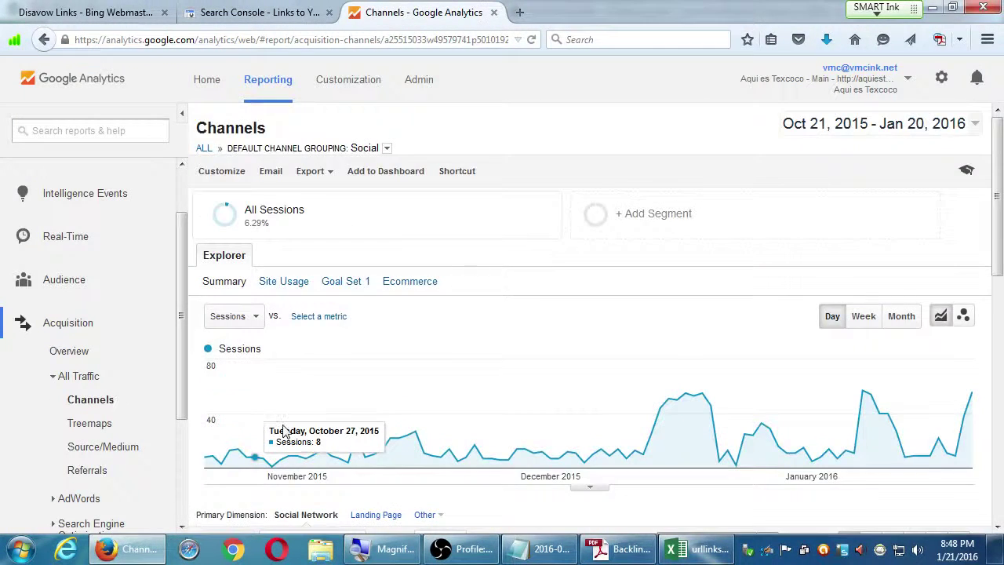
scroll(279, 435, "down", 3)
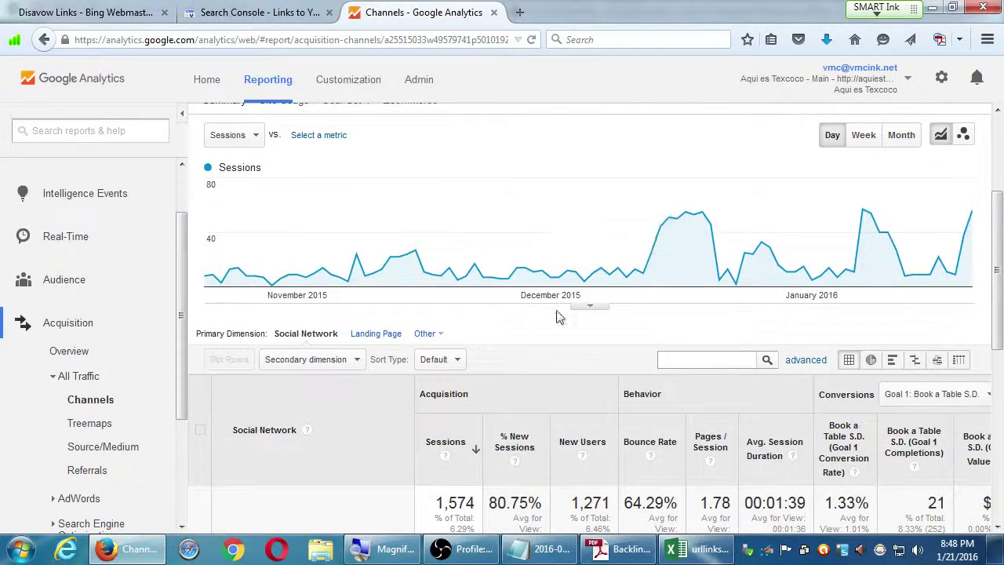
scroll(543, 364, "down", 2)
scroll(534, 369, "down", 3)
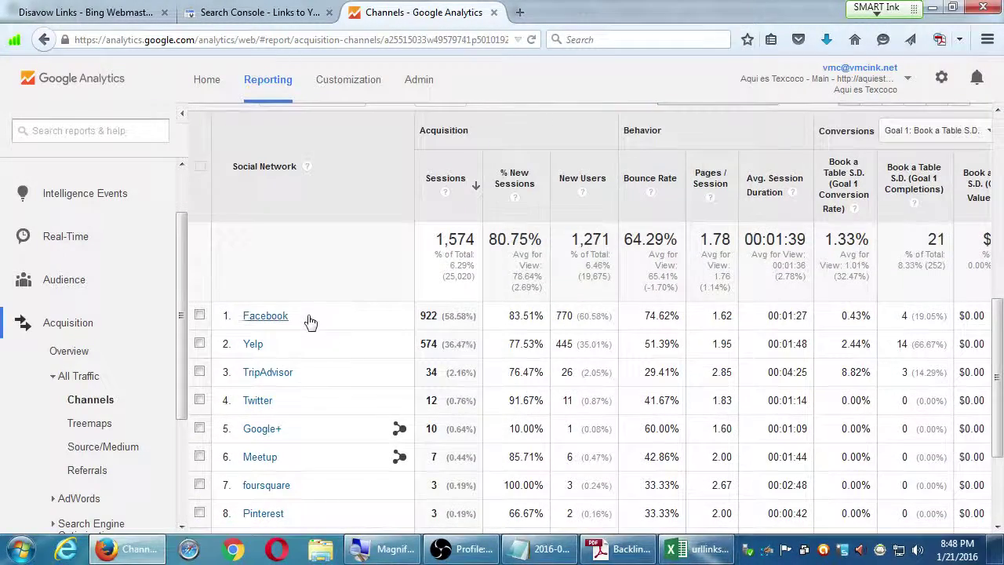
scroll(337, 266, "down", 1)
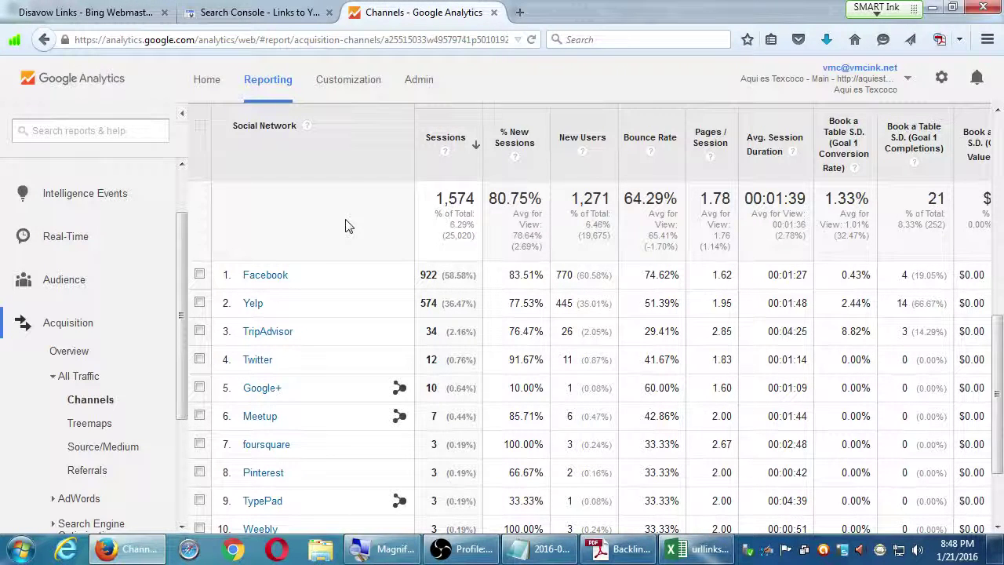
Step: Drill into the Facebook social network and review its session trend, bounce rate and goal conversions
left_click(283, 281)
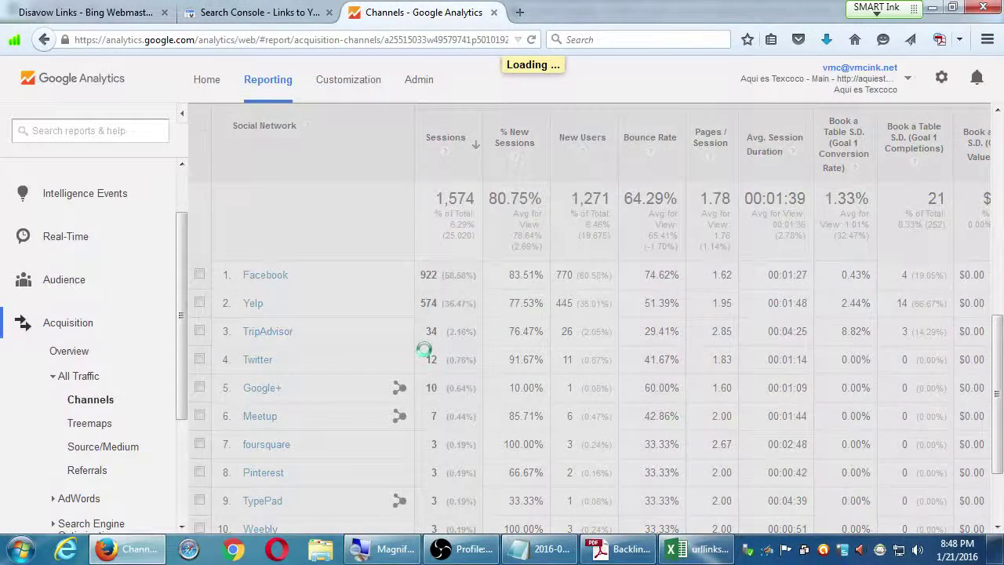
scroll(421, 354, "down", 3)
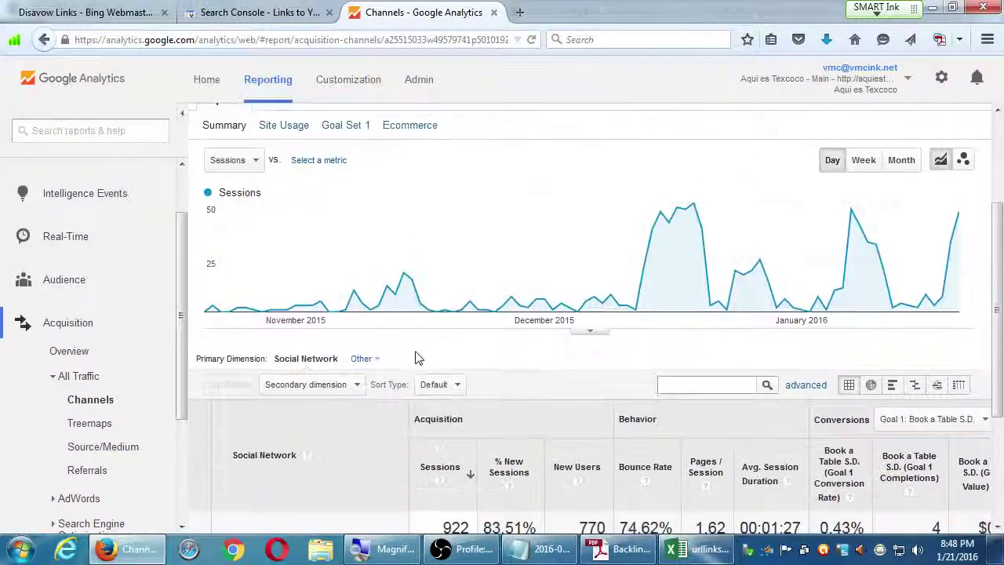
scroll(417, 355, "down", 3)
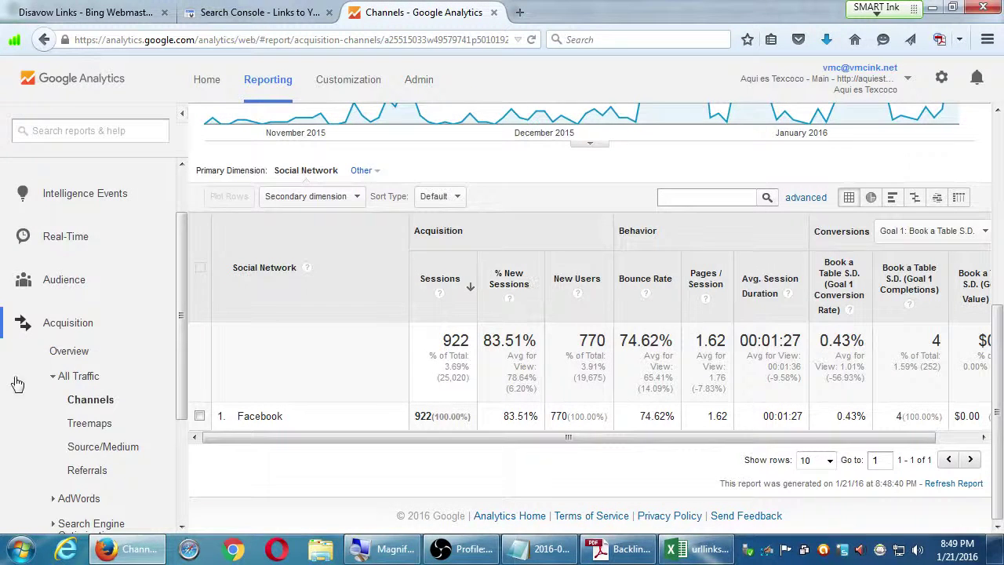
Step: Open the Referrals report under All Traffic and review the ten listed referral sources for suspicious sites
scroll(22, 384, "down", 1)
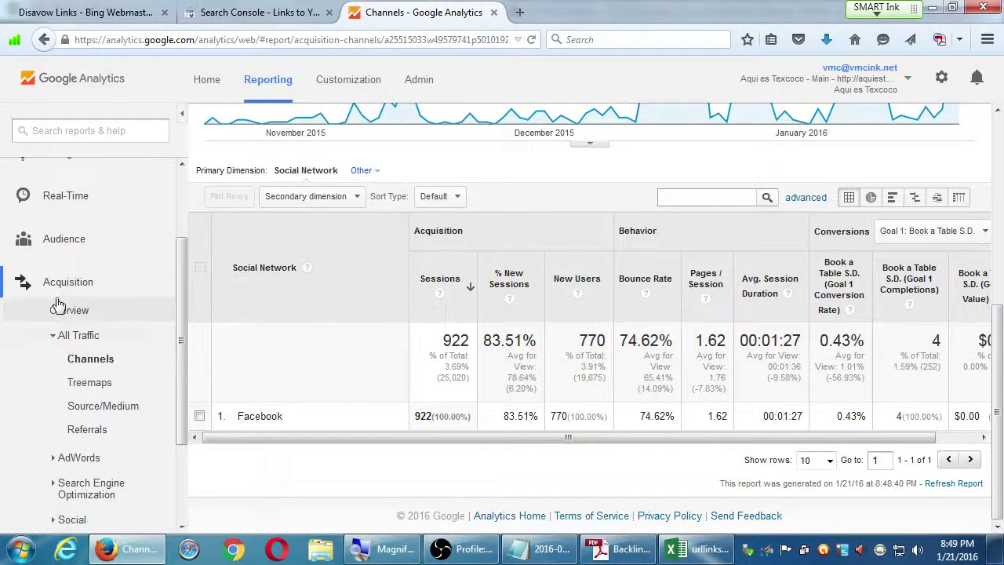
left_click(99, 436)
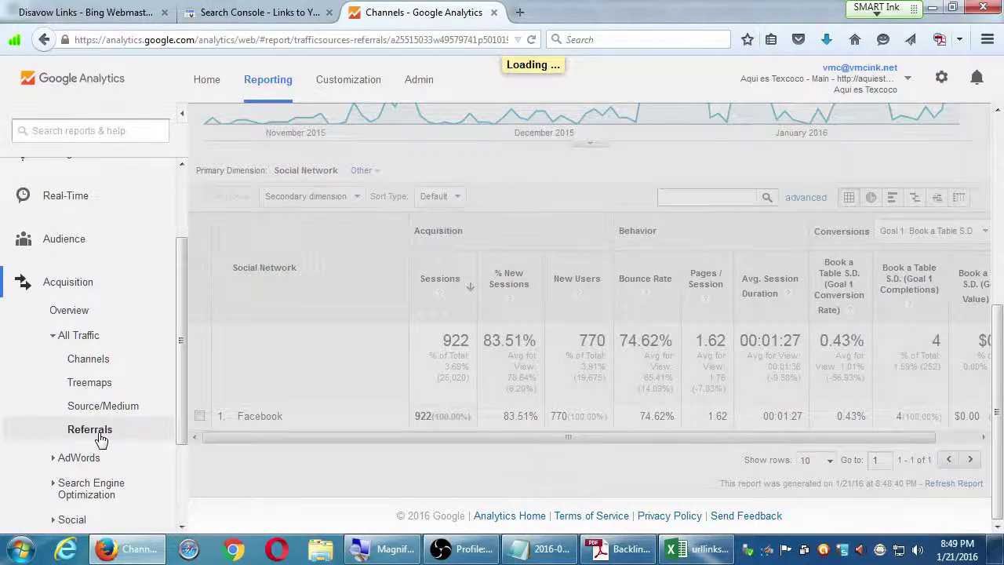
scroll(366, 463, "down", 3)
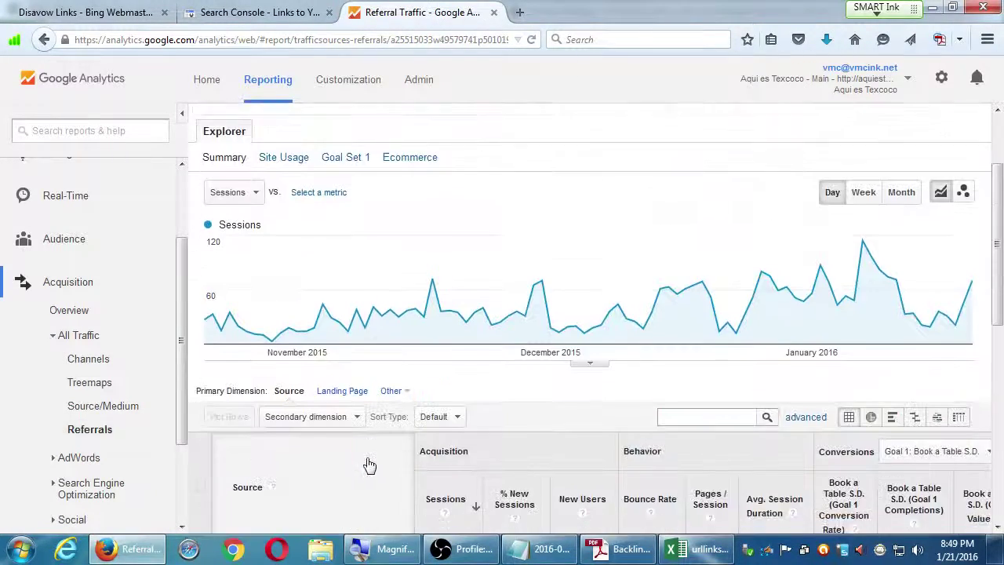
scroll(369, 465, "down", 4)
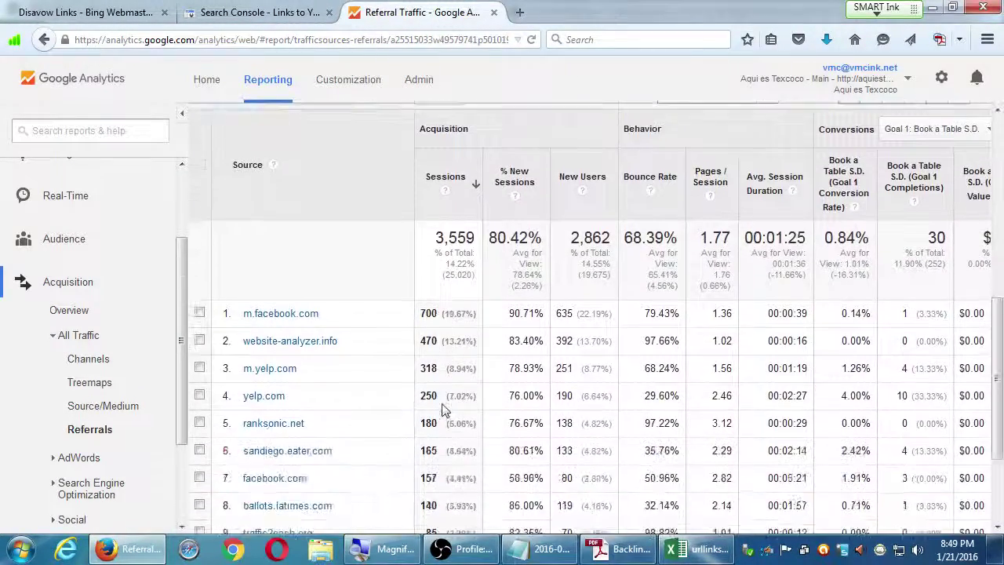
scroll(443, 409, "down", 1)
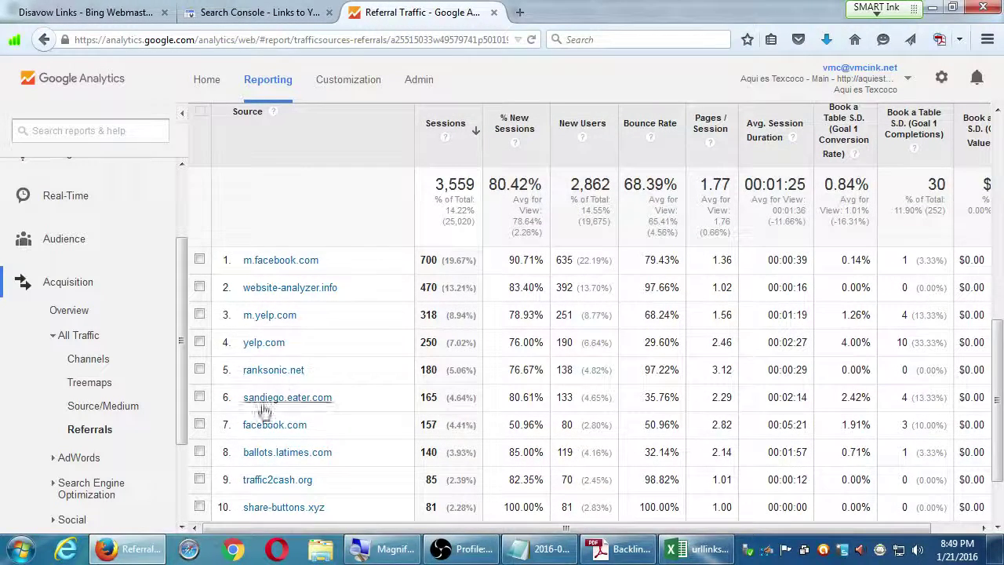
scroll(345, 408, "down", 1)
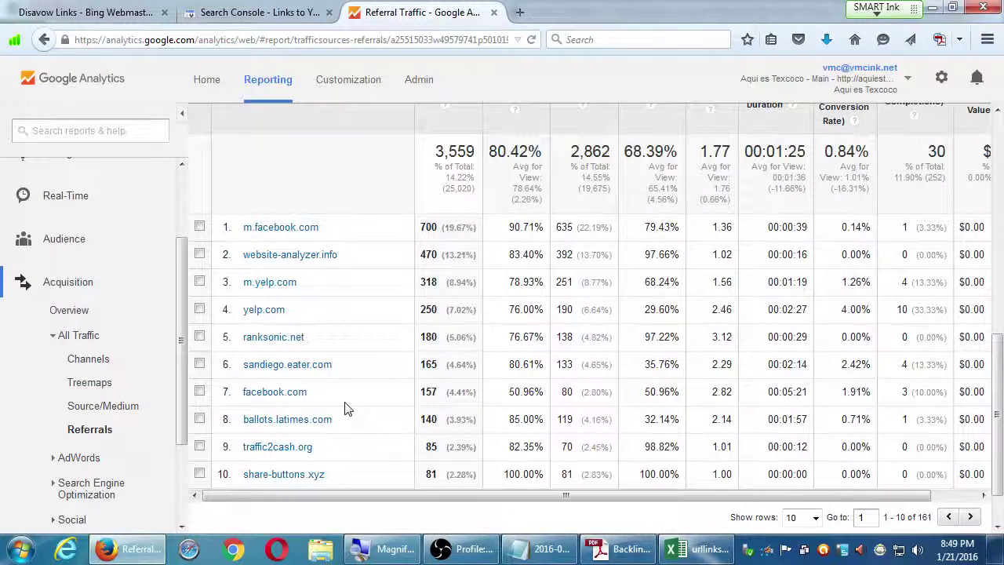
Step: Drill into the ranksonic.net source and its / referral path, returning to the ranksonic.net report
left_click(275, 338)
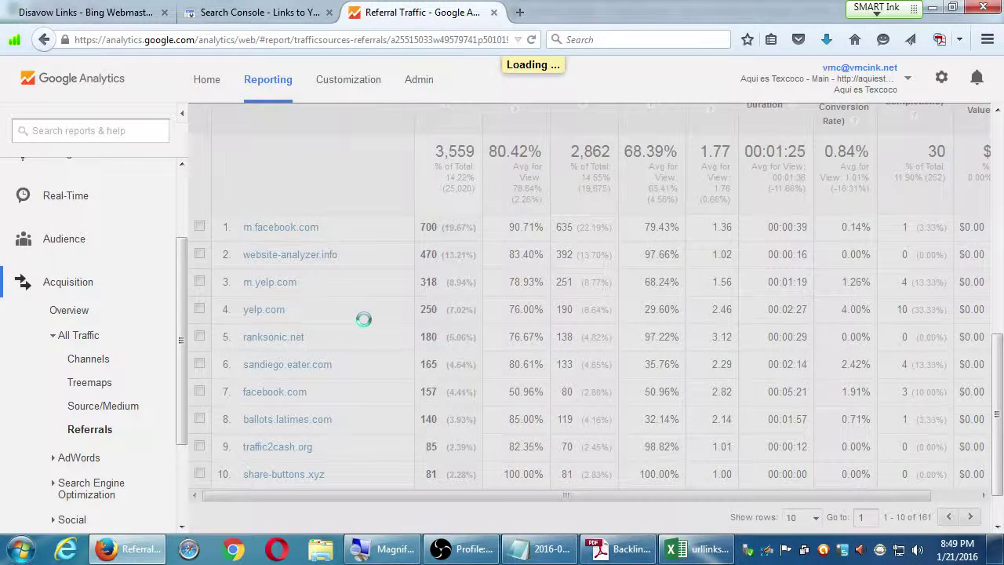
scroll(366, 323, "down", 3)
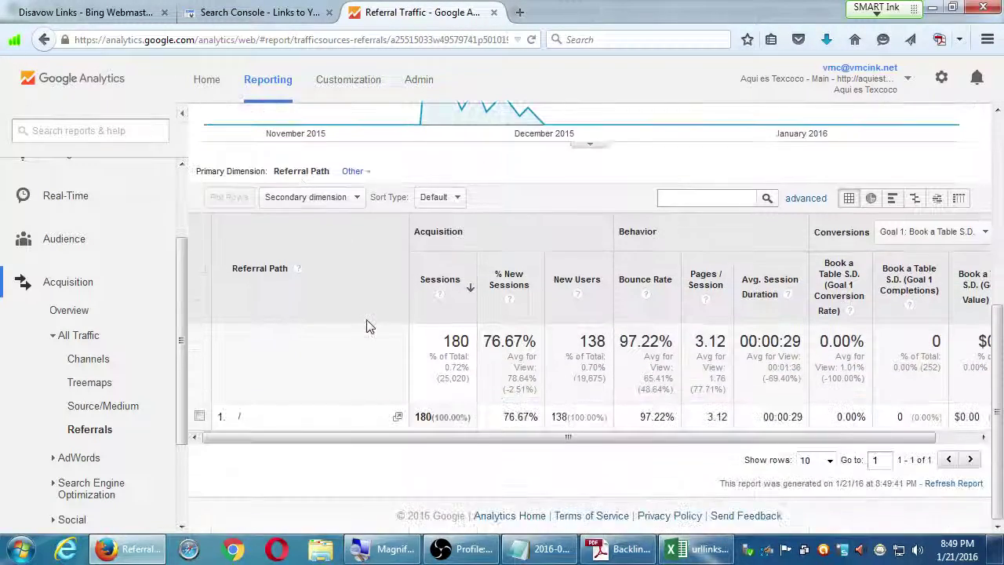
left_click(243, 418)
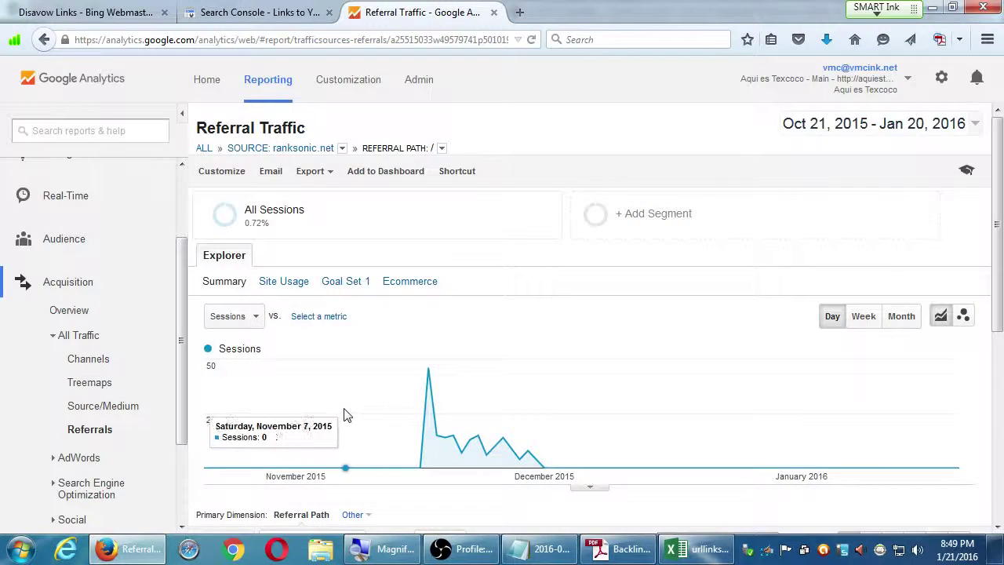
key("alt+Left")
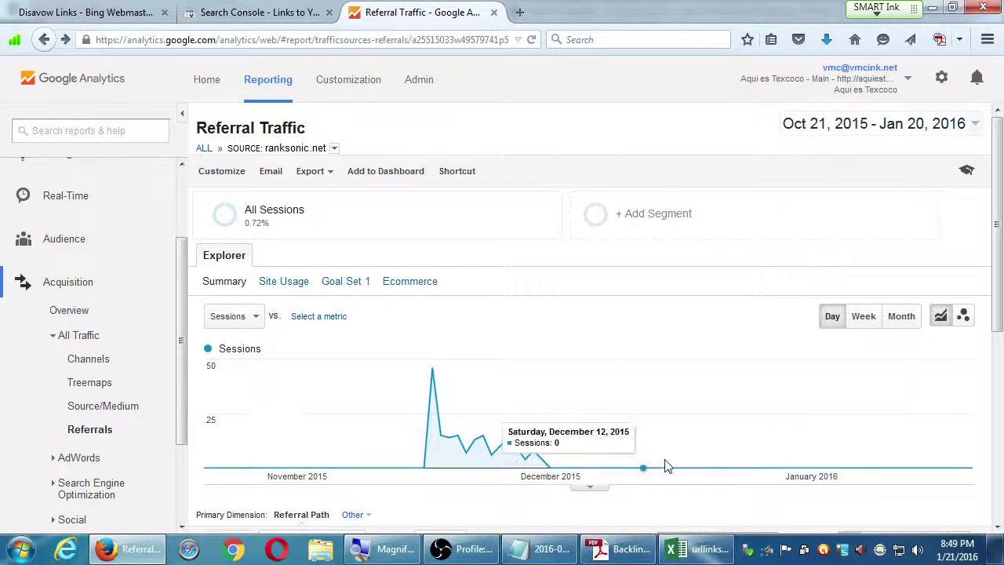
Step: Review the ranksonic.net referral data, open its referring page in a separate window and close that window
scroll(702, 459, "down", 5)
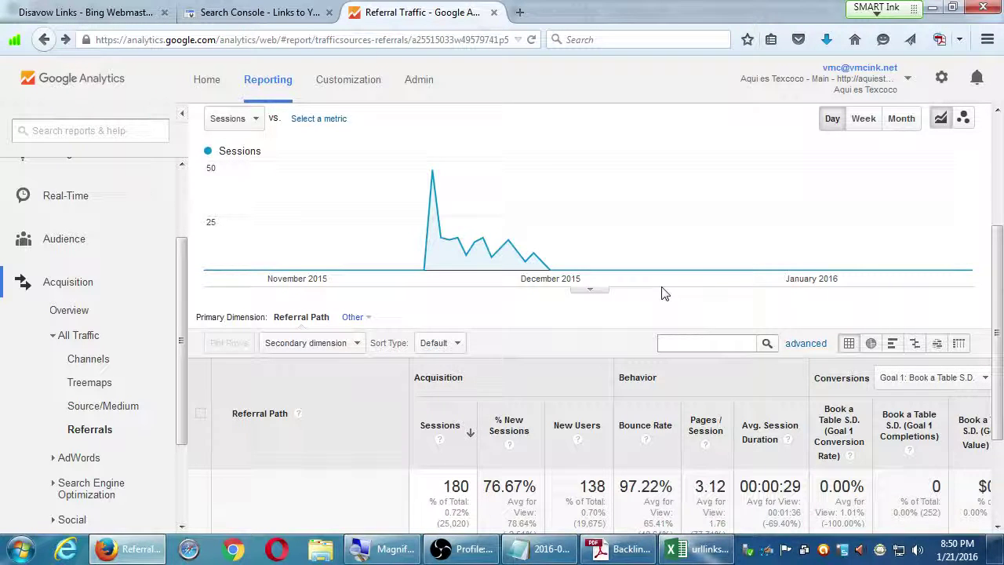
scroll(610, 354, "down", 2)
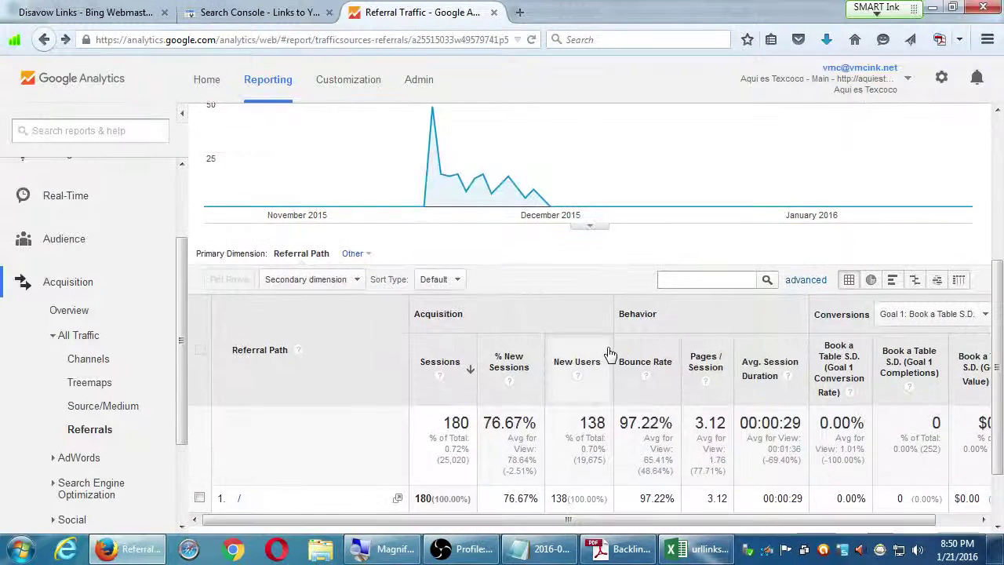
scroll(610, 355, "down", 2)
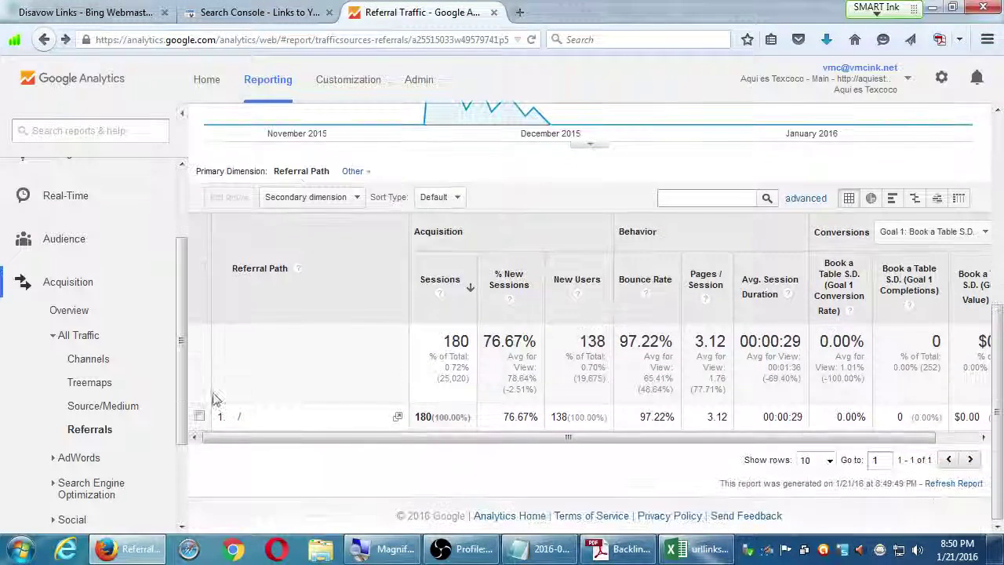
left_click(398, 417)
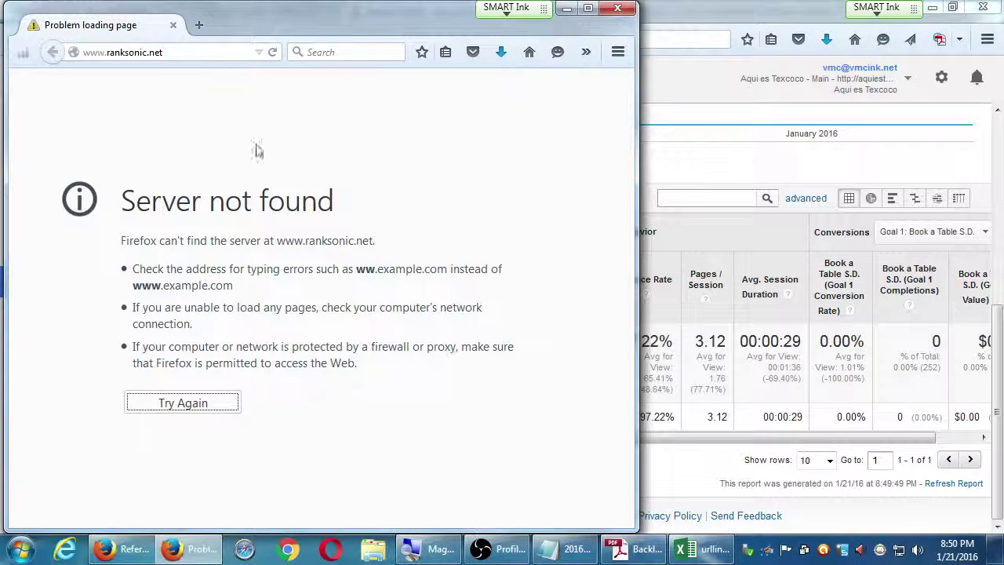
left_click(617, 8)
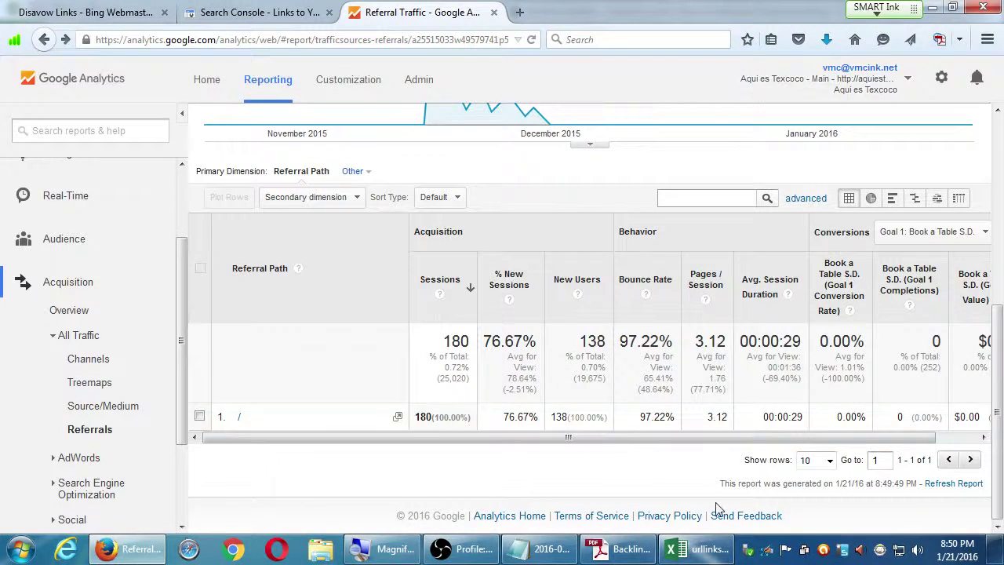
Step: Switch to the Backlinks Strategy handout in Adobe Reader and read through to the Bad Backlinks instructions for Google
left_click(615, 549)
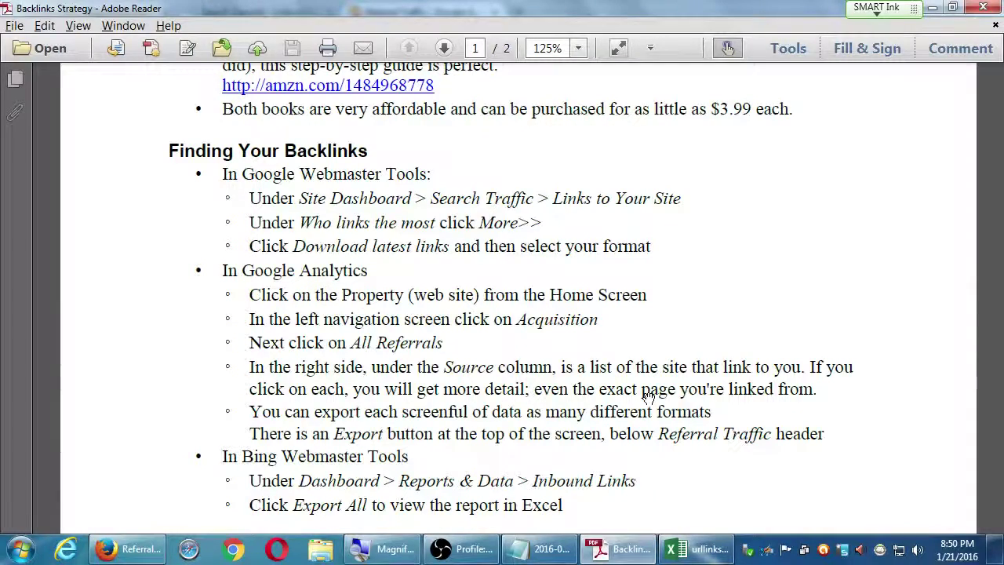
scroll(648, 398, "down", 12)
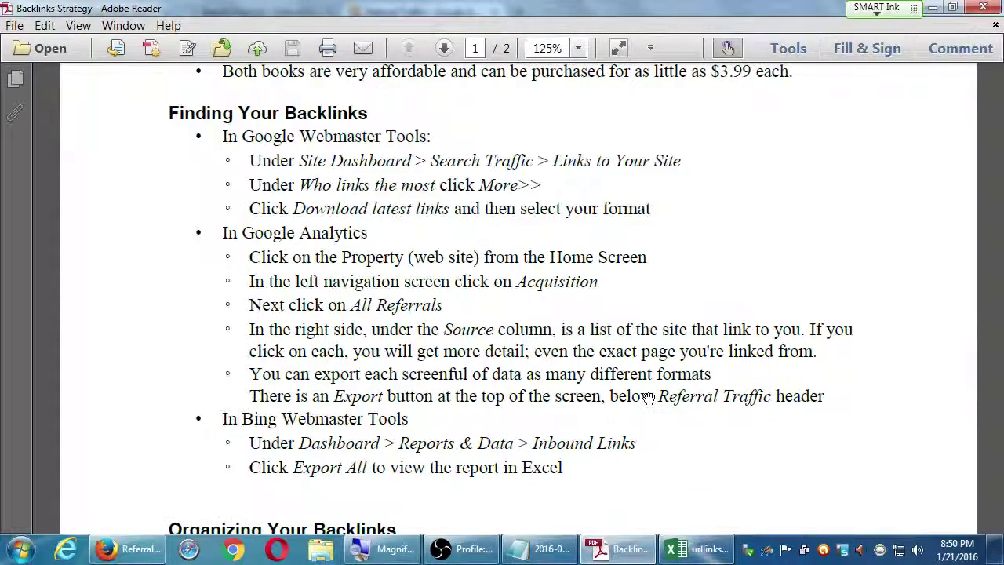
scroll(649, 398, "down", 12)
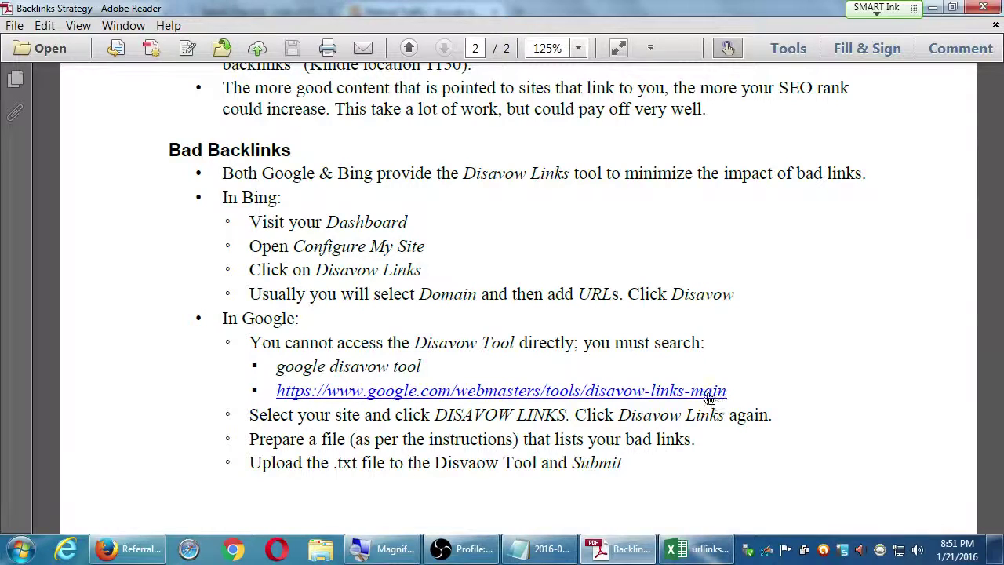
Step: Open the handout's disavow-links-main link in Chrome, select the resulting page's address and return to Firefox
left_click(720, 392)
left_click(507, 328)
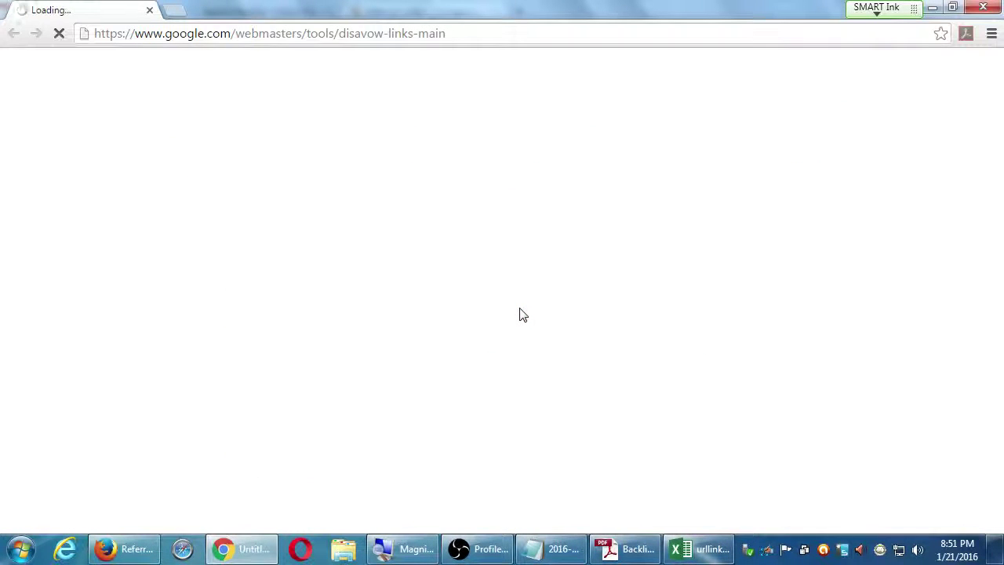
key("ctrl+l")
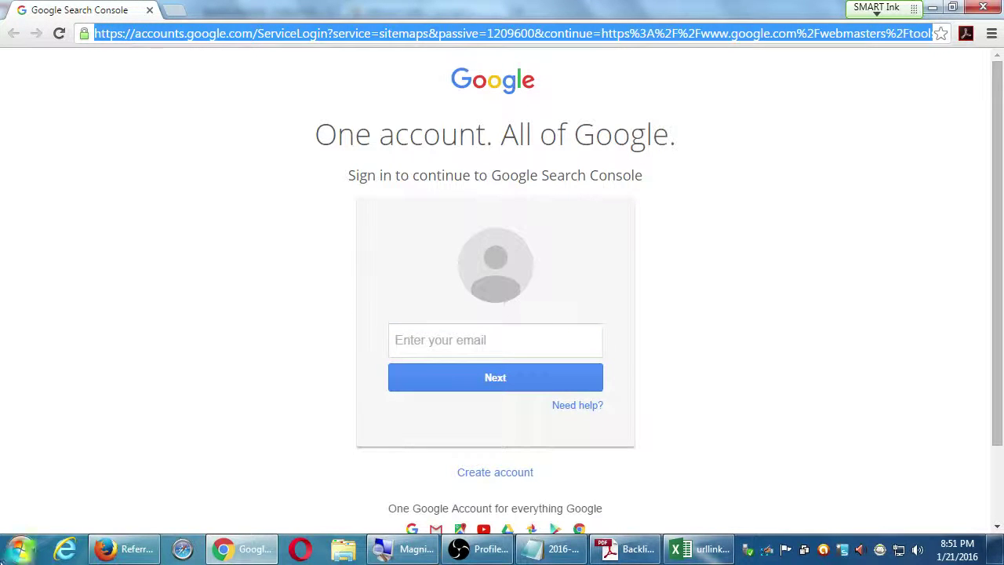
left_click(124, 549)
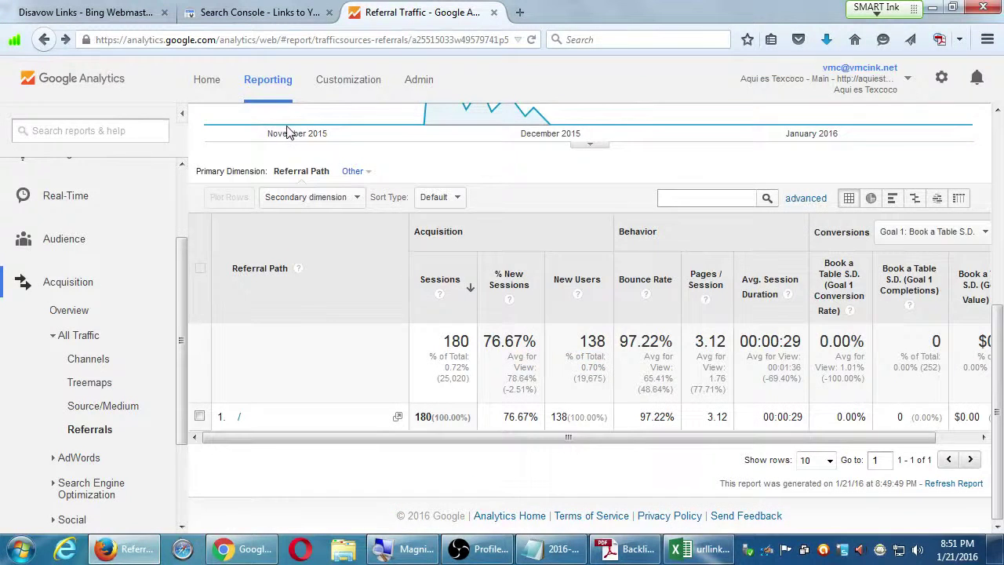
Step: Open the copied disavow-links address in a new Firefox tab and read its More information article, including the sample file and upload instructions
key("ctrl+t")
key("ctrl+v")
key("Return")
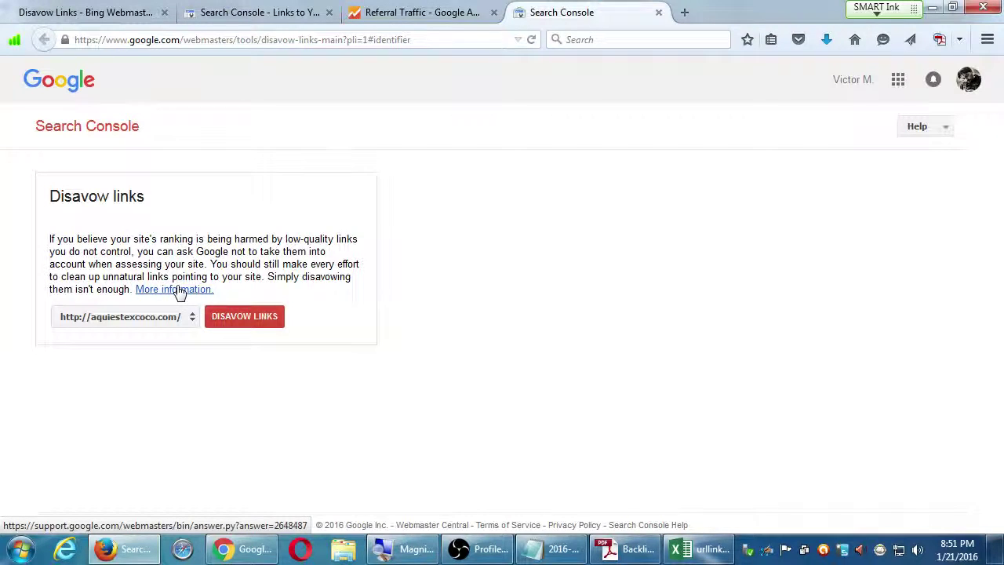
left_click(177, 290)
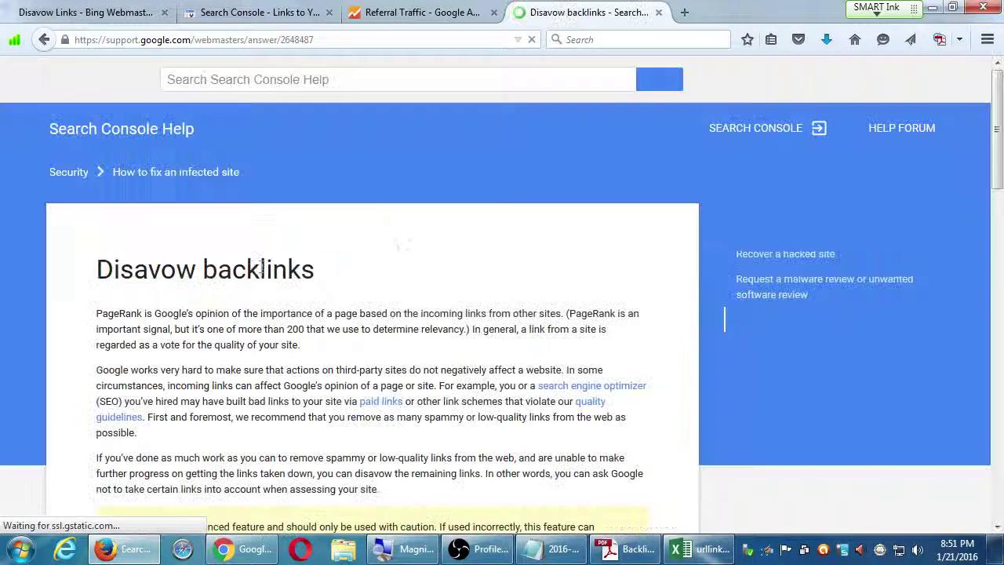
scroll(414, 246, "down", 5)
mouse_move(563, 549)
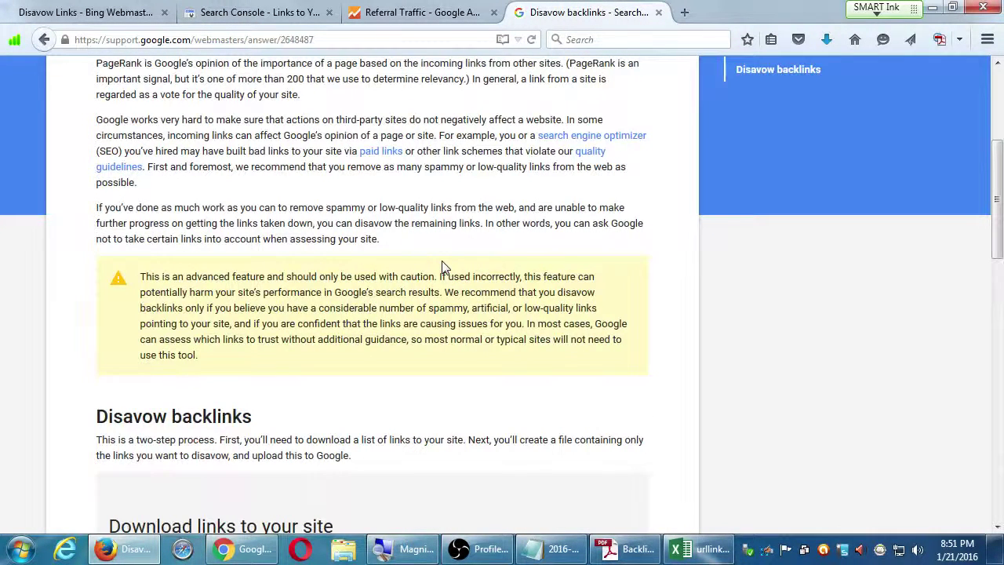
scroll(441, 267, "down", 6)
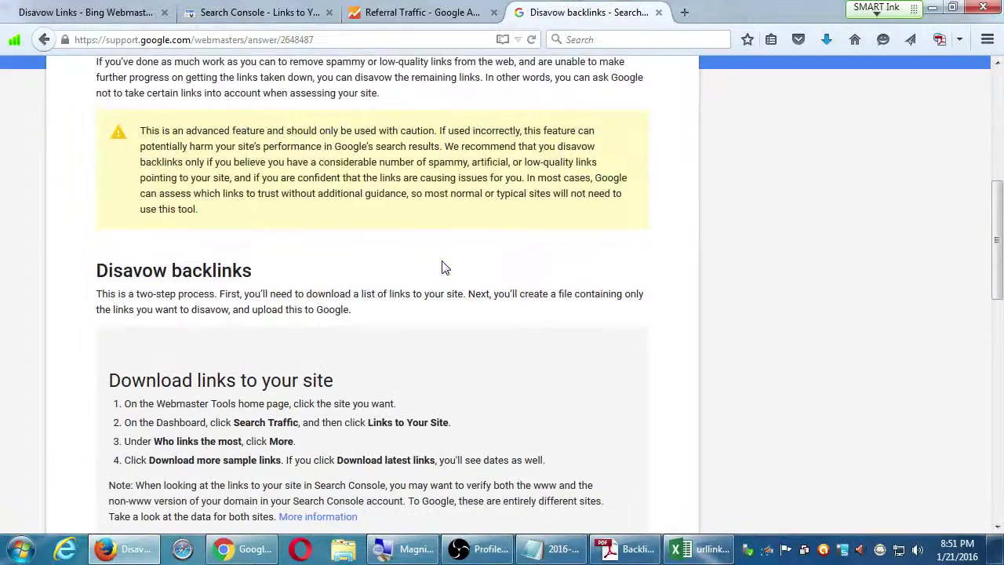
scroll(441, 268, "up", 1)
scroll(441, 268, "down", 7)
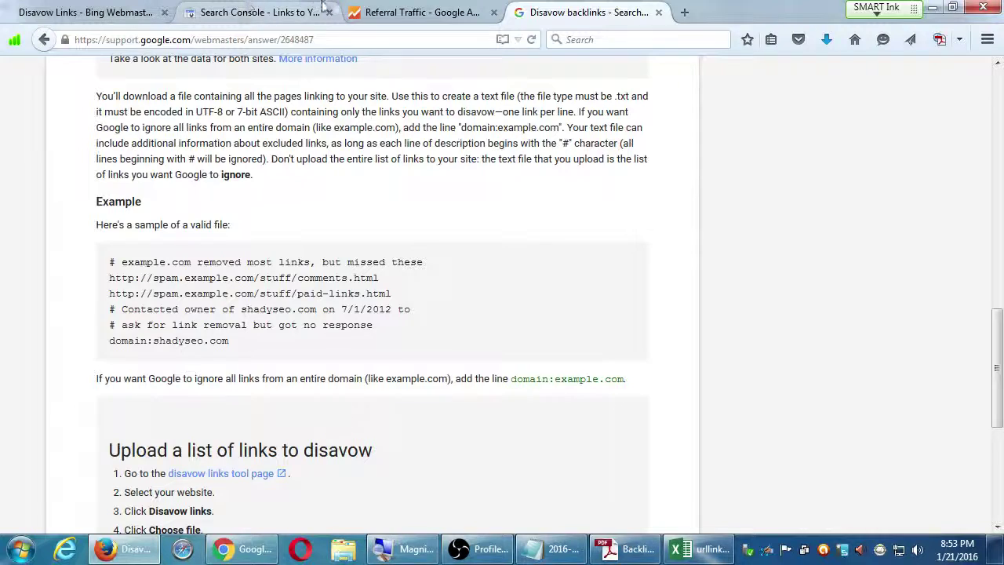
Step: Return to Google Analytics and reopen the full Referrals report under All Traffic to view its list of sources
left_click(416, 12)
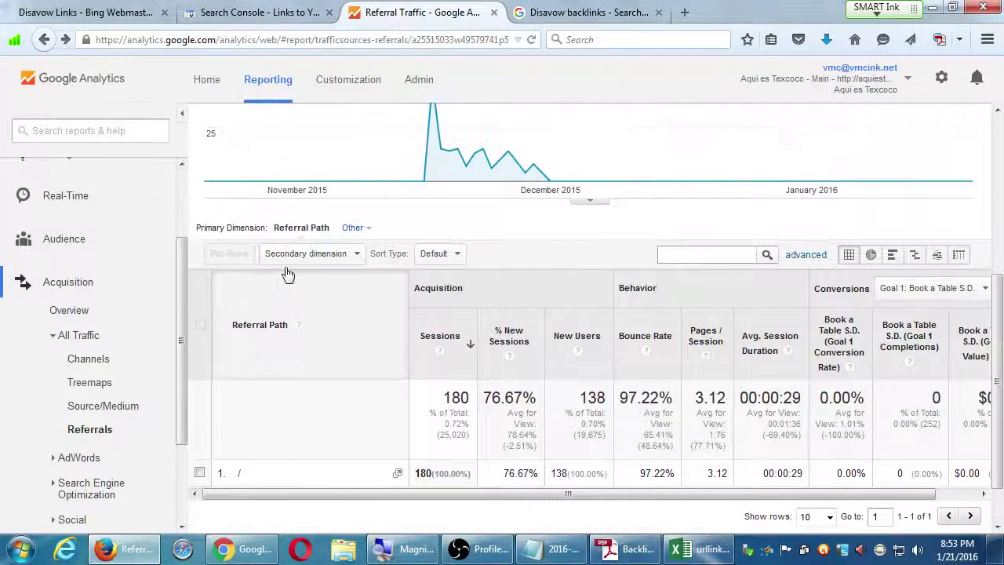
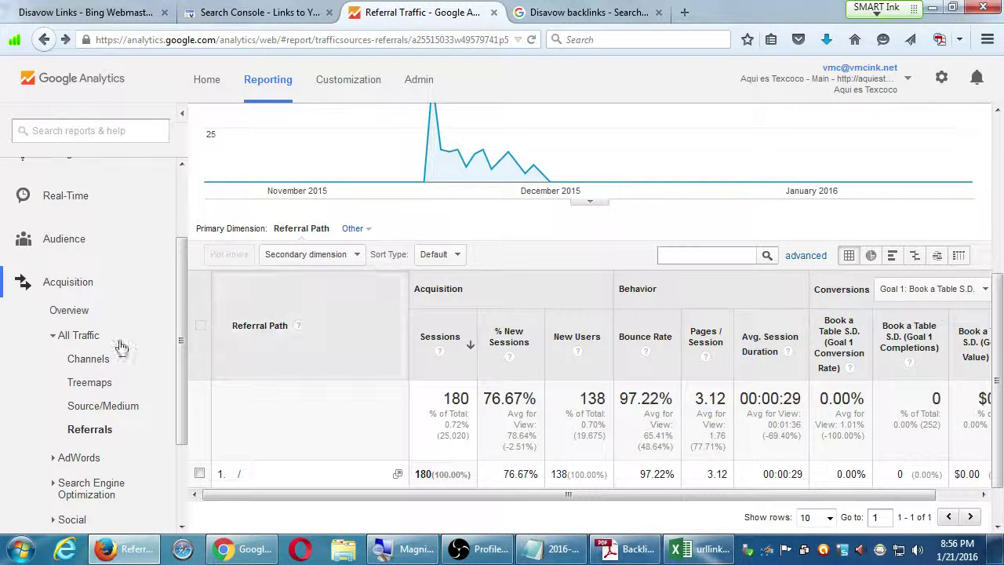
left_click(99, 359)
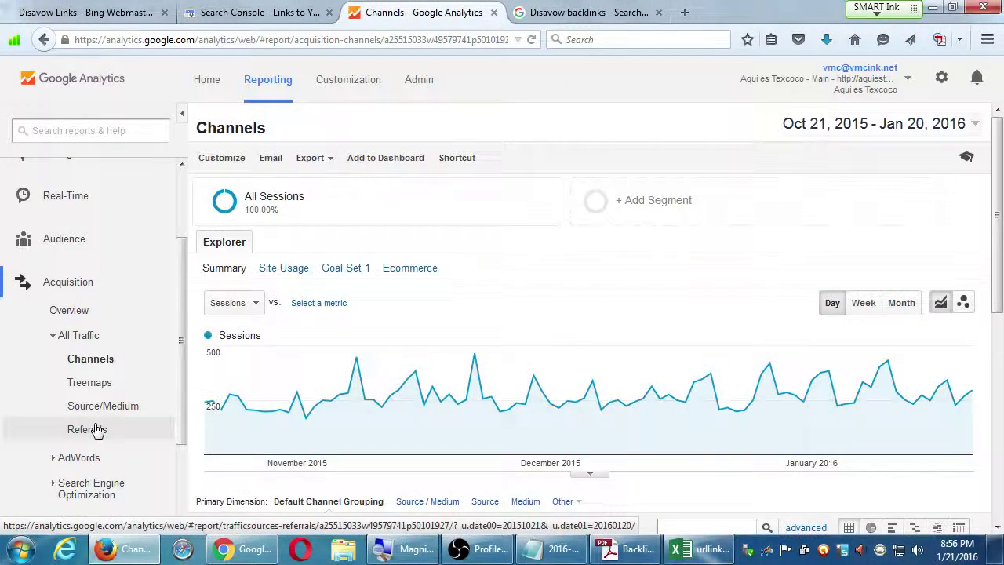
left_click(96, 429)
scroll(494, 345, "down", 10)
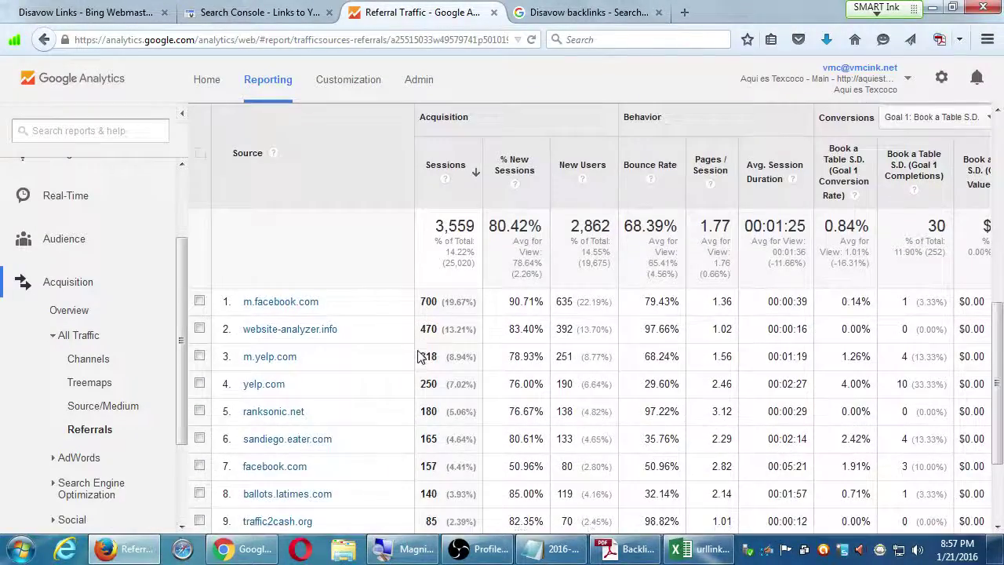
scroll(419, 357, "down", 2)
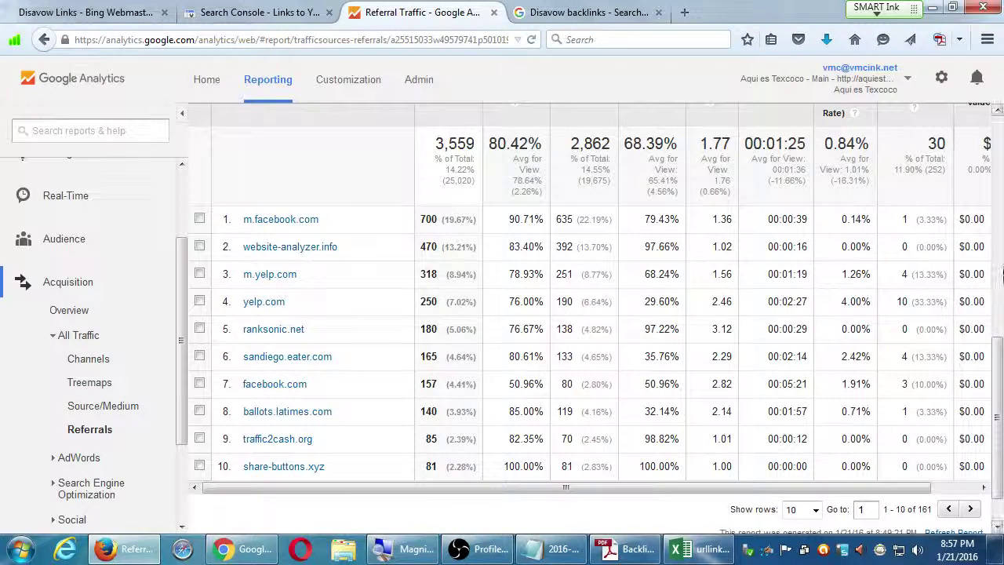
Step: Show 100 rows in the referral sources table
left_click(813, 510)
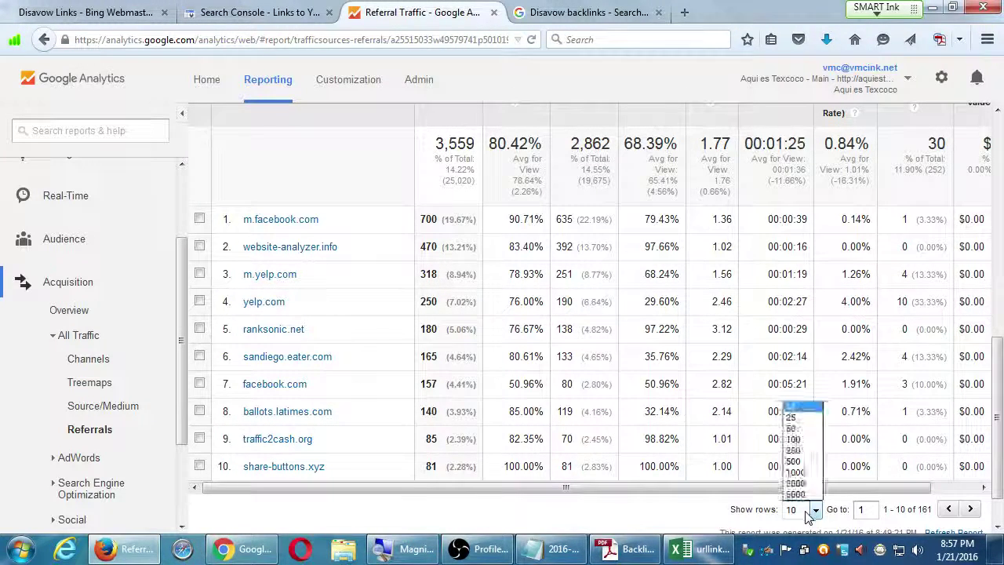
left_click(794, 439)
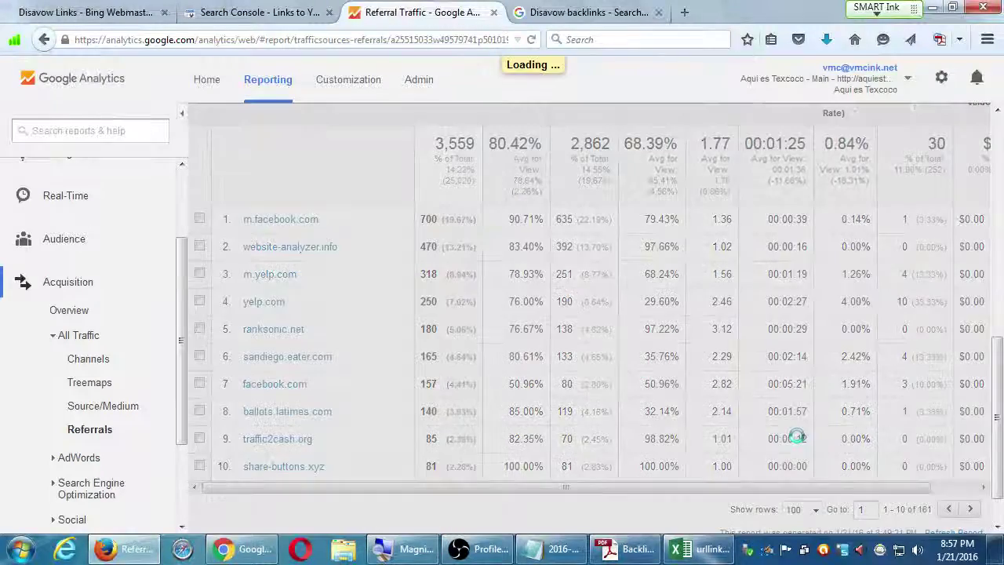
scroll(799, 438, "down", 2)
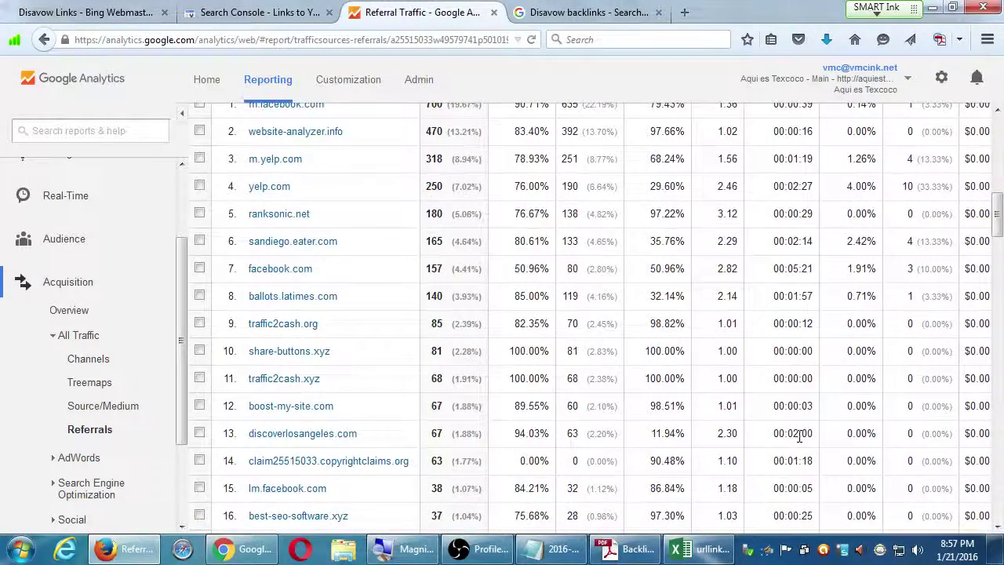
Step: Examine the lower-ranked referral sources and their session, bounce-rate and duration figures, and return to the top entries
scroll(800, 438, "down", 6)
scroll(801, 441, "down", 3)
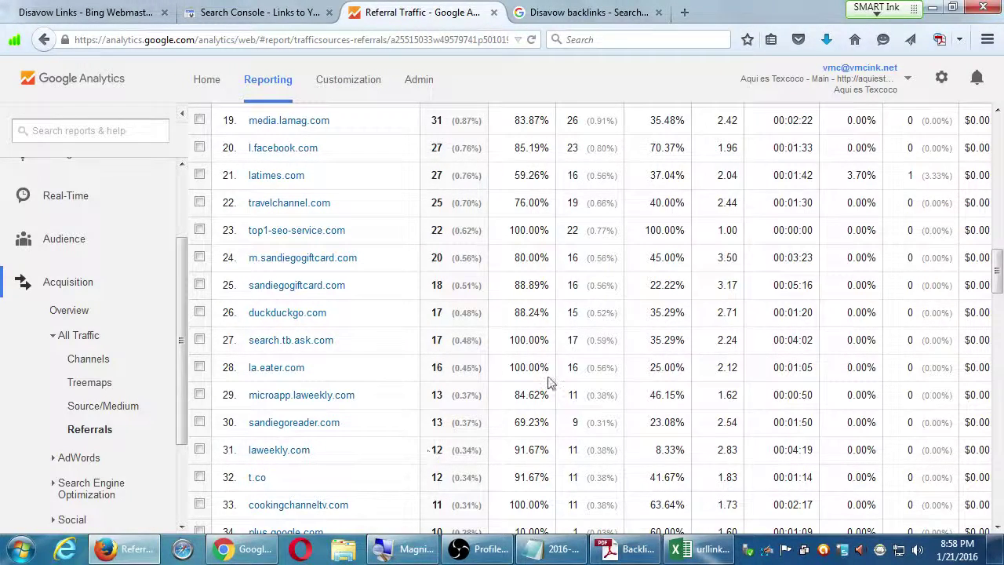
scroll(551, 383, "down", 2)
scroll(622, 378, "down", 2)
scroll(622, 378, "down", 2)
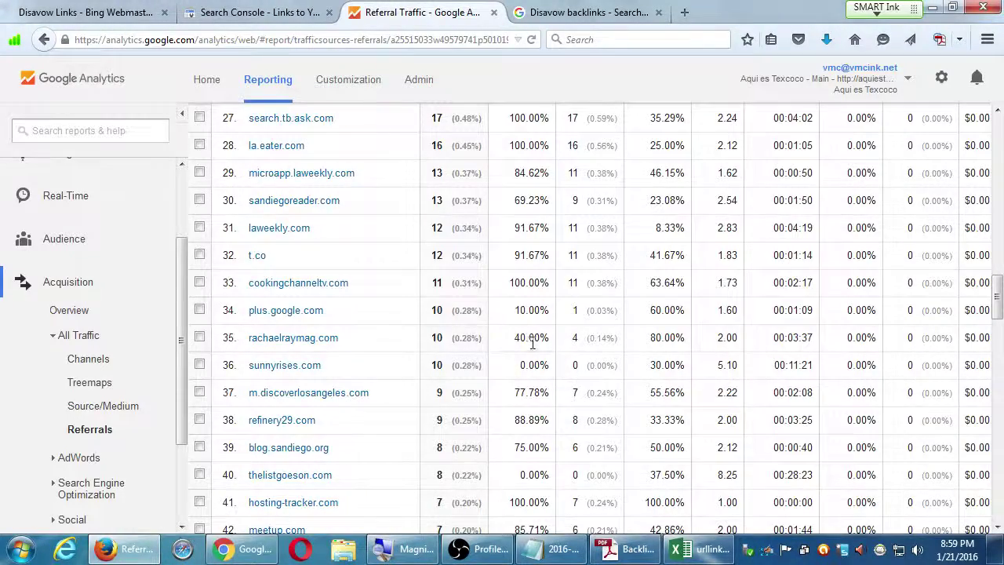
scroll(532, 343, "down", 15)
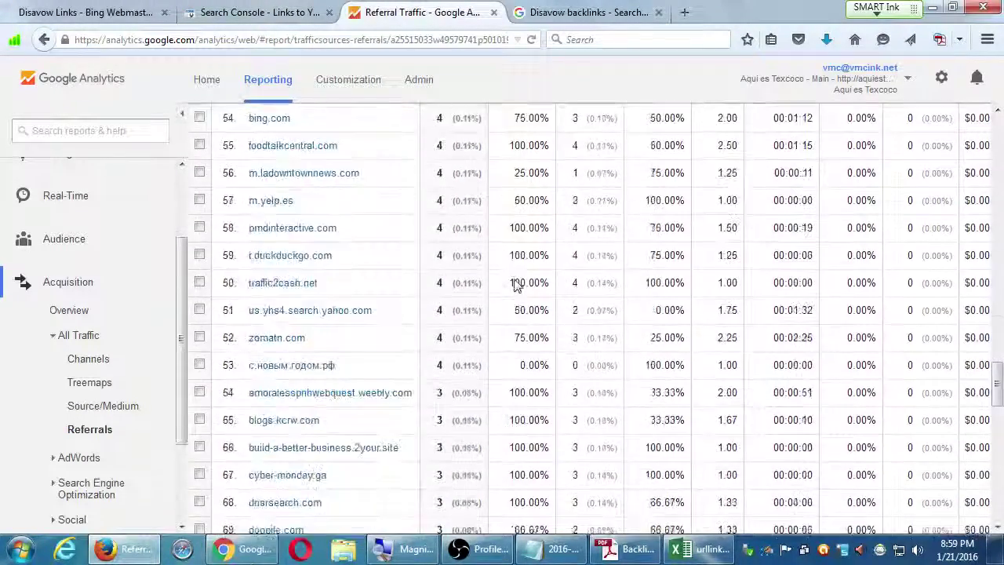
scroll(515, 285, "down", 7)
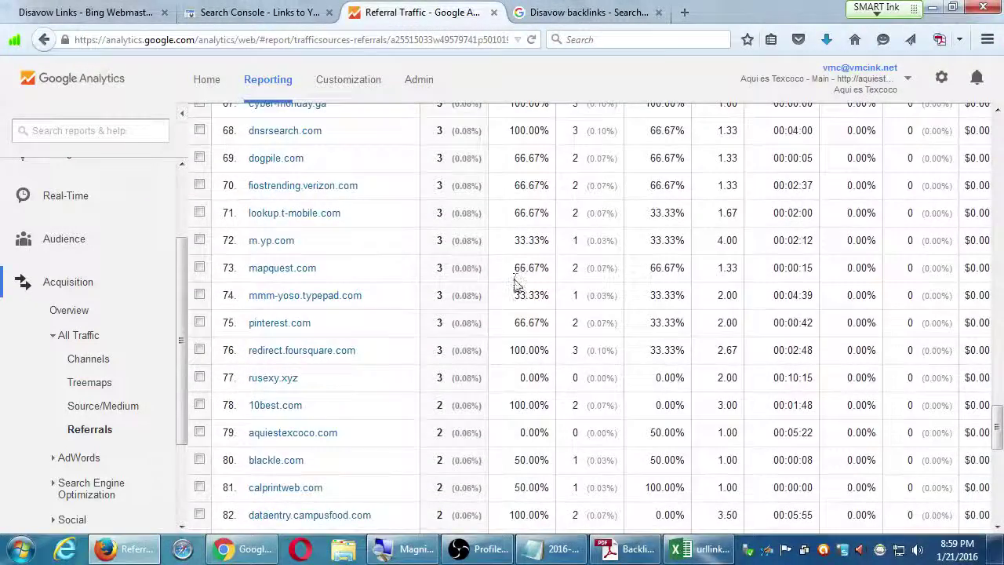
scroll(515, 285, "down", 2)
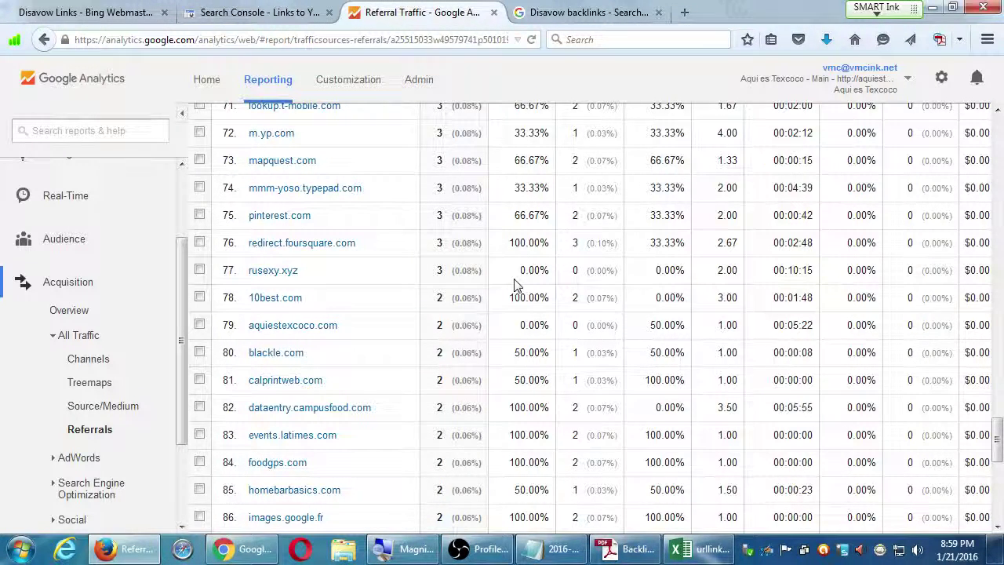
left_click(307, 189)
left_click(320, 192)
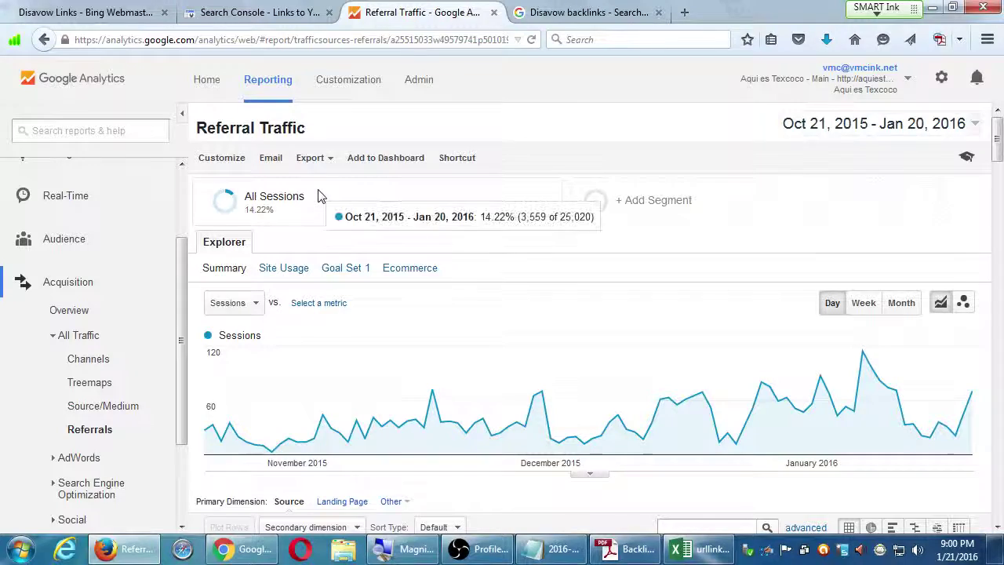
scroll(497, 435, "down", 3)
scroll(497, 437, "down", 2)
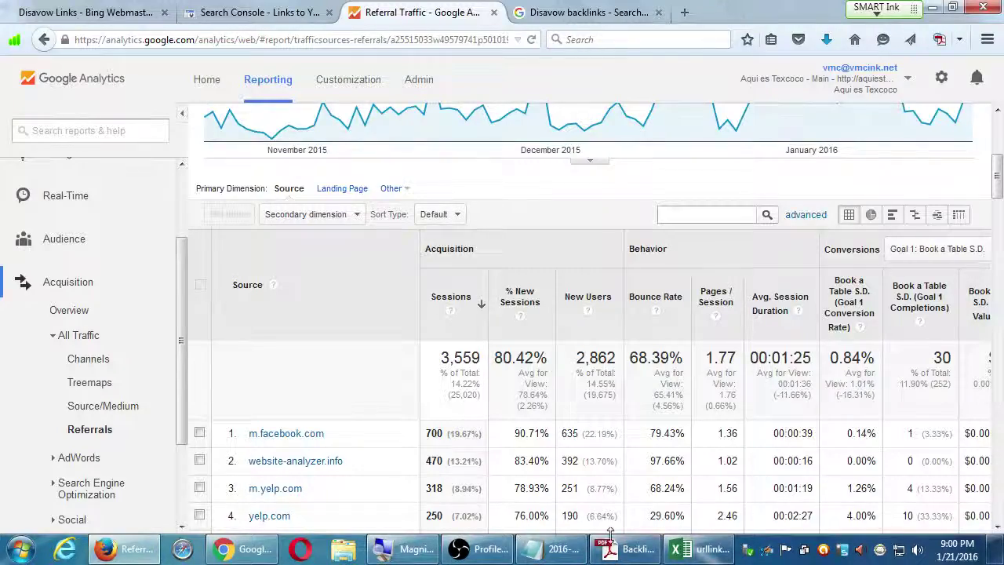
Step: Switch to the Backlinks Strategy handout in Adobe Reader and review its Bad Backlinks and Taking Advantage of Your Backlinks sections
left_click(628, 549)
scroll(520, 241, "down", 2)
scroll(520, 241, "down", 2)
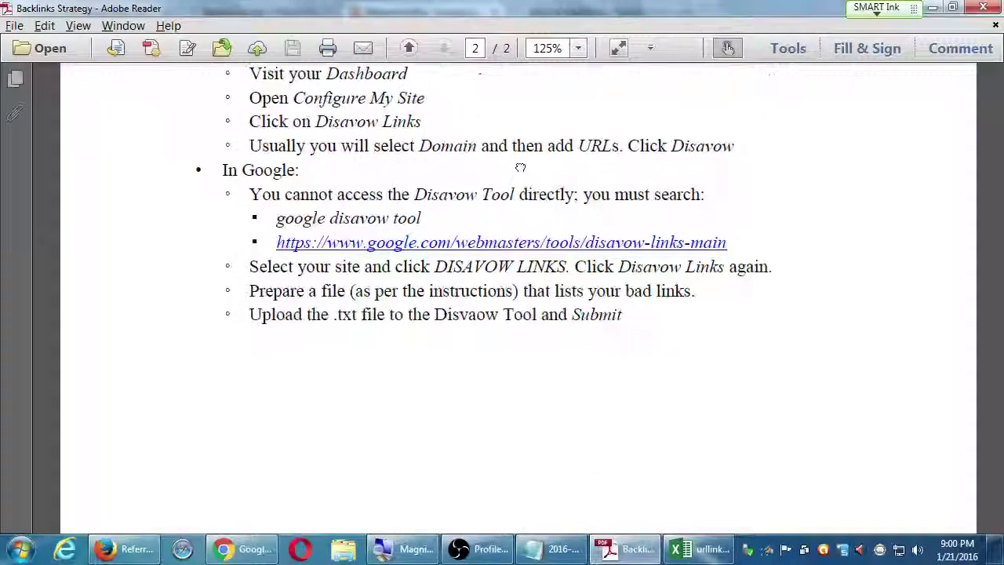
scroll(567, 332, "up", 5)
scroll(560, 233, "up", 1)
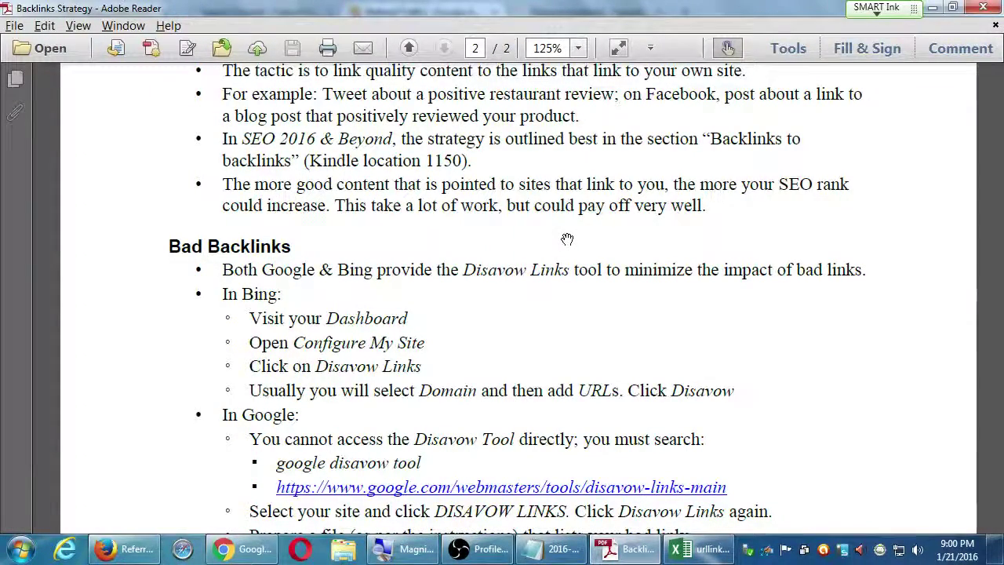
scroll(567, 240, "up", 2)
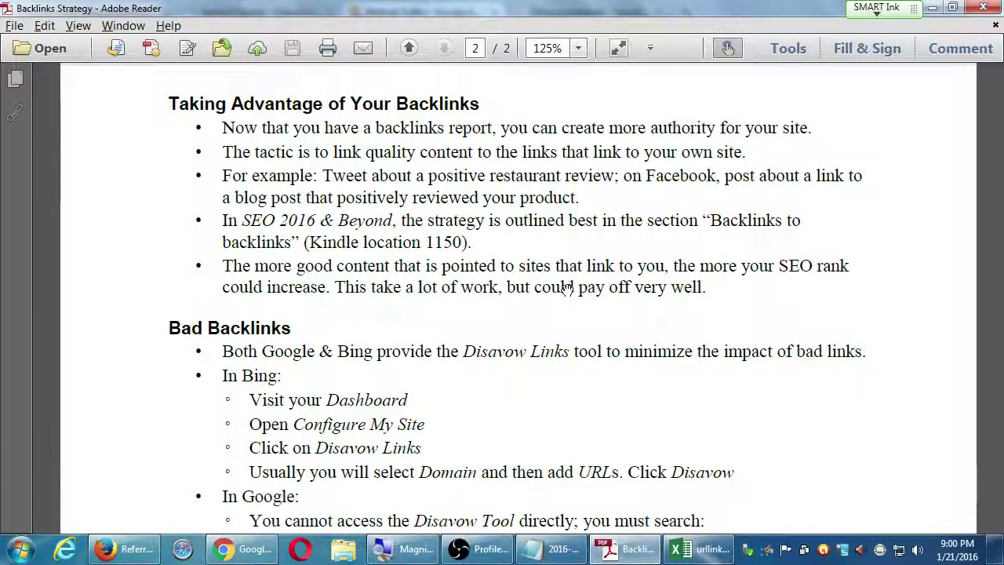
Step: Clear the desktop by closing the handout and the 2016-01-21.txt notes and minimizing the other open windows
left_click(980, 7)
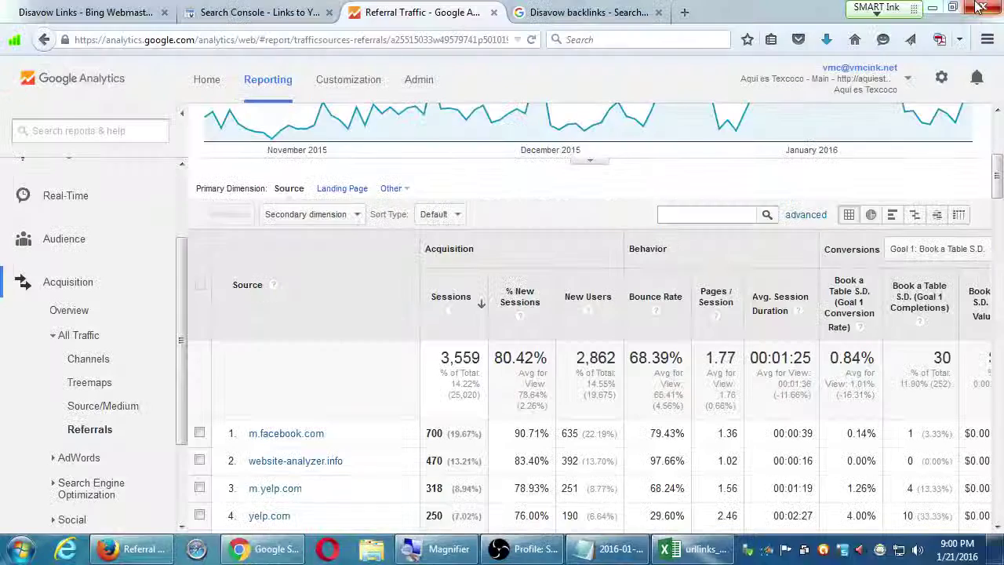
left_click(932, 8)
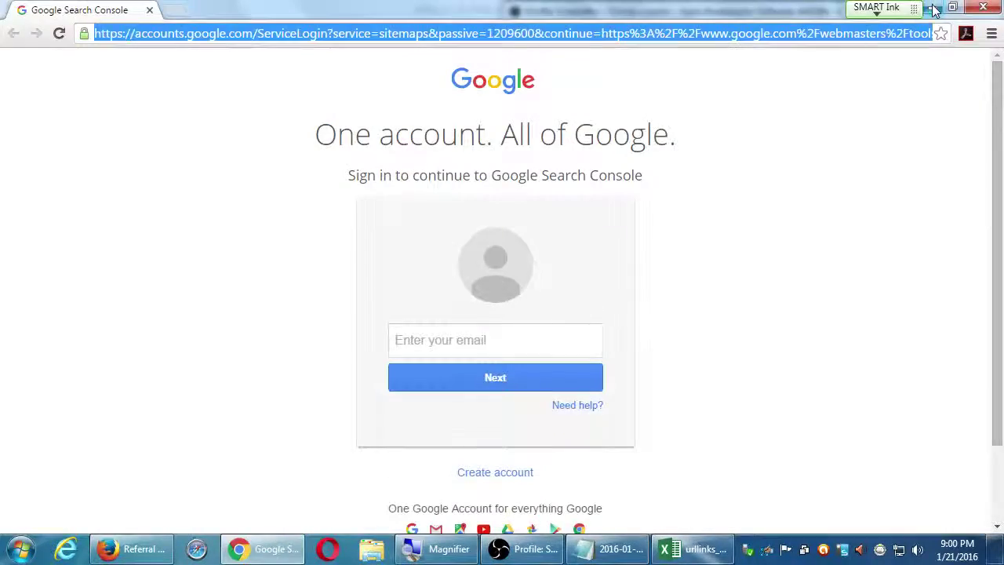
left_click(932, 8)
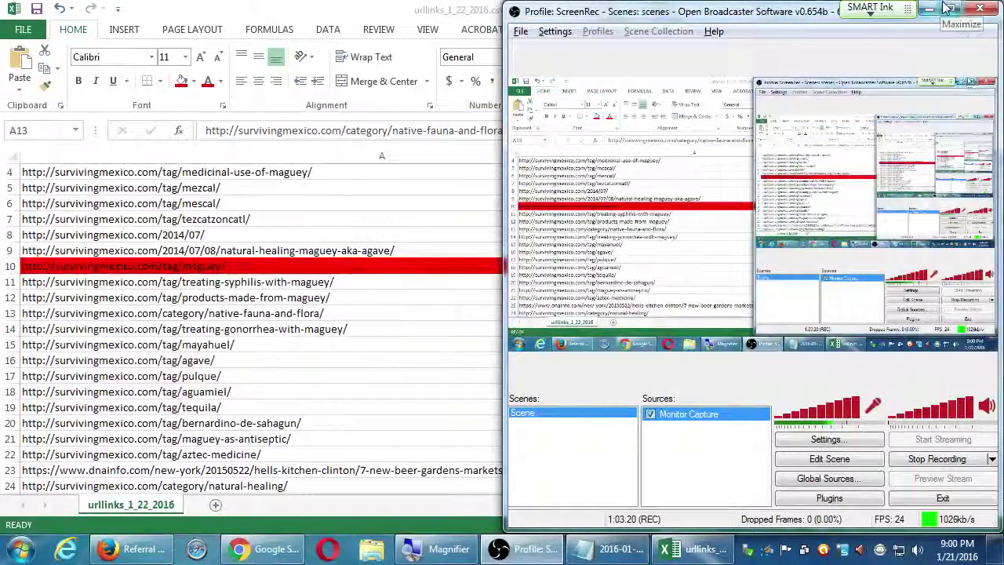
left_click(932, 8)
left_click(932, 8)
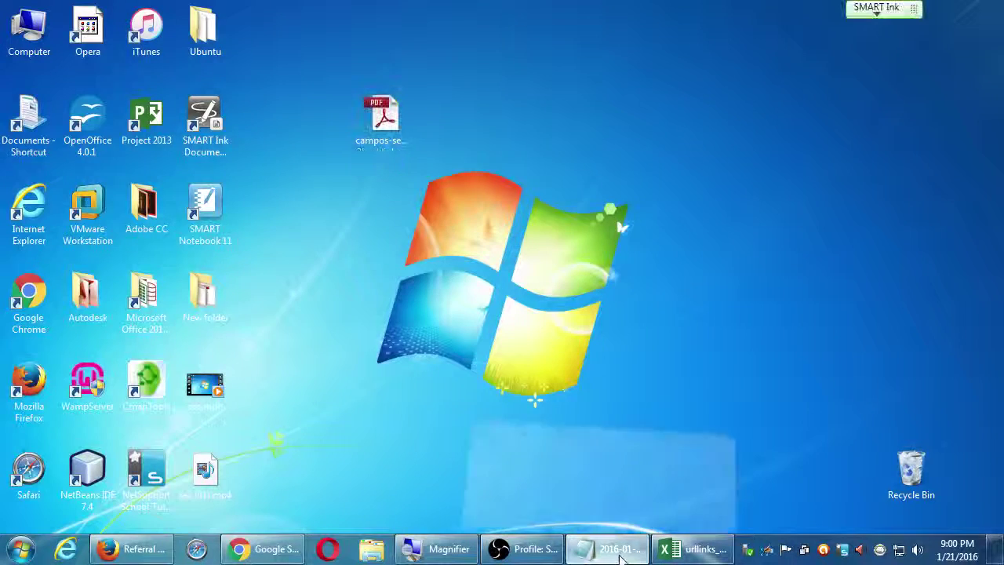
left_click(612, 548)
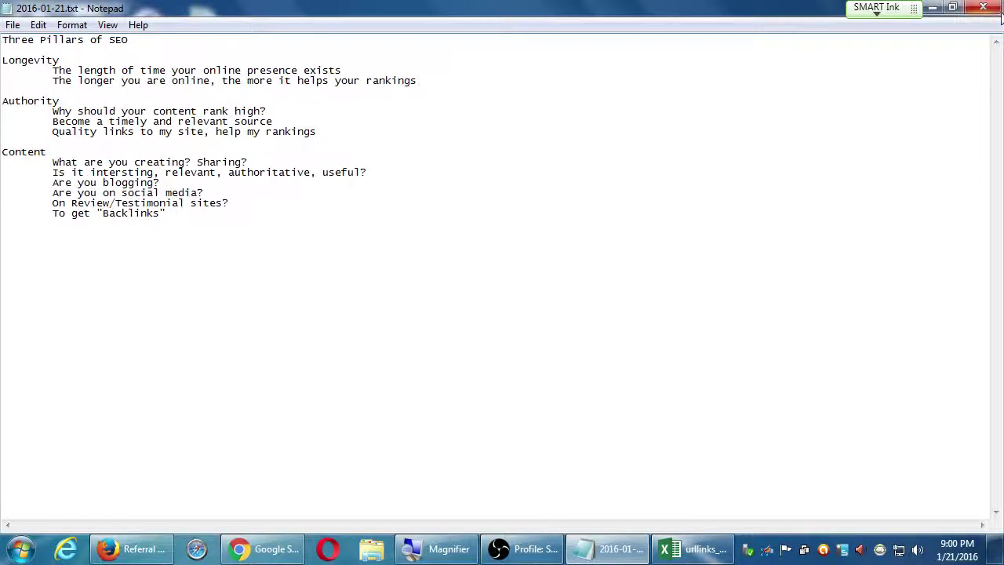
left_click(983, 7)
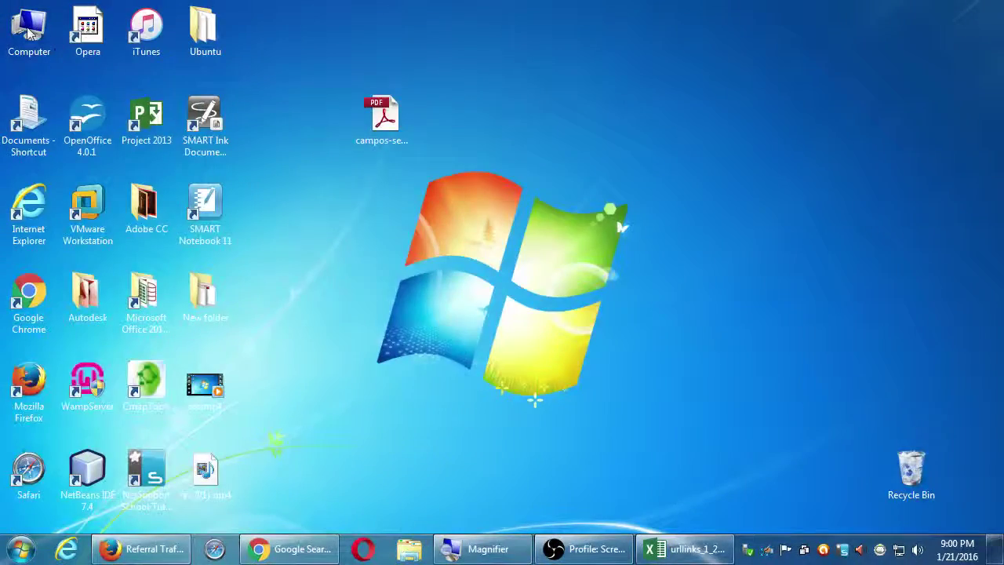
Step: Open the classroom data (Z:) network drive at the instructor's course folders, move its window aside and bring up Open Broadcaster Software
double_click(35, 31)
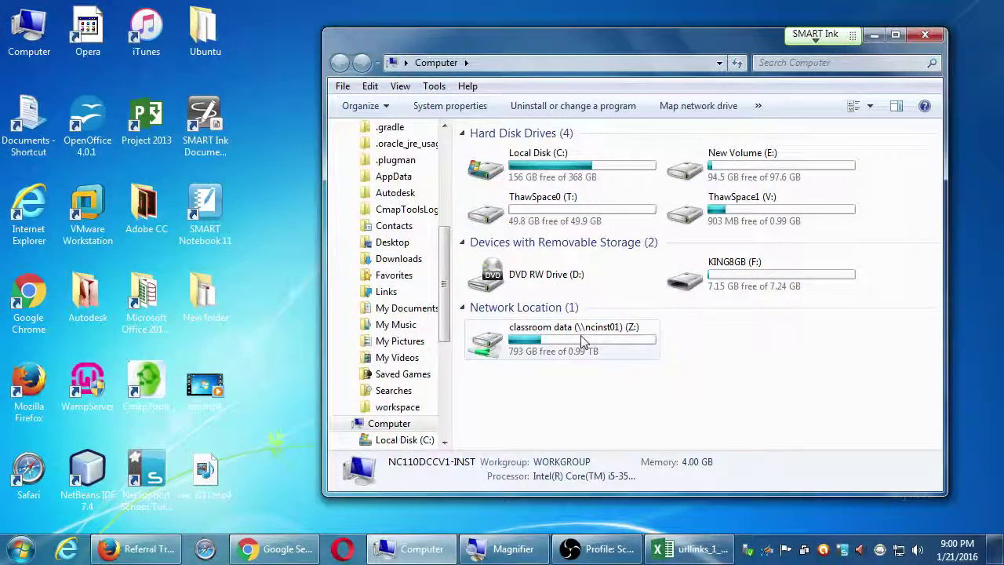
double_click(588, 340)
key("c")
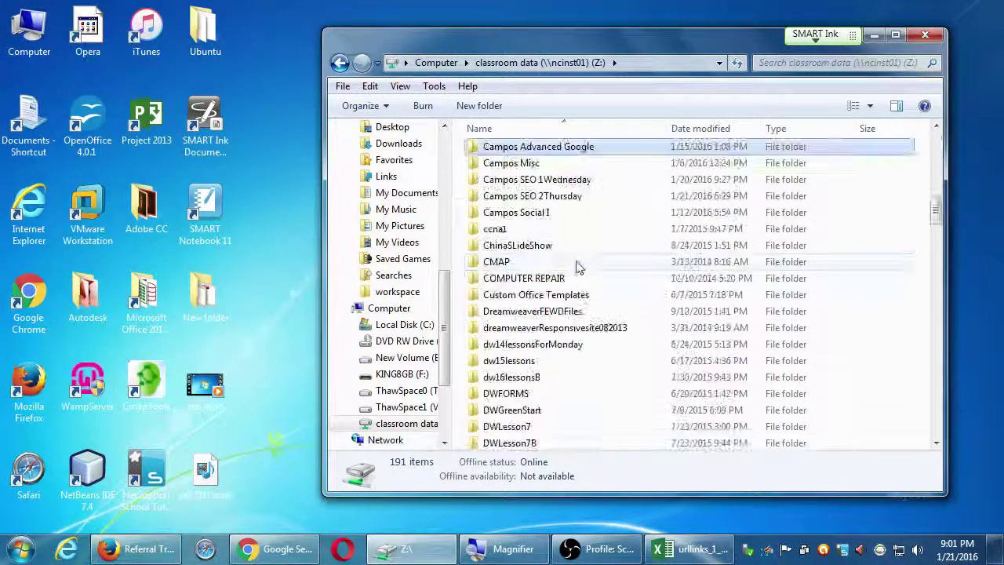
left_click_drag(549, 39, 730, 35)
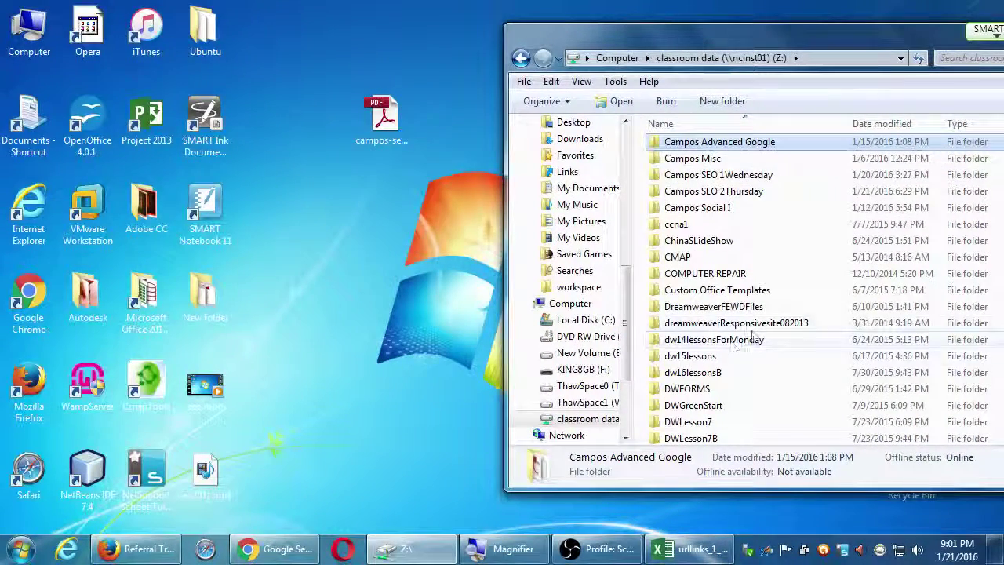
left_click(626, 548)
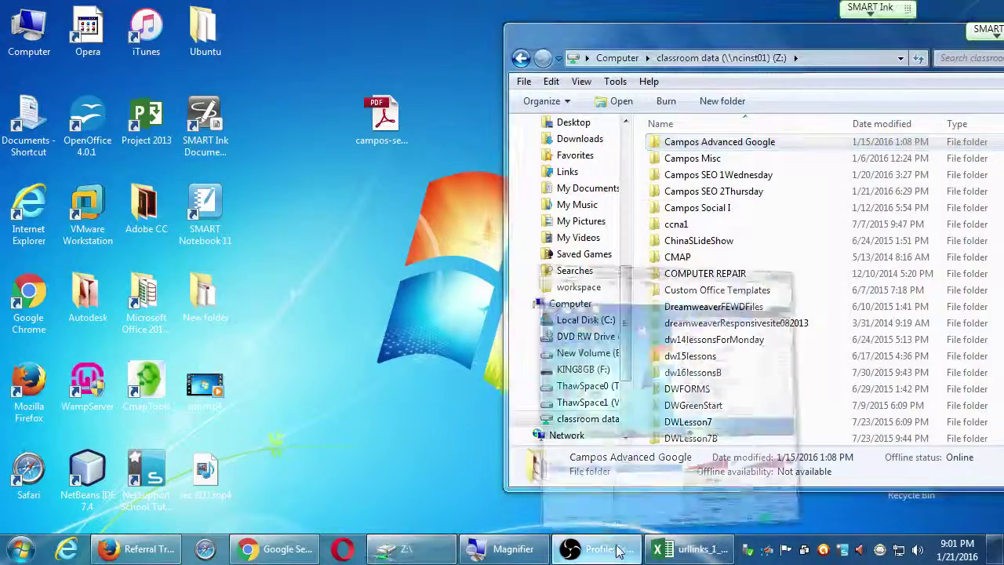